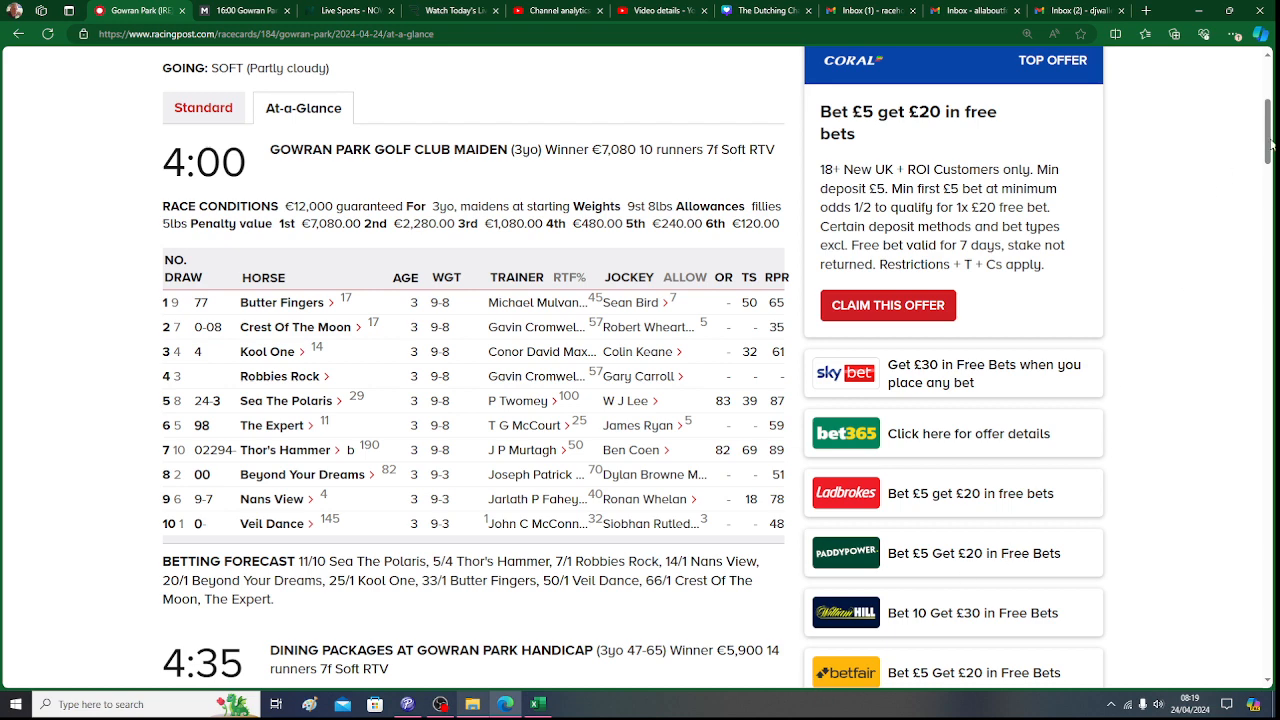
- Examine the At-a-Glance racecards for the Gowran Park meeting, from the 4:00 maiden through the 7:25 handicap and back to the 4:00 race
mouse_move(1267, 148)
mouse_down()
mouse_move(1269, 120)
mouse_move(1268, 146)
mouse_up()
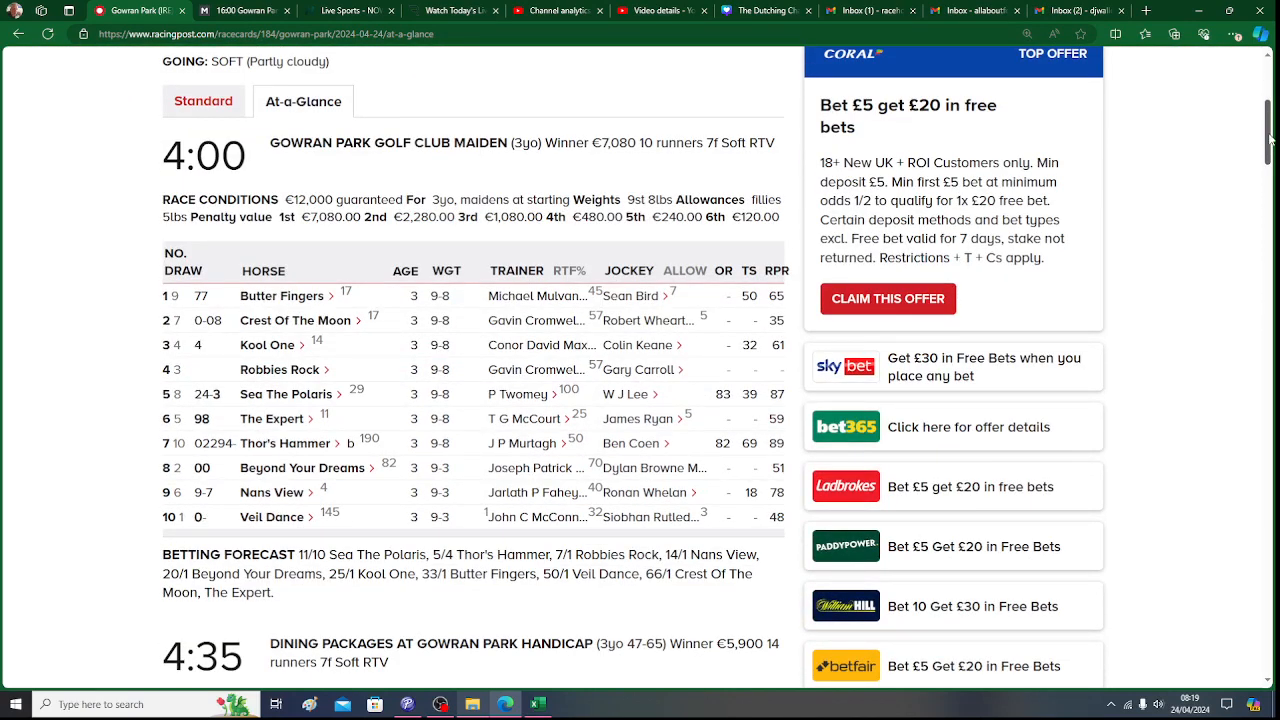
drag(1270, 139, 1271, 148)
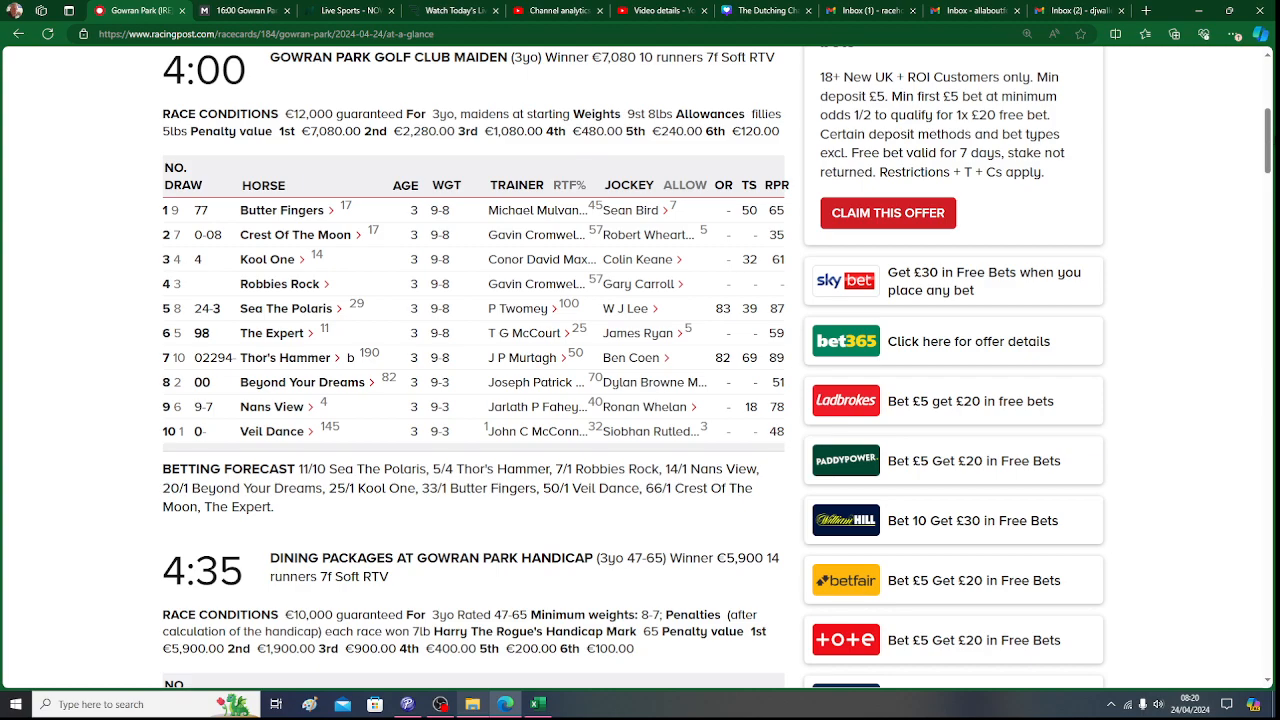
drag(1268, 143, 1268, 192)
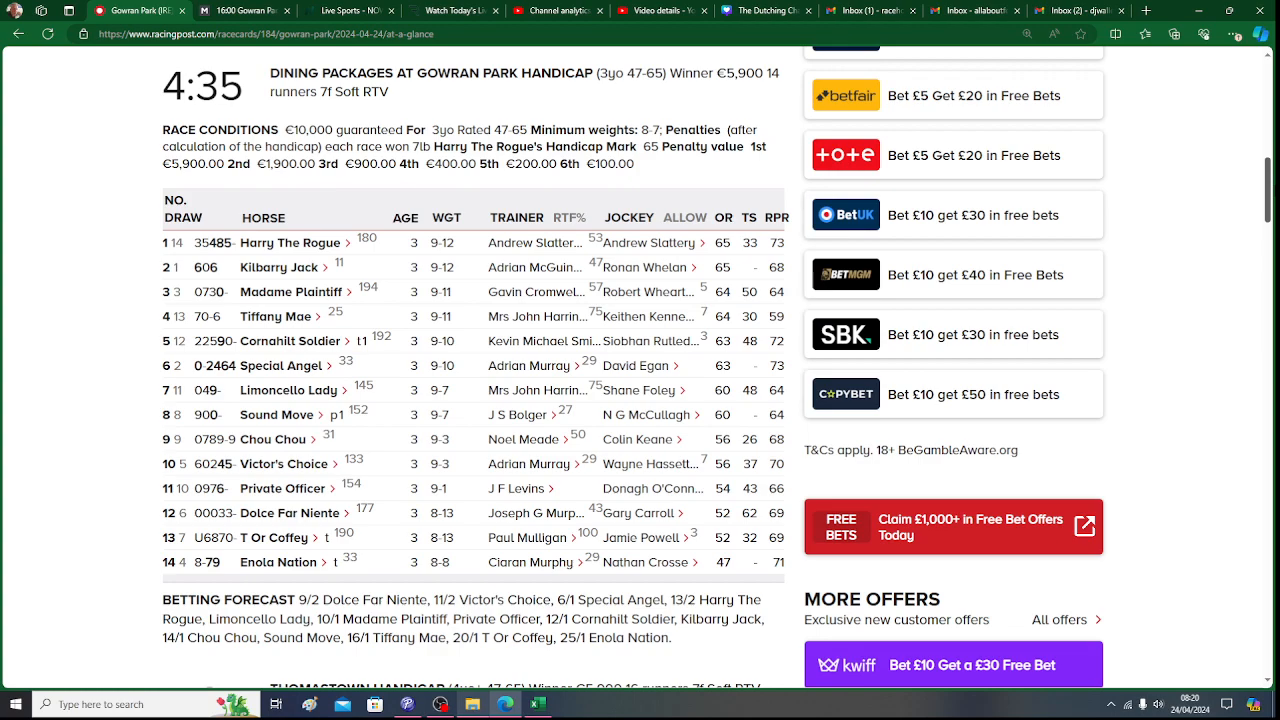
drag(1268, 192, 1268, 266)
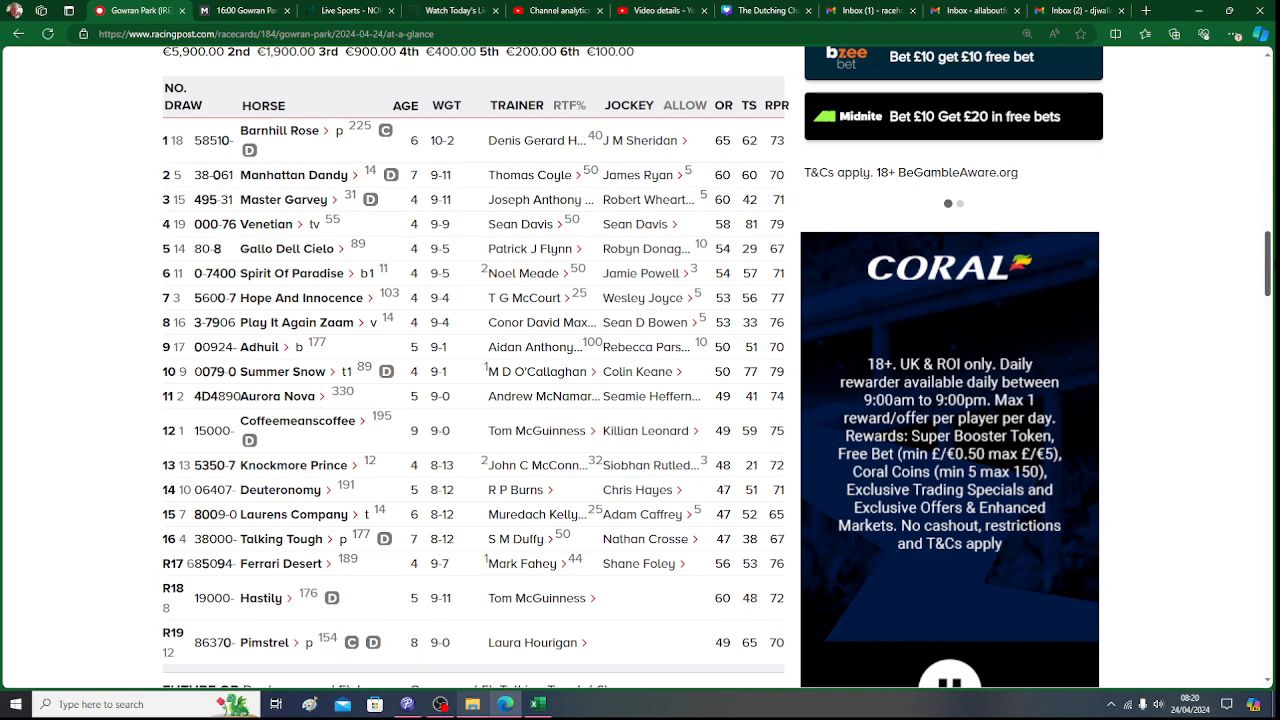
drag(1268, 266, 1268, 342)
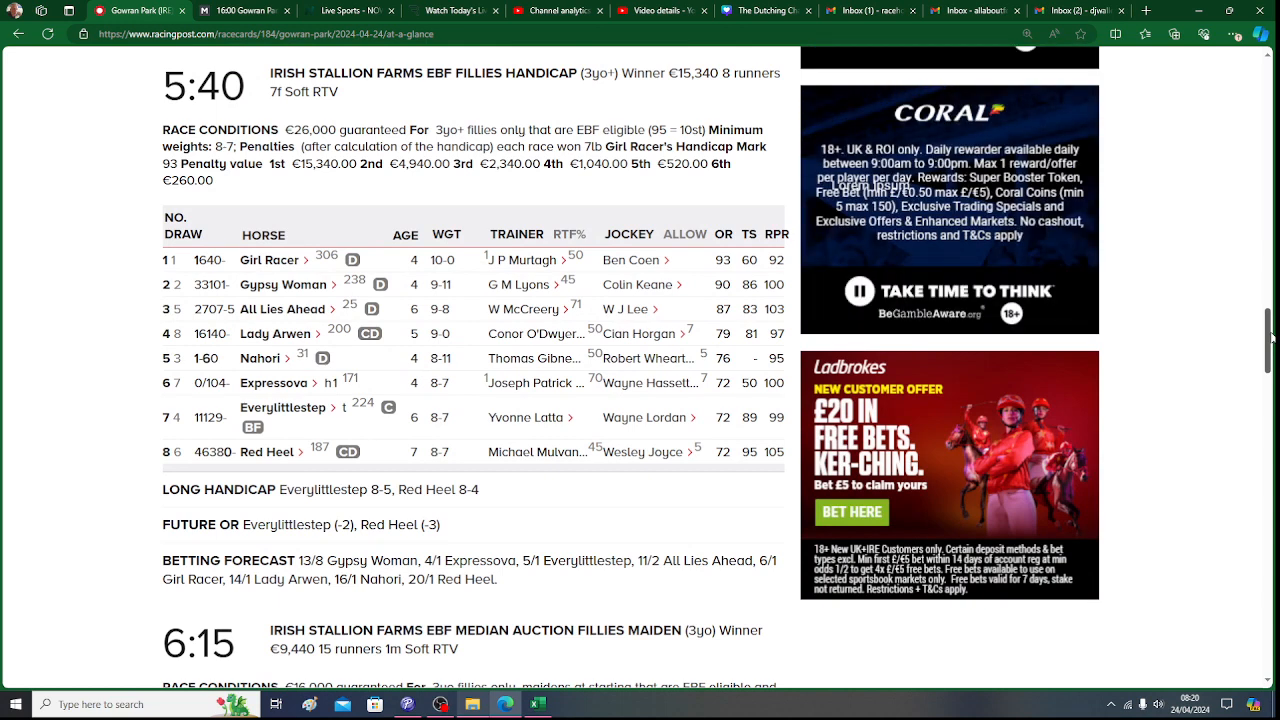
drag(1271, 338, 1271, 398)
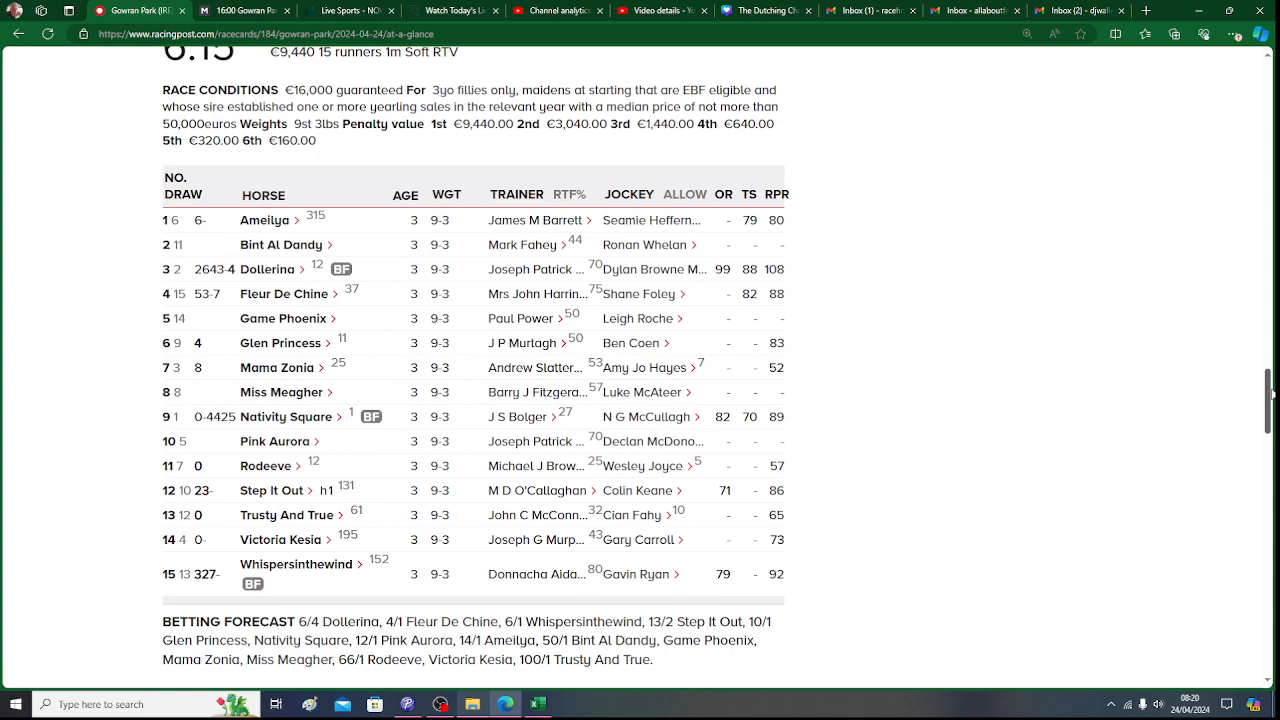
drag(1273, 395, 1272, 453)
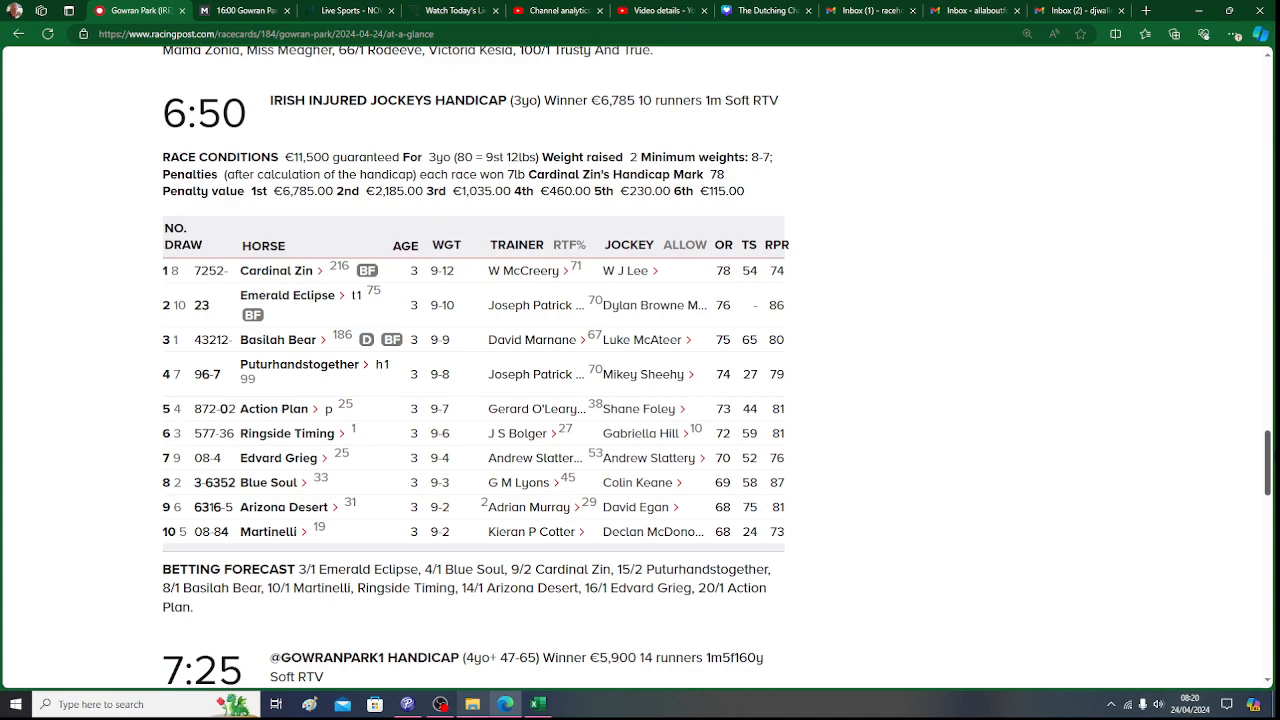
drag(1272, 453, 1268, 528)
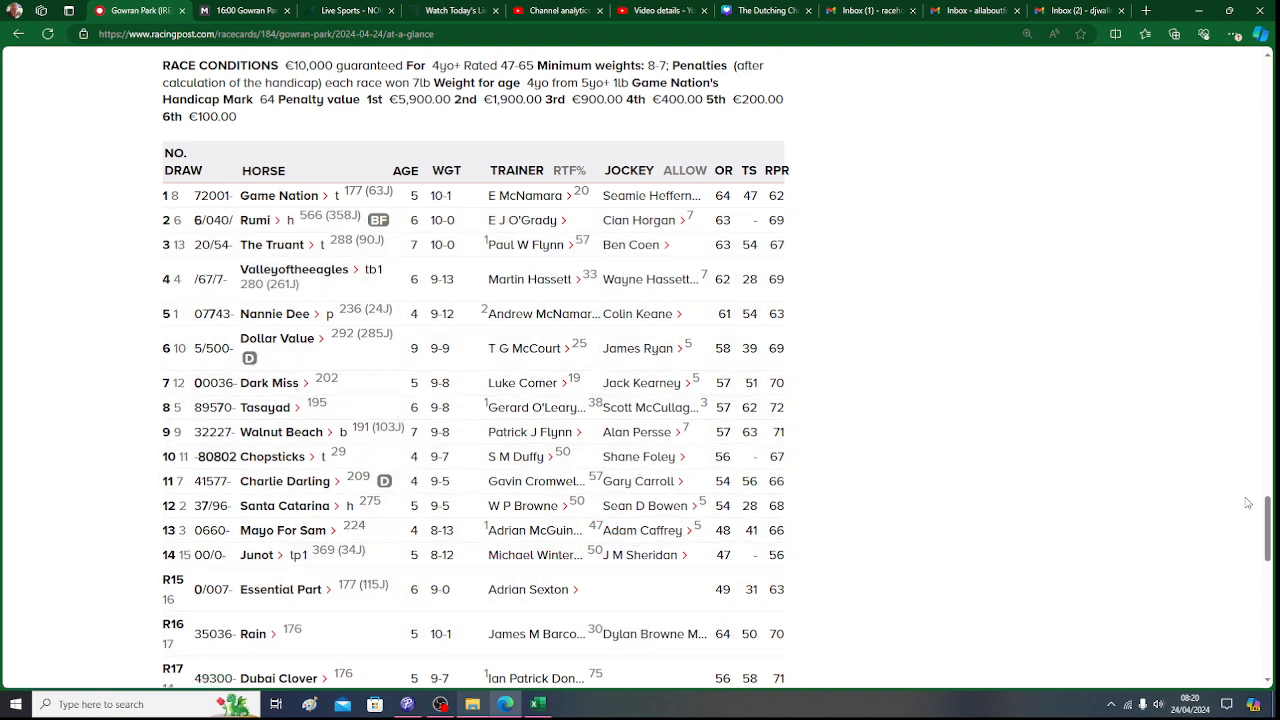
drag(1273, 535, 1273, 548)
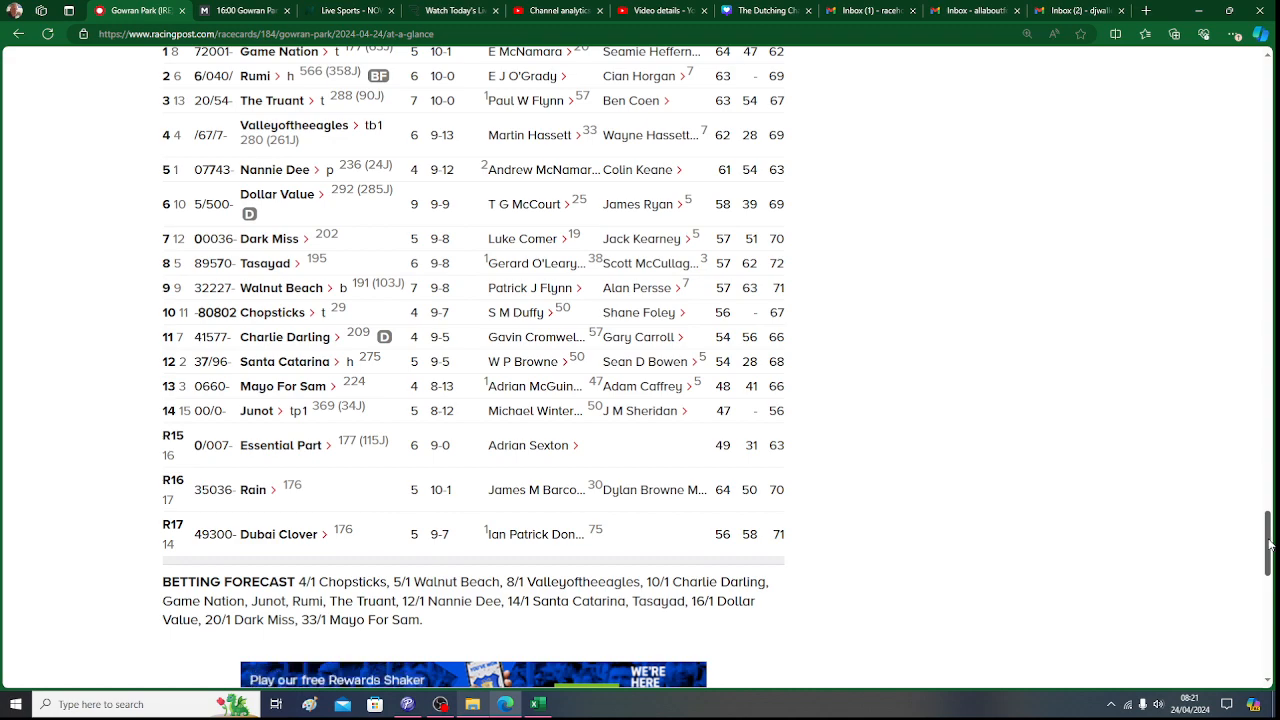
drag(1270, 543, 1266, 95)
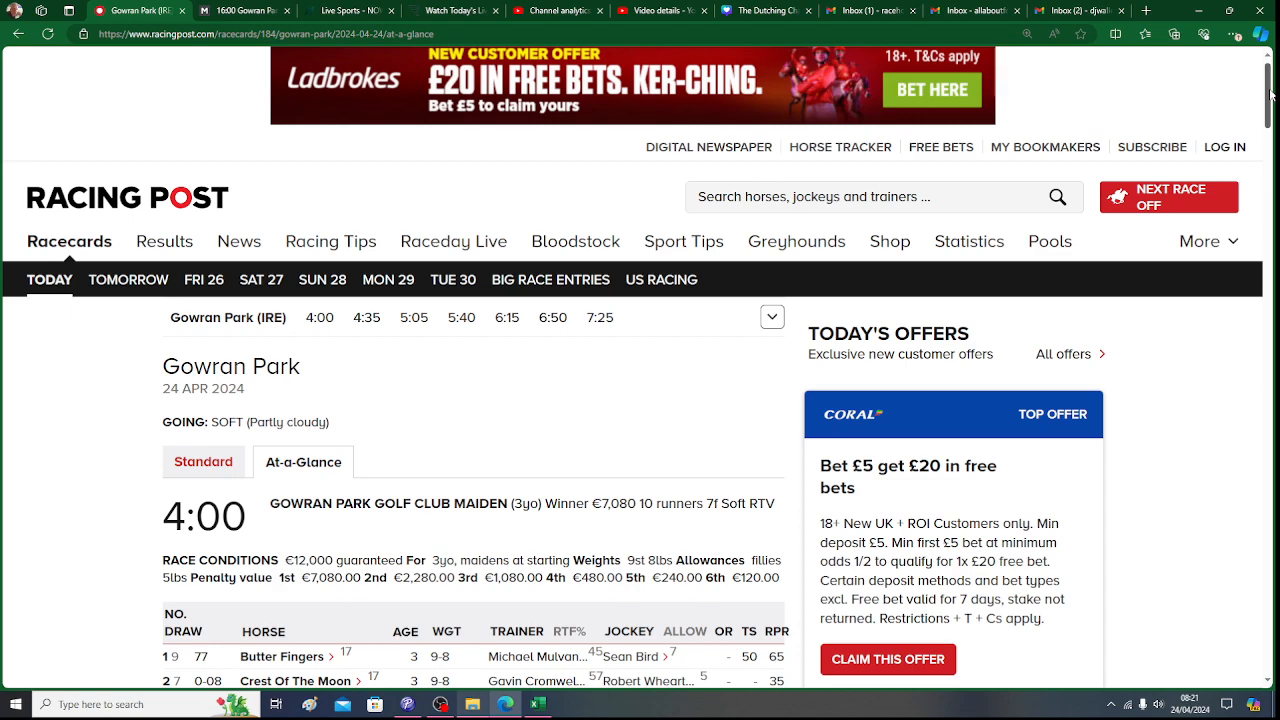
drag(1271, 95, 1271, 125)
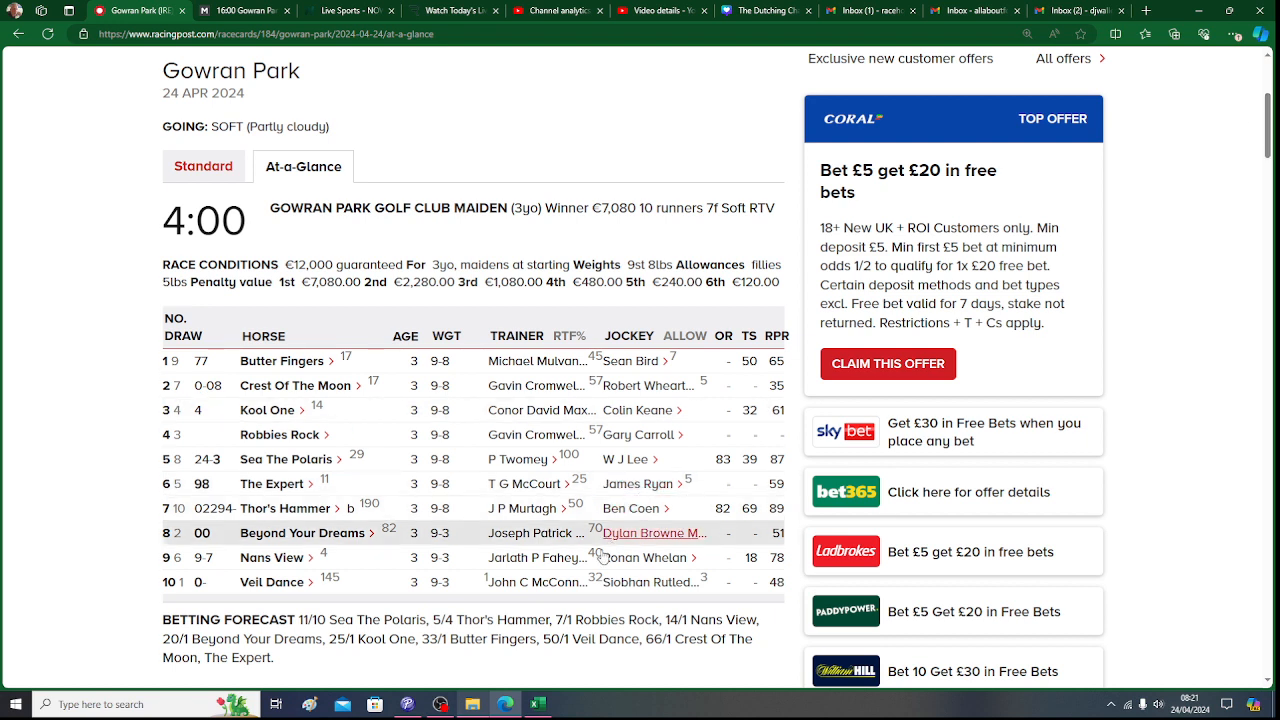
- Switch to the JHR workbook in Excel and review the Gowran Park 16.00 ratings across to the Betfair and Stakes columns
click(538, 704)
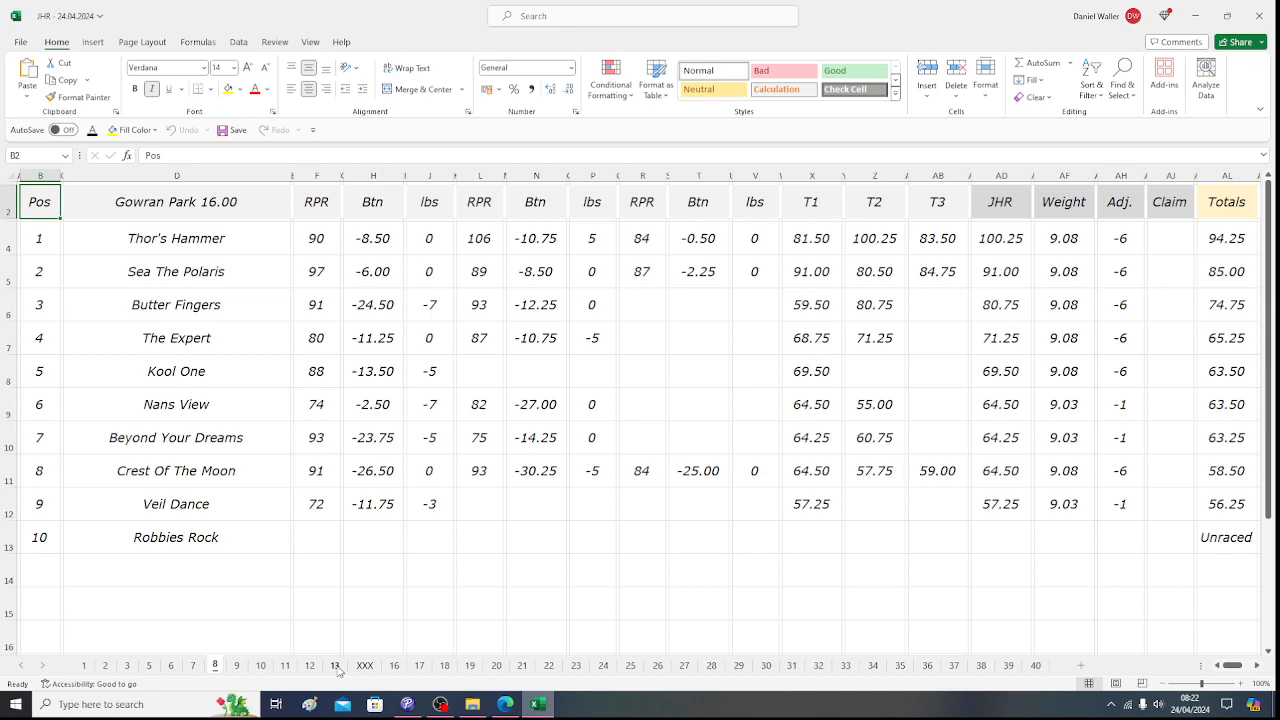
click(1258, 668)
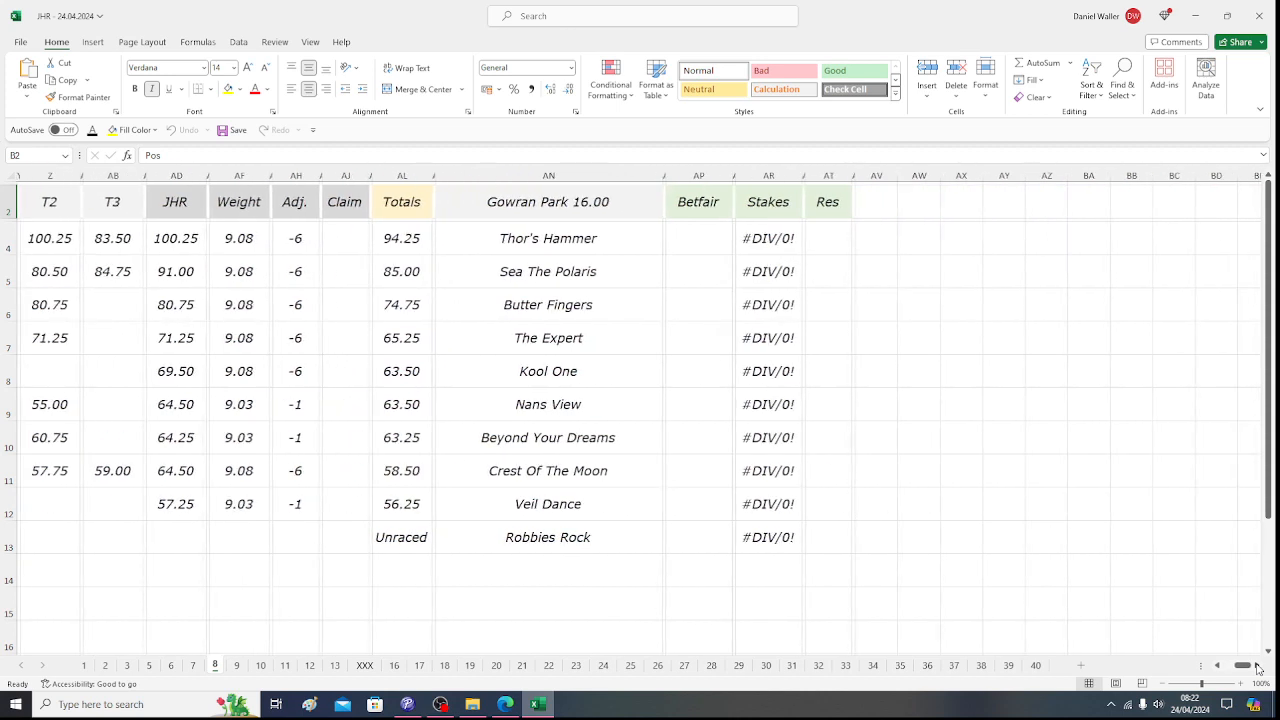
click(1258, 668)
click(1258, 668)
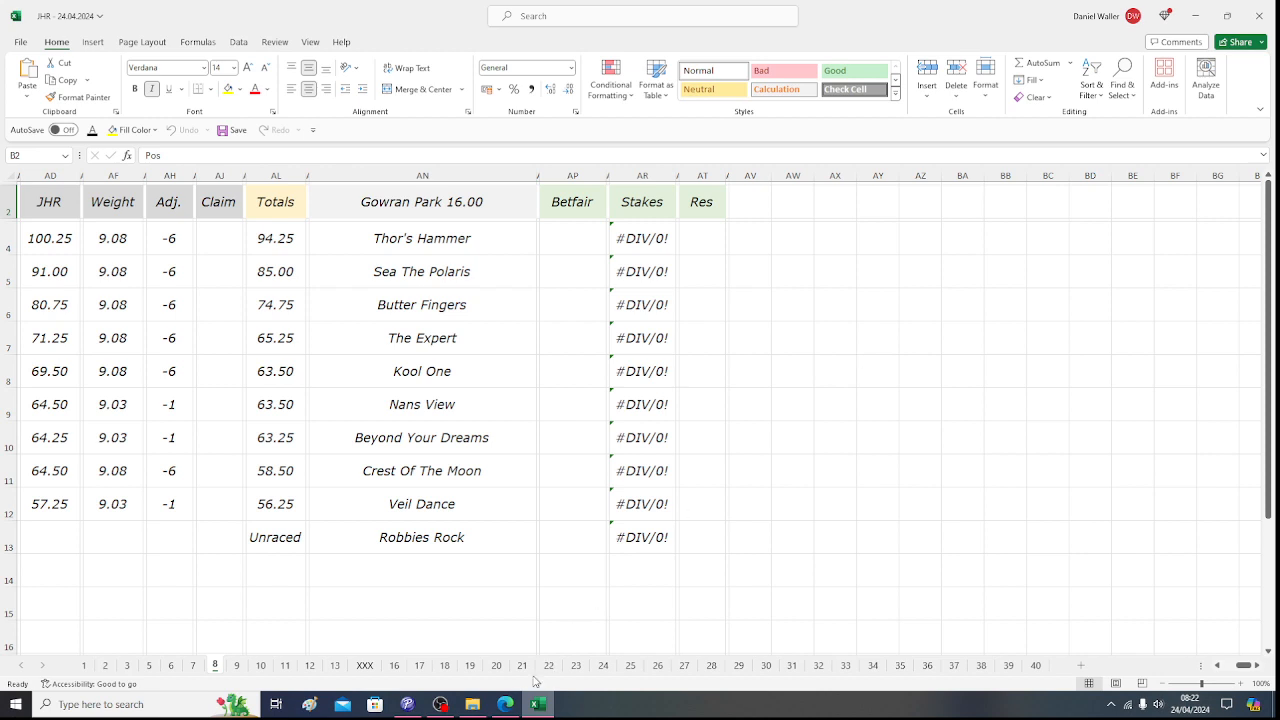
- Switch to the browser and check the Matchbook win odds for all runners in the 16:00 Gowran Park race
click(510, 707)
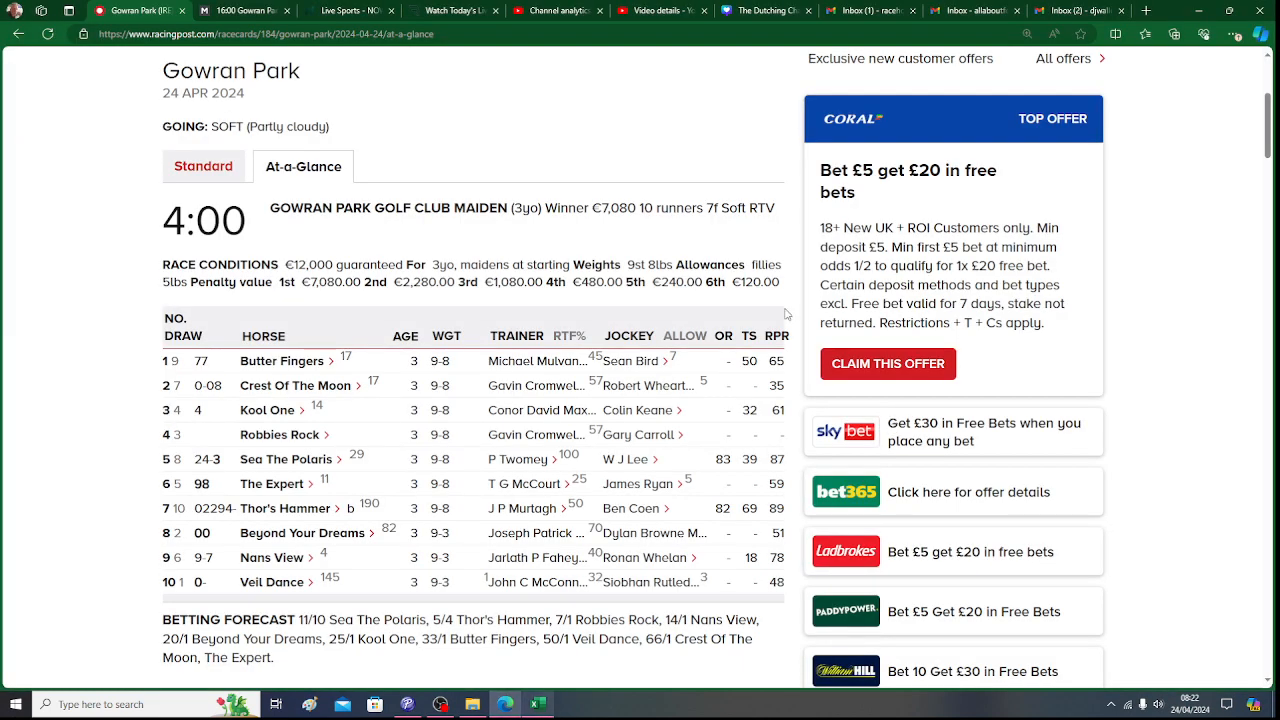
click(238, 9)
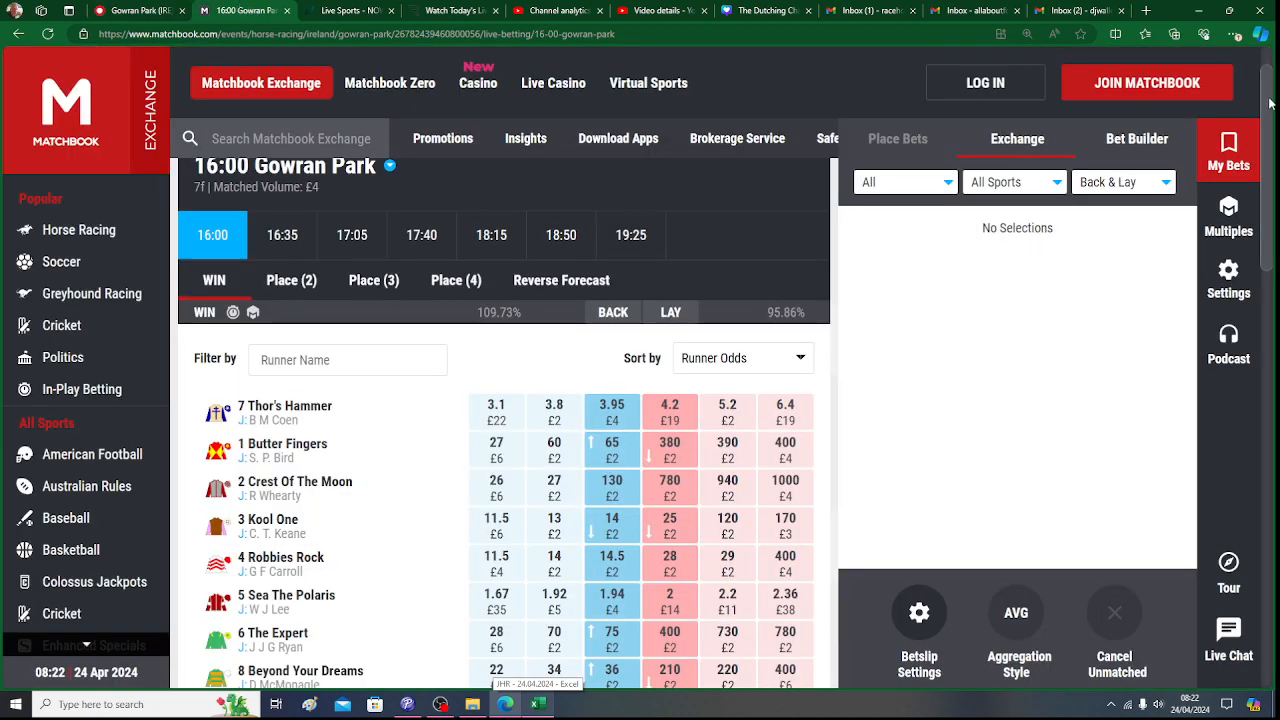
scroll(1270, 104, down, 2)
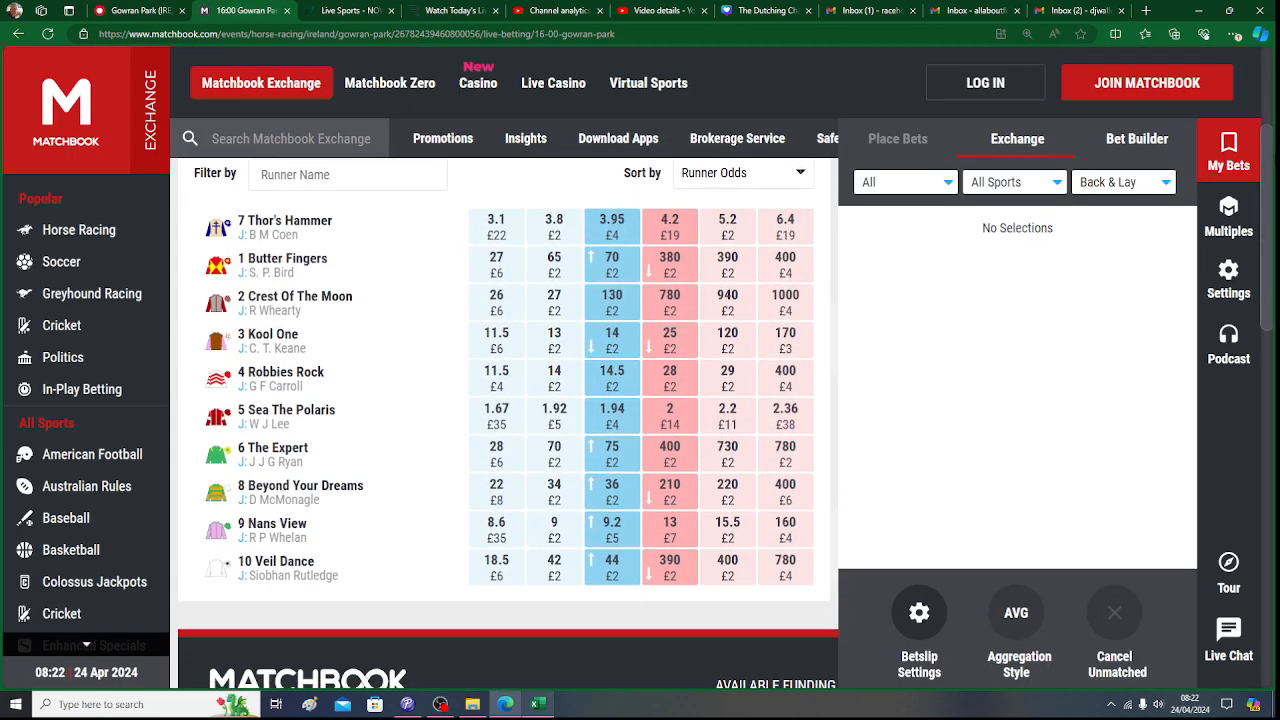
drag(1268, 164, 1268, 176)
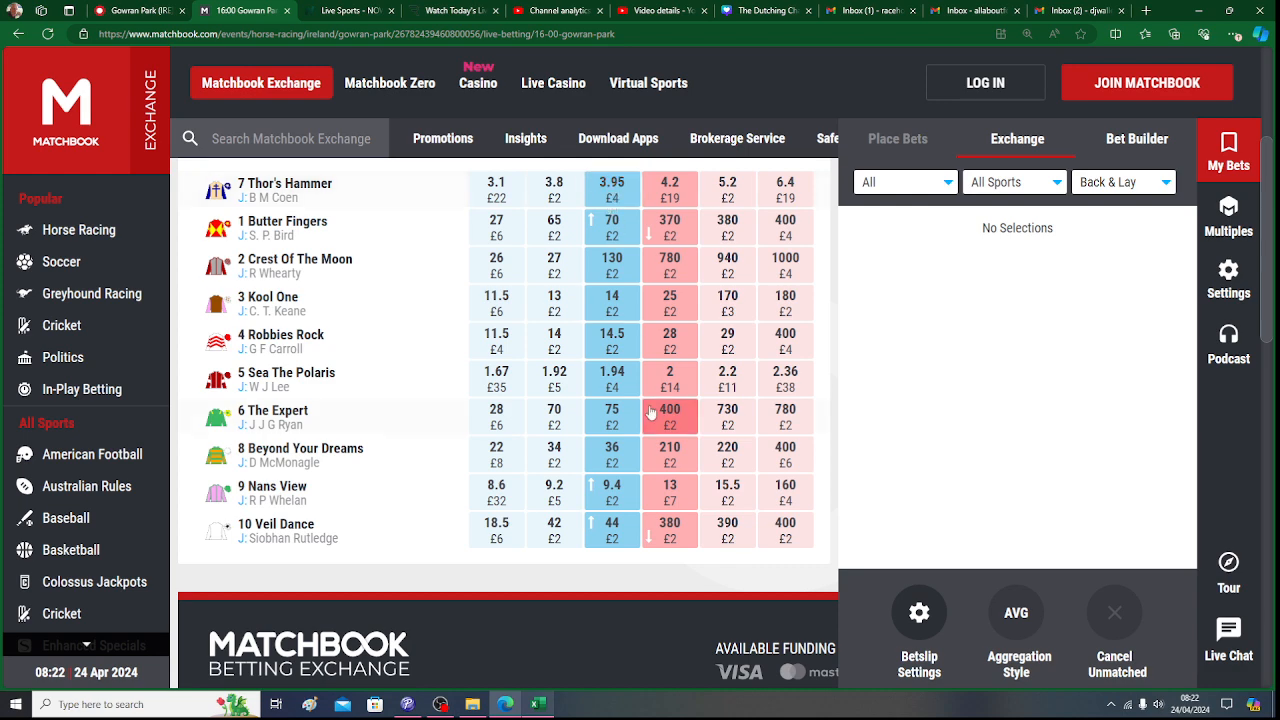
- Return to the Excel ratings sheet and enter 3.95 as the Betfair odds for Thor's Hammer
click(537, 704)
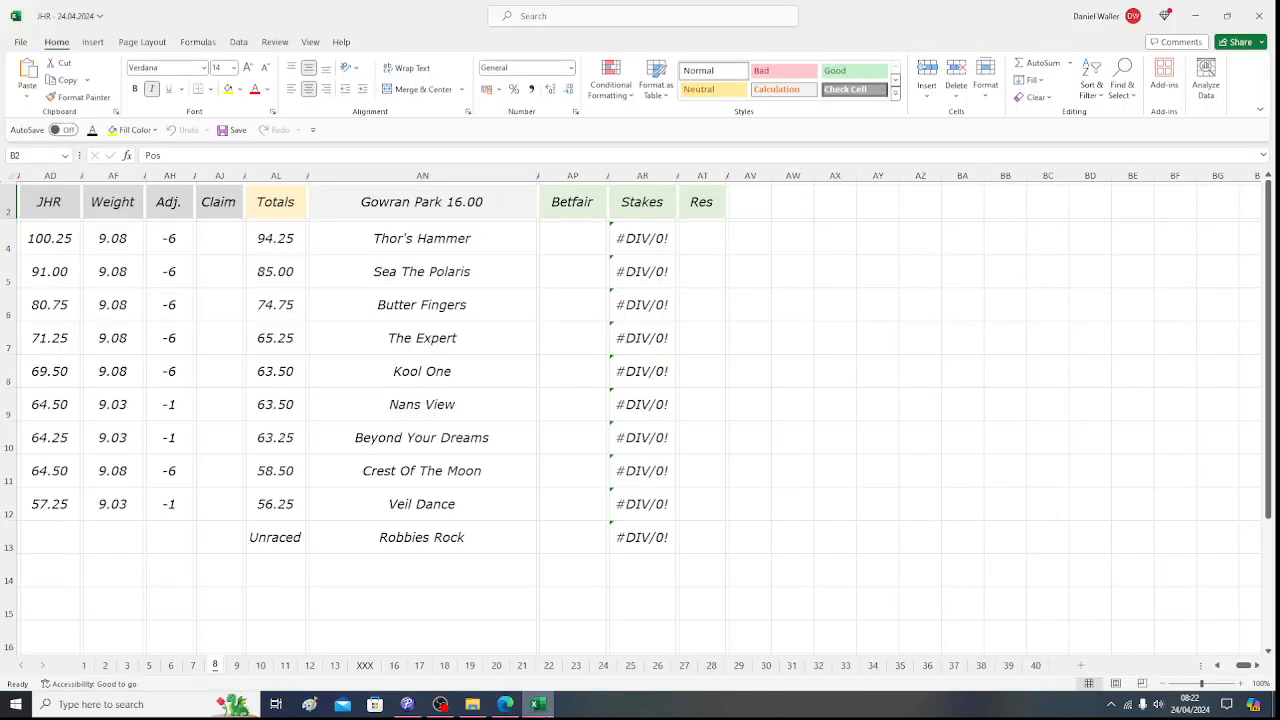
key(Down)
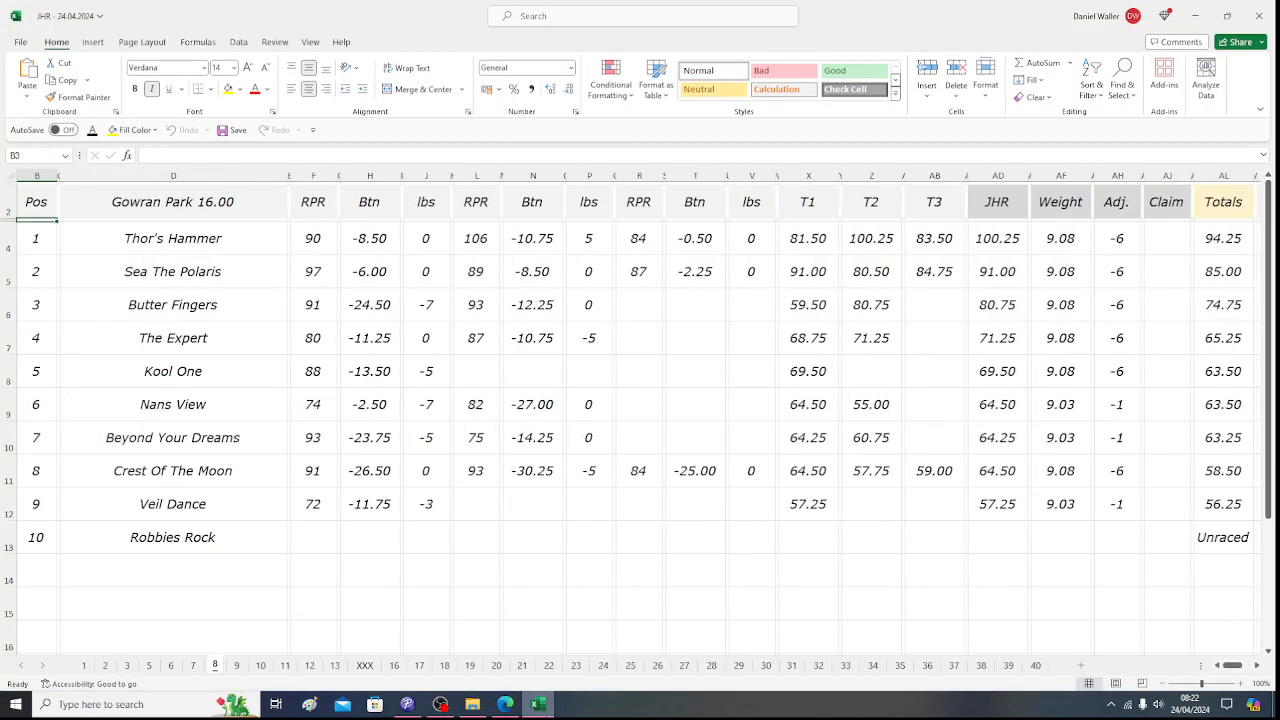
click(1257, 665)
drag(1257, 668, 1257, 668)
click(1257, 668)
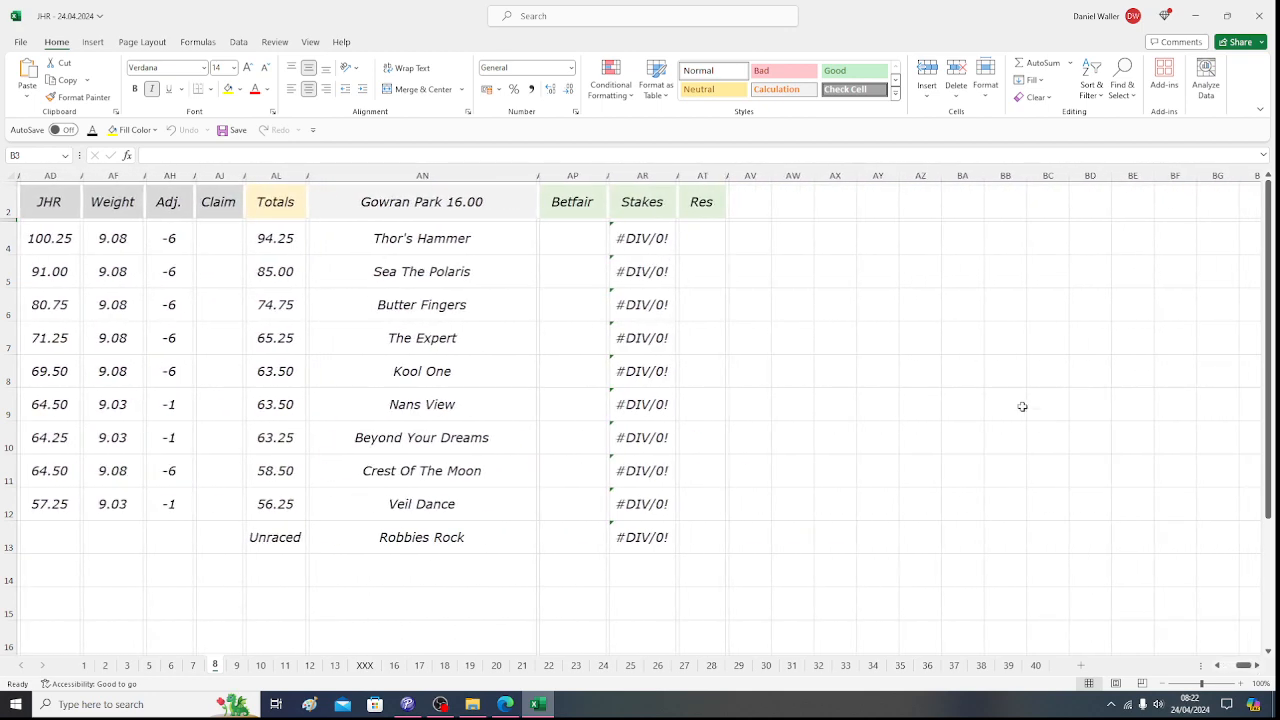
click(584, 245)
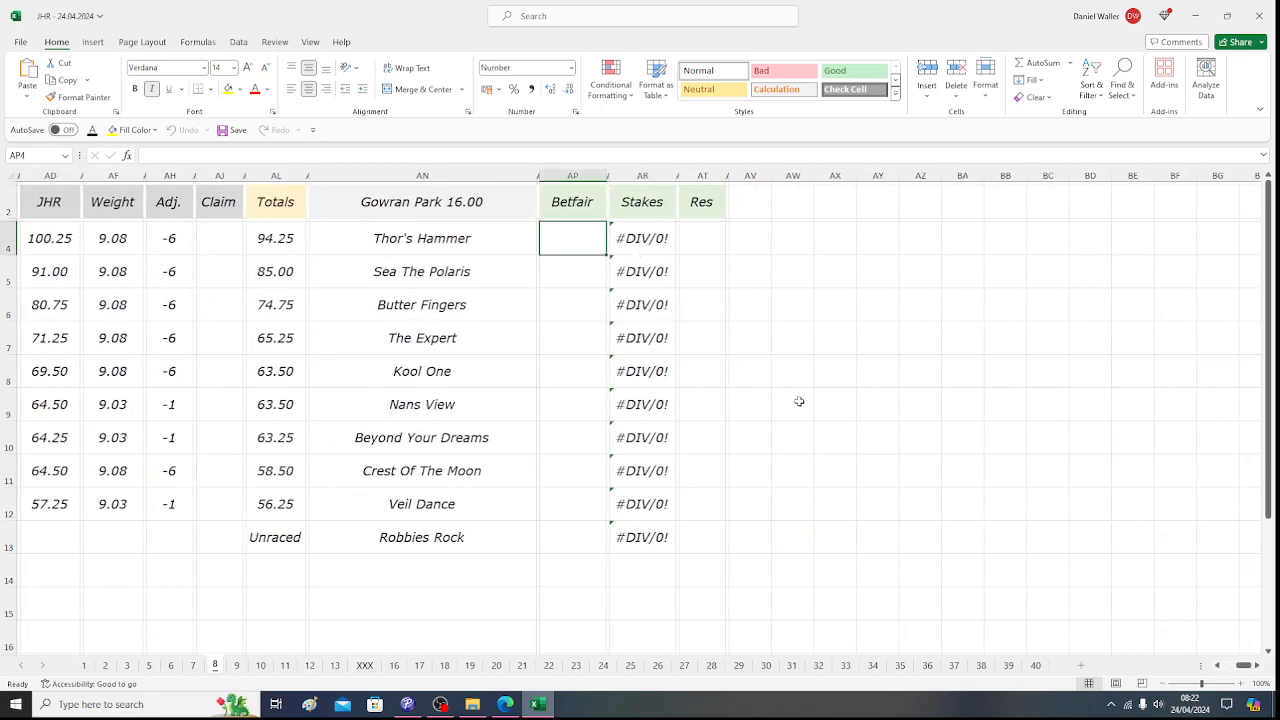
text(3.9)
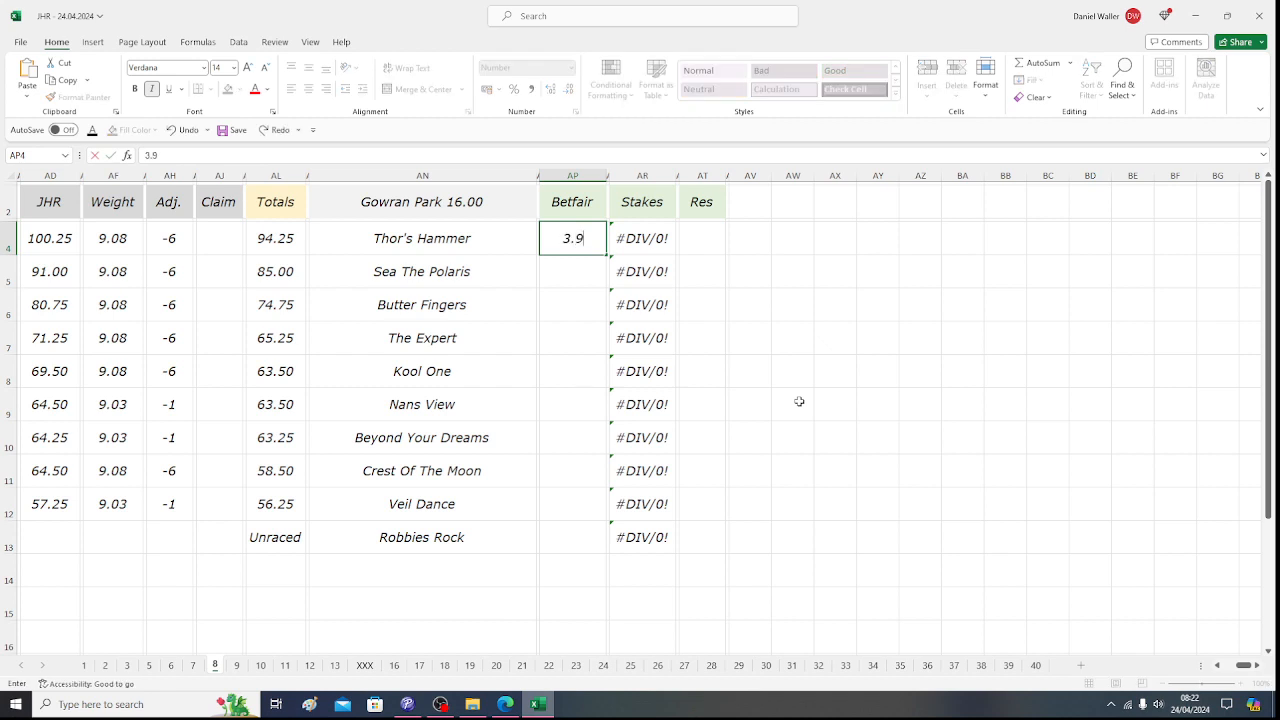
text(5)
key(Left)
key(Left)
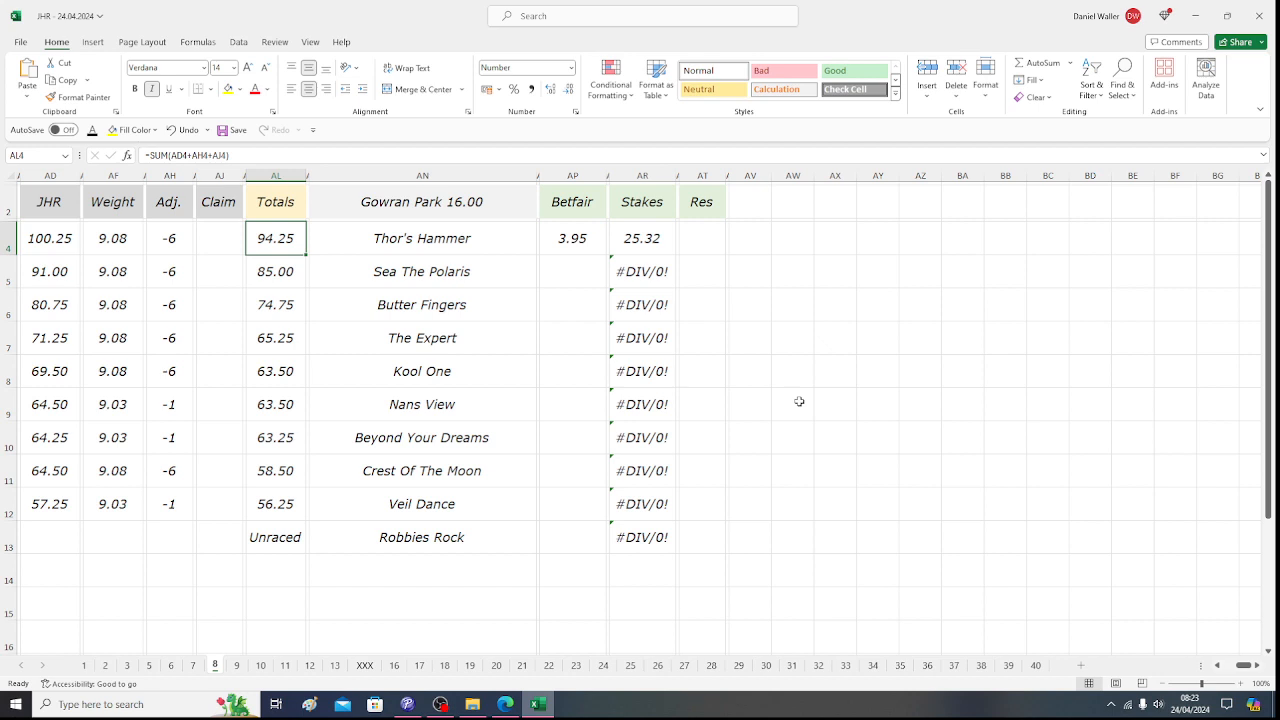
- Look up Sea The Polaris's back odds on Matchbook and enter 1.94 as its Betfair odds in the Excel sheet
key(Down)
key(Right)
key(Right)
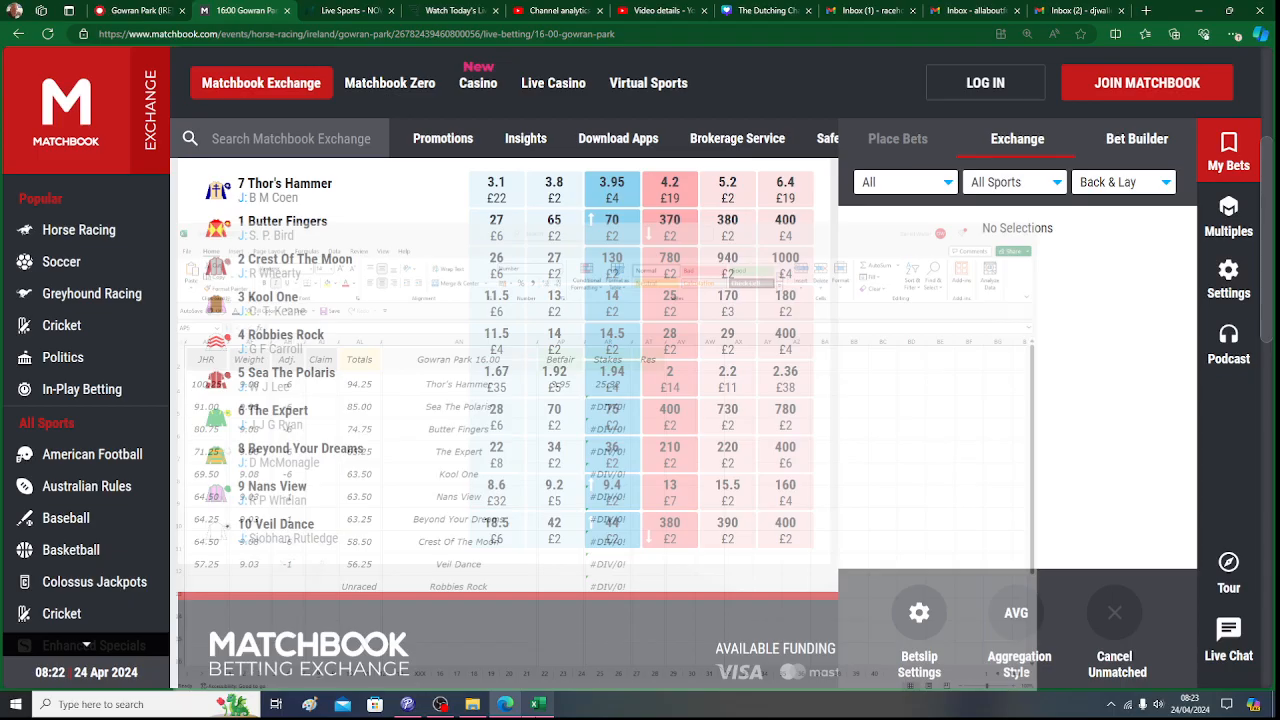
click(505, 704)
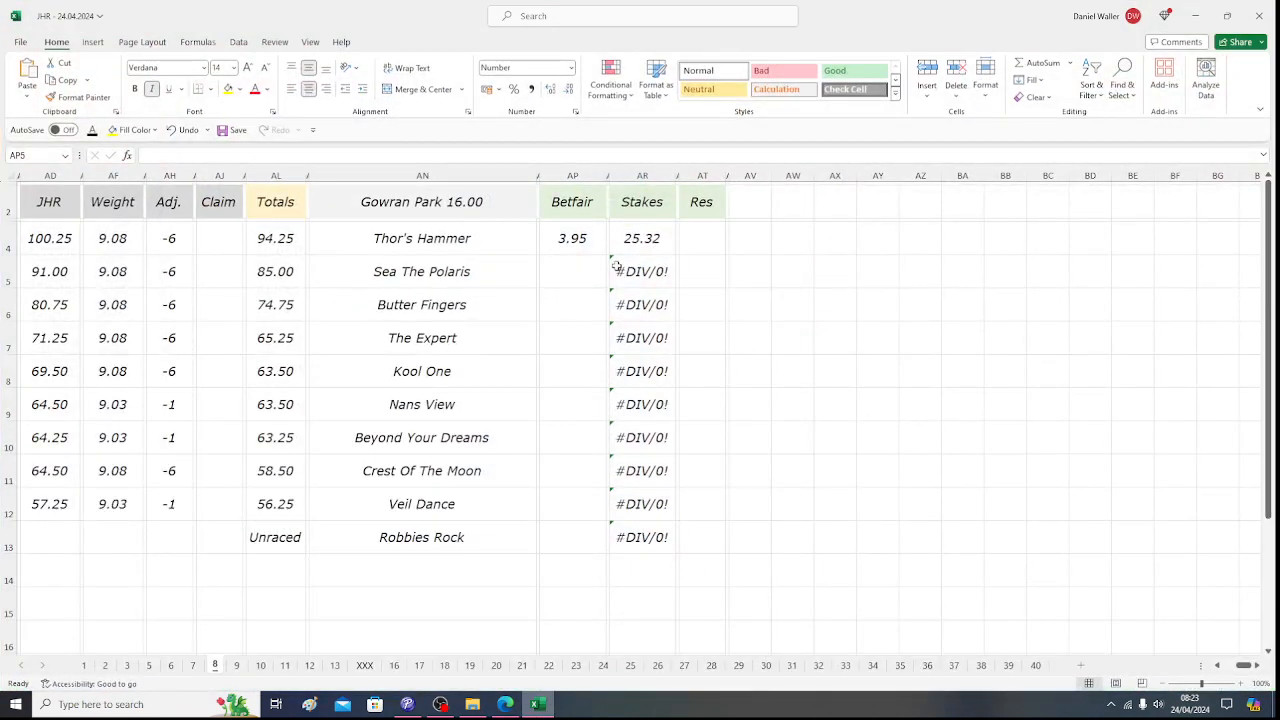
click(563, 271)
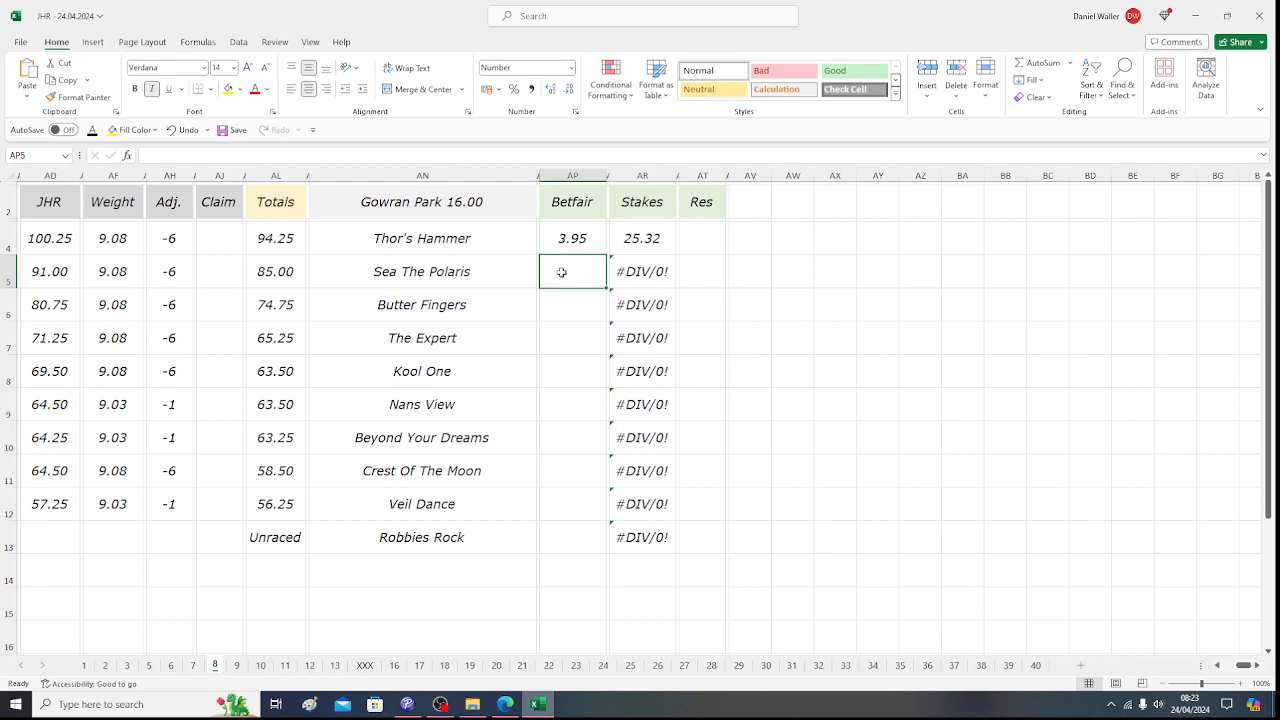
click(541, 704)
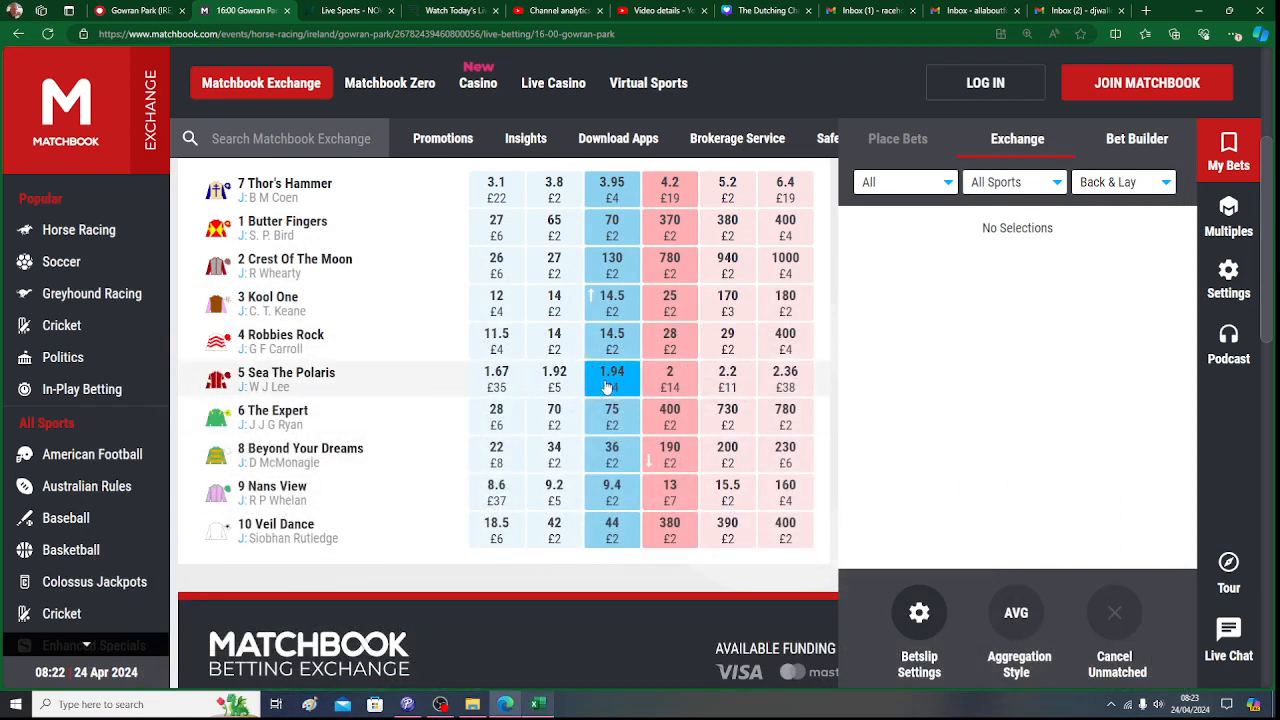
click(541, 704)
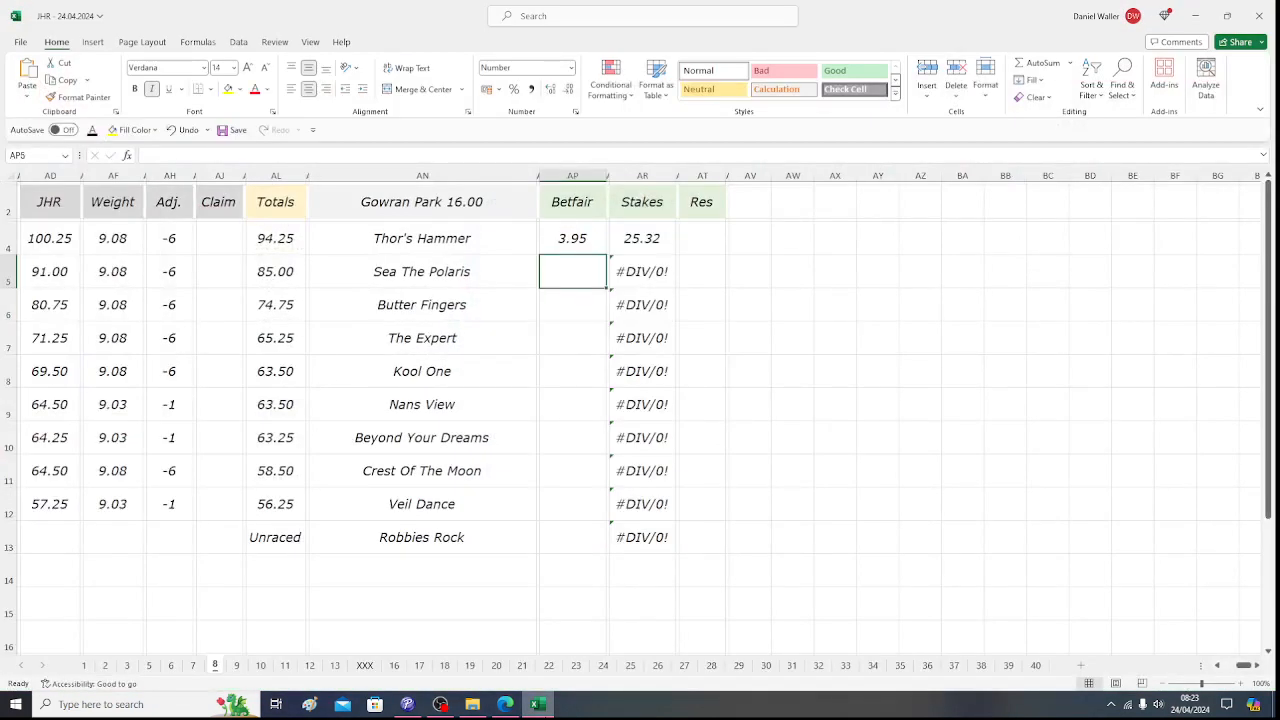
text(1.94)
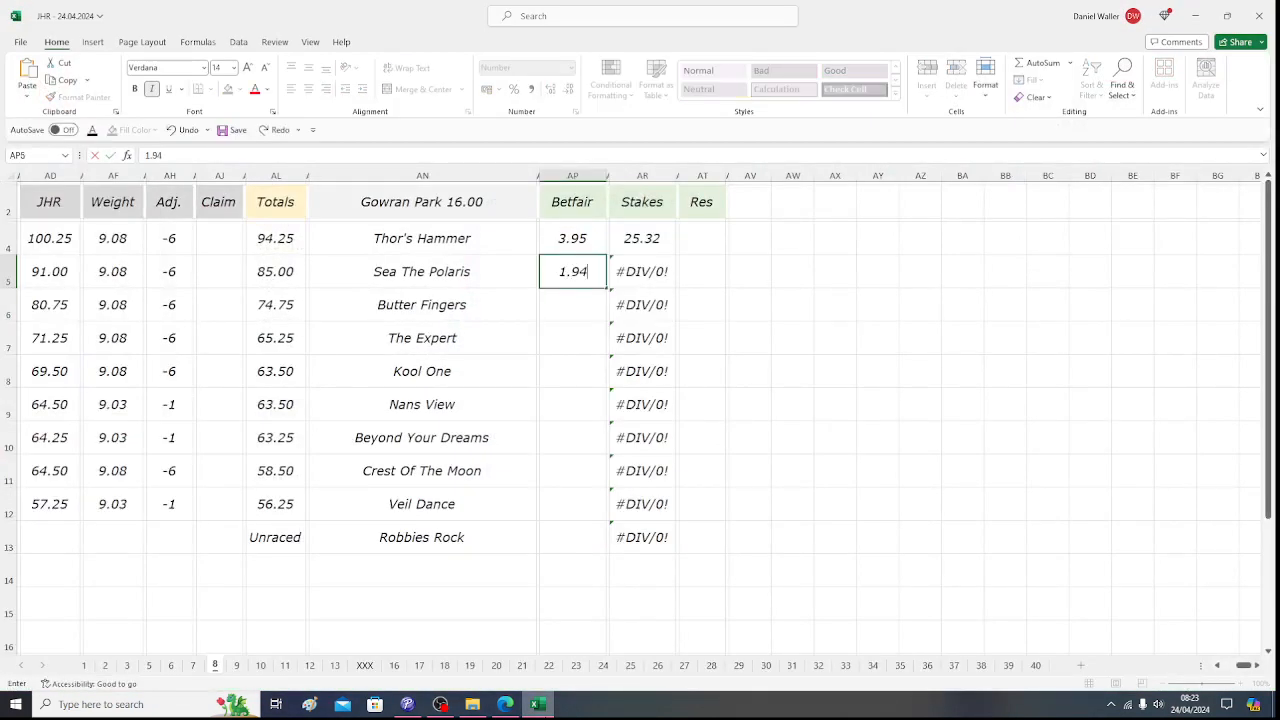
key(Return)
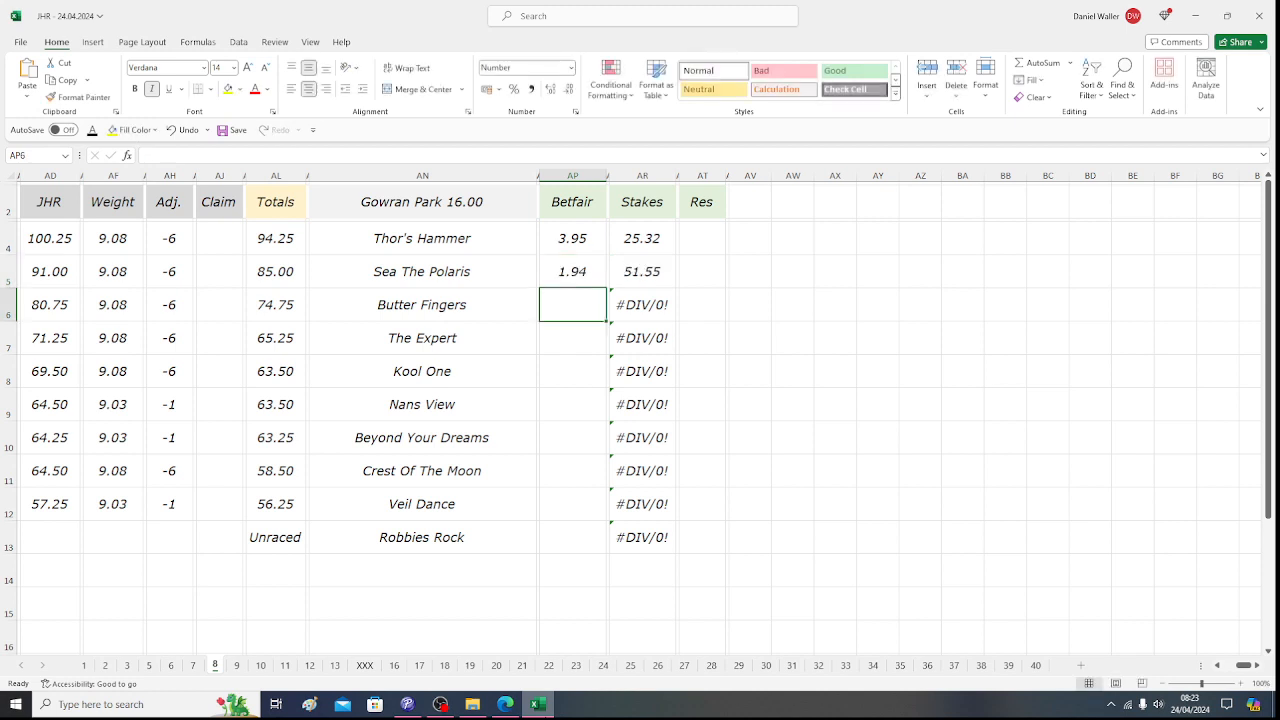
- Review the odds and stakes of Thor's Hammer and Sea The Polaris, then their ratings in the Gowran Park 16.00 table
key(Up)
key(Up)
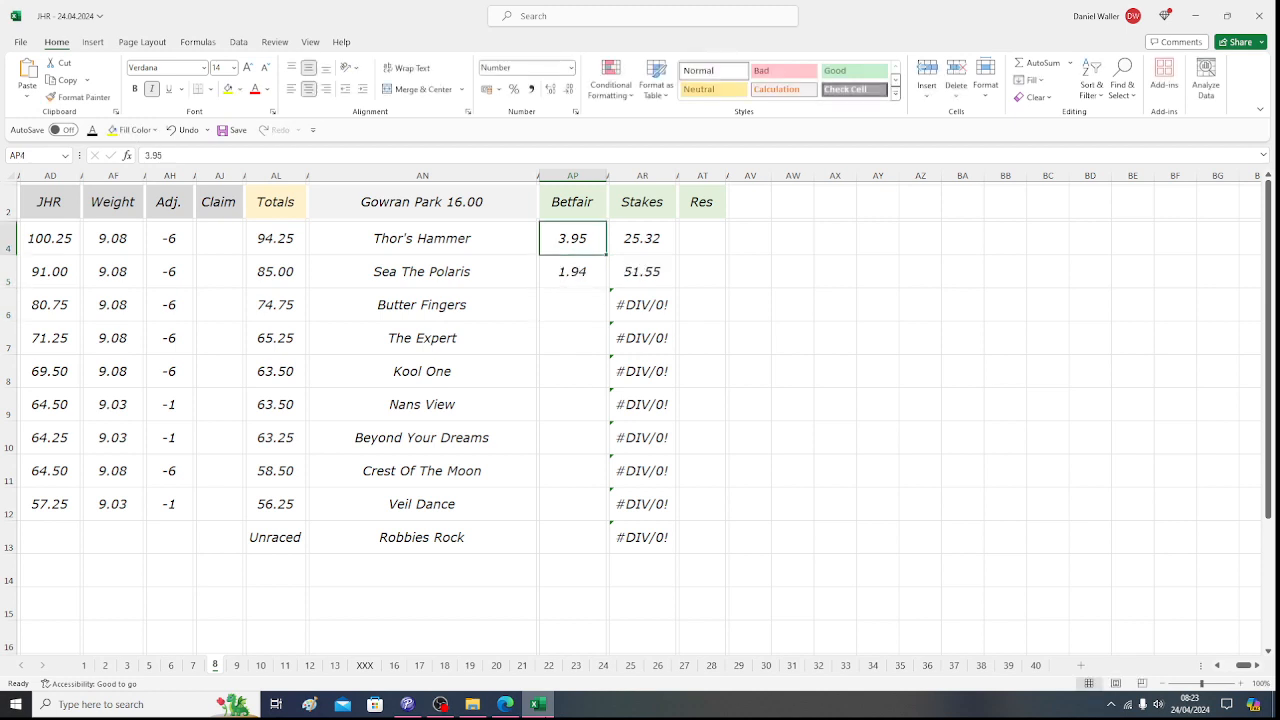
key(Down)
key(Up)
key(Right)
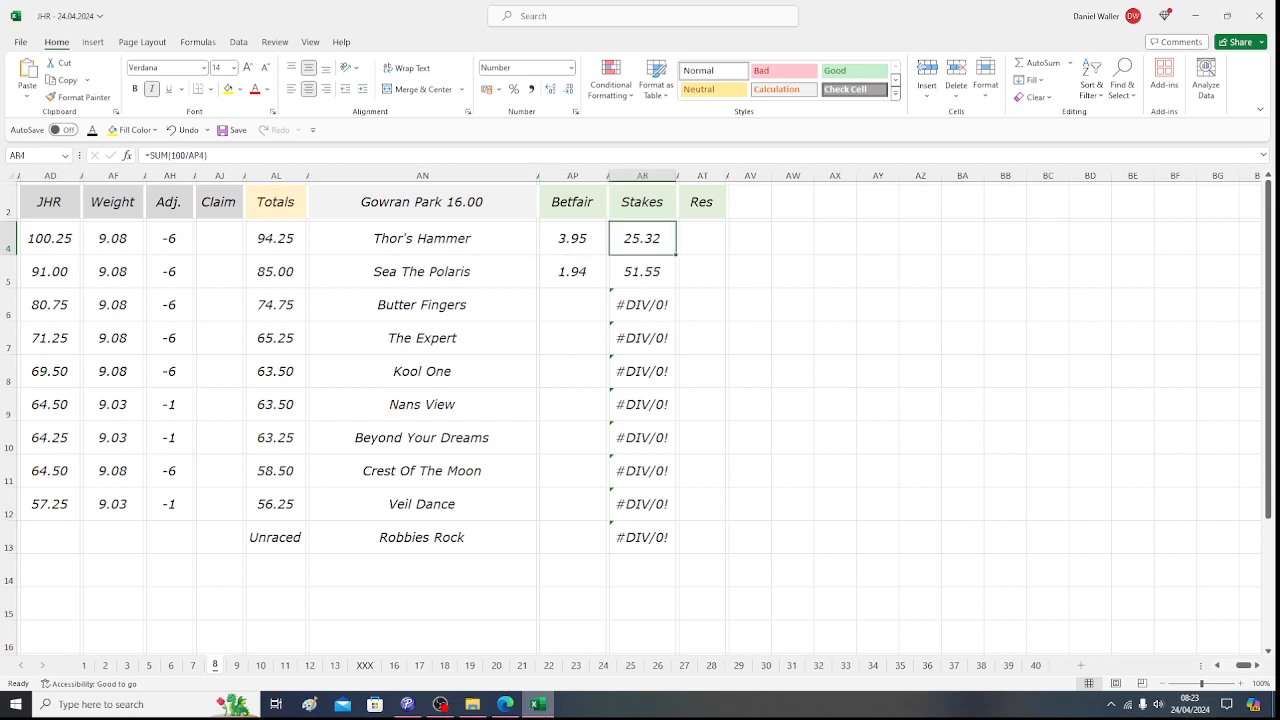
key(Down)
key(Left)
key(Left)
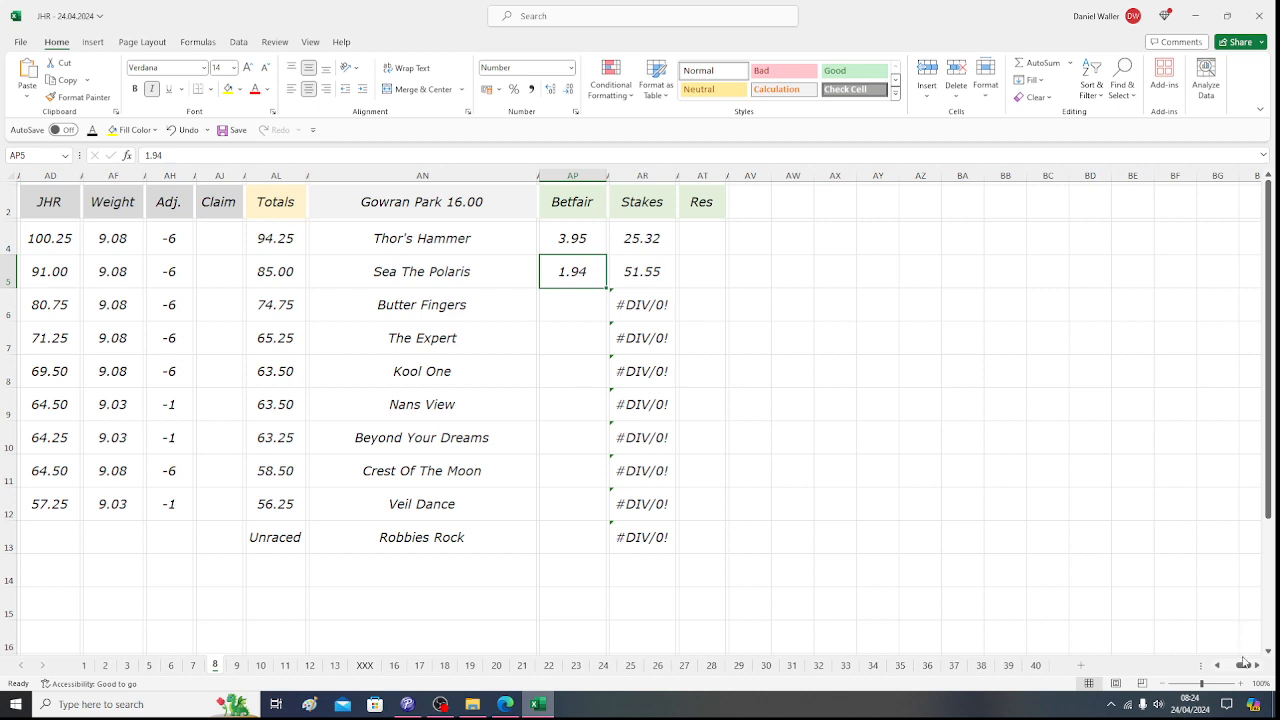
drag(1243, 662, 1232, 663)
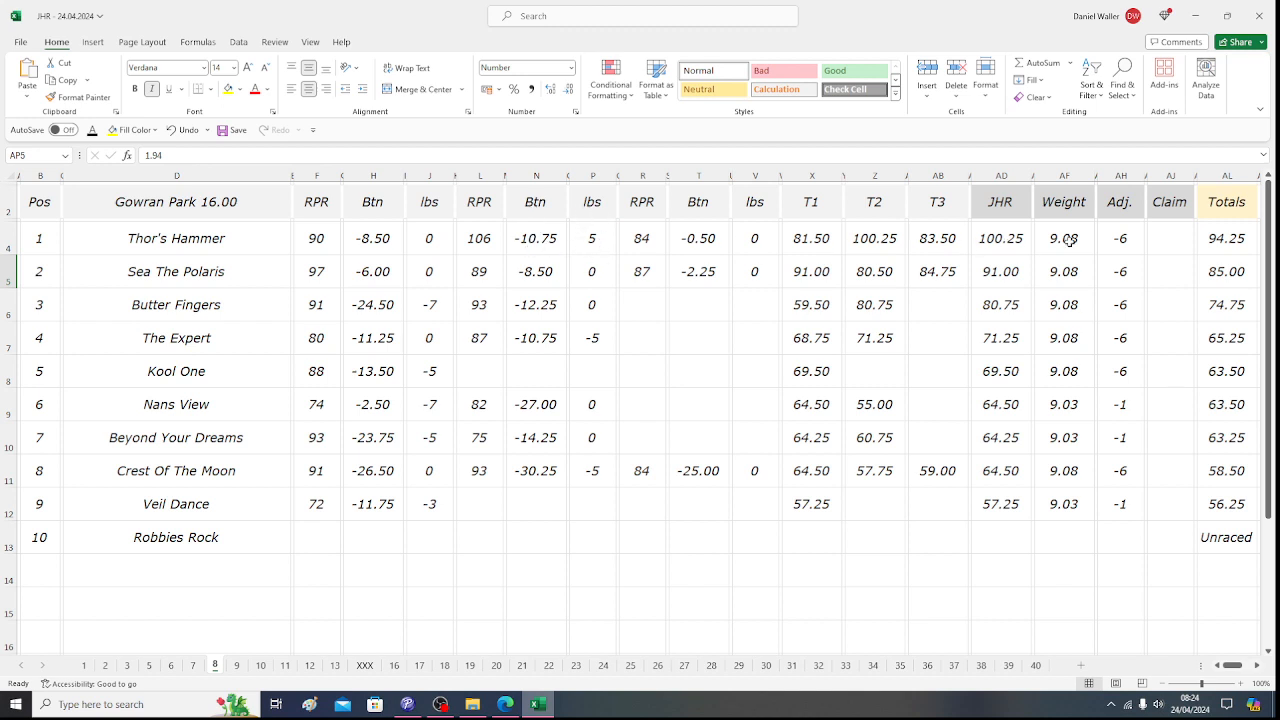
- Return to the Betfair and Stakes columns of the Gowran Park 16.00 table and save the workbook
click(1258, 666)
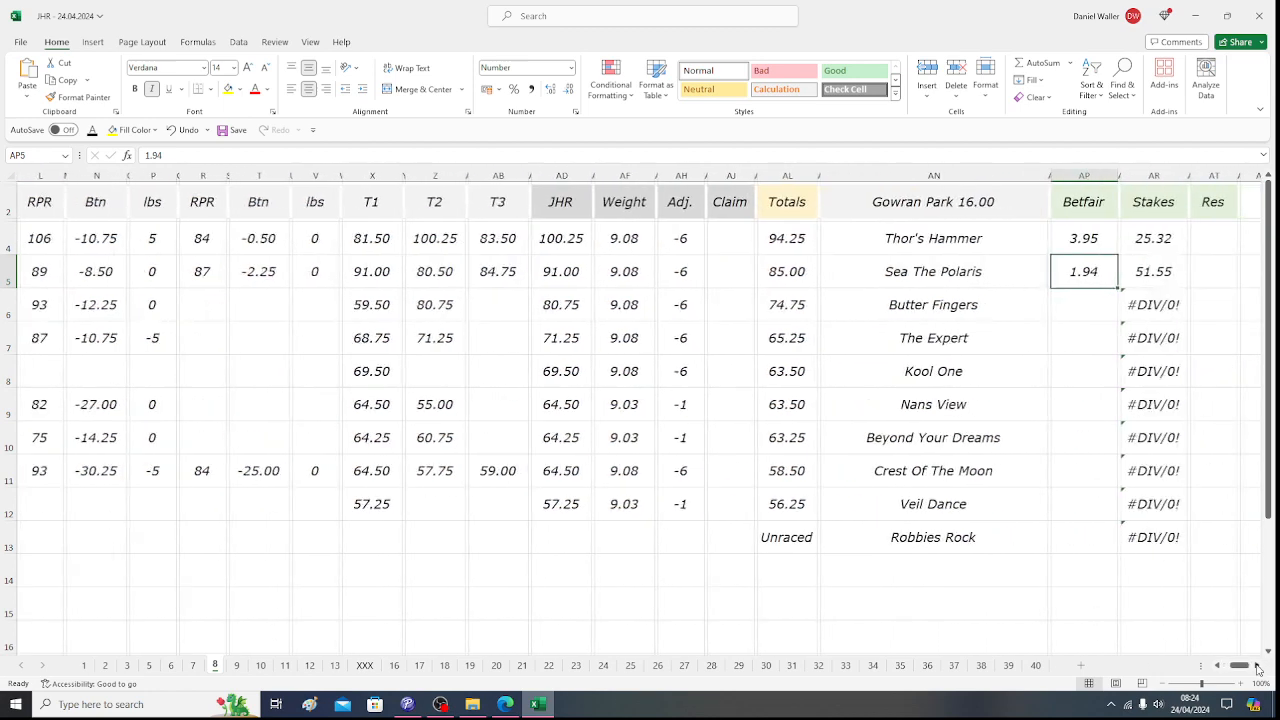
click(1258, 666)
click(1258, 666)
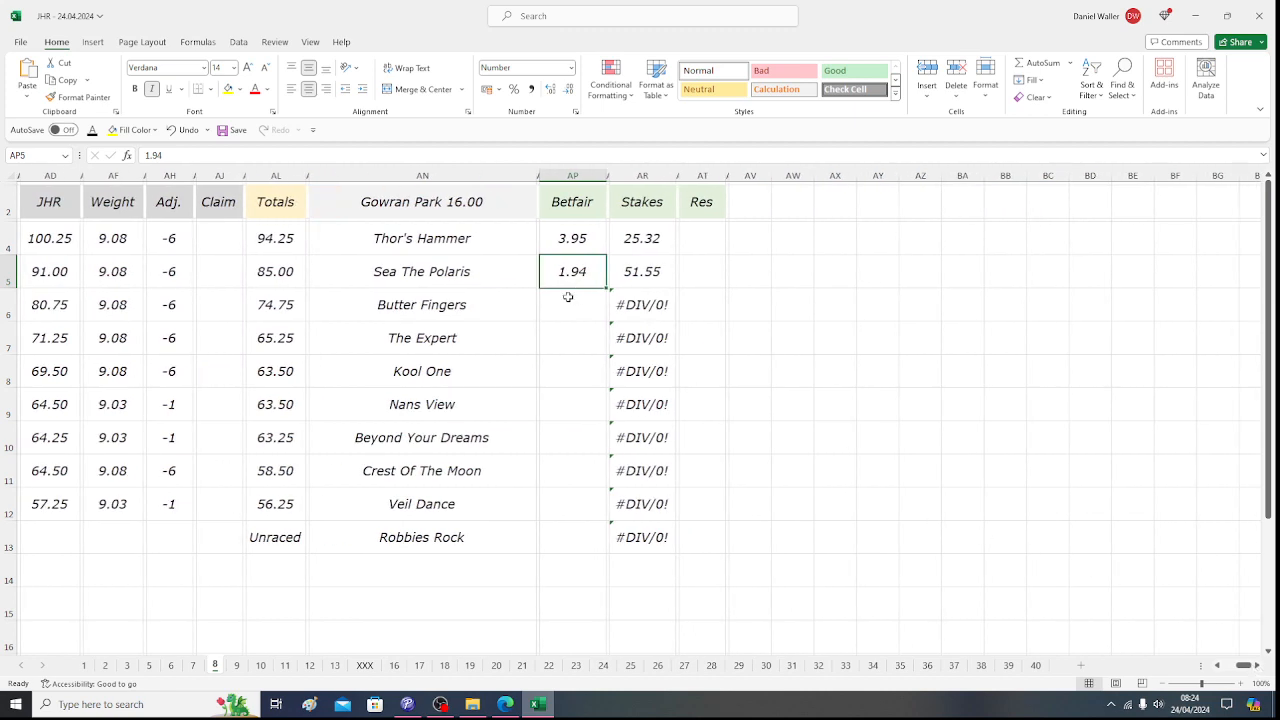
click(65, 206)
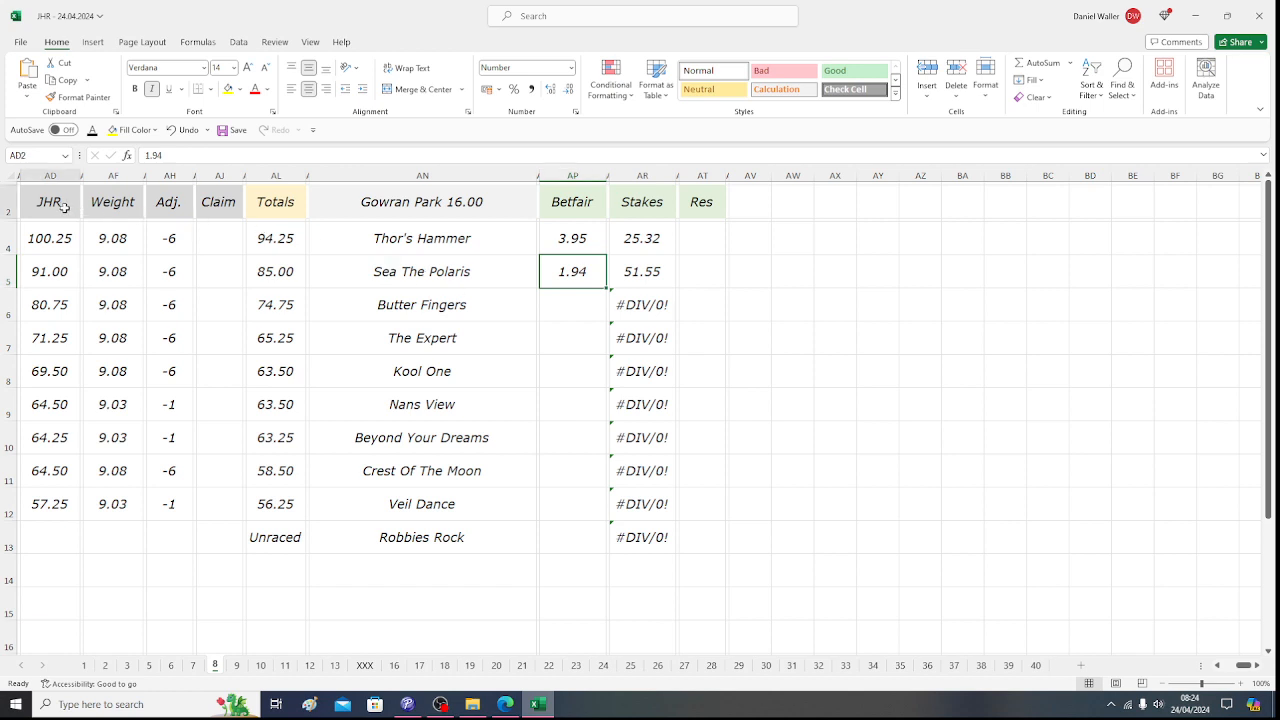
click(221, 133)
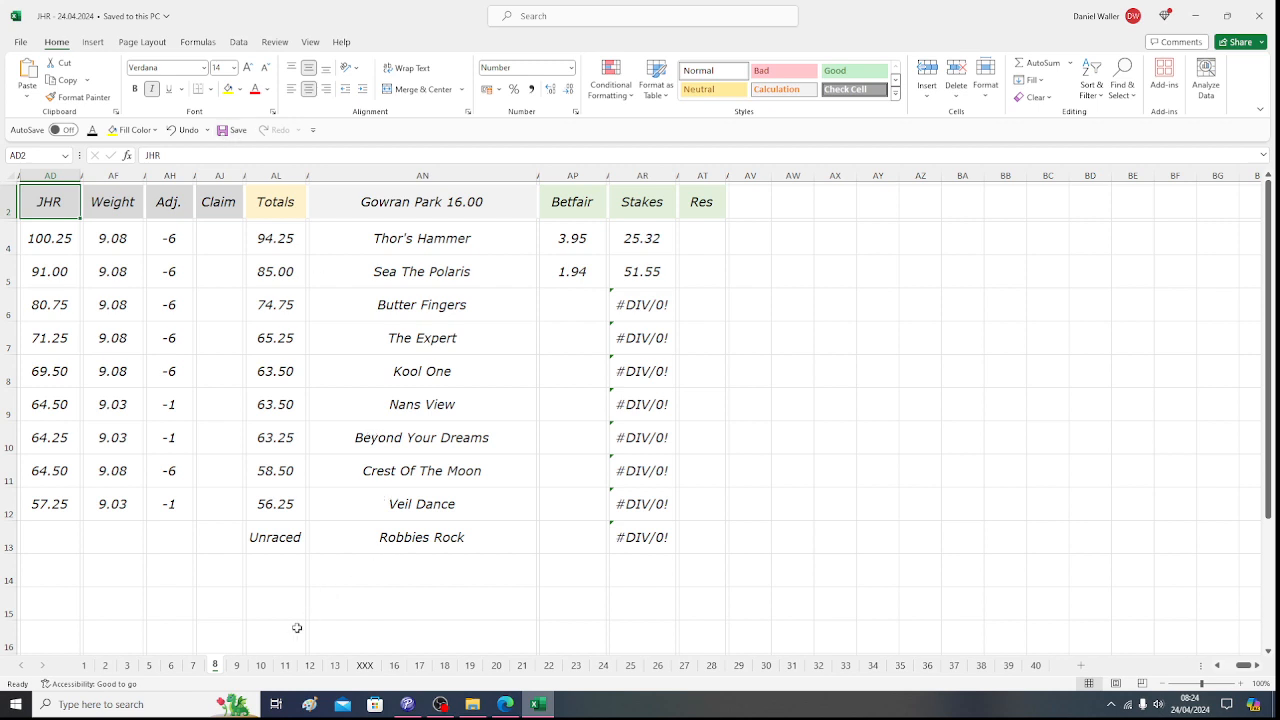
- Open the Gowran Park 16.35 ratings on sheet 9, select Enola Nation's Betfair cell and save the workbook
click(237, 666)
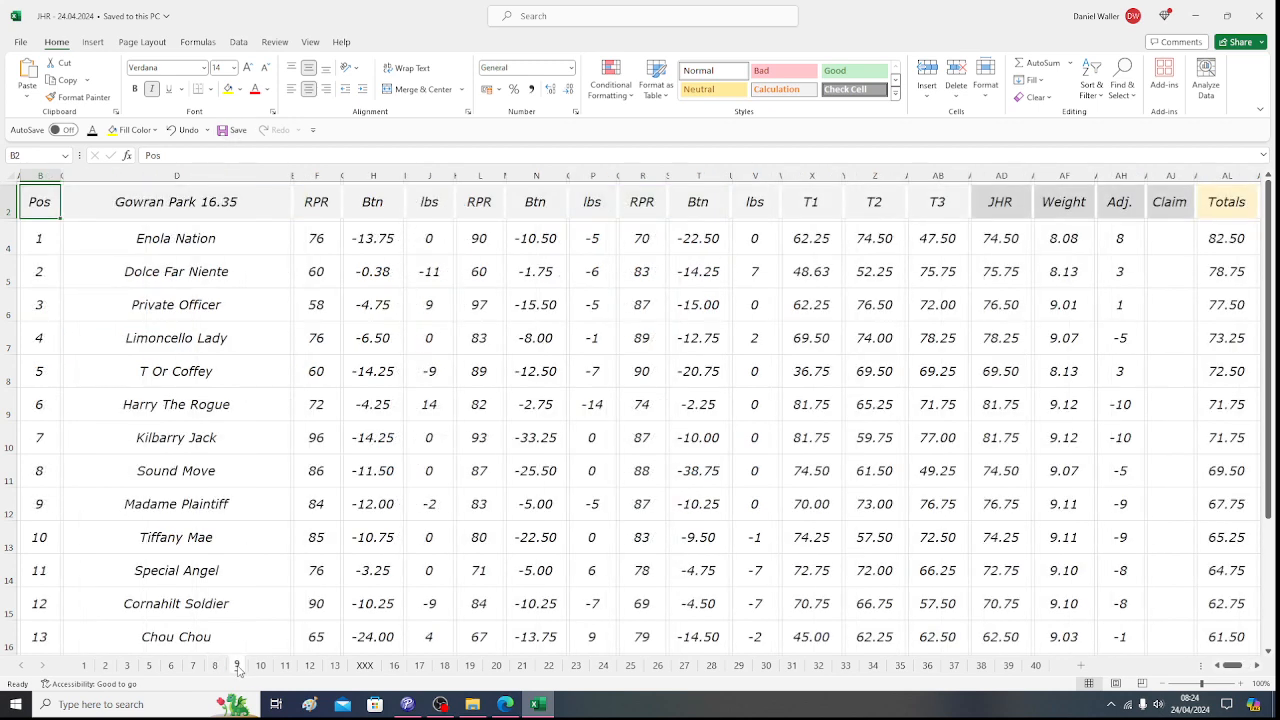
click(1256, 666)
scroll(1256, 666, right, 10)
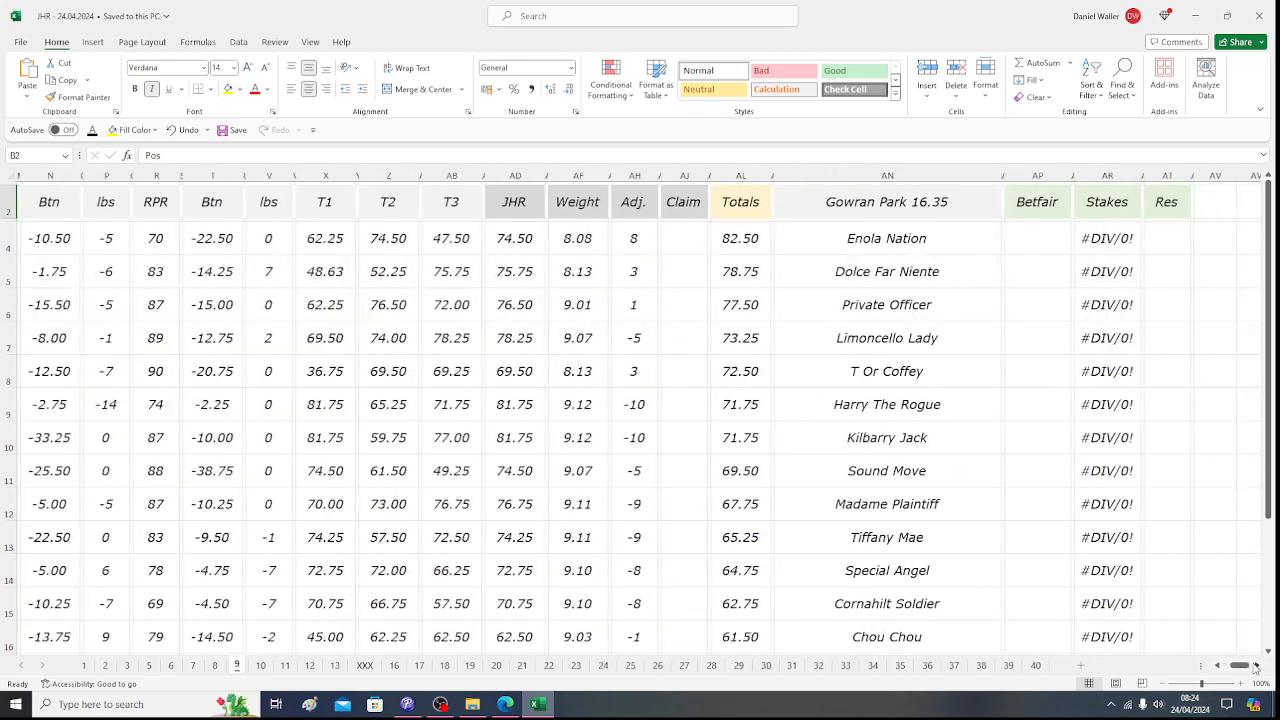
scroll(1256, 666, right, 3)
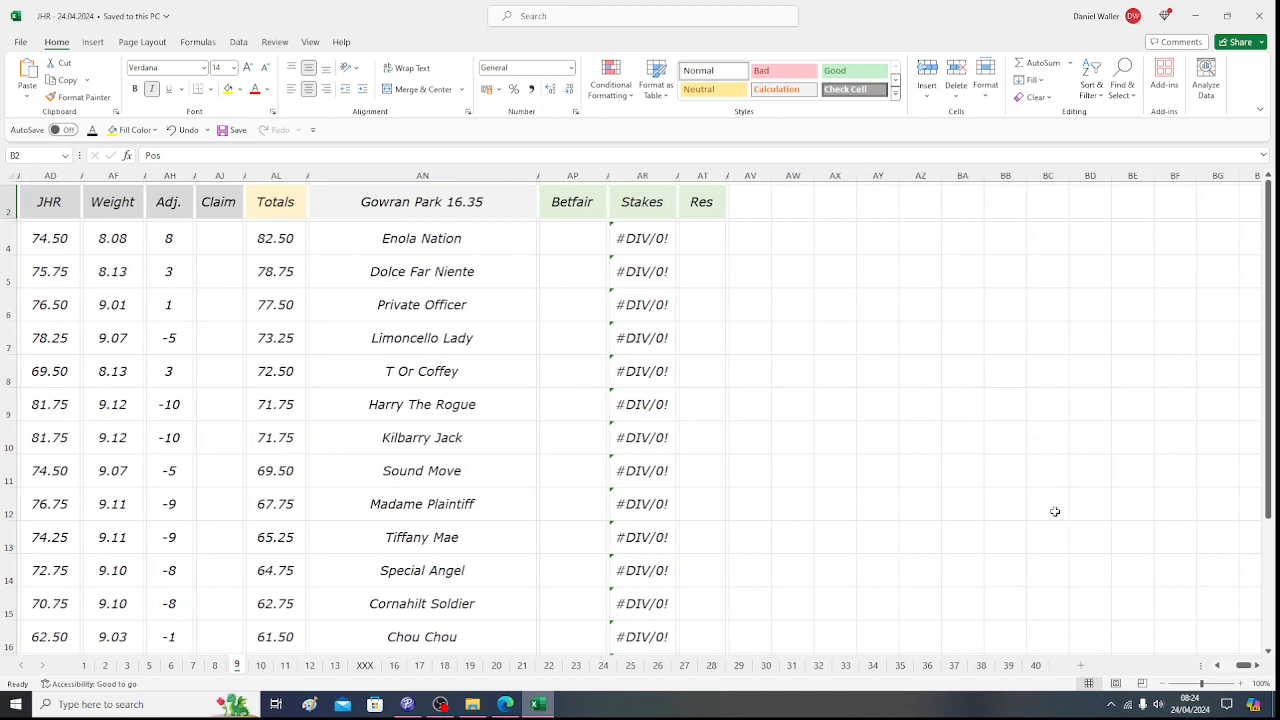
click(558, 246)
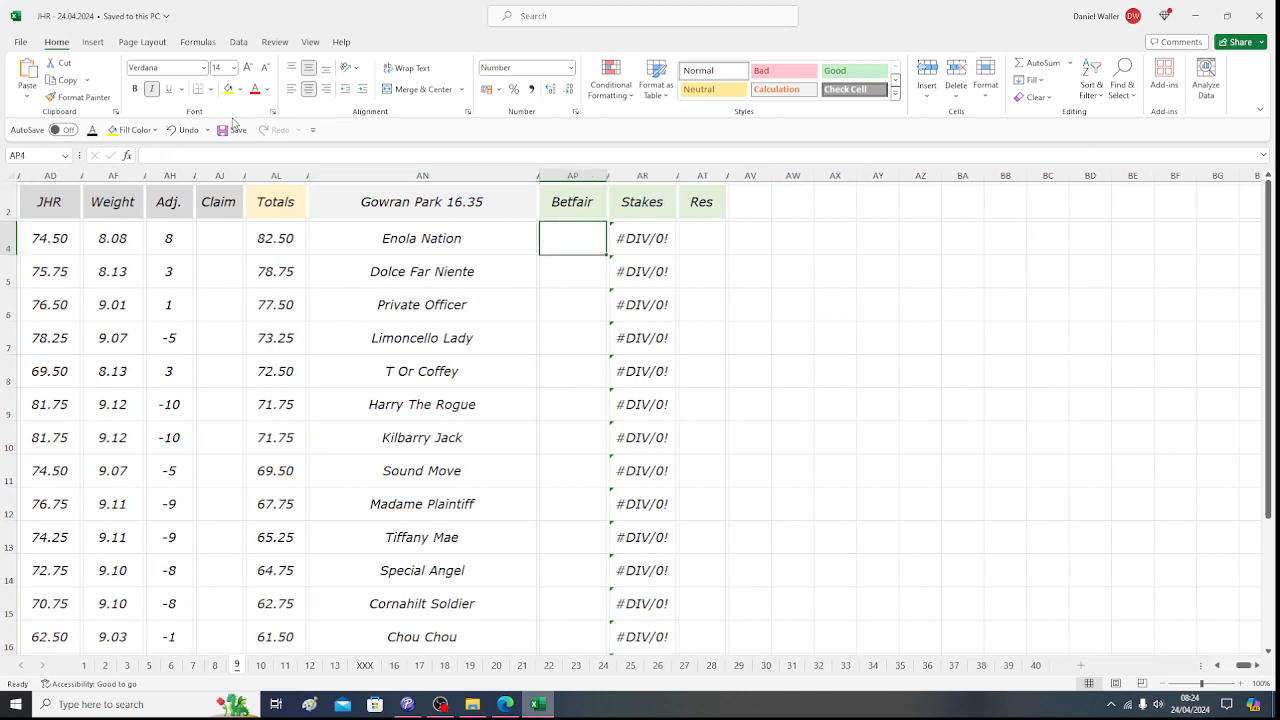
click(231, 130)
- Switch to the browser and display Matchbook's win odds for the runners in the 16:35 Gowran Park race
click(506, 704)
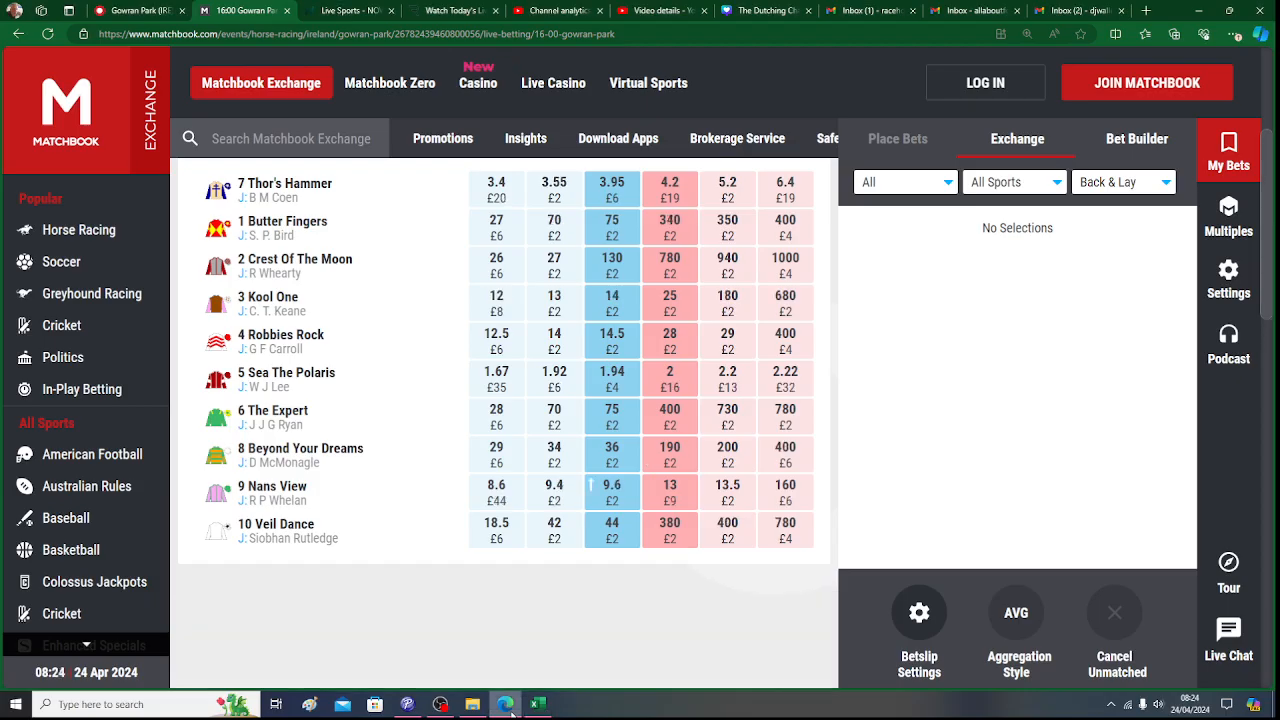
drag(1265, 209, 1265, 123)
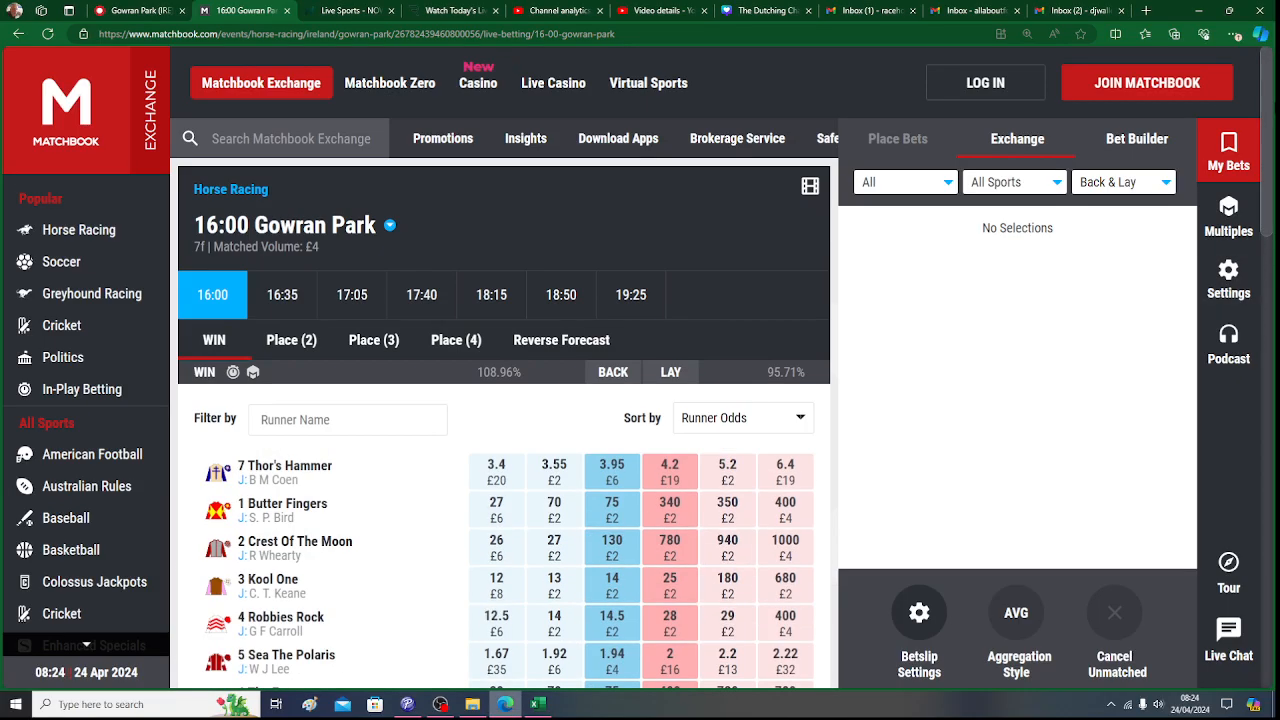
click(284, 295)
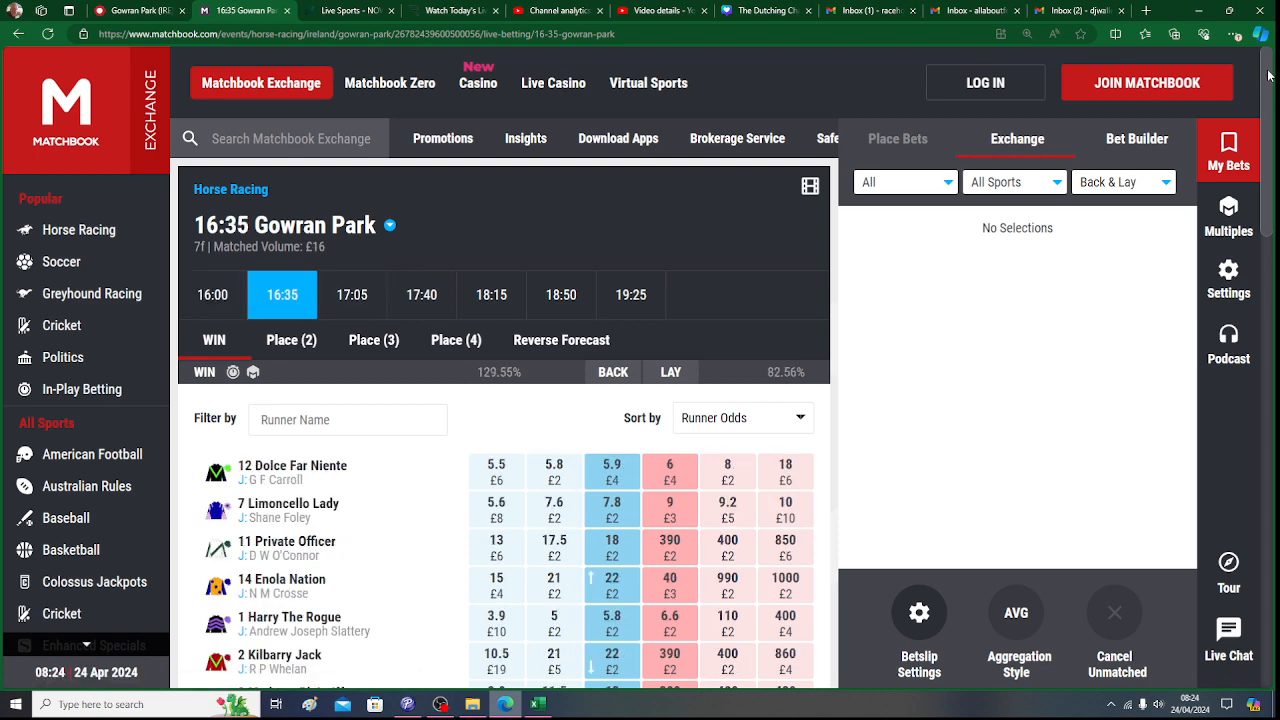
scroll(1270, 71, down, 3)
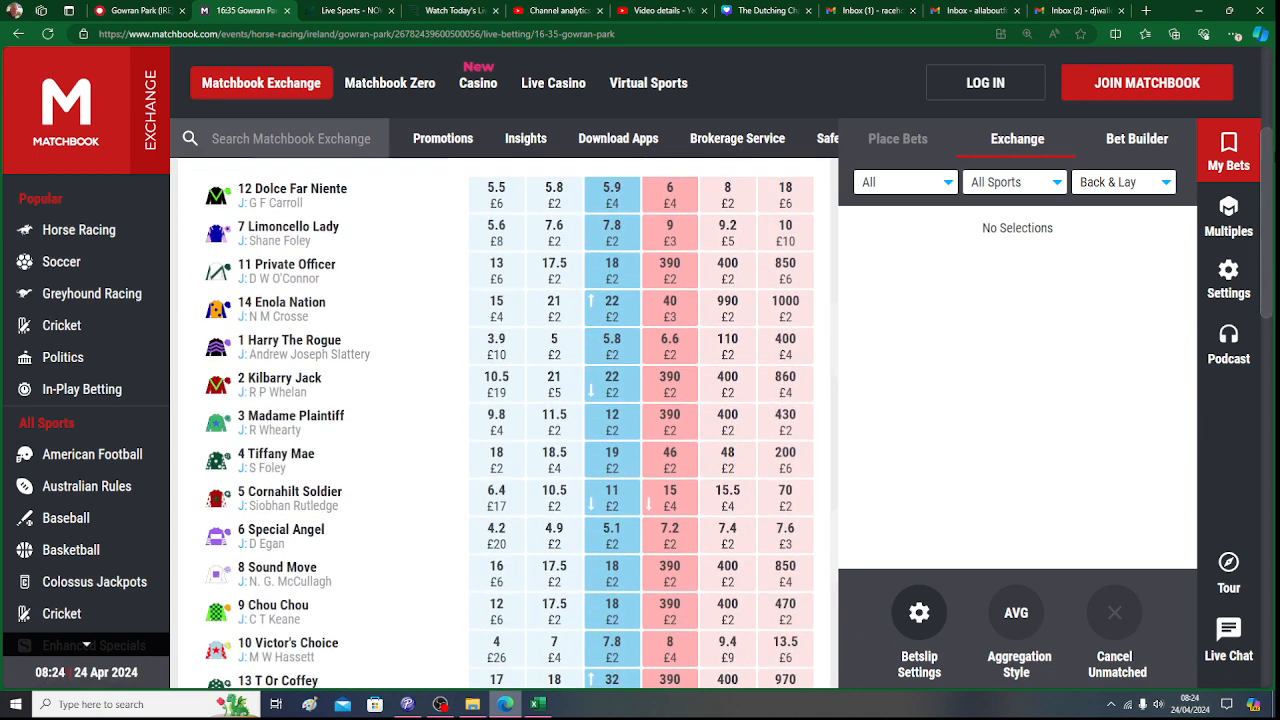
- Look up Enola Nation's back odds on Matchbook and enter 22 as its Betfair odds in the Excel sheet
click(538, 705)
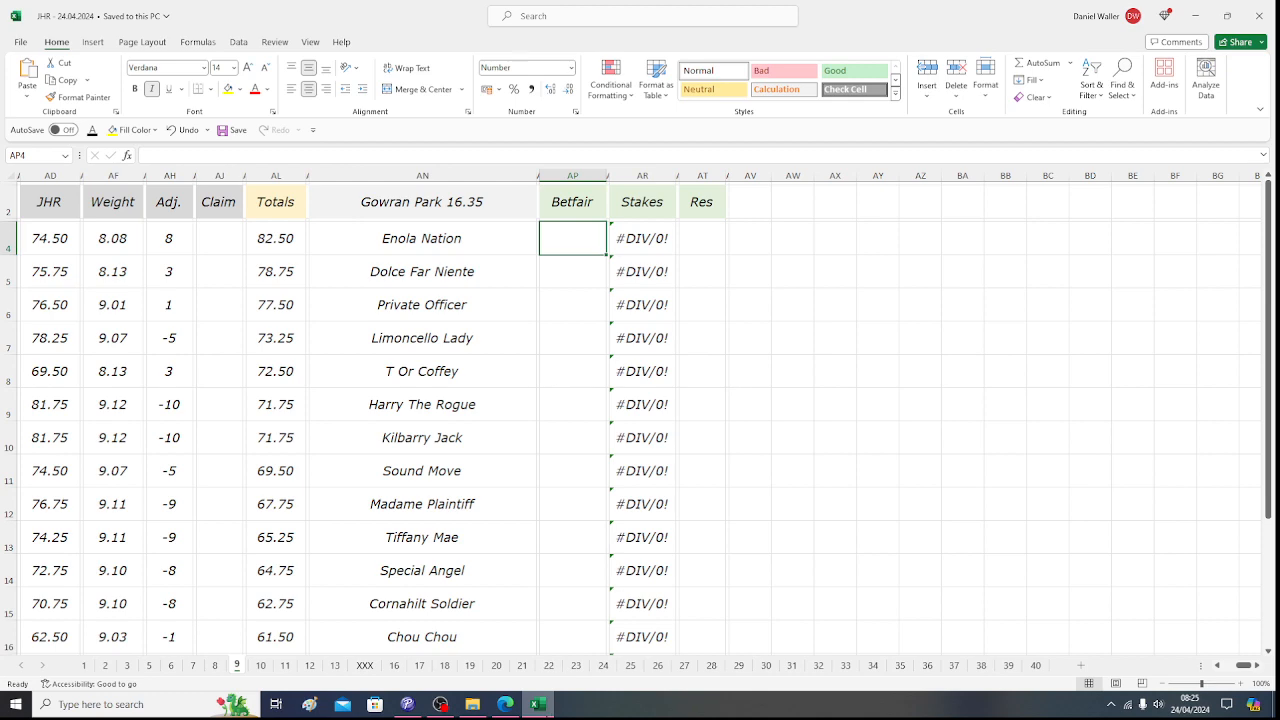
key(alt+Tab)
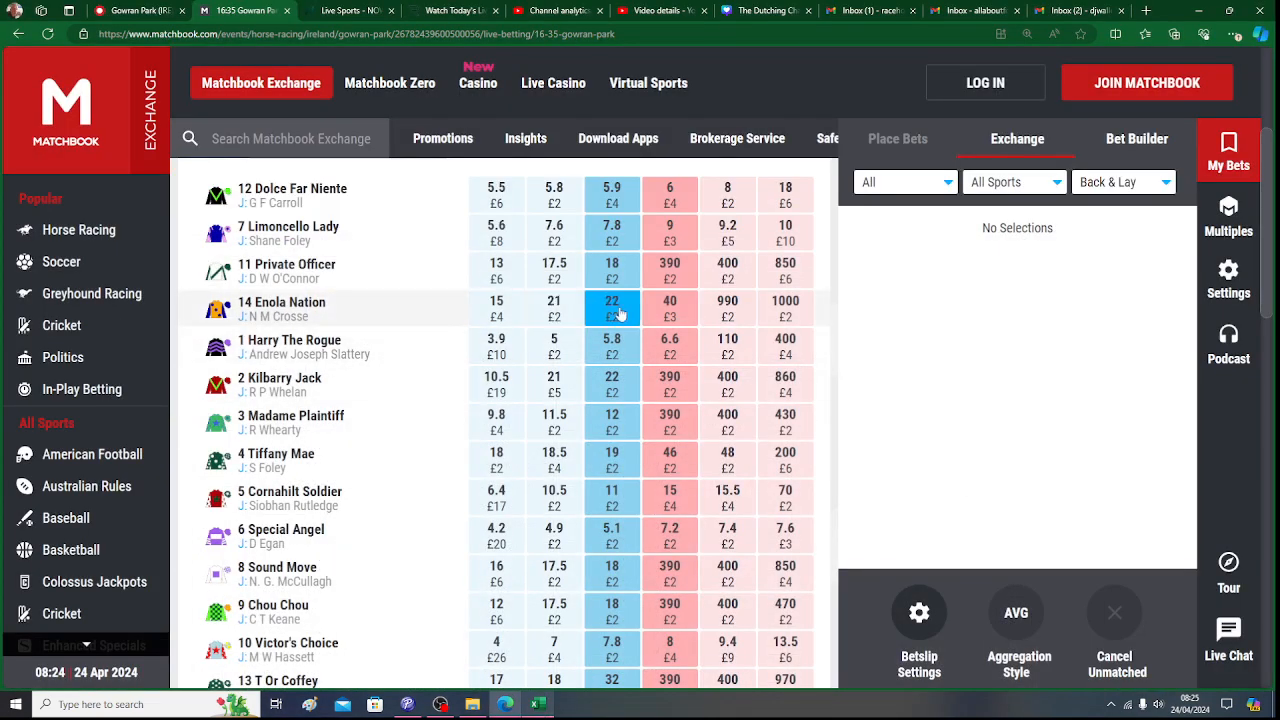
click(540, 705)
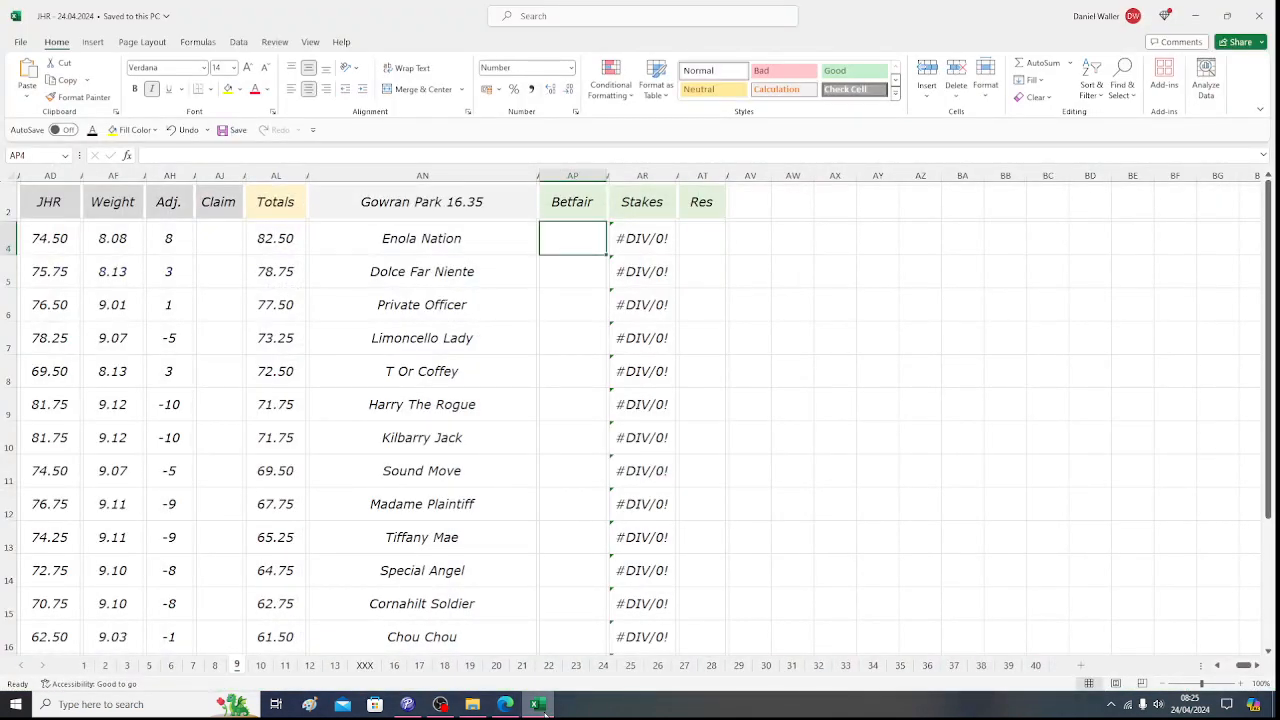
text(22)
key(Return)
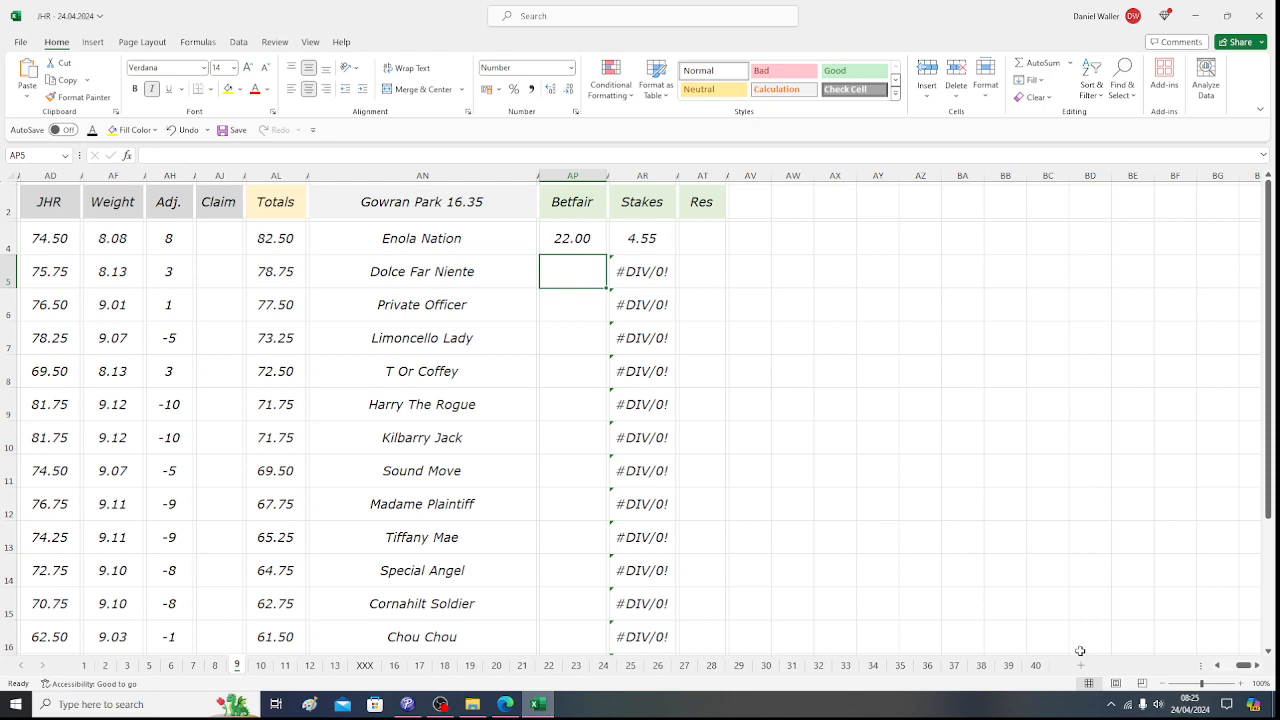
- Look up Dolce Far Niente's back odds on Matchbook and enter 5.9 as its Betfair odds in the Excel sheet
drag(1269, 507, 1273, 452)
click(505, 704)
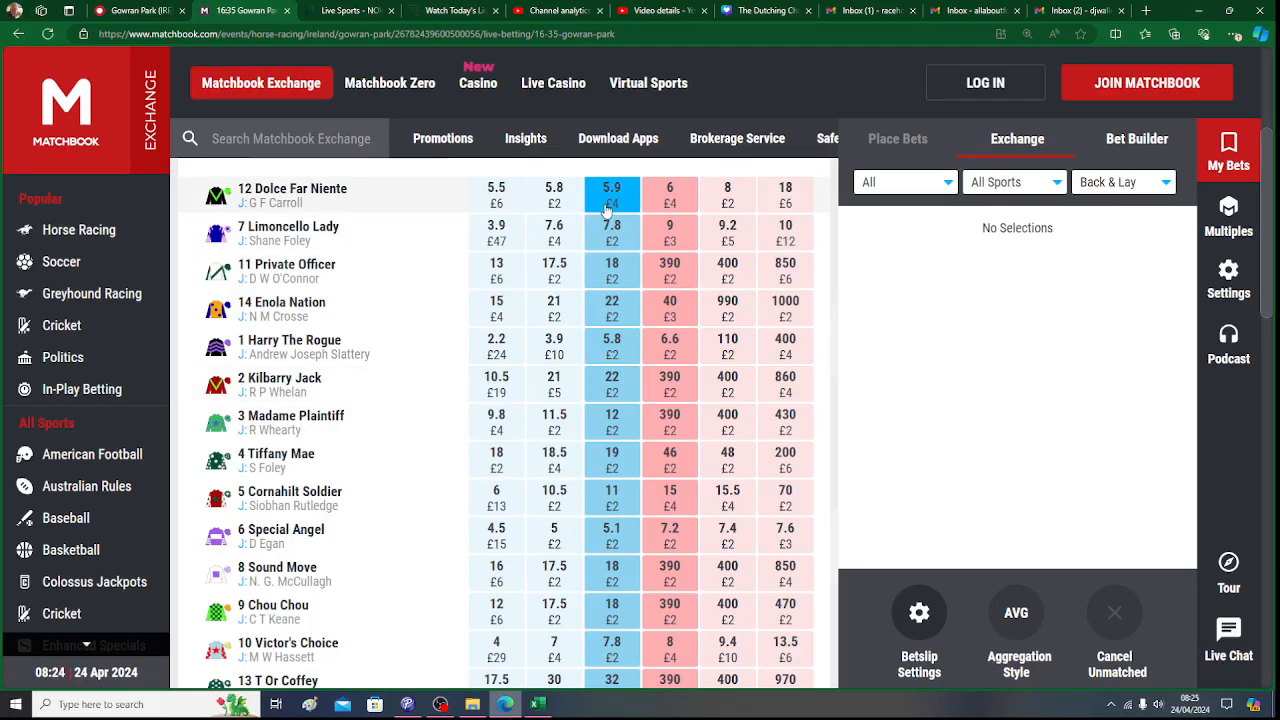
click(549, 704)
text(5.90)
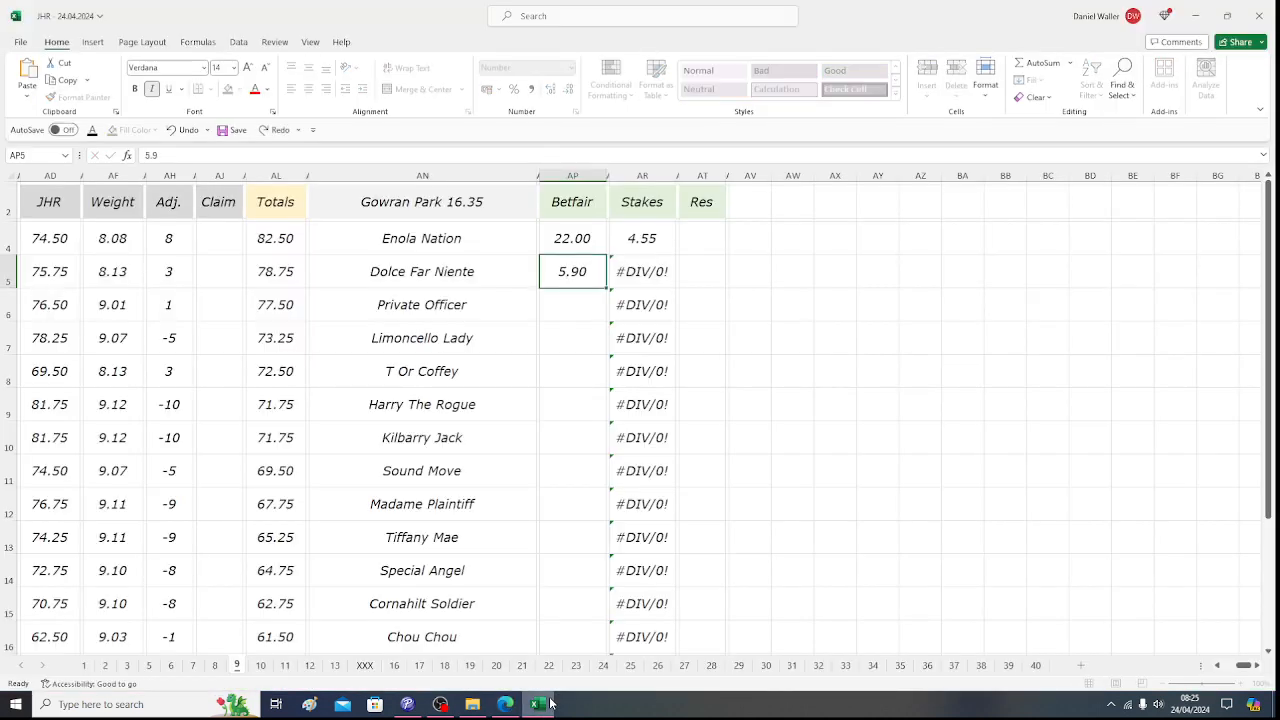
key(Return)
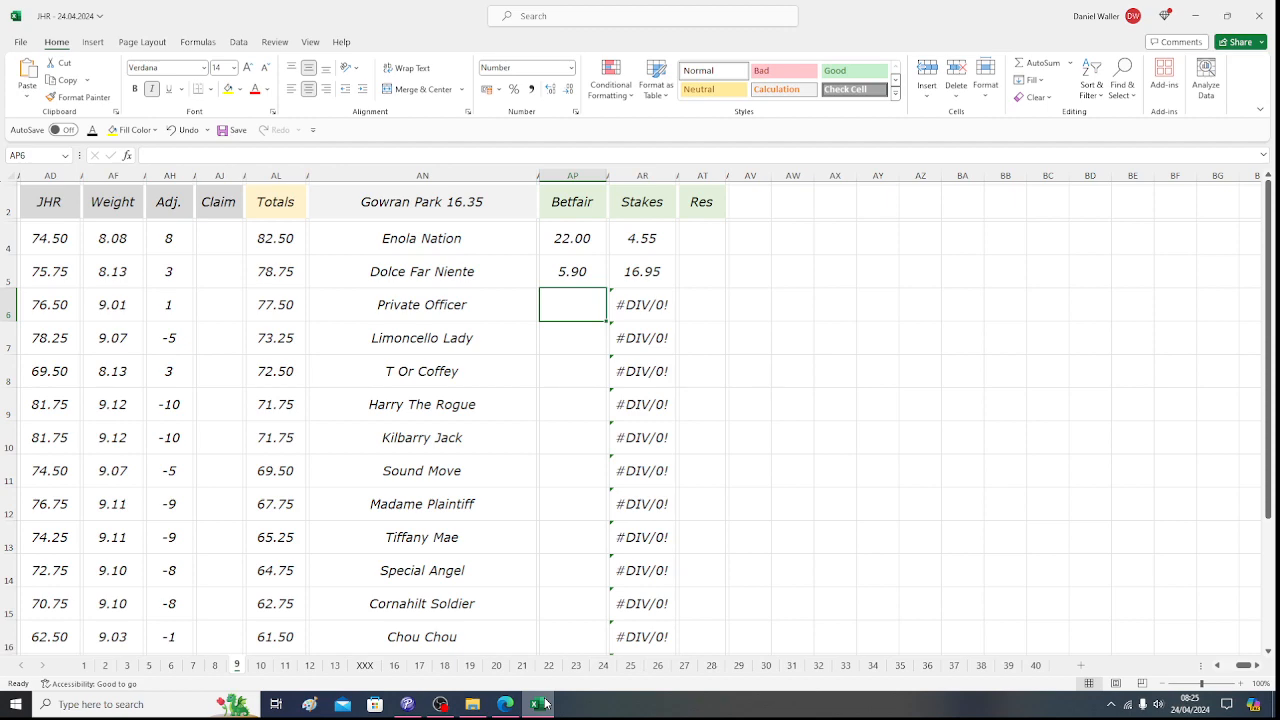
- Enter Private Officer's Matchbook back odds of 18 as its Betfair odds in Excel, and compare the 16.35 table with the Gowran Park 16.00 sheet
click(543, 704)
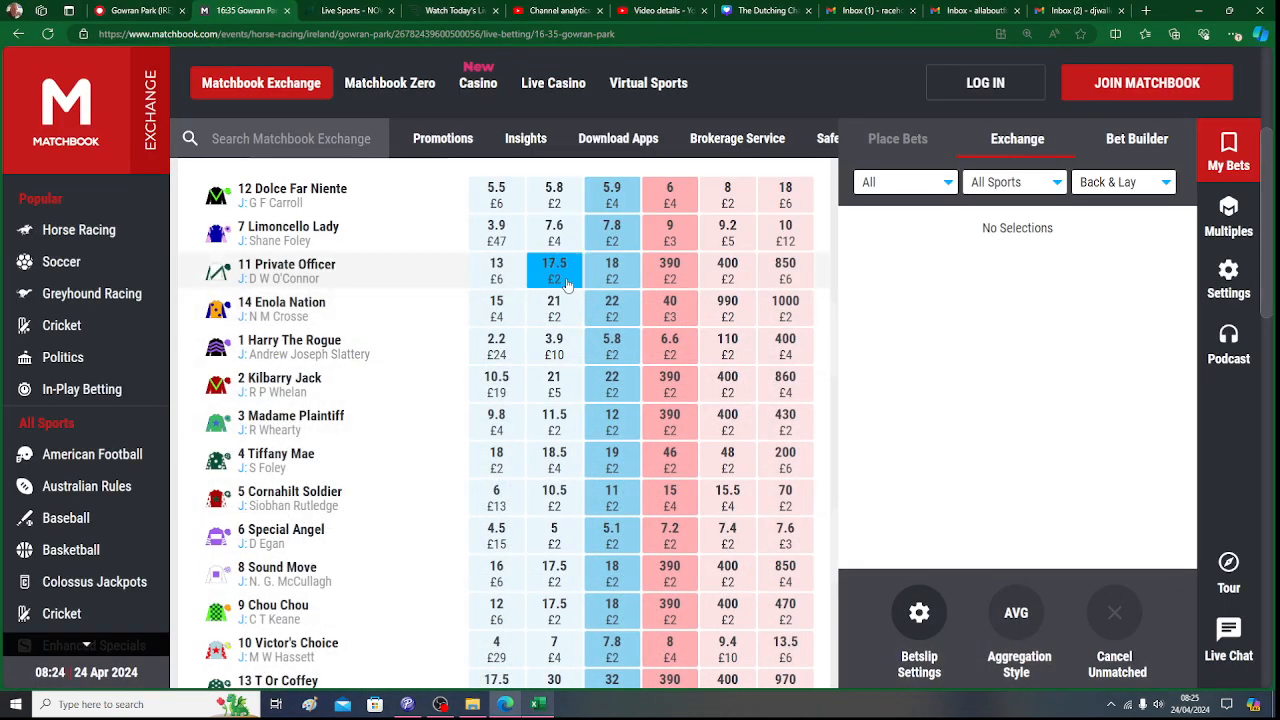
click(538, 705)
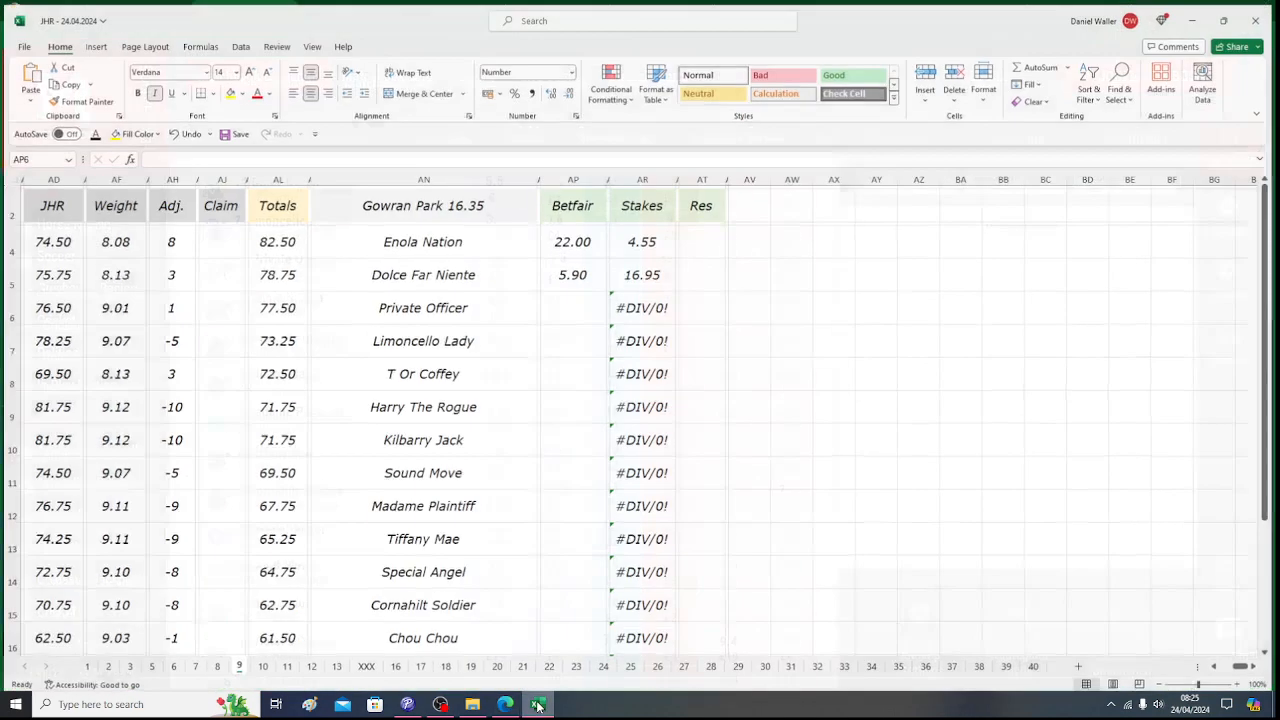
key(Up)
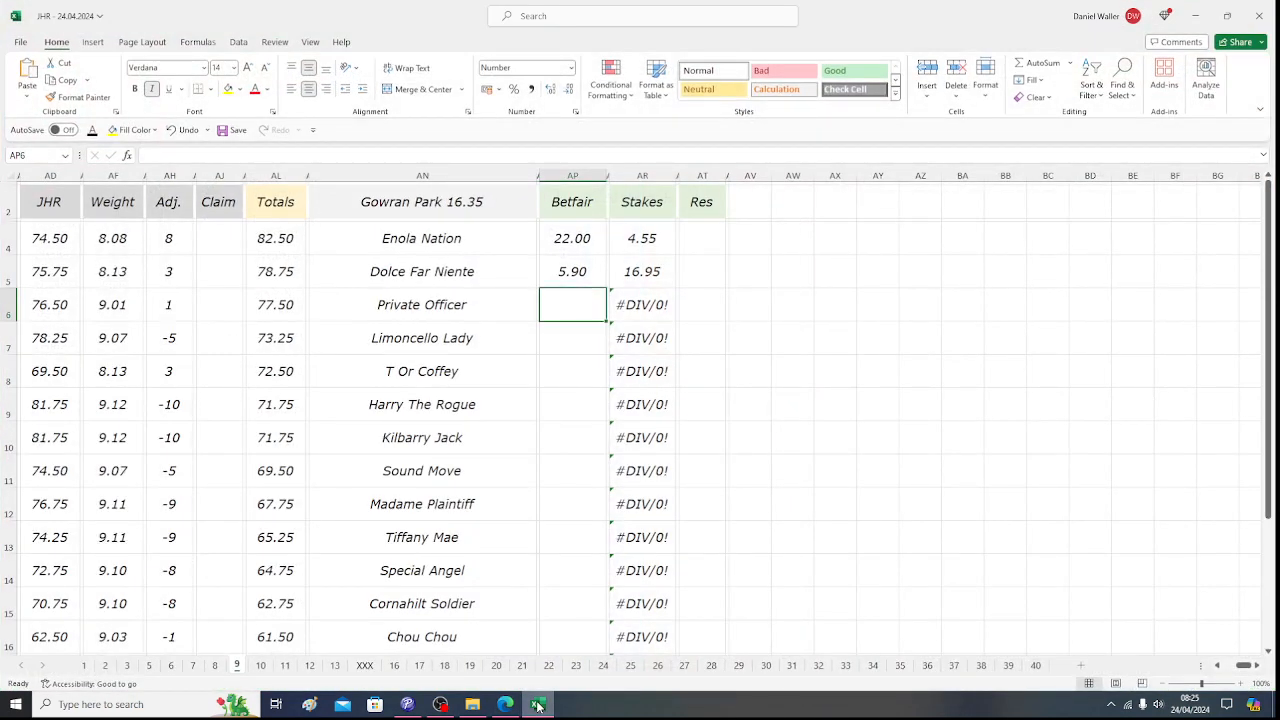
text(18)
key(Return)
key(Up)
click(215, 665)
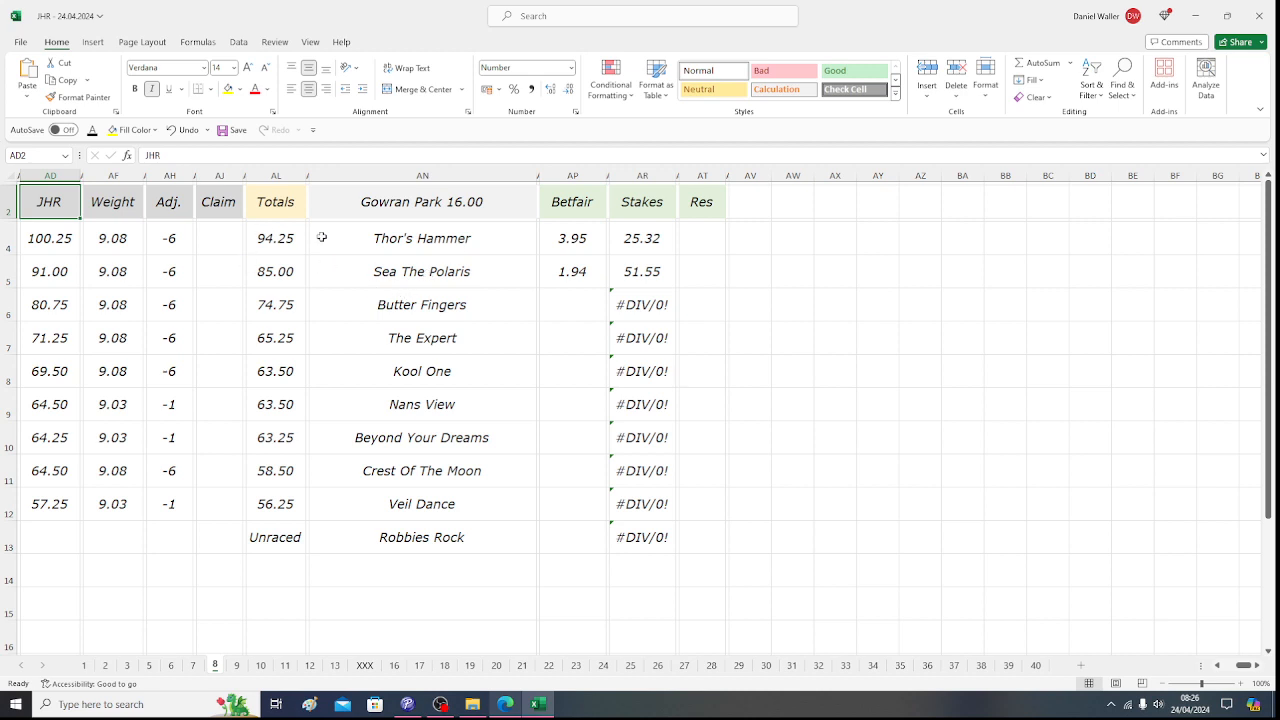
click(237, 666)
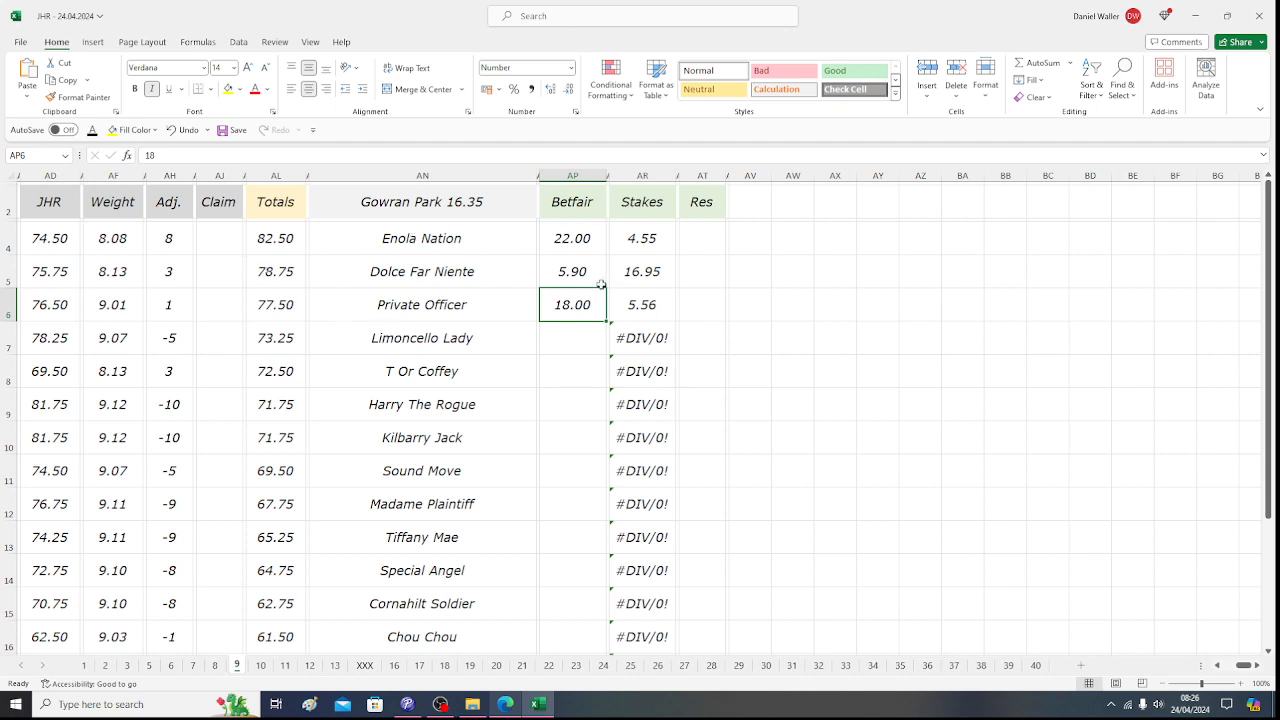
- Enter Limoncello Lady's Matchbook back odds of 7.8 as its Betfair odds in Excel and check the sum of the first four stakes
click(558, 341)
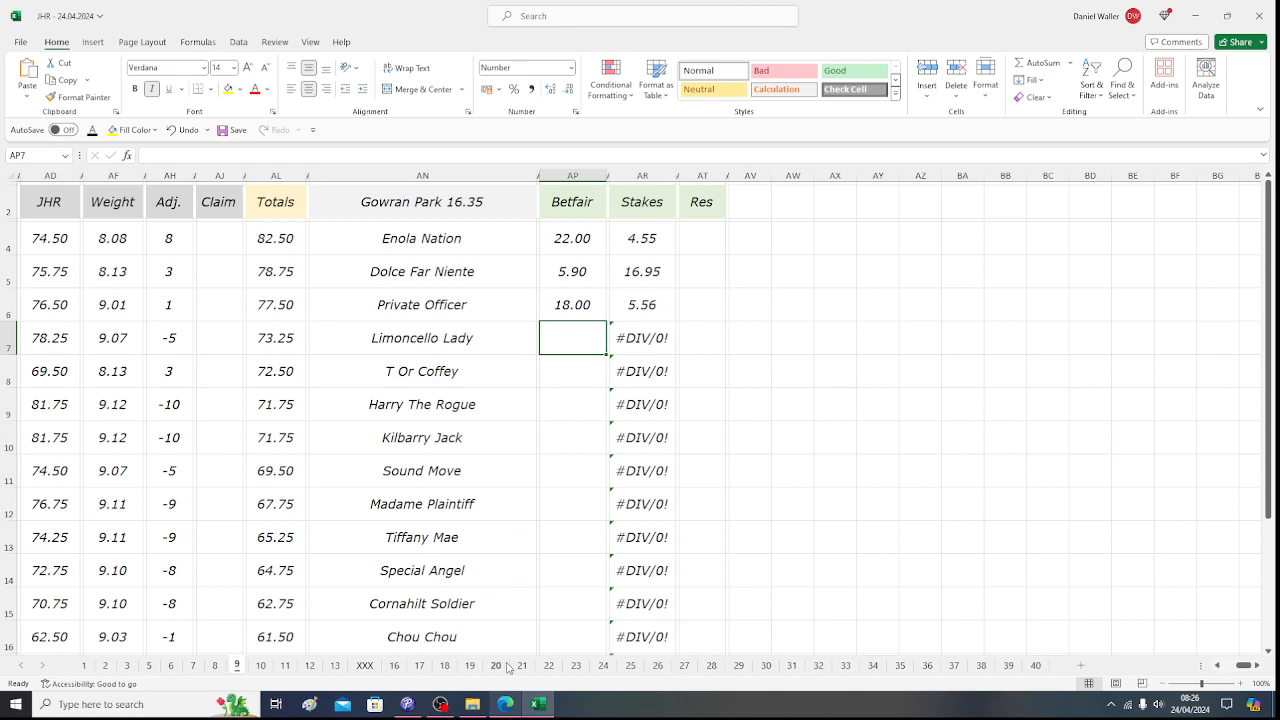
click(505, 704)
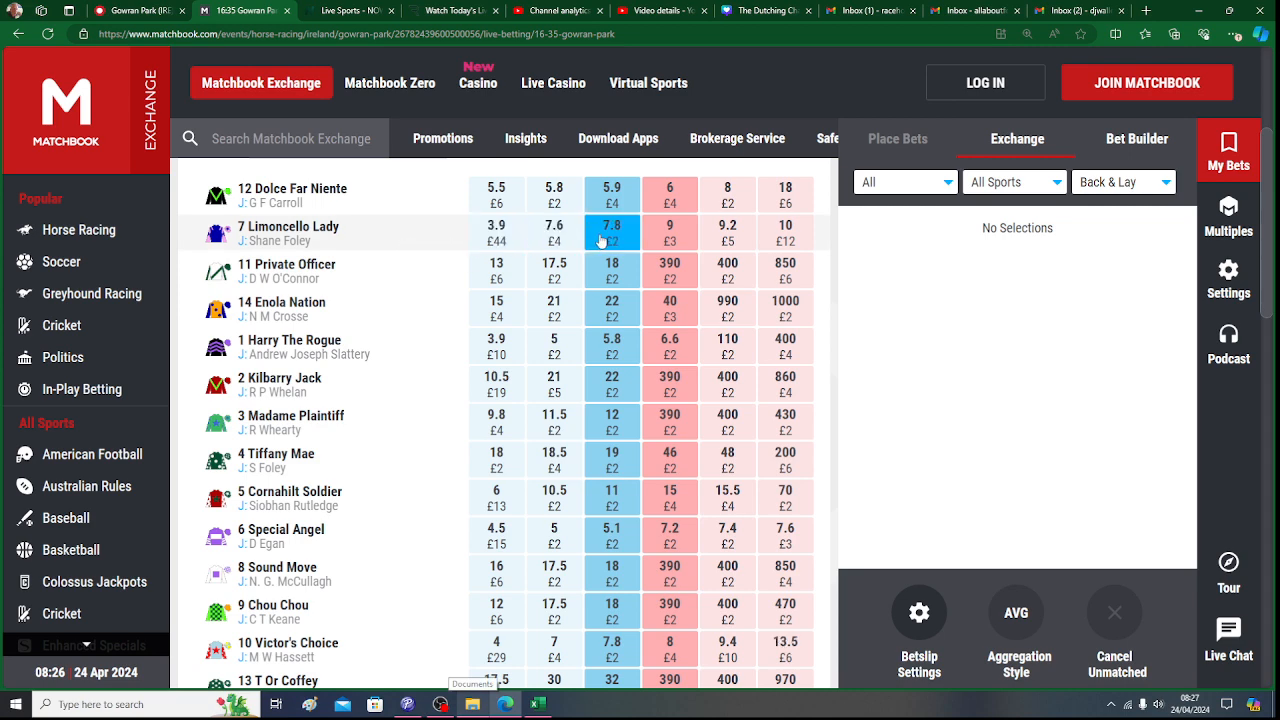
click(538, 704)
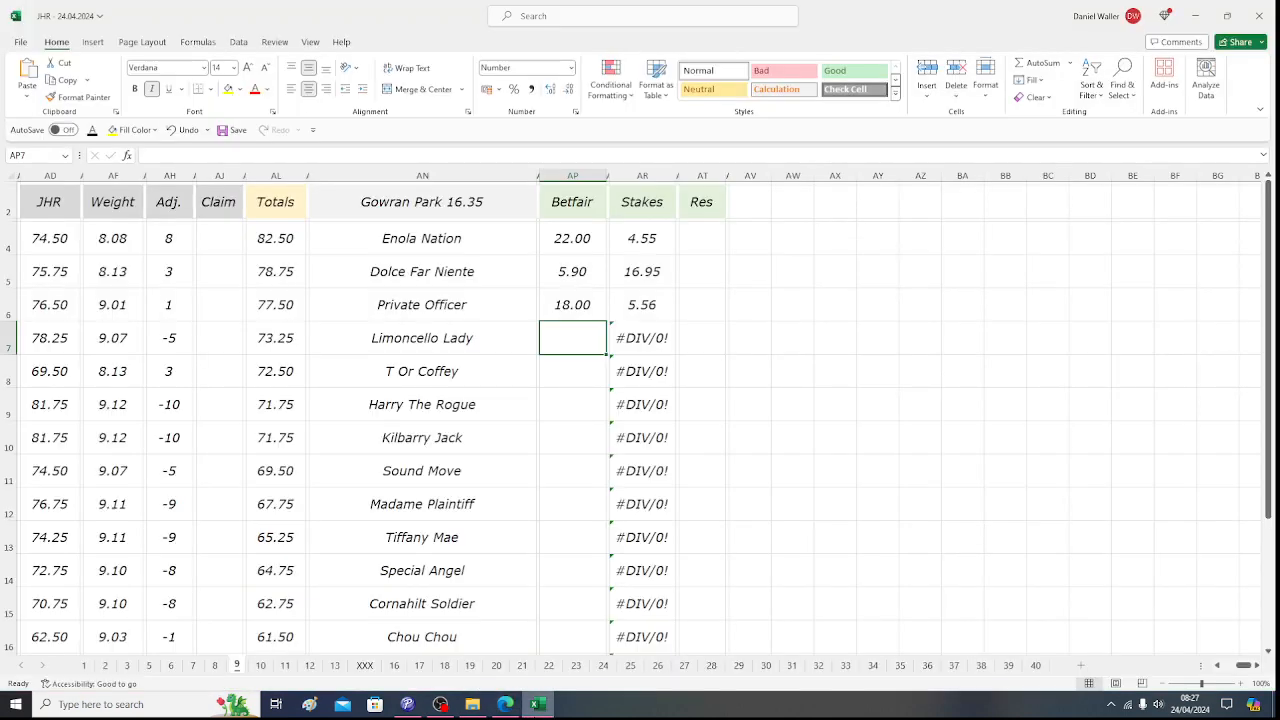
text(7.8)
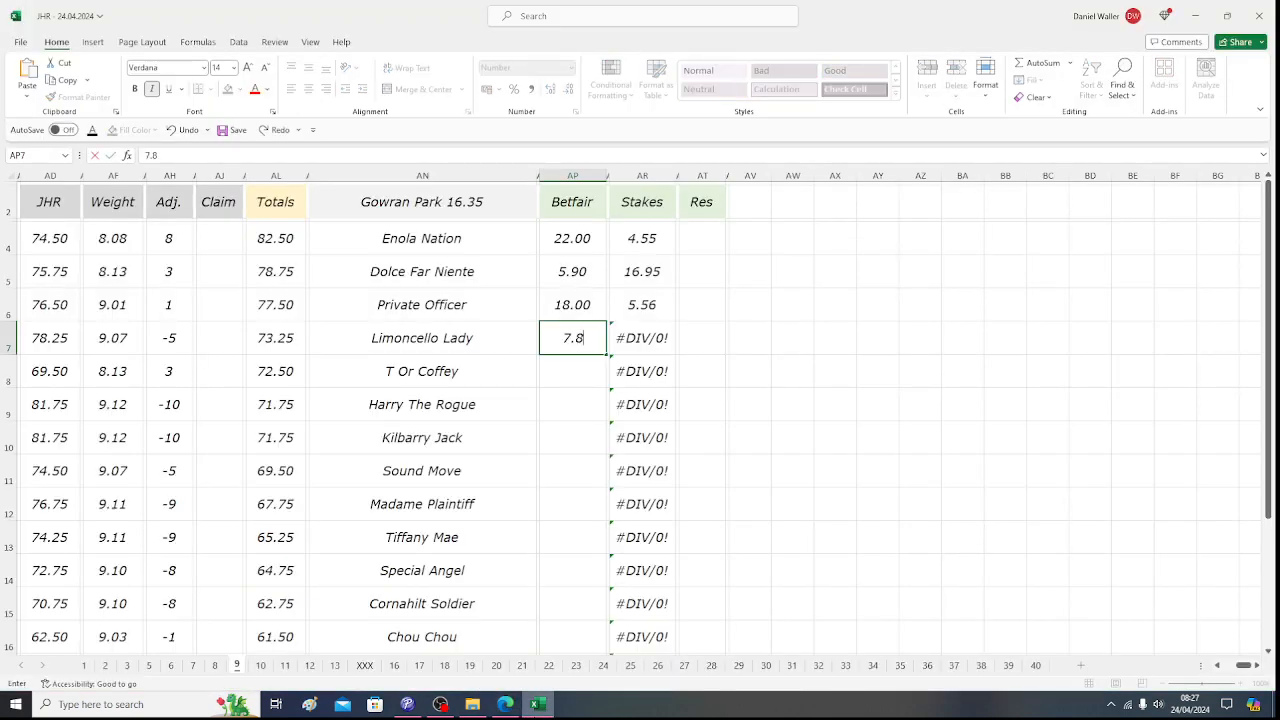
key(Return)
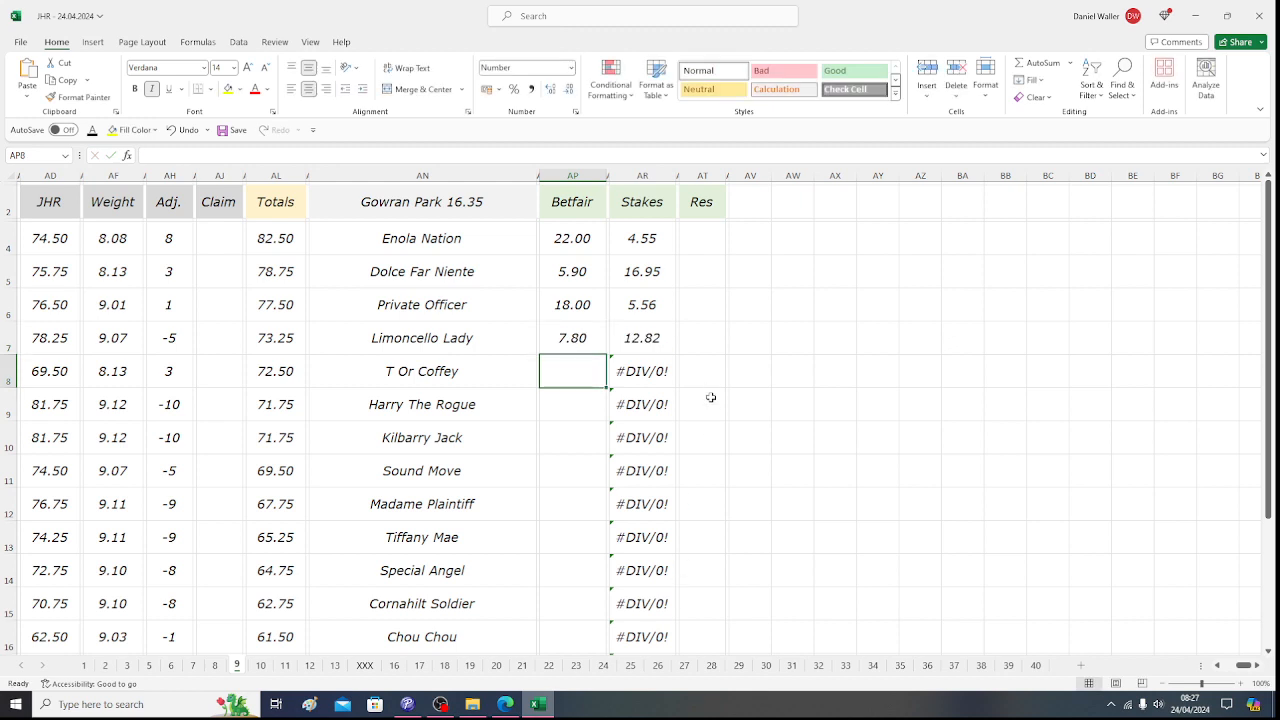
drag(645, 239, 644, 336)
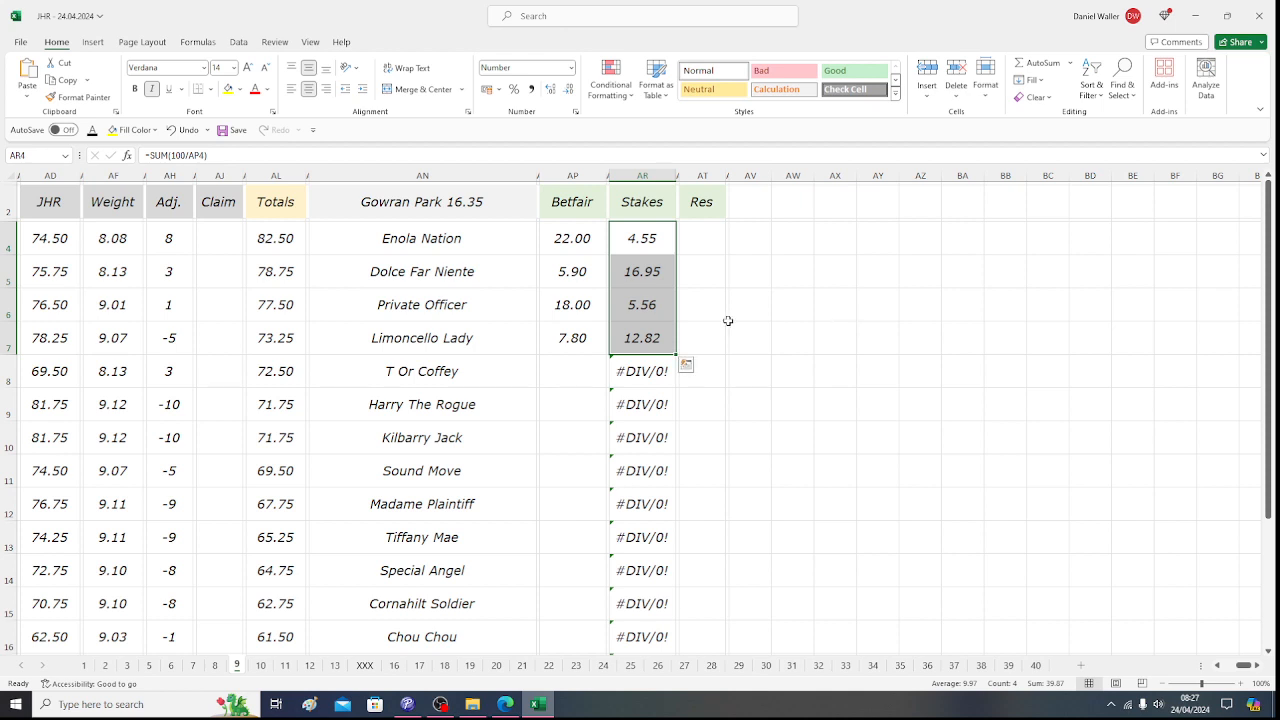
- Look up T Or Coffey's back odds on Matchbook and enter 32 as its Betfair odds in the Excel sheet
click(564, 364)
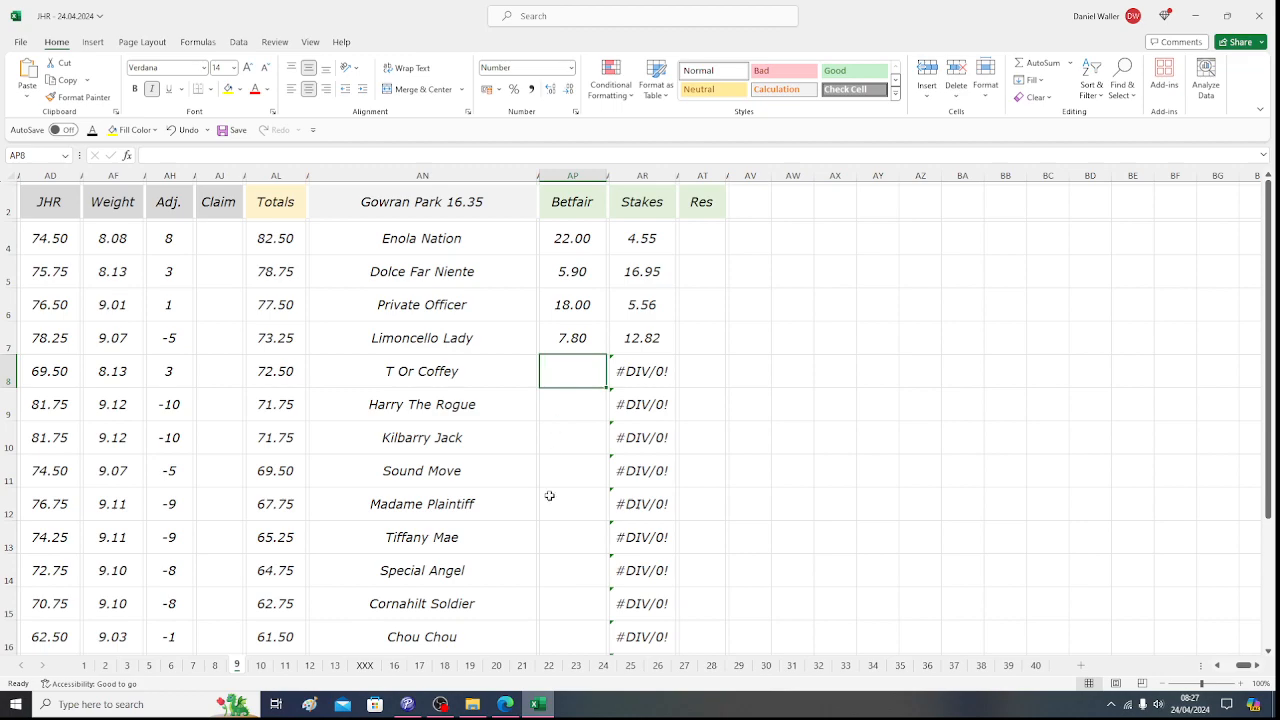
click(506, 704)
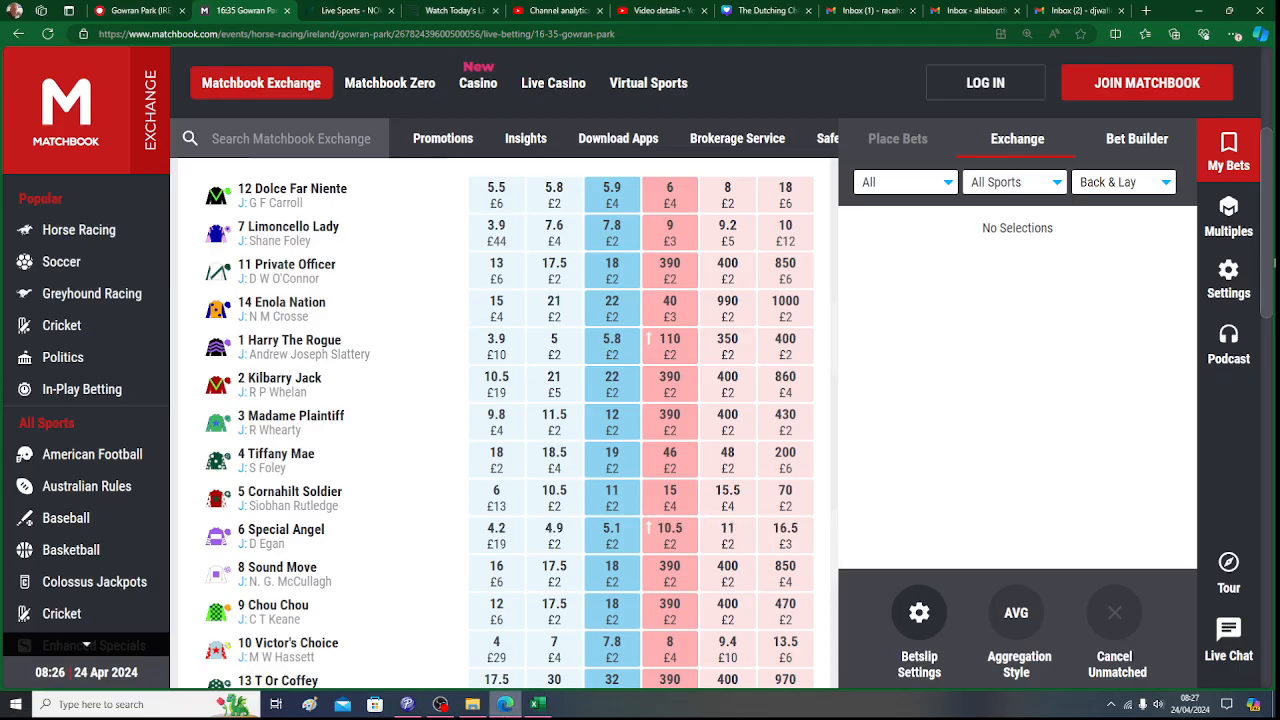
drag(1268, 250, 1268, 327)
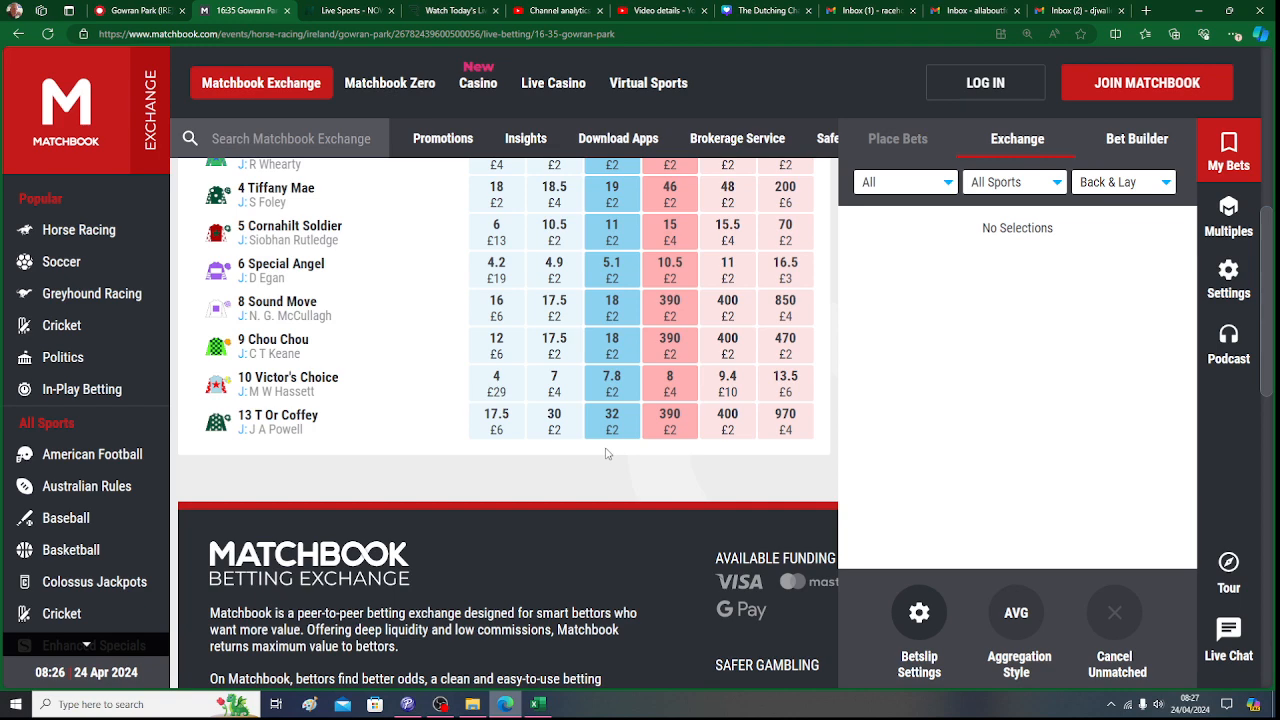
click(538, 704)
text(32)
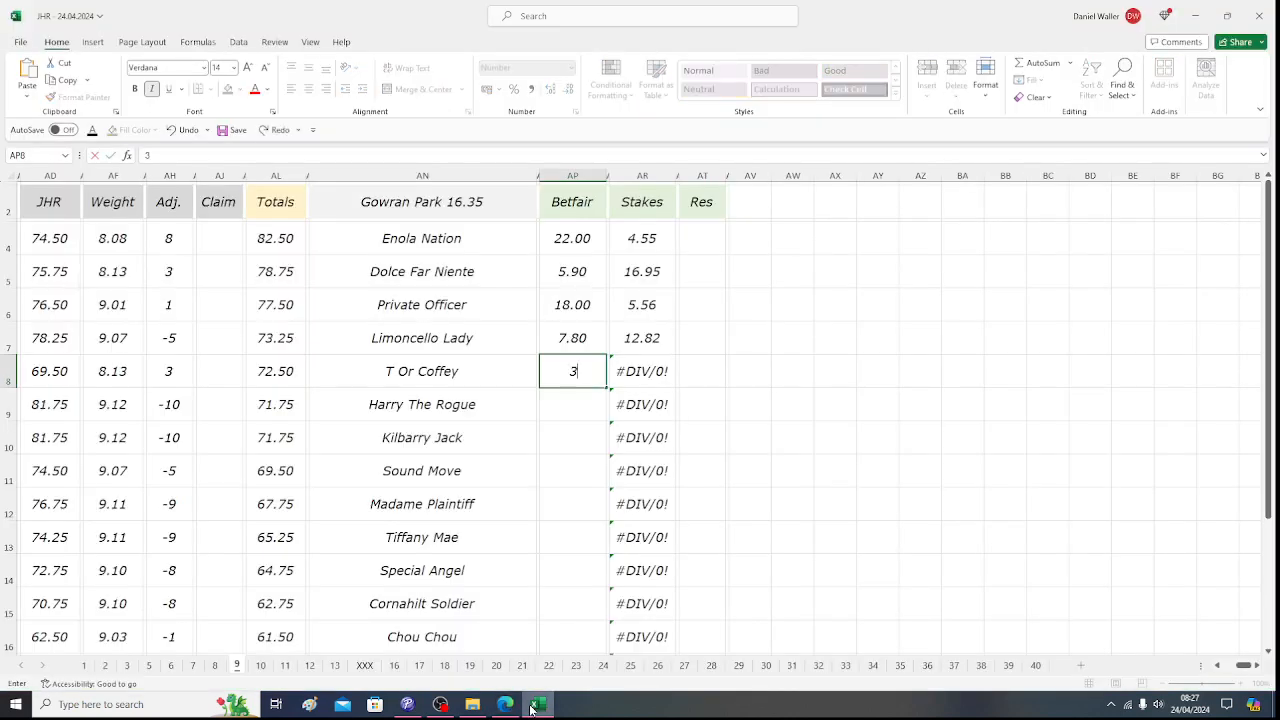
key(Return)
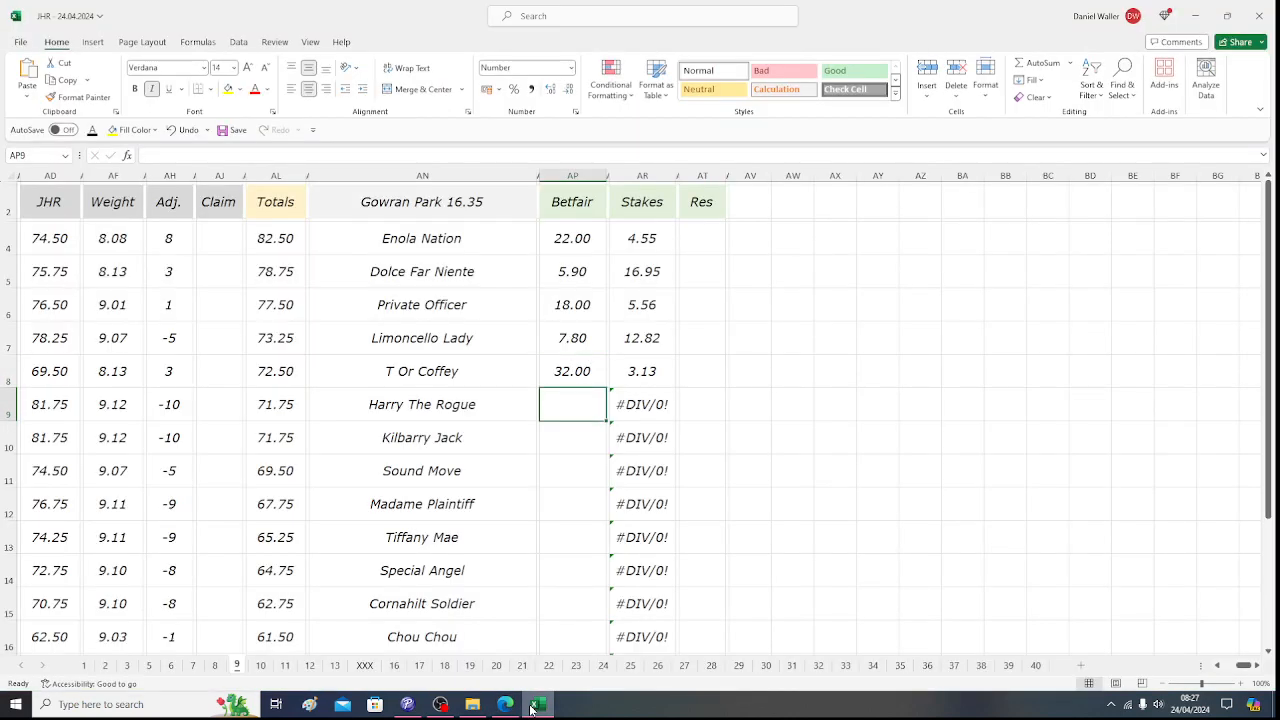
- Look up Harry The Rogue's back odds on Matchbook and enter 6.2 as its Betfair odds in the Excel sheet
key(Up)
key(Right)
key(Down)
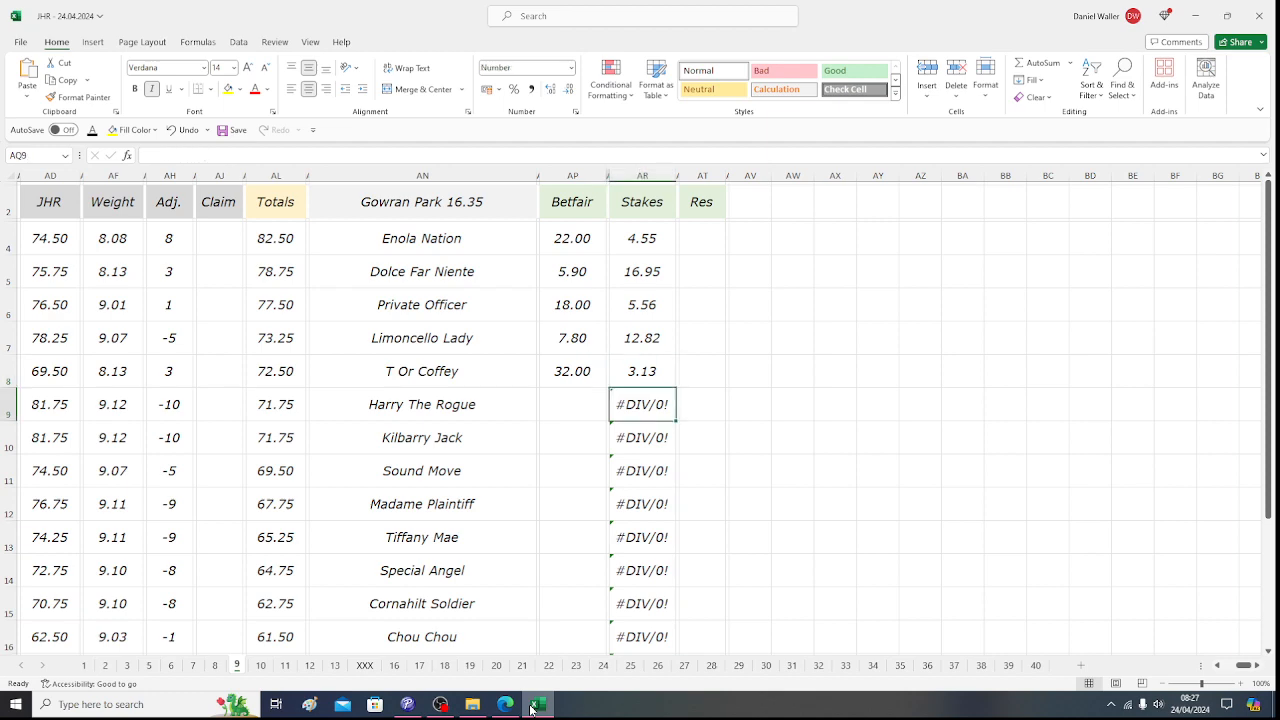
key(Left)
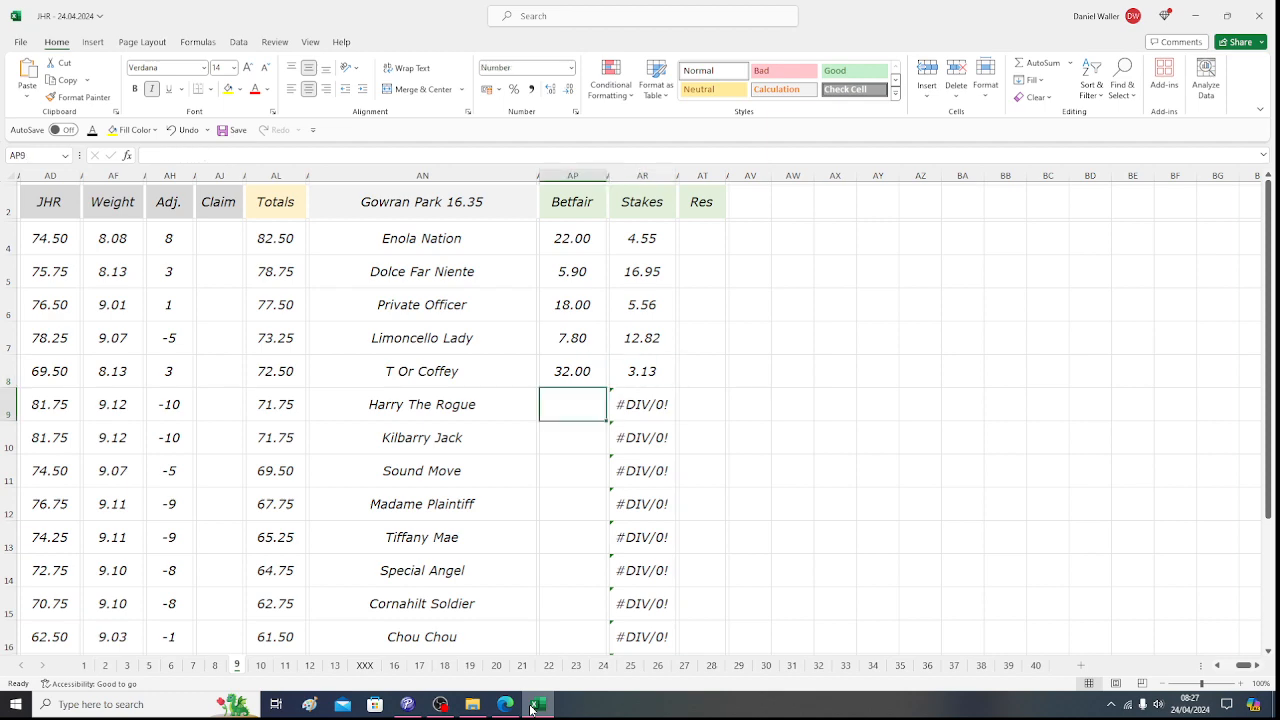
click(531, 708)
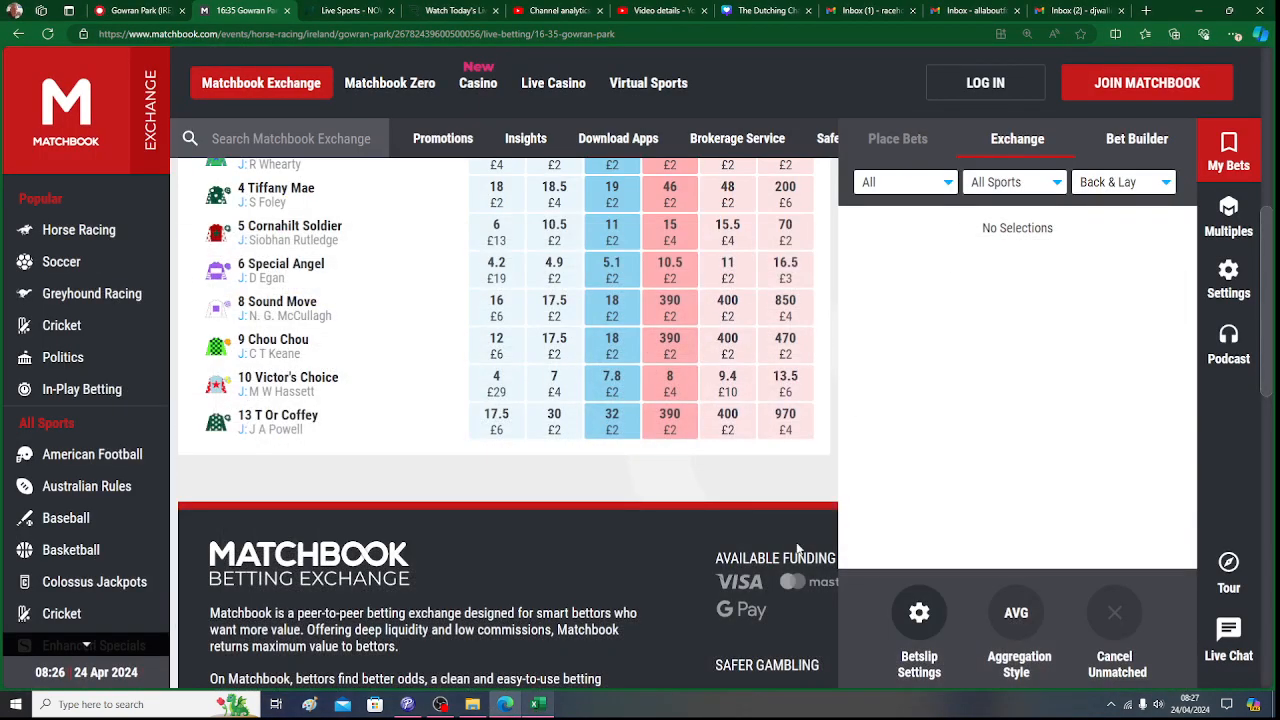
scroll(1270, 217, up, 2)
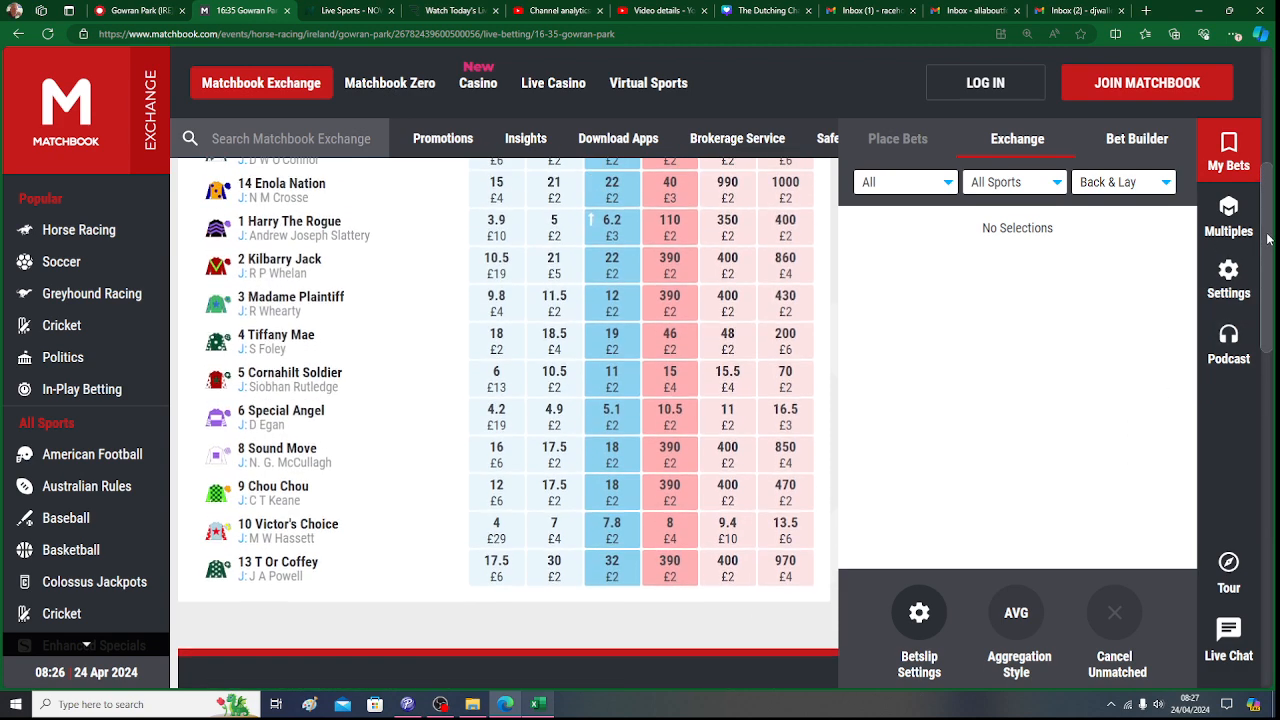
scroll(1270, 217, up, 1)
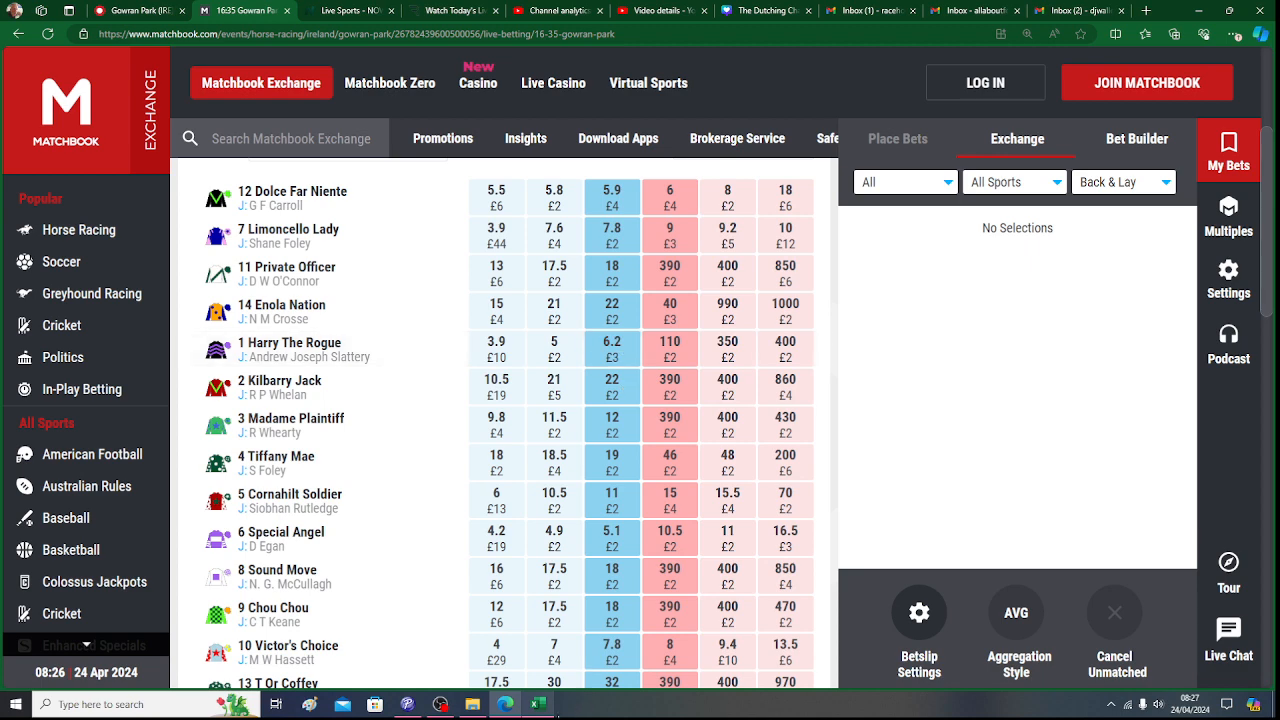
click(538, 704)
click(573, 405)
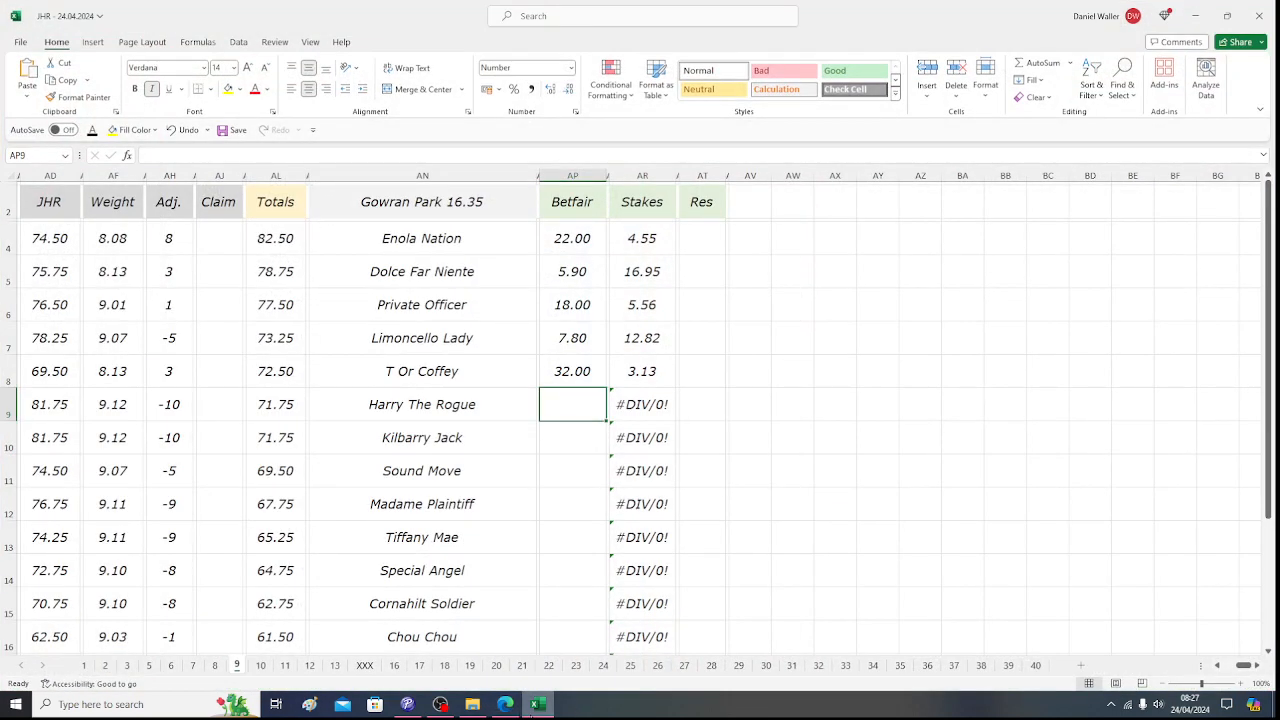
text(6.2)
key(Return)
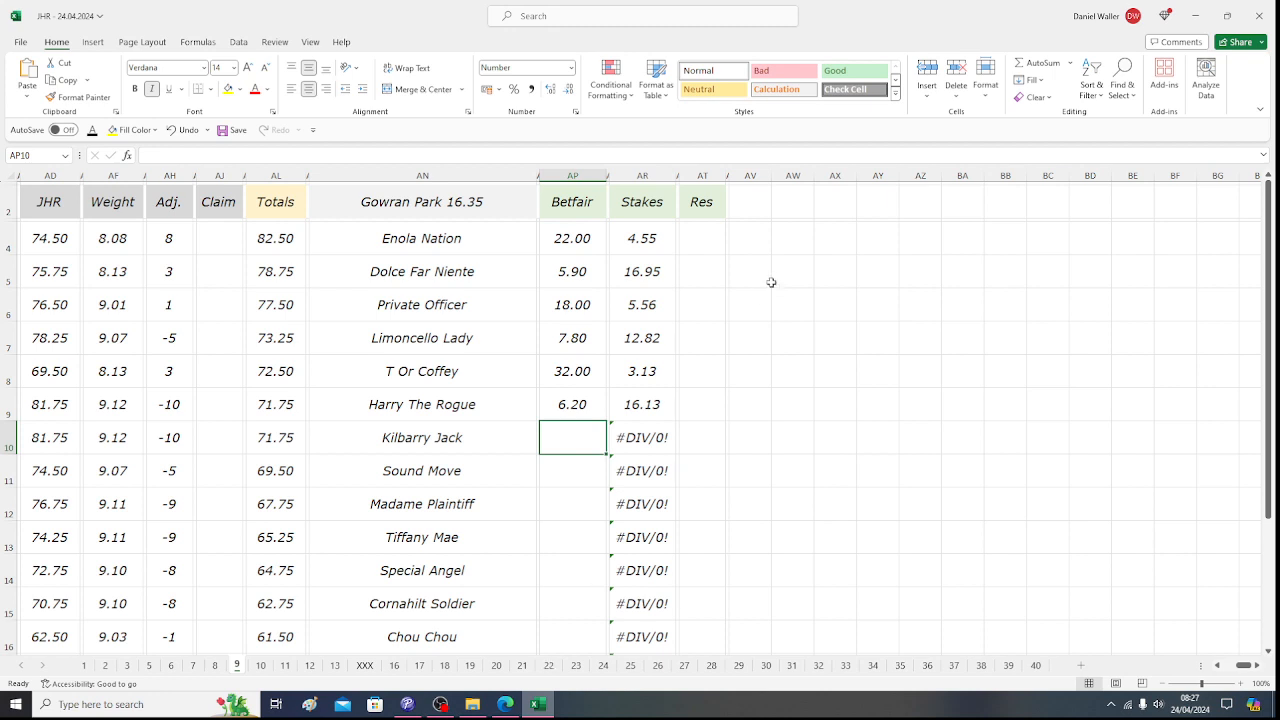
- Sum the first five stakes, override Harry The Rogue's stake with 7, and check the sum of all six stakes
drag(648, 242, 641, 360)
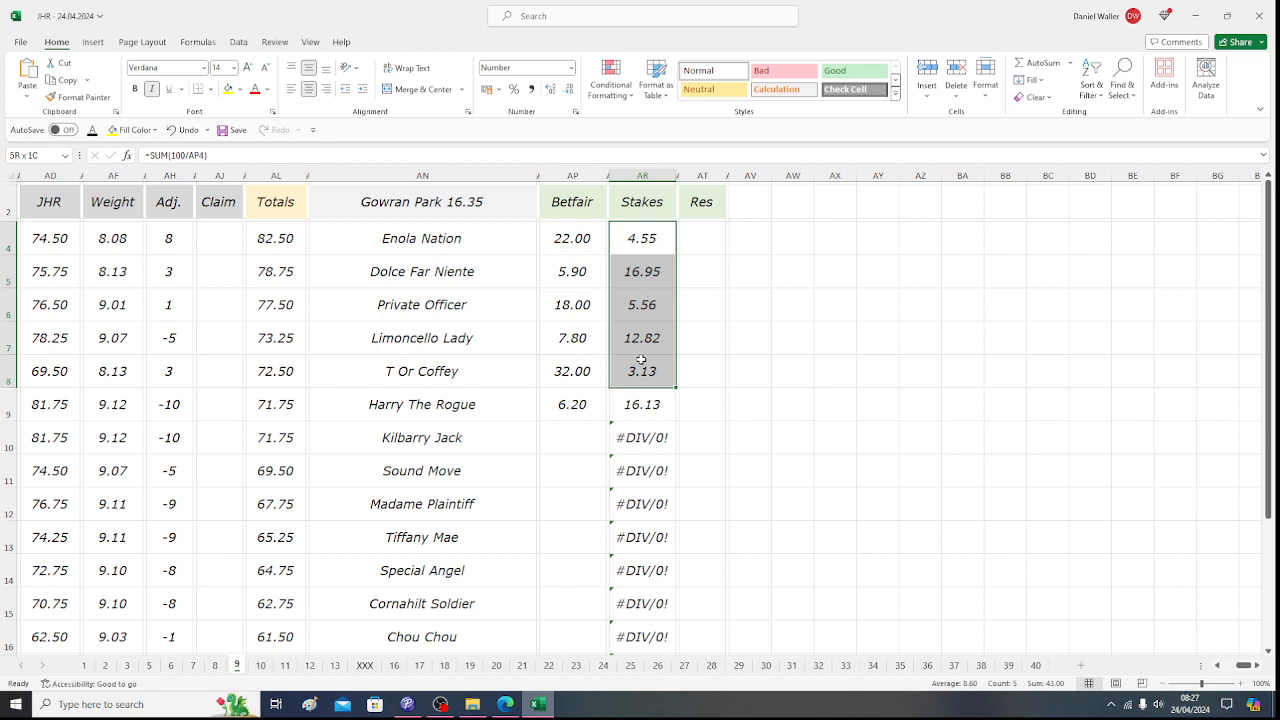
drag(641, 360, 641, 360)
click(665, 400)
text(7)
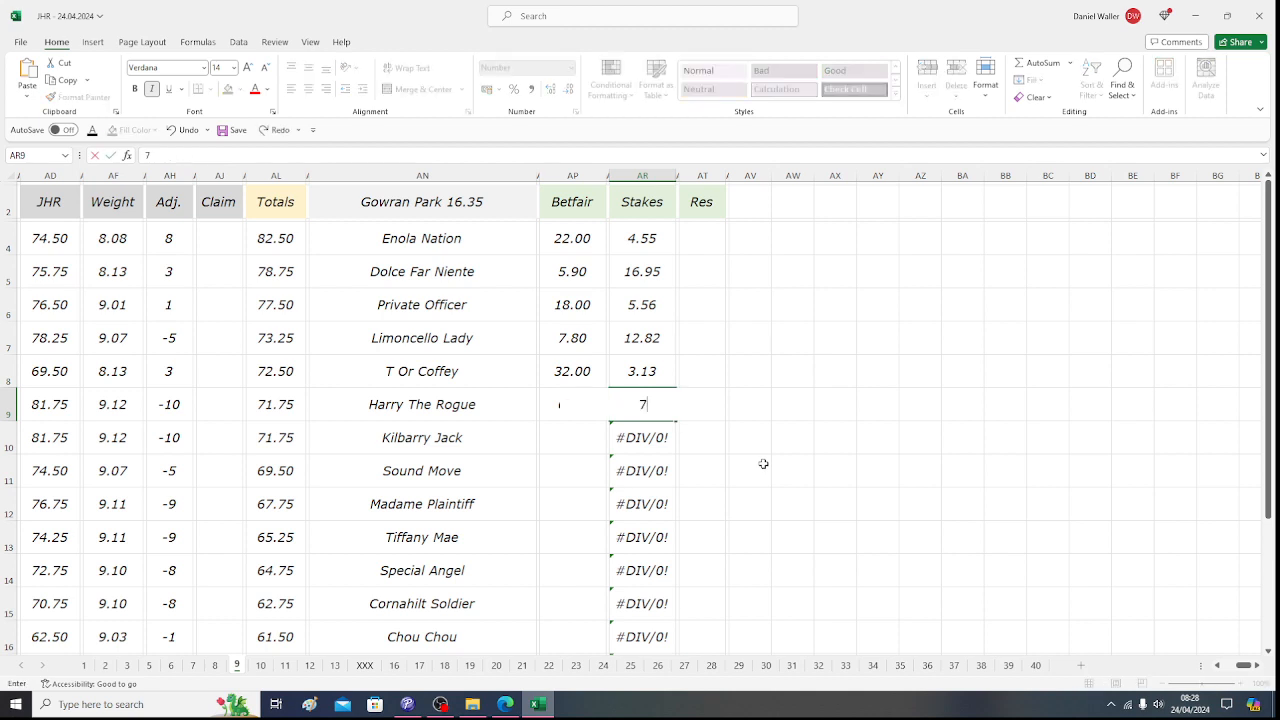
key(Return)
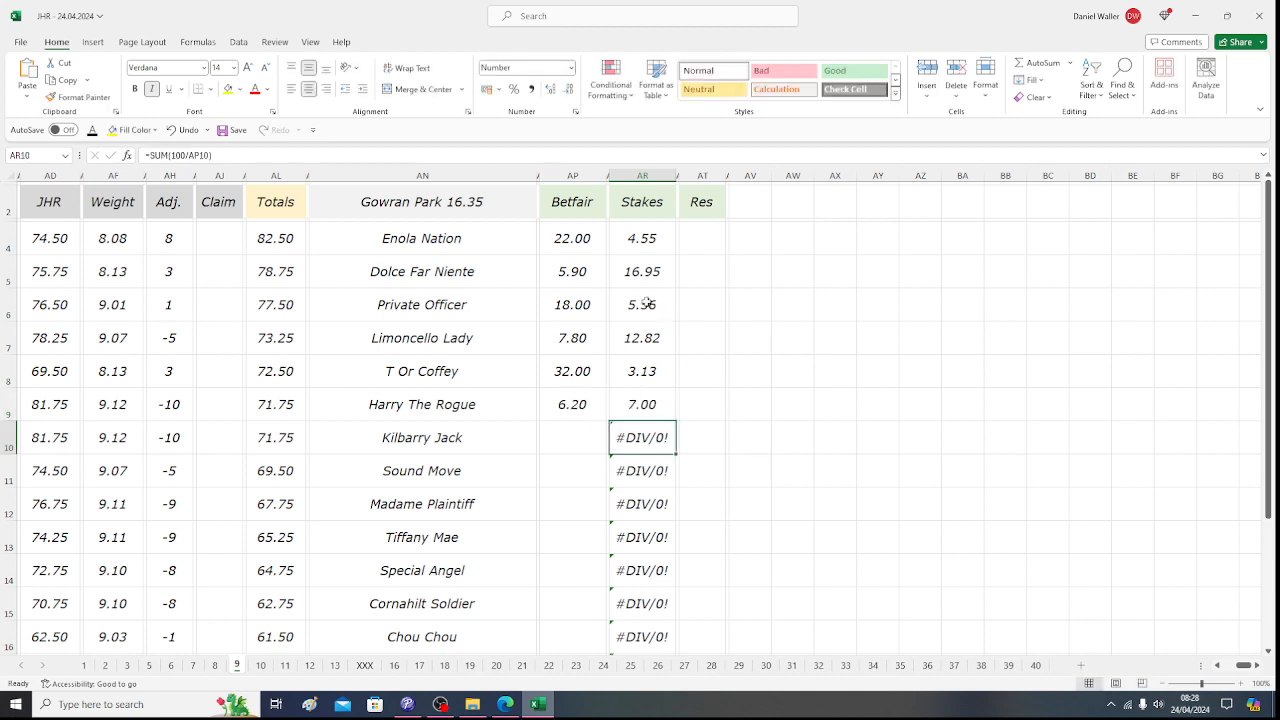
drag(640, 250, 636, 398)
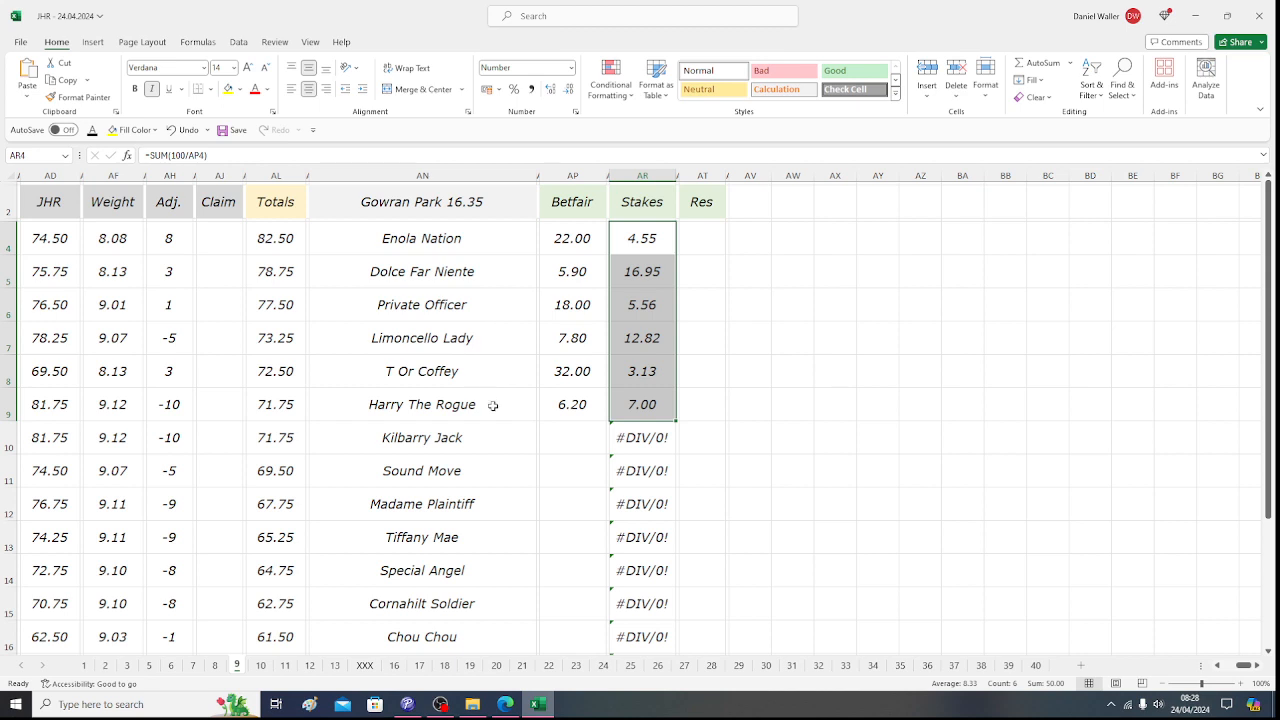
- Open the Gowran Park 17.05 sheet at its Betfair and Stakes columns and select Aurora Nova's Betfair odds cell
click(68, 205)
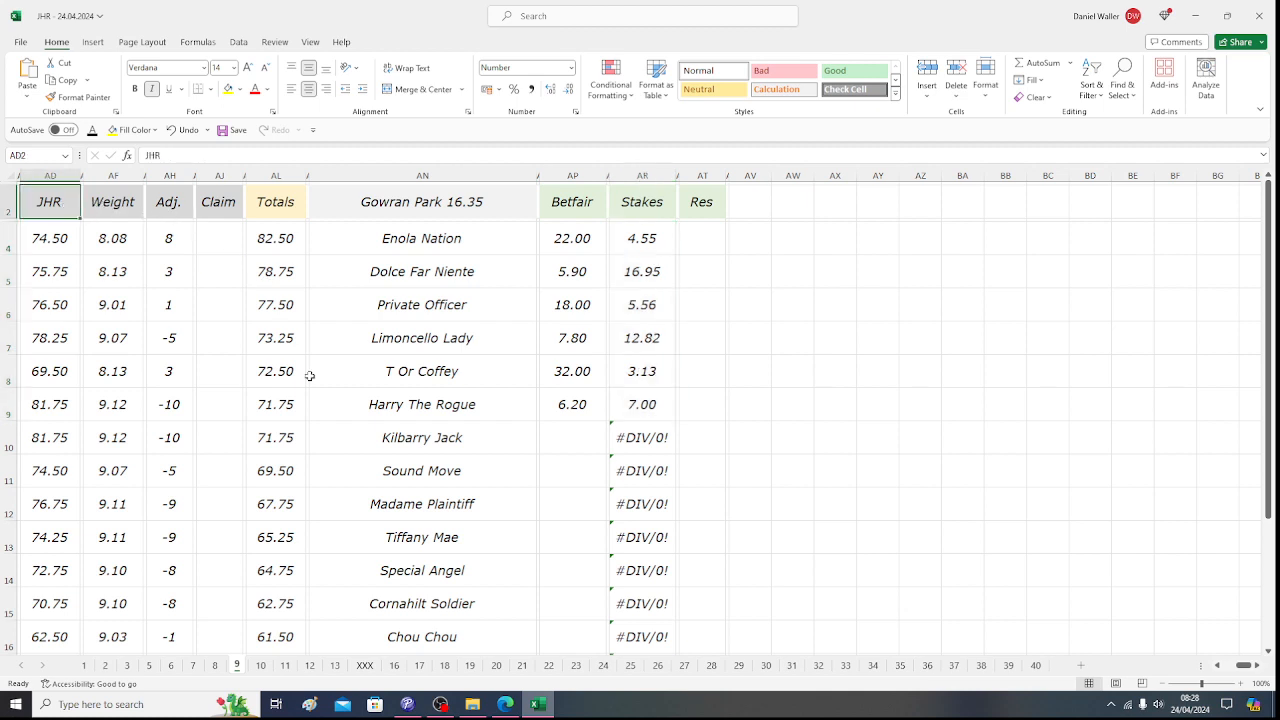
click(260, 665)
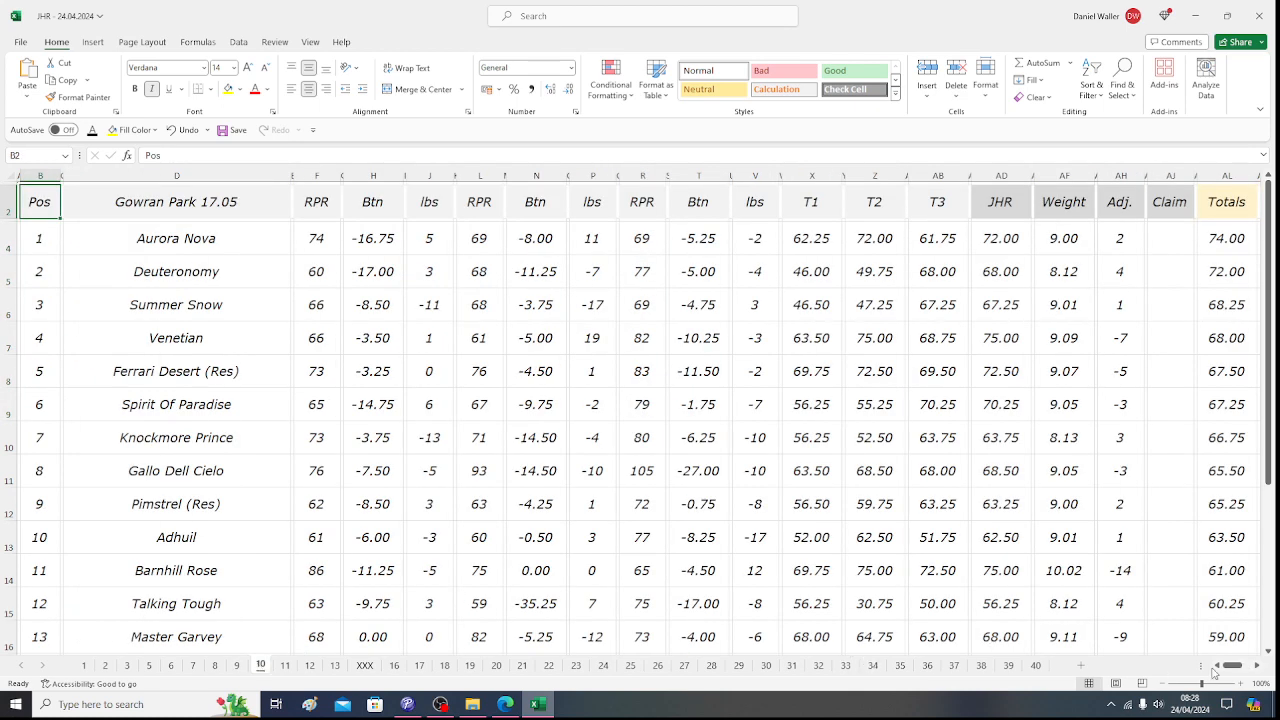
click(1257, 666)
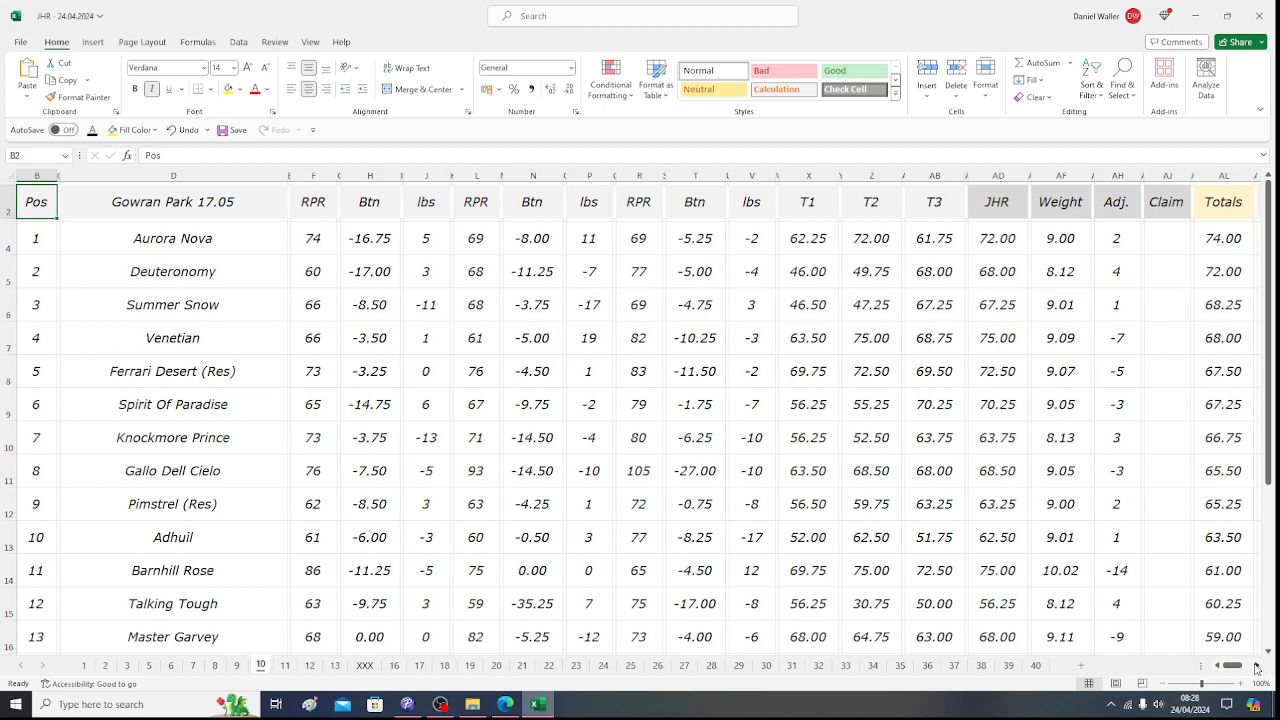
drag(1257, 666, 1257, 668)
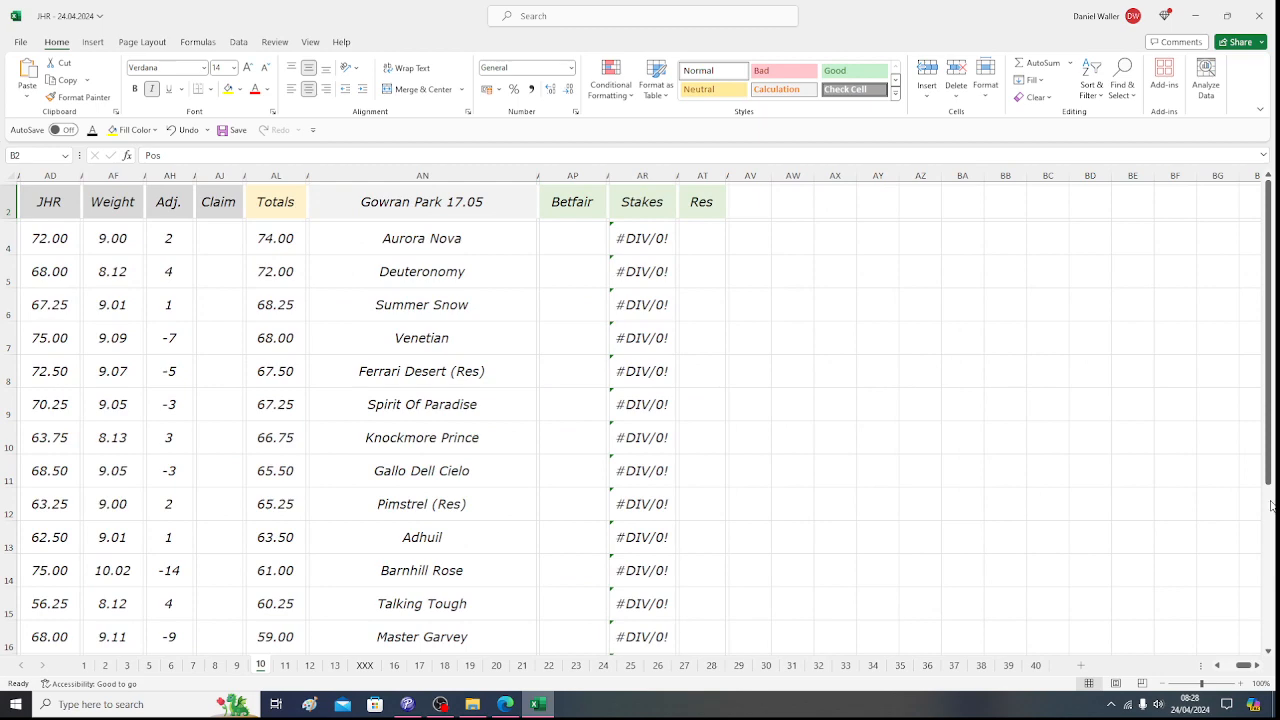
drag(1269, 472, 1274, 440)
click(574, 243)
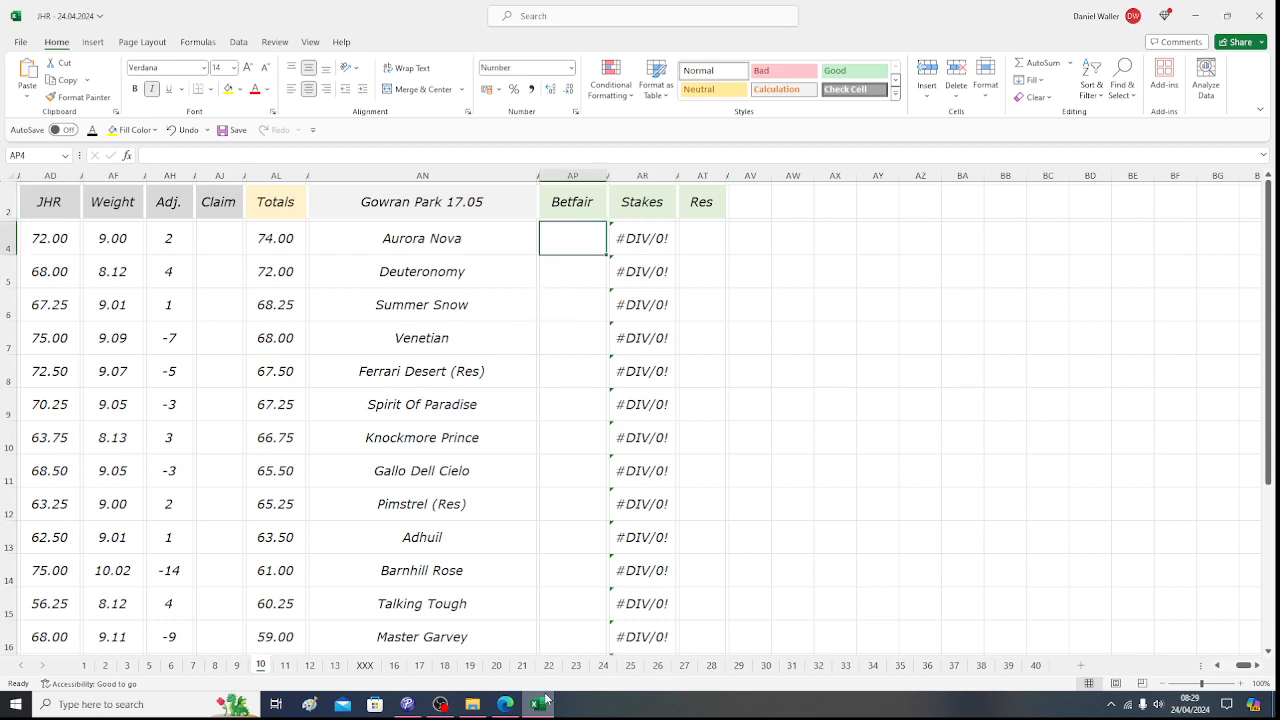
- Switch to Matchbook and examine the back and lay odds of all runners in the 16:35 Gowran Park market
click(507, 705)
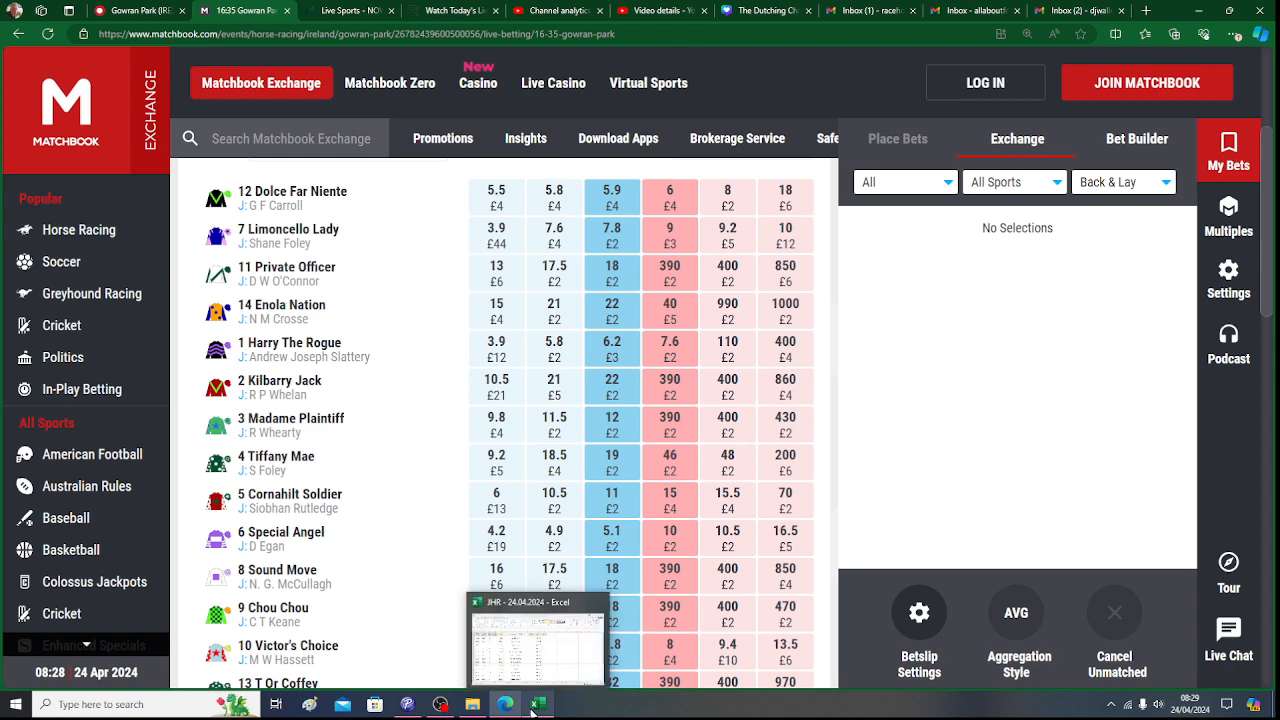
click(535, 706)
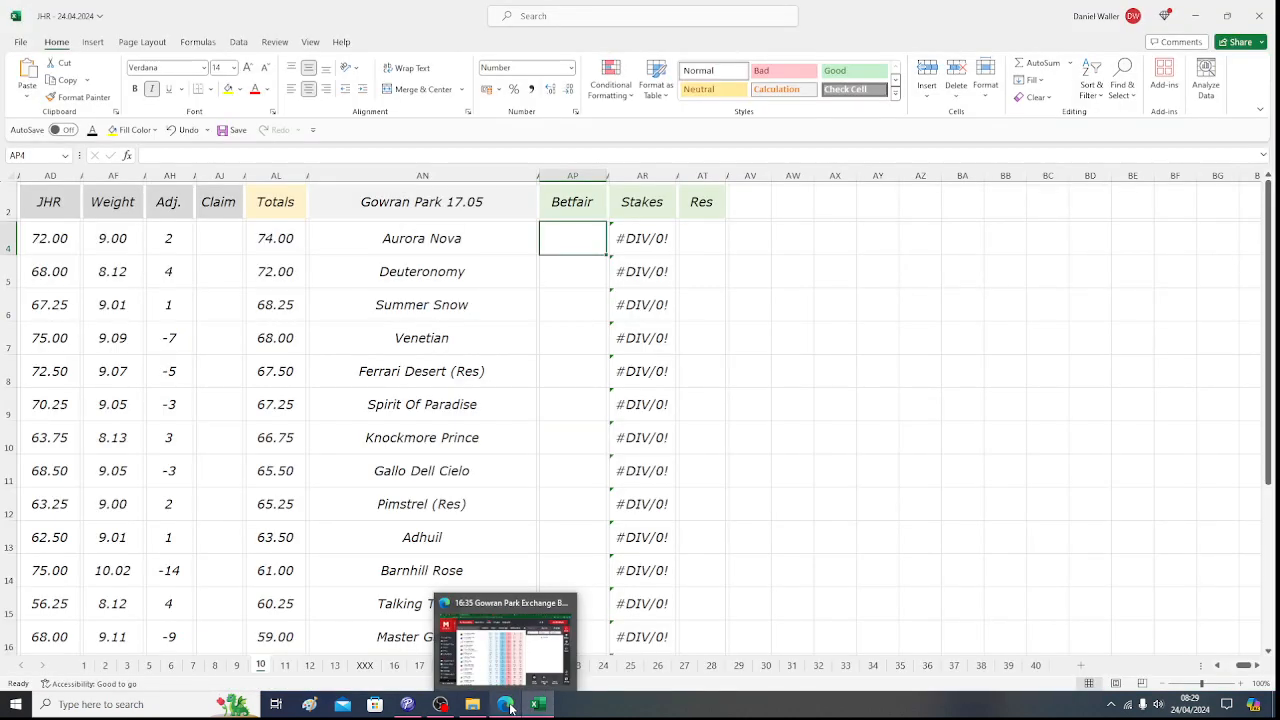
click(510, 707)
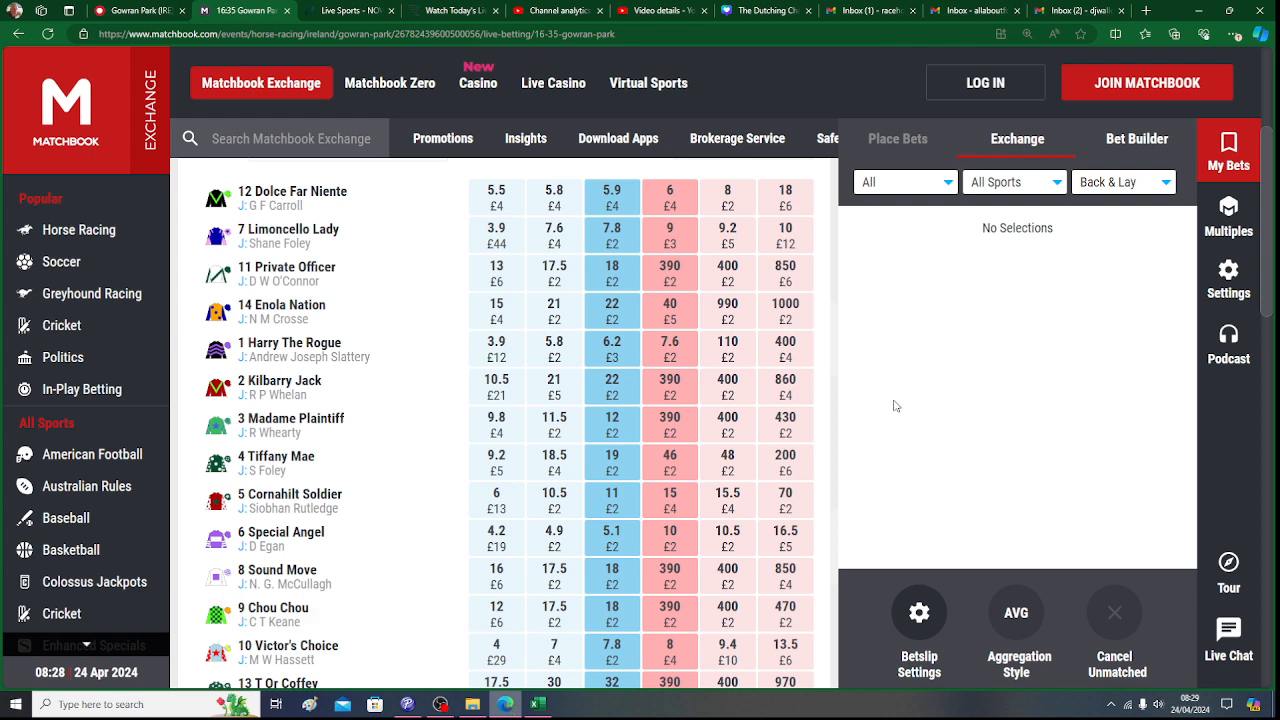
scroll(507, 420, down, 2)
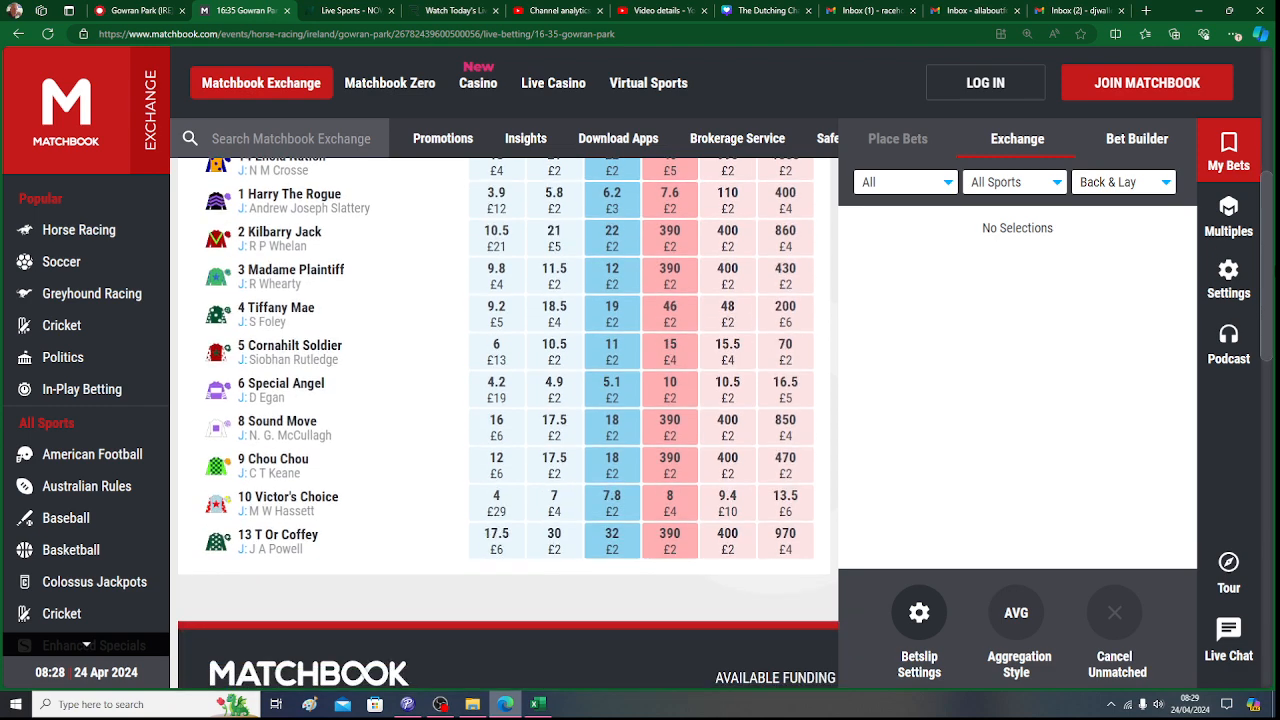
scroll(507, 420, up, 2)
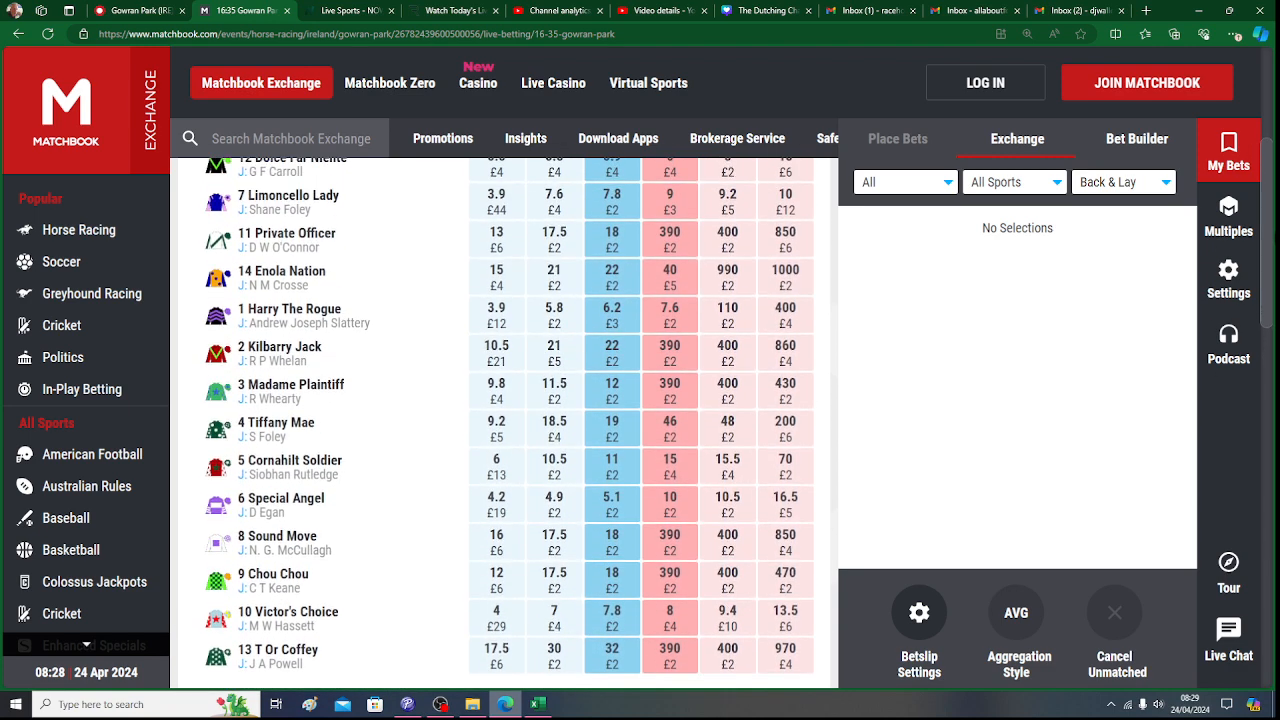
scroll(507, 420, up, 3)
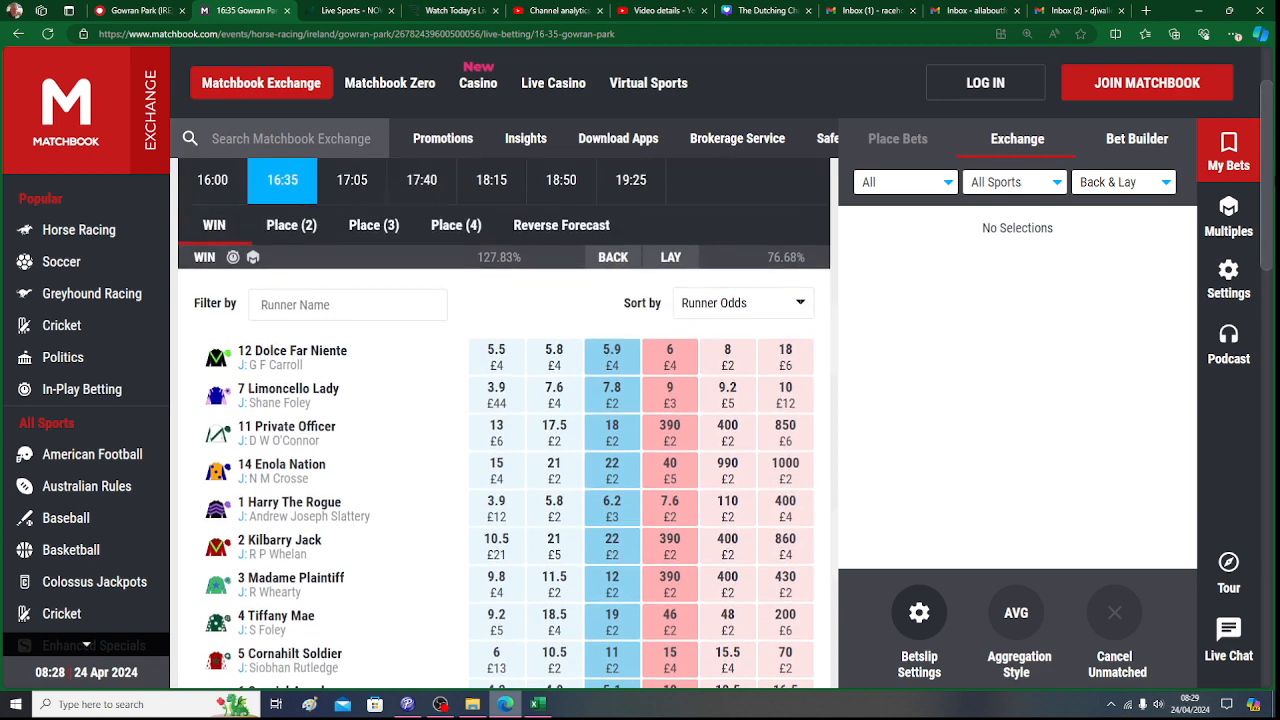
scroll(507, 420, up, 2)
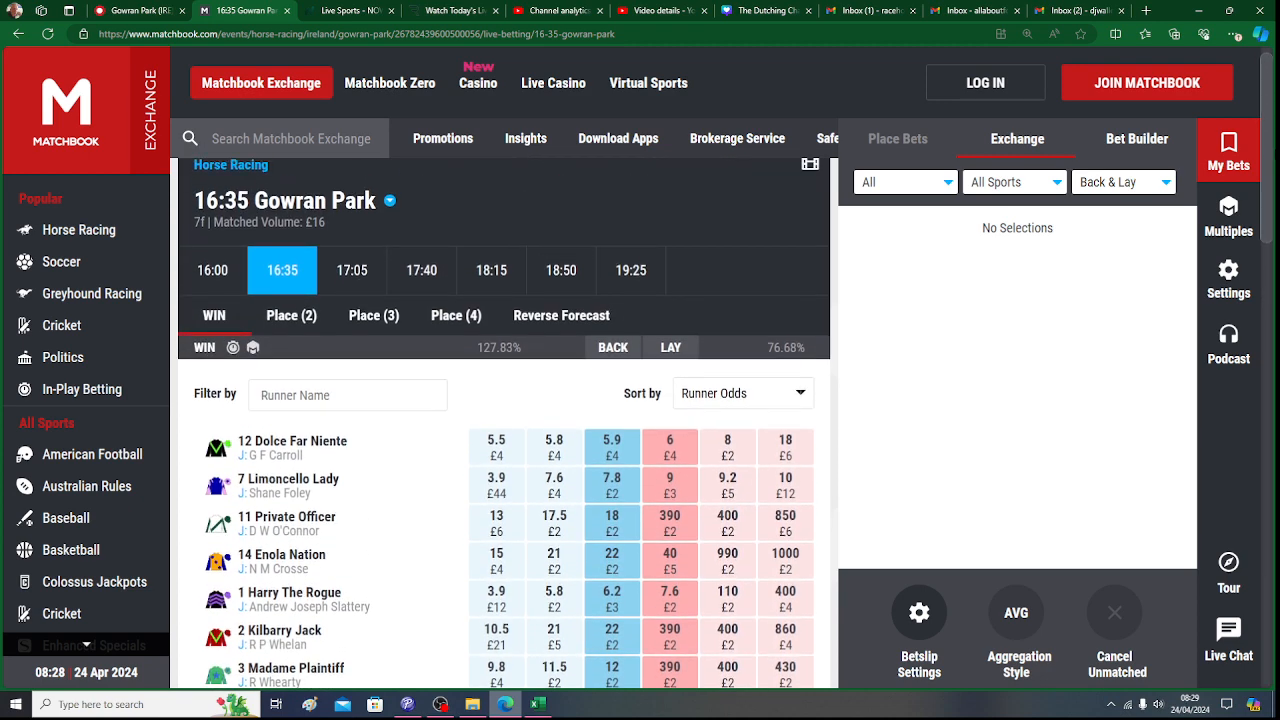
scroll(507, 420, down, 5)
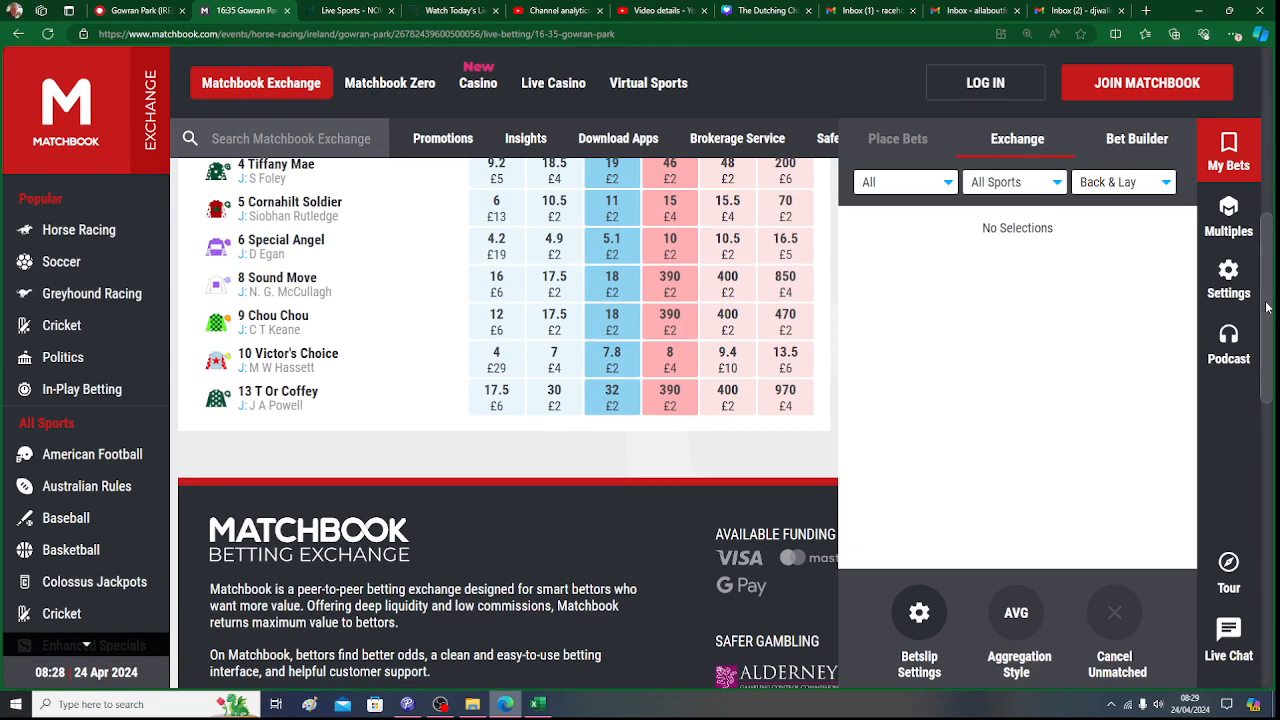
drag(1267, 307, 1272, 228)
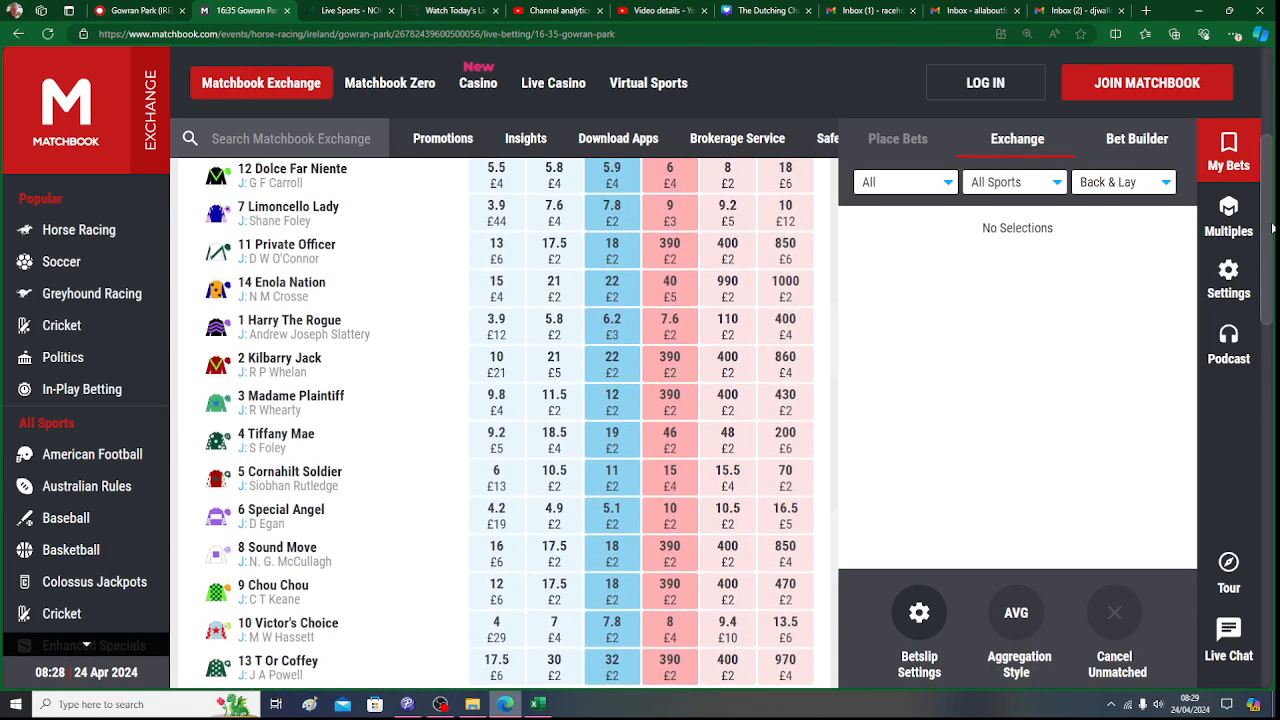
- Check the Gowran Park 16.35 table in Excel against the market and return to the 17.05 sheet
click(538, 705)
click(538, 705)
click(538, 705)
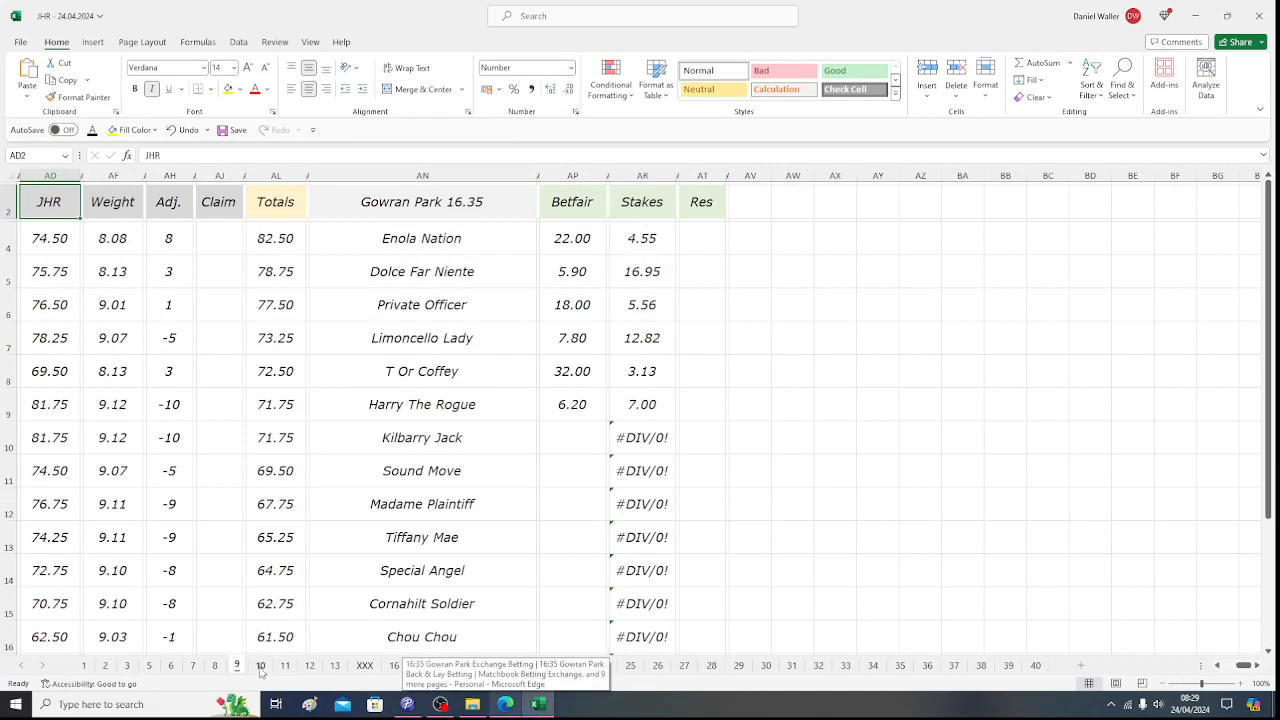
click(260, 666)
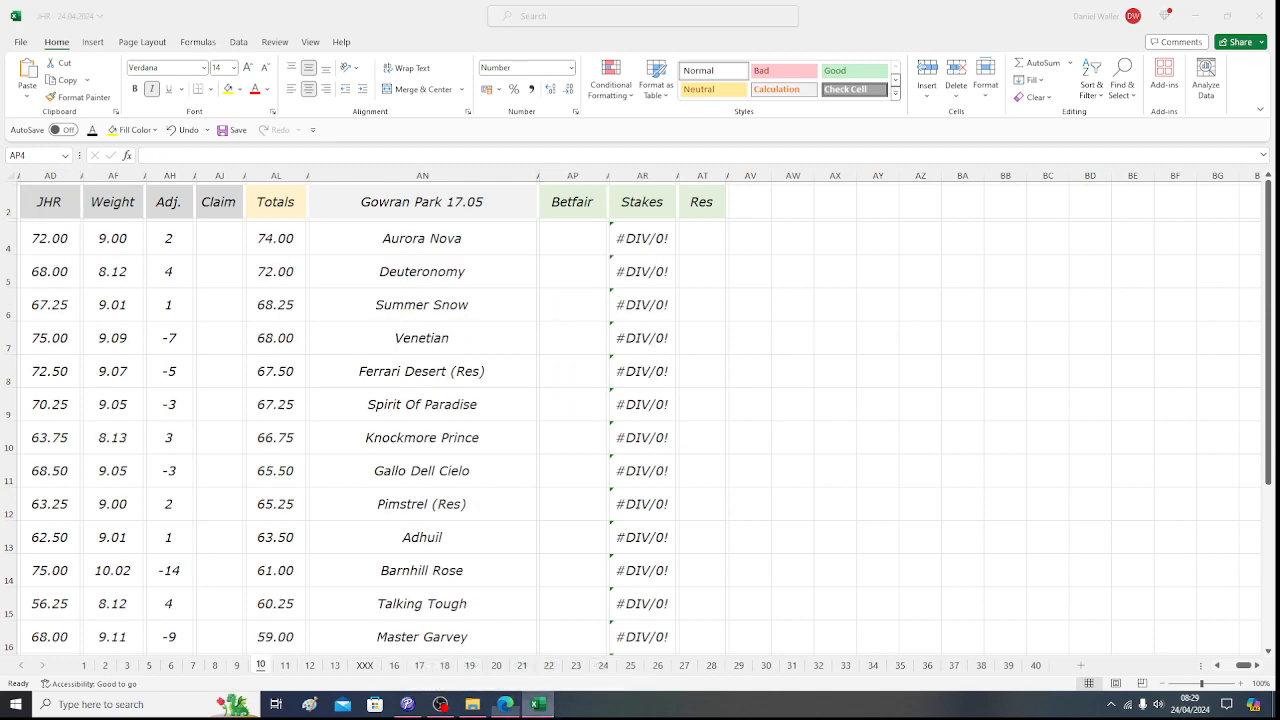
- Switch to Matchbook, open the 17:05 Gowran Park win market and bring its runners' odds into view
click(505, 704)
drag(1270, 226, 1271, 140)
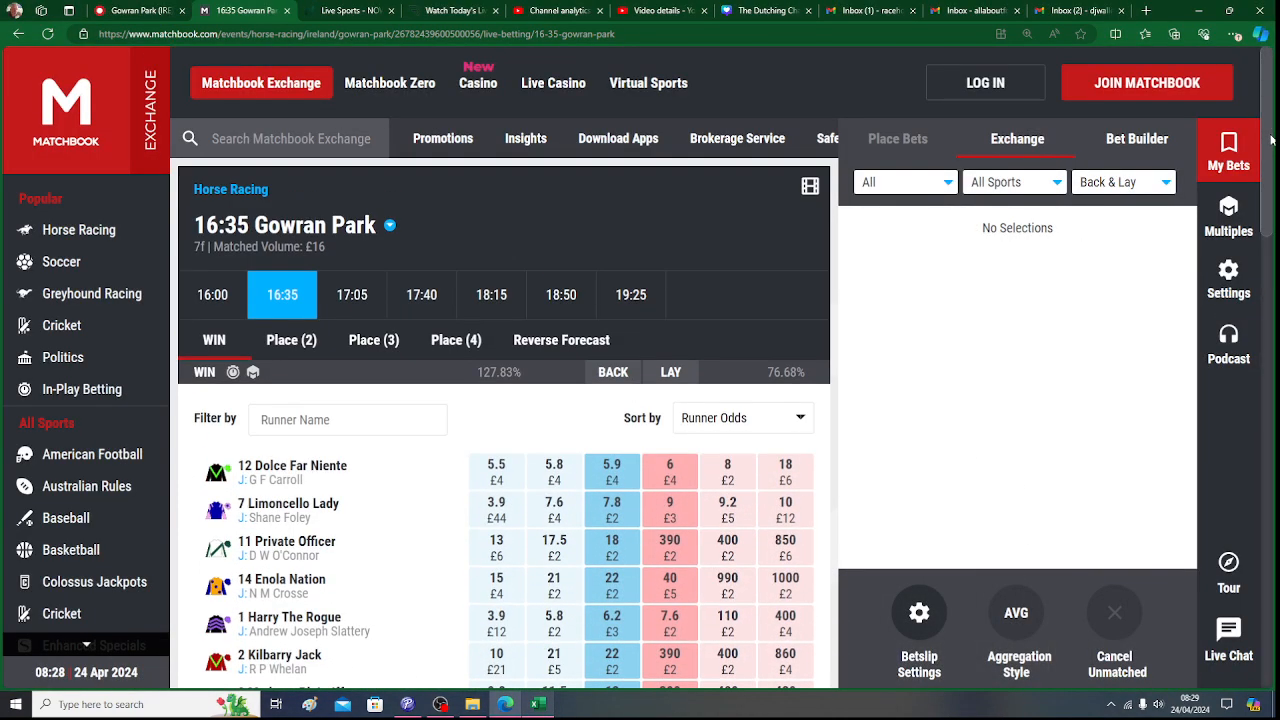
click(343, 295)
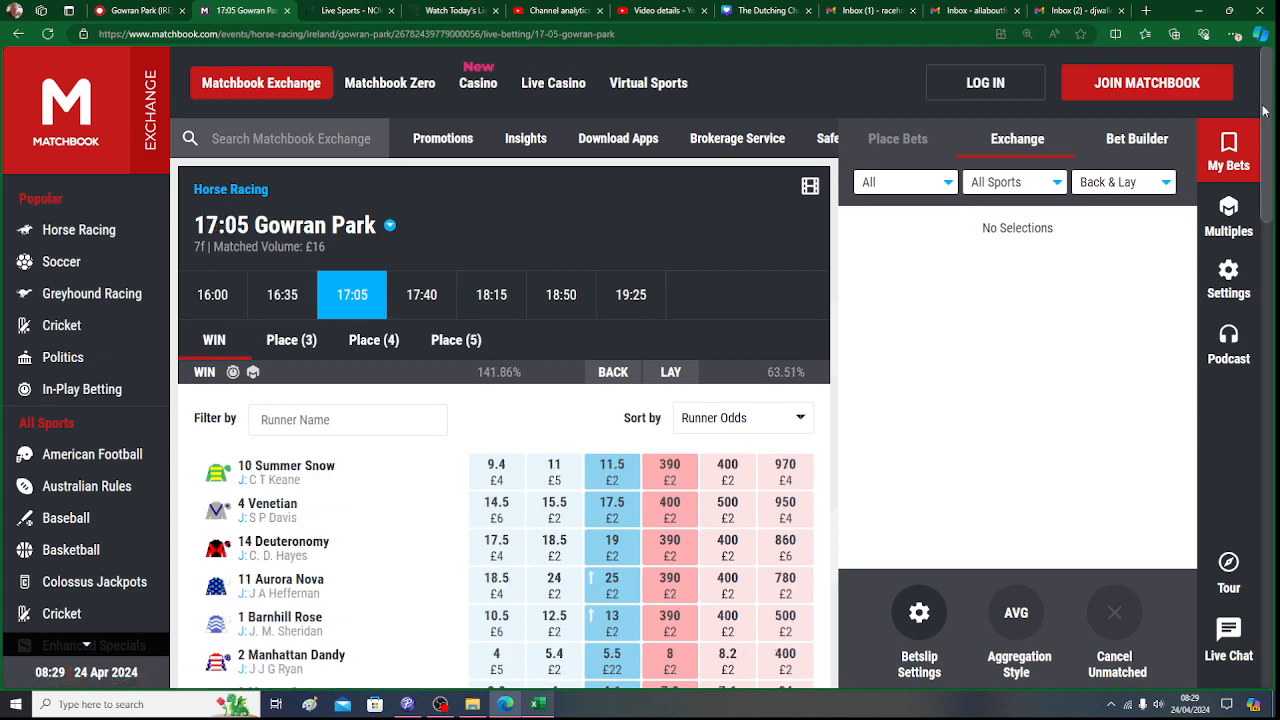
drag(1264, 111, 1263, 181)
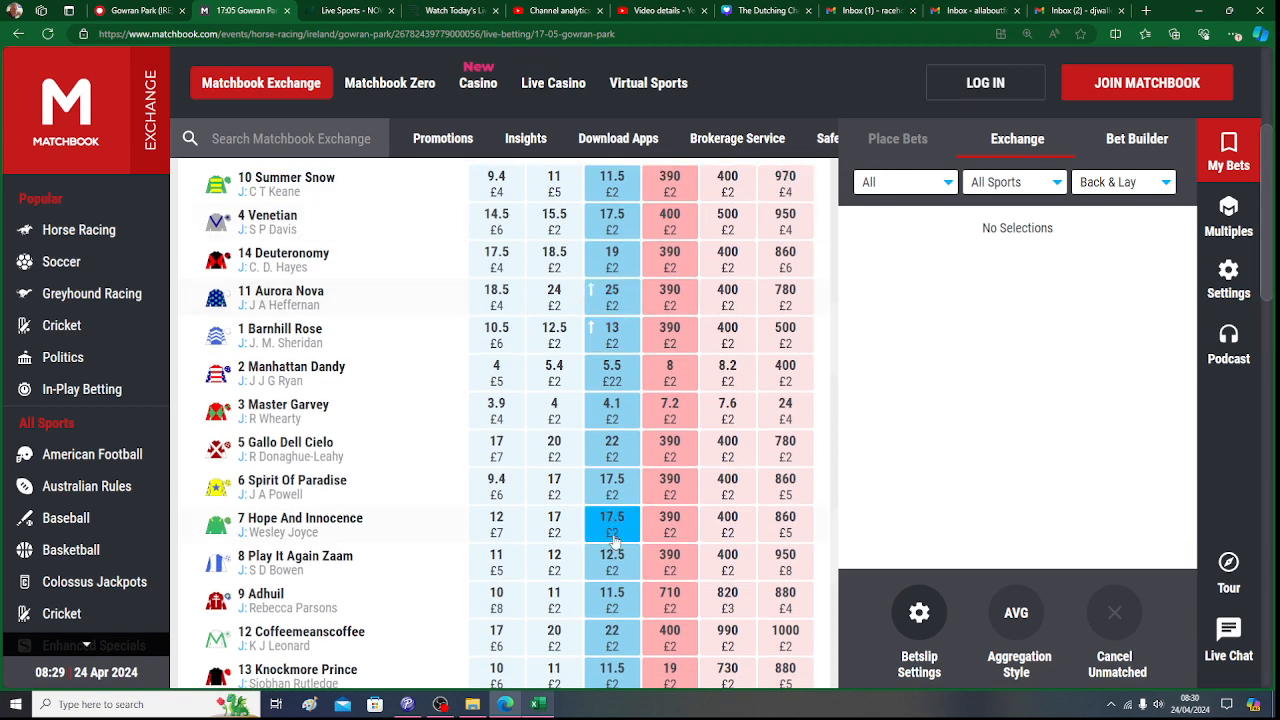
- Enter Aurora Nova's Matchbook back odds of 25 as its Betfair odds in Excel and select Deuteronomy's odds cell
click(538, 706)
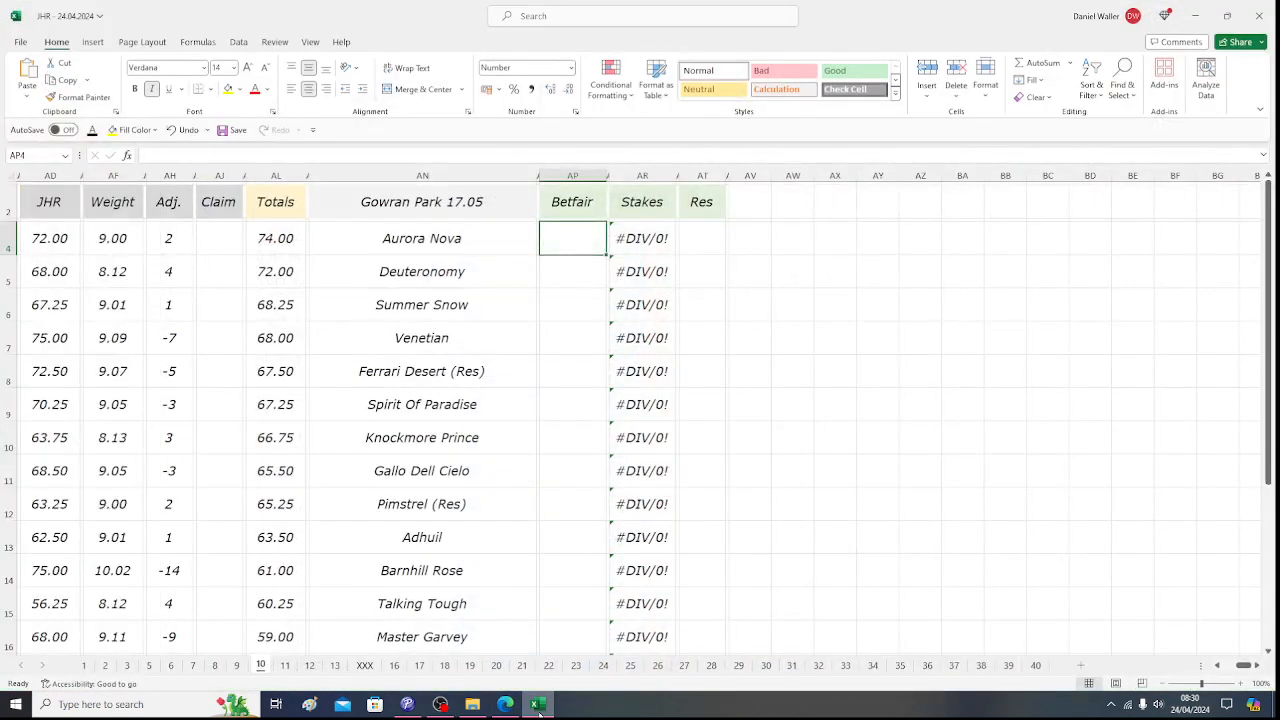
text(25)
key(Return)
key(Up)
key(Right)
key(Down)
key(Left)
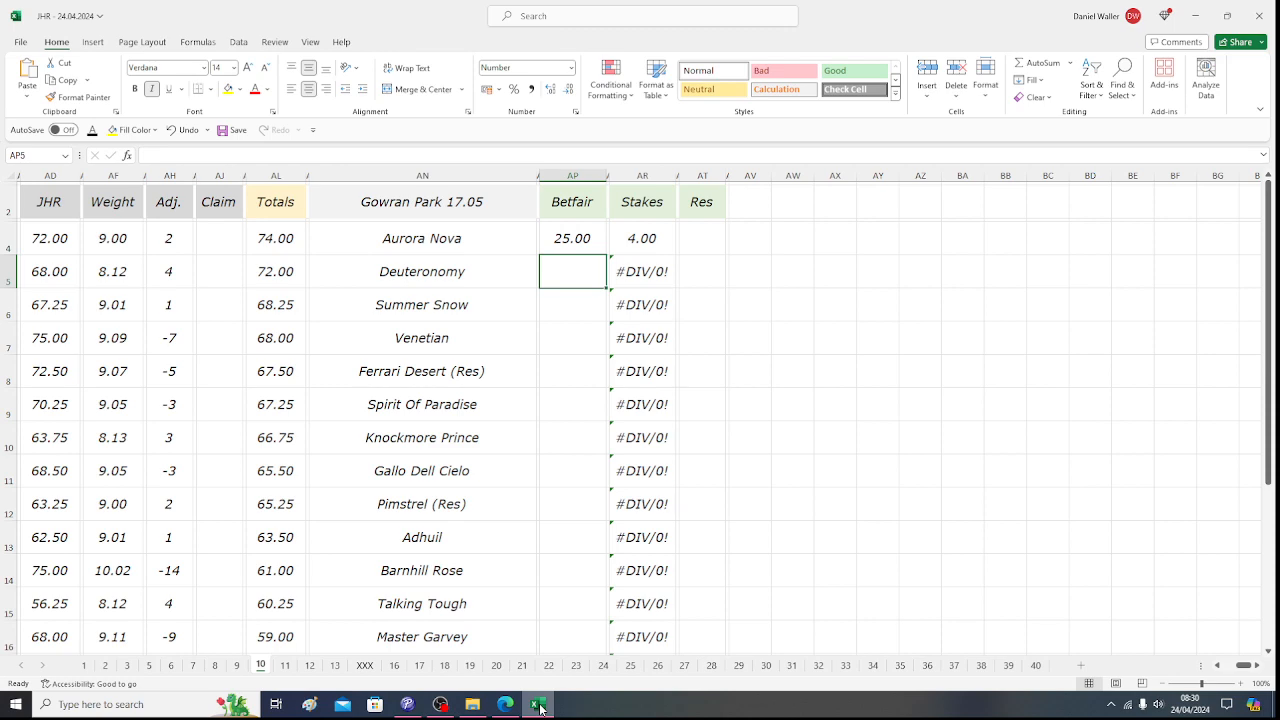
- Look up Deuteronomy's back odds on Matchbook and enter 19 as its Betfair odds in the Excel sheet
click(538, 705)
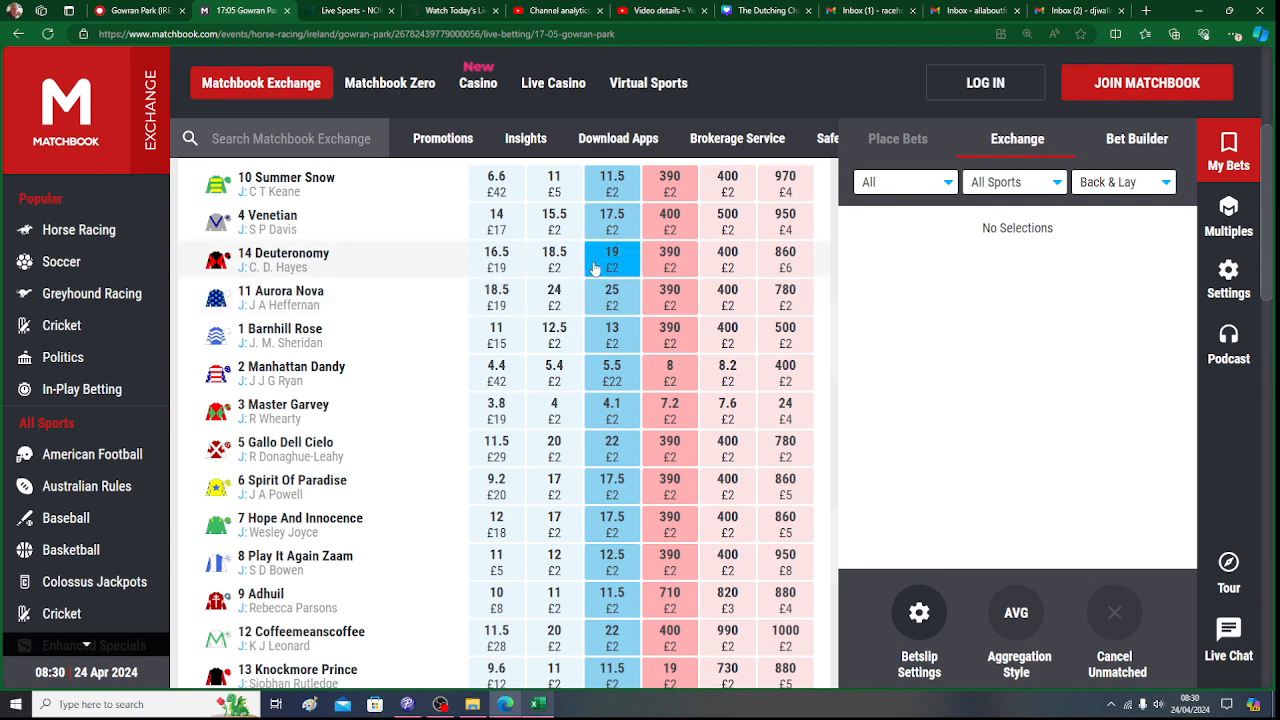
click(538, 705)
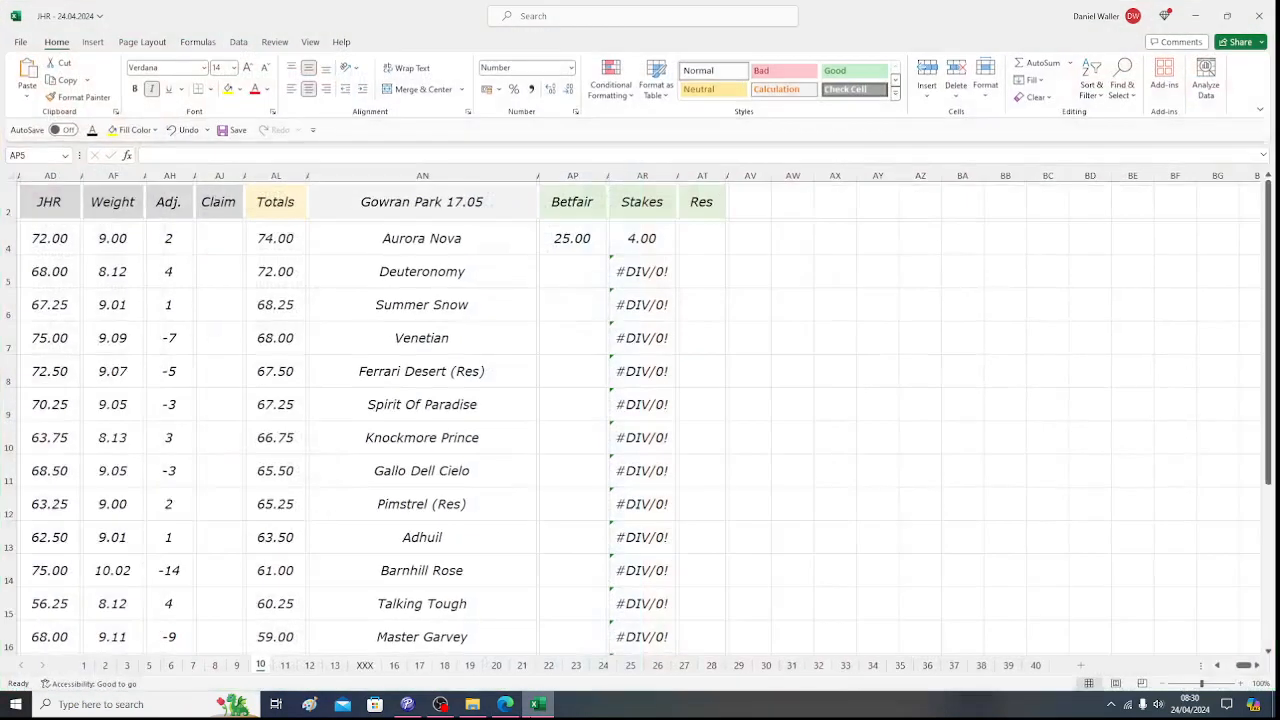
text(19)
key(Return)
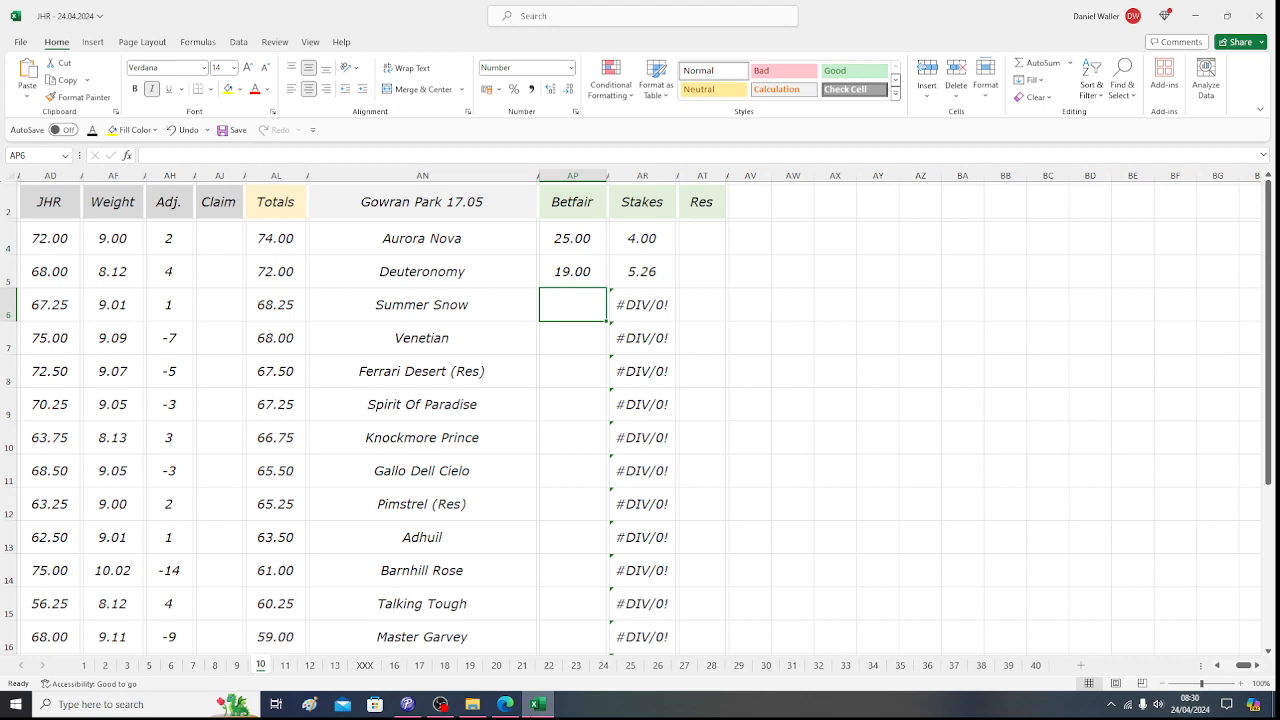
- Look up Summer Snow's back odds on Matchbook and enter 11.5 as its Betfair odds in the Excel sheet
click(537, 706)
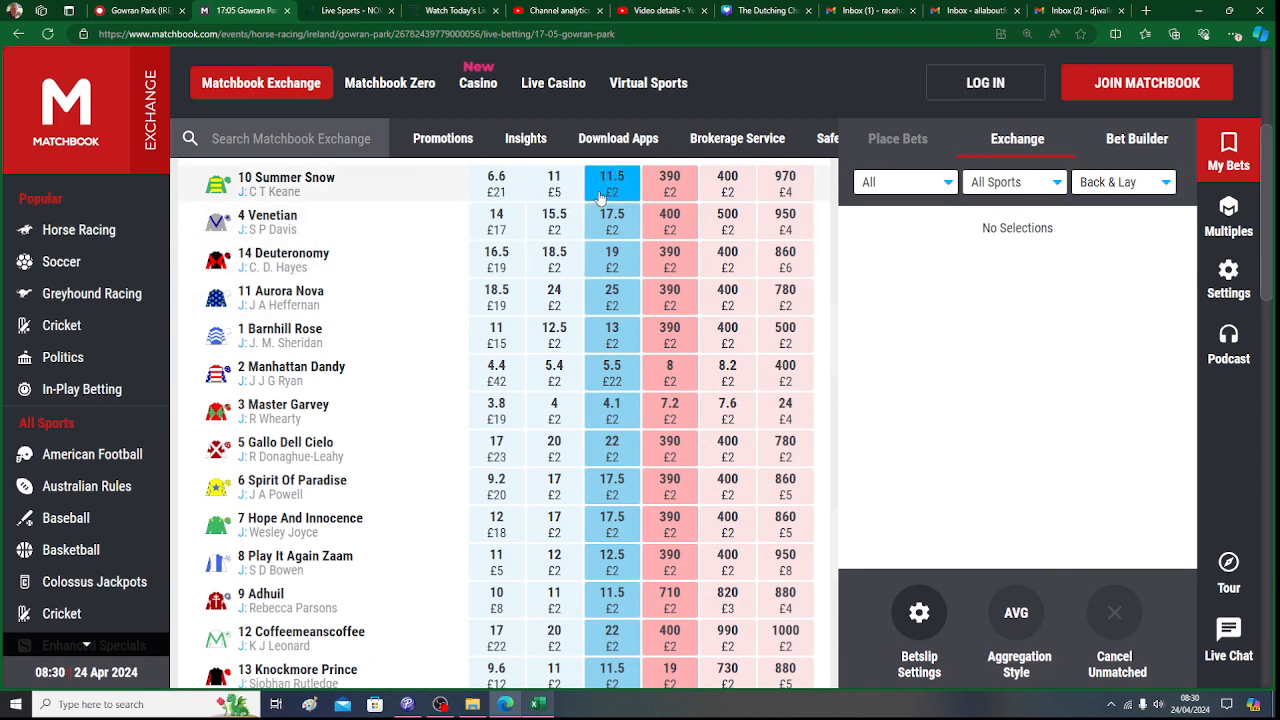
click(538, 704)
text(11)
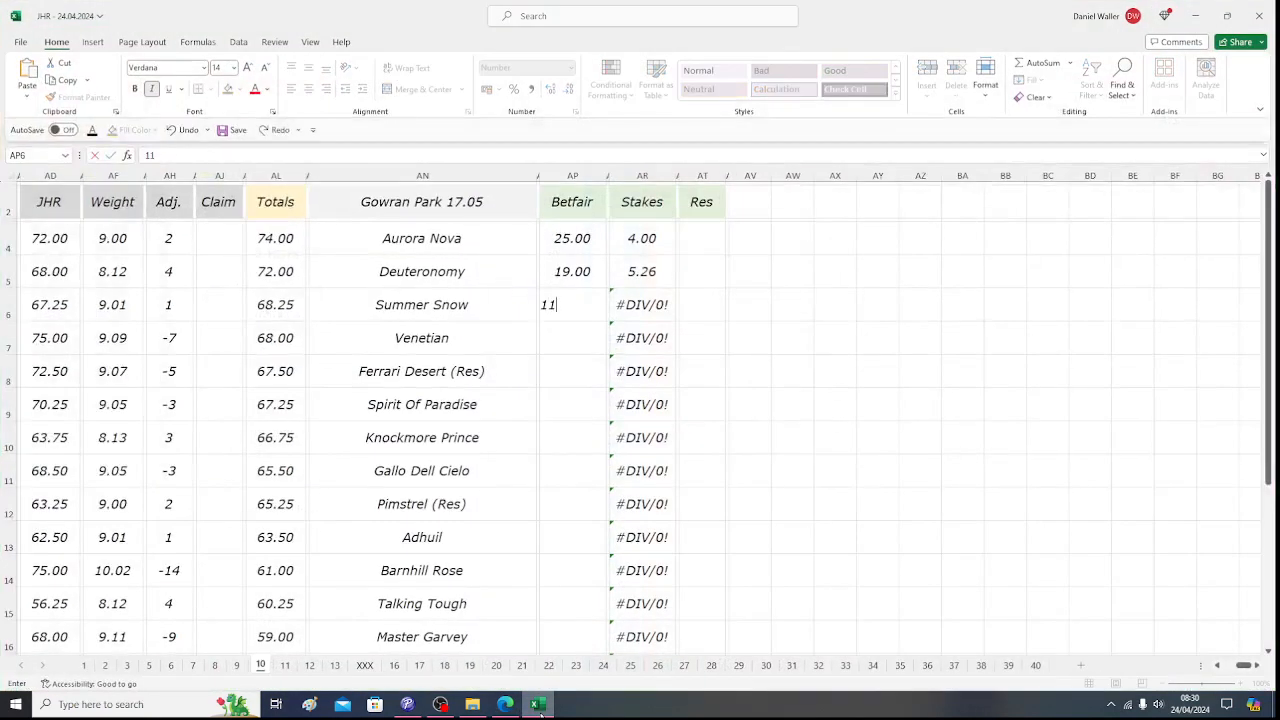
text(.5)
key(Return)
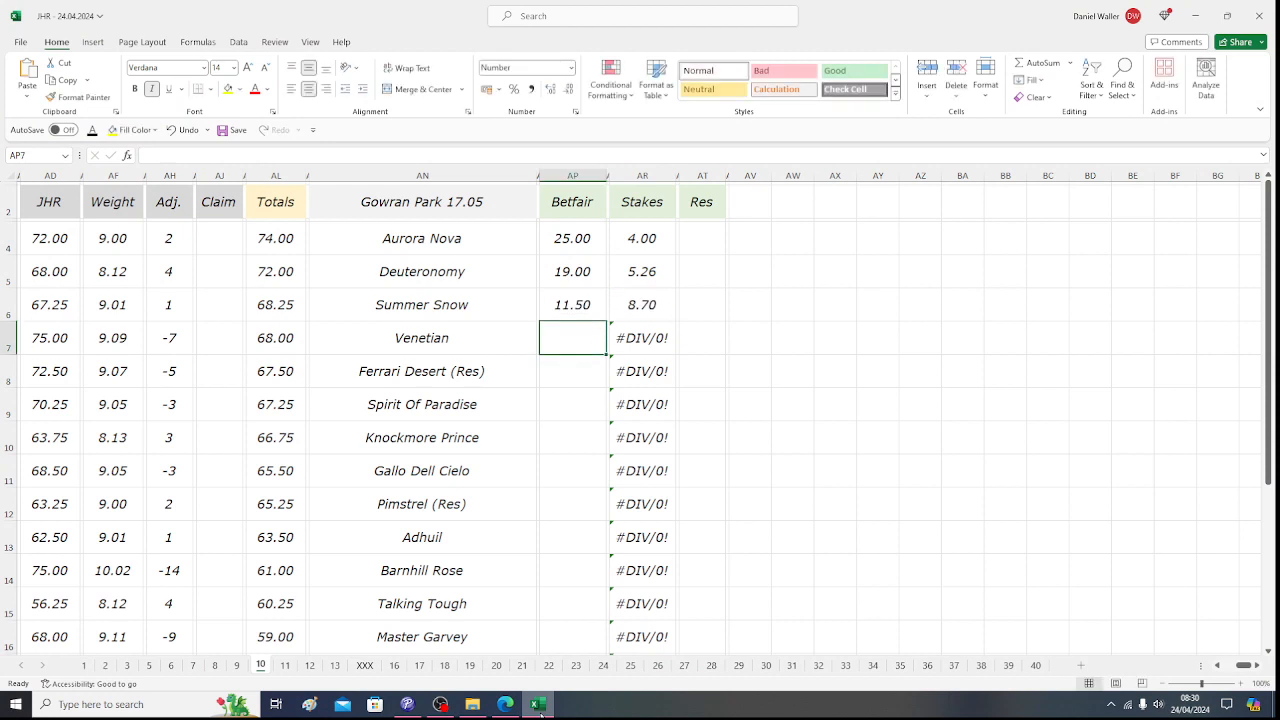
- Look up Venetian's back odds on Matchbook and enter 17.5 as its Betfair odds in the Excel sheet
click(540, 706)
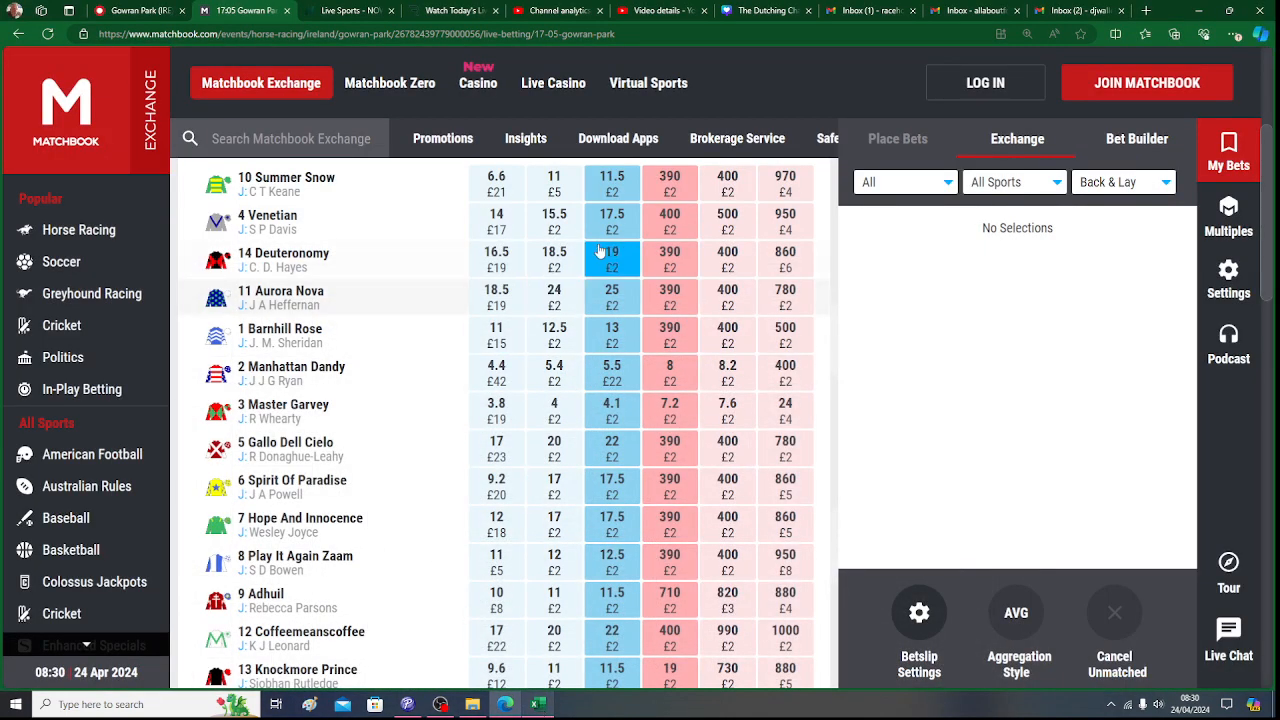
click(540, 704)
text(17.5)
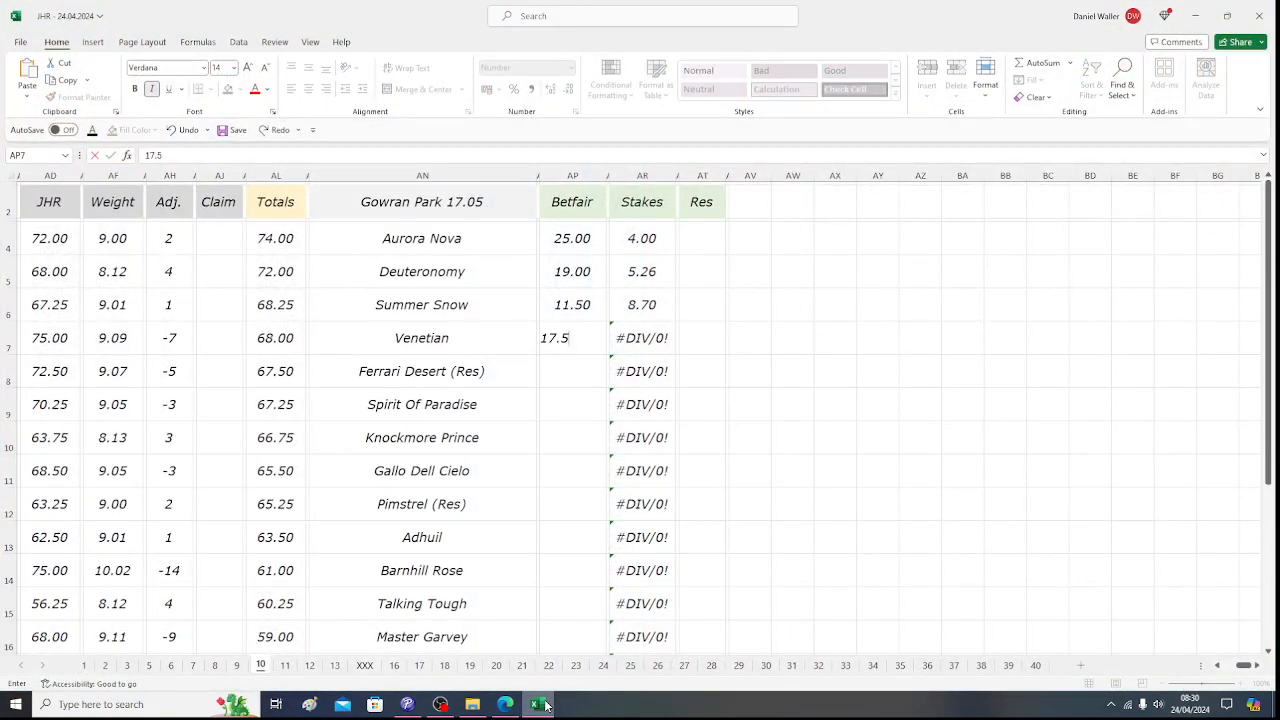
key(Return)
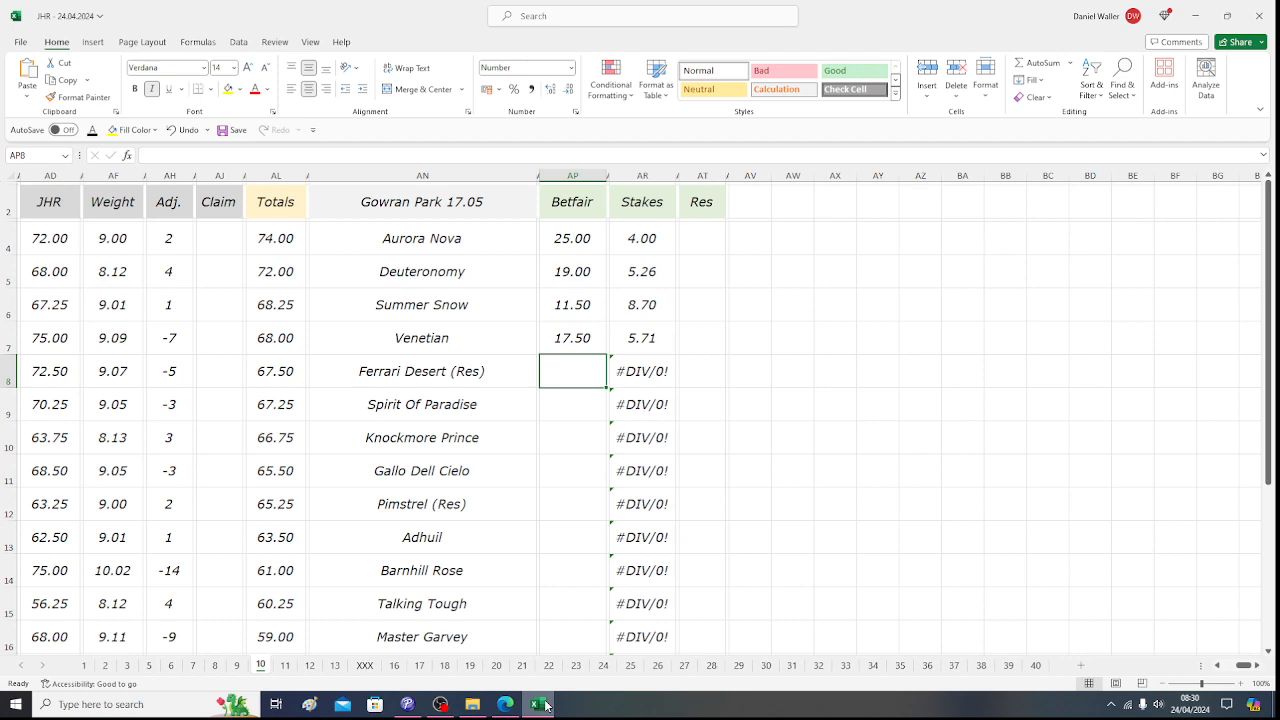
- Find reserve Ferrari Desert's back odds on Matchbook and enter 18 as its Betfair odds in the Excel sheet
click(545, 706)
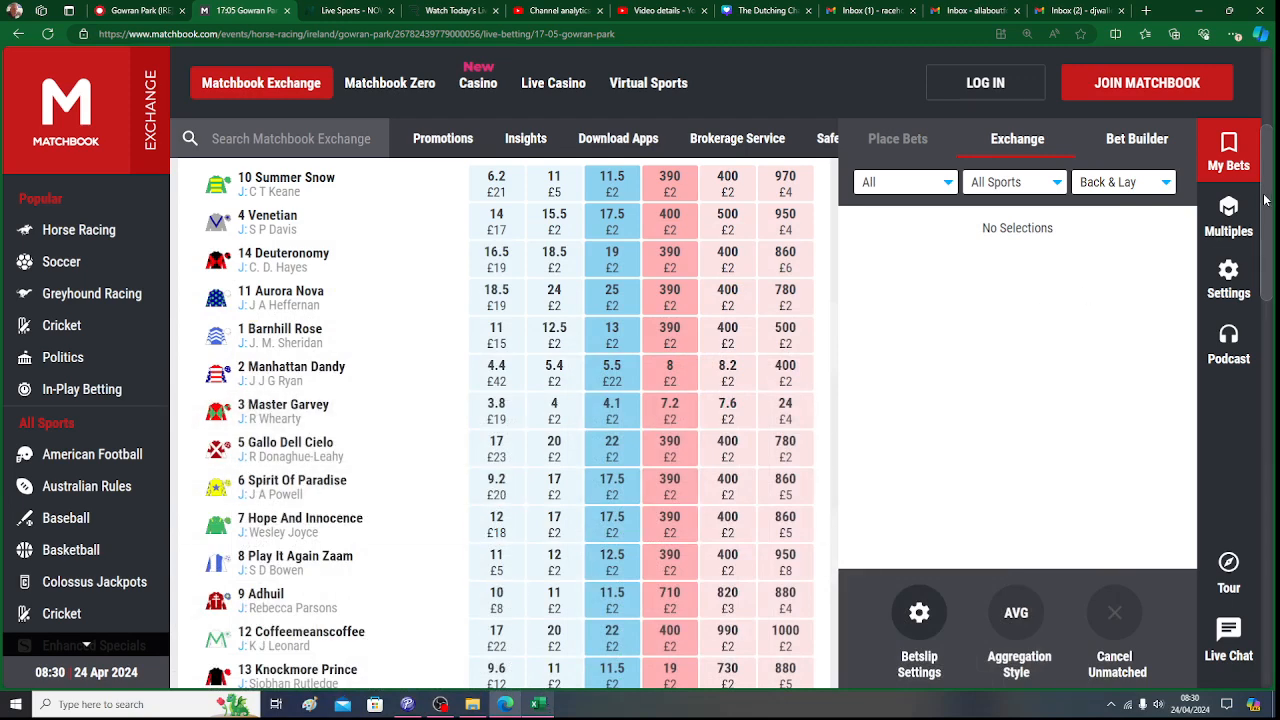
drag(1266, 195, 1274, 309)
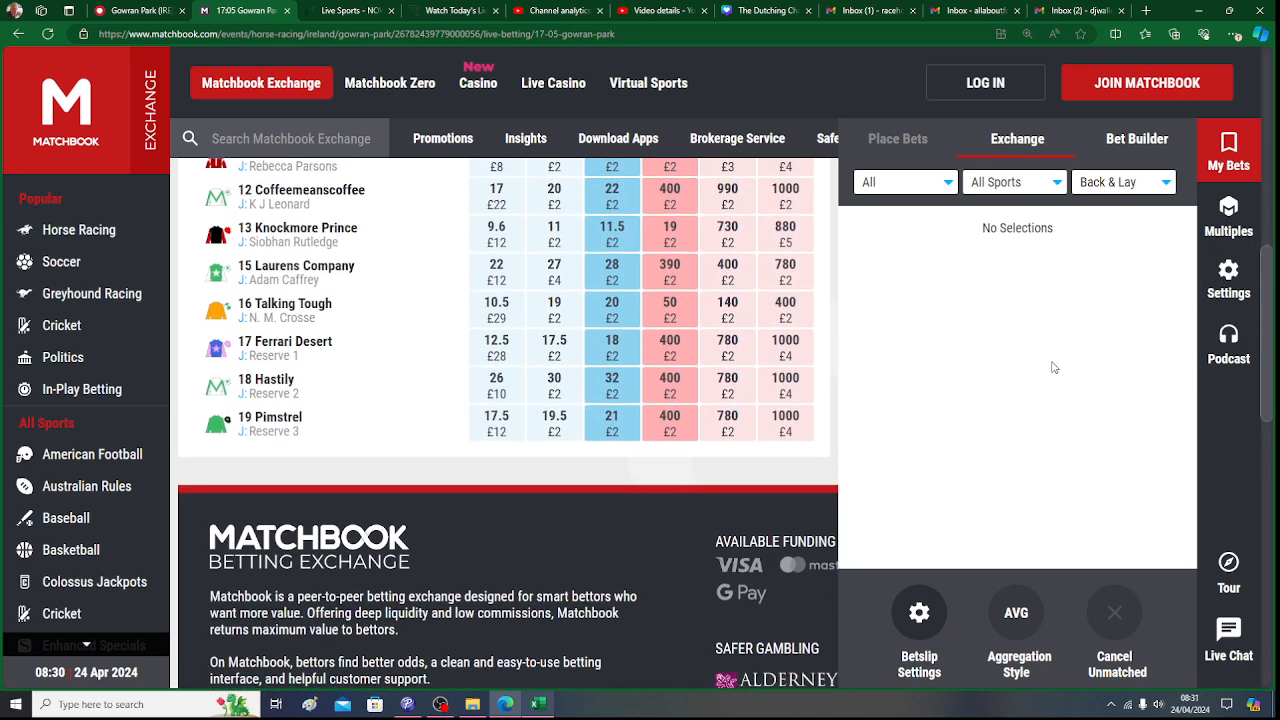
click(540, 706)
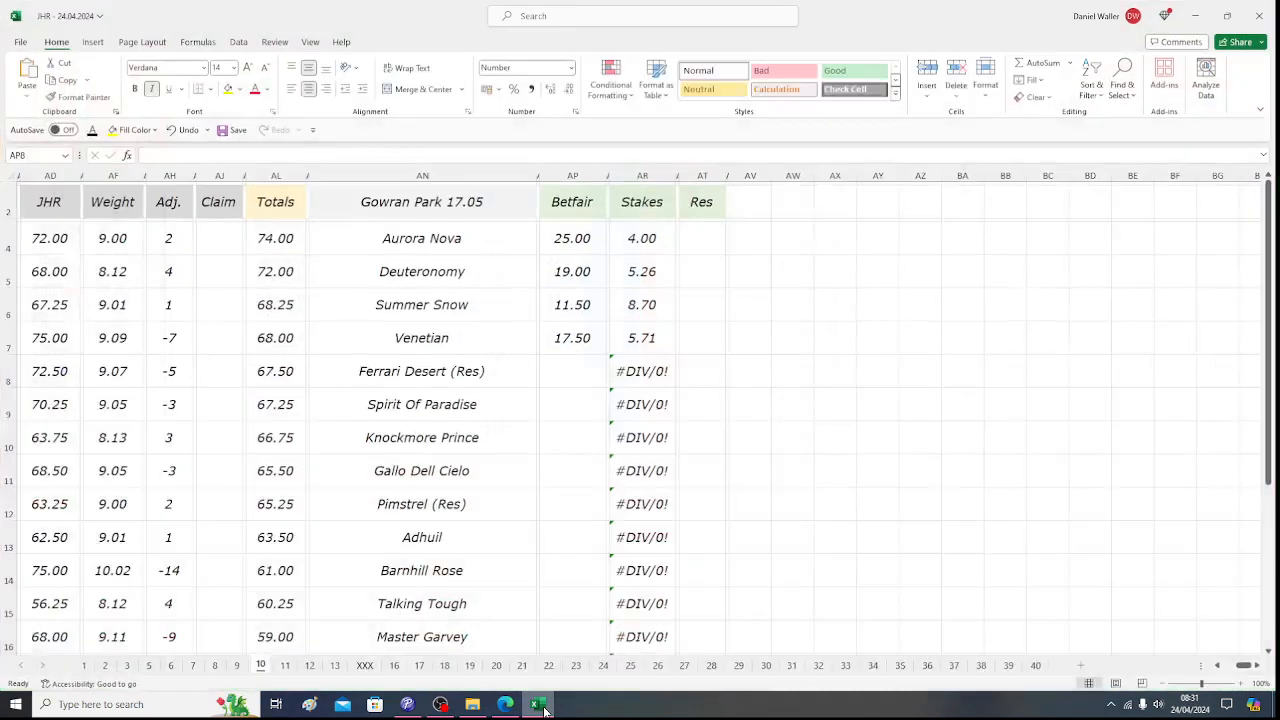
text(18)
key(Return)
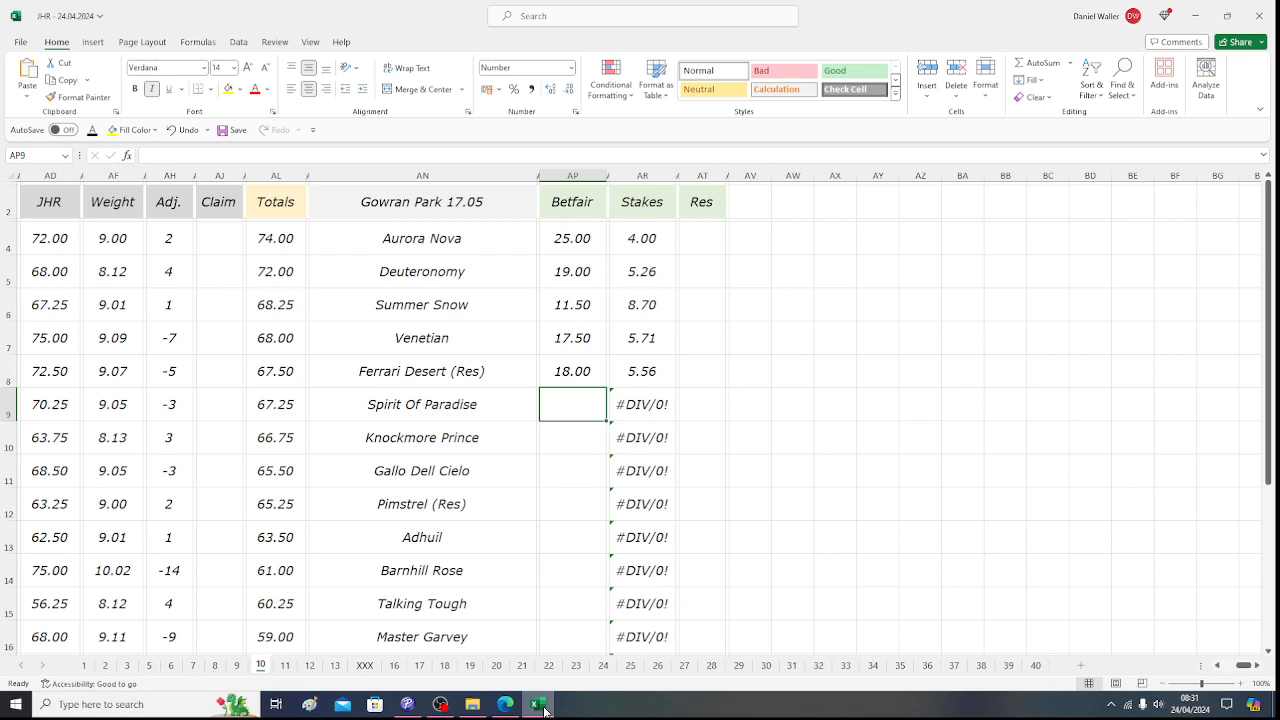
- Find Spirit Of Paradise's Matchbook back odds, enter 17.5 as its Betfair odds in Excel, and check the stakes total from Aurora Nova through this horse
click(541, 706)
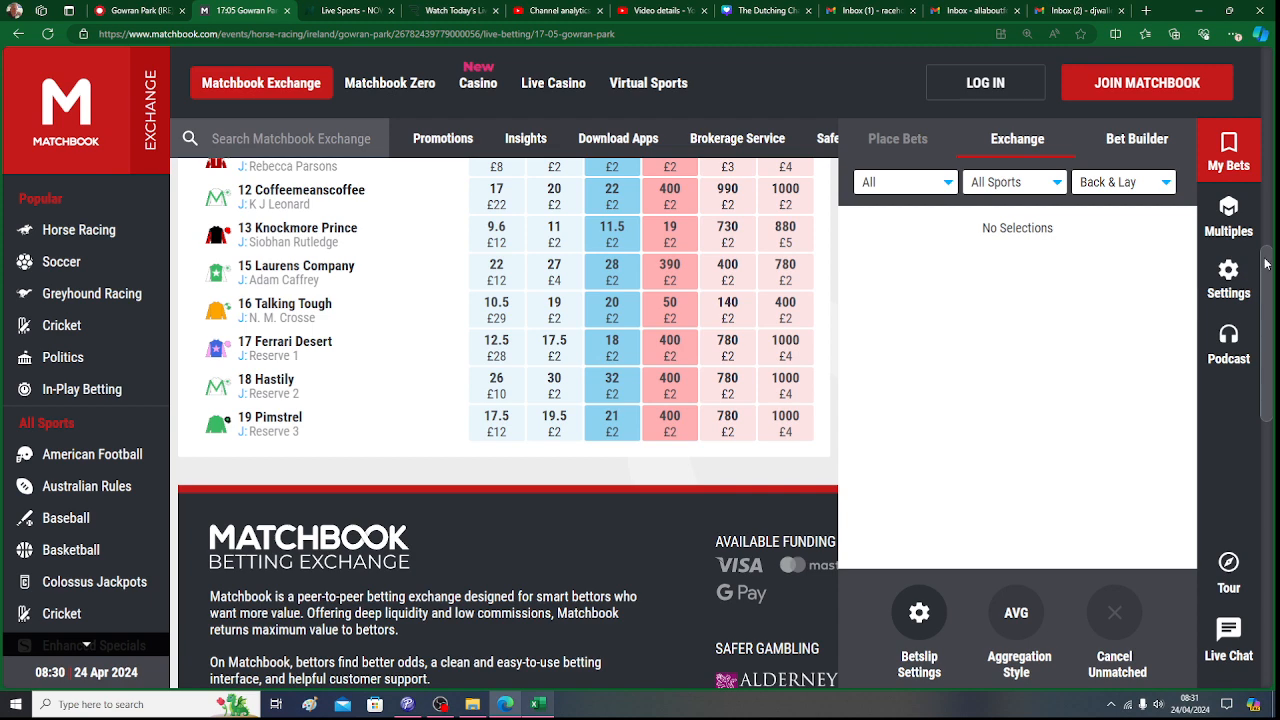
drag(1265, 259, 1272, 170)
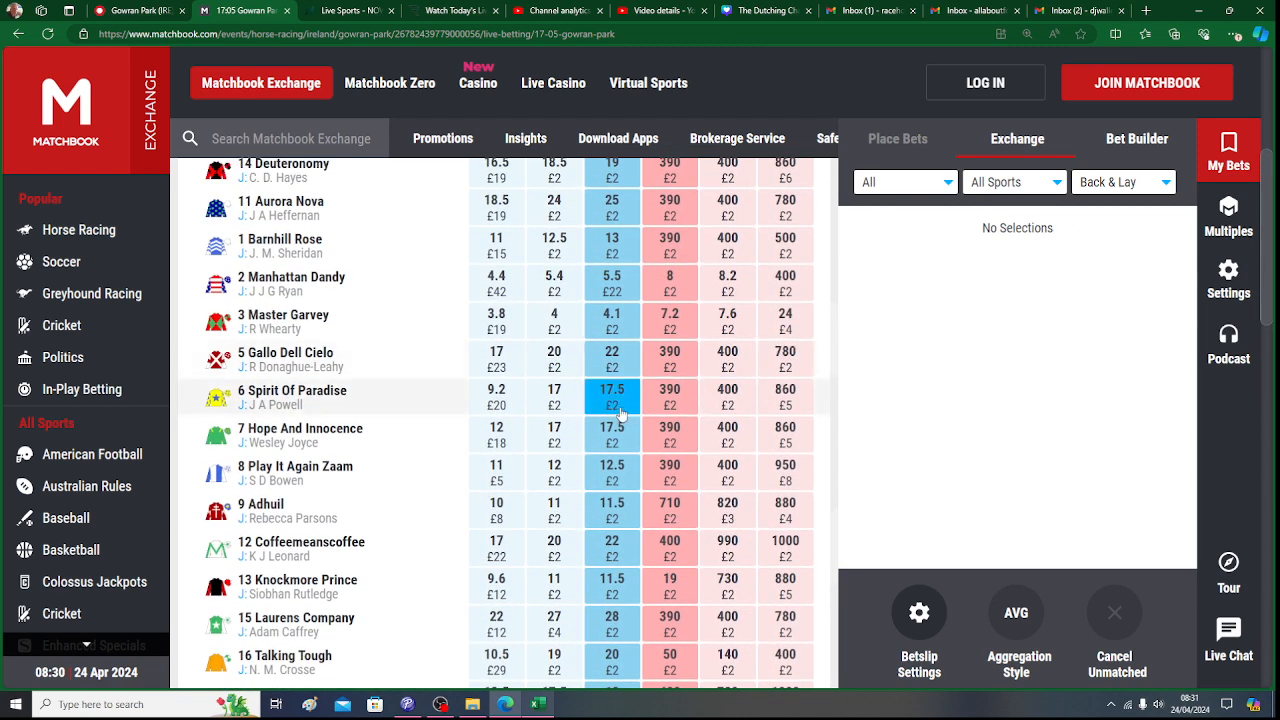
click(549, 704)
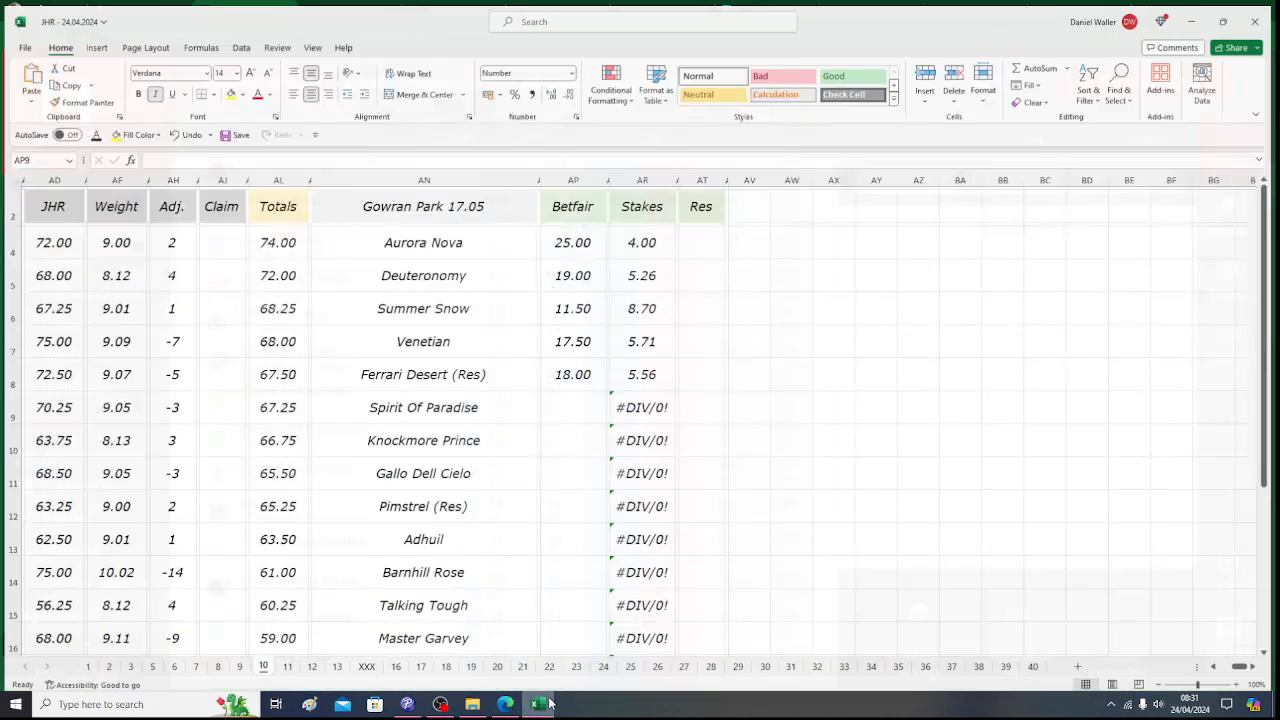
text(17.5)
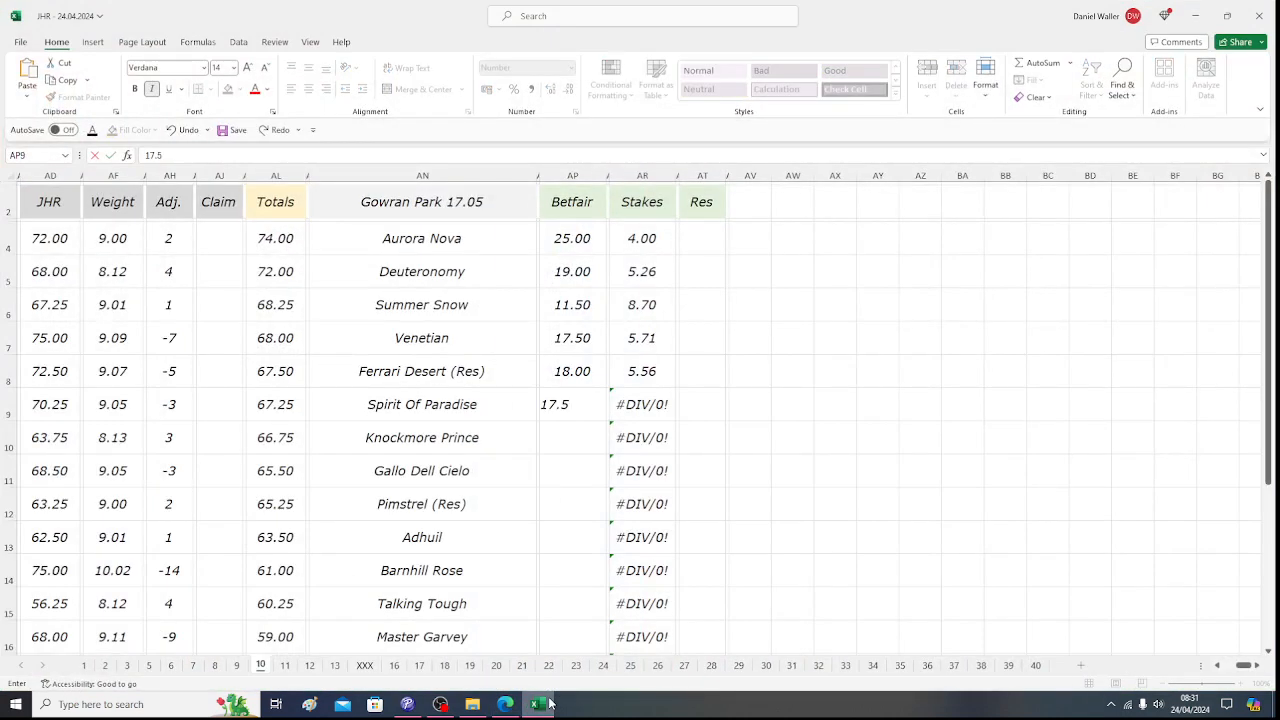
key(Return)
key(Up)
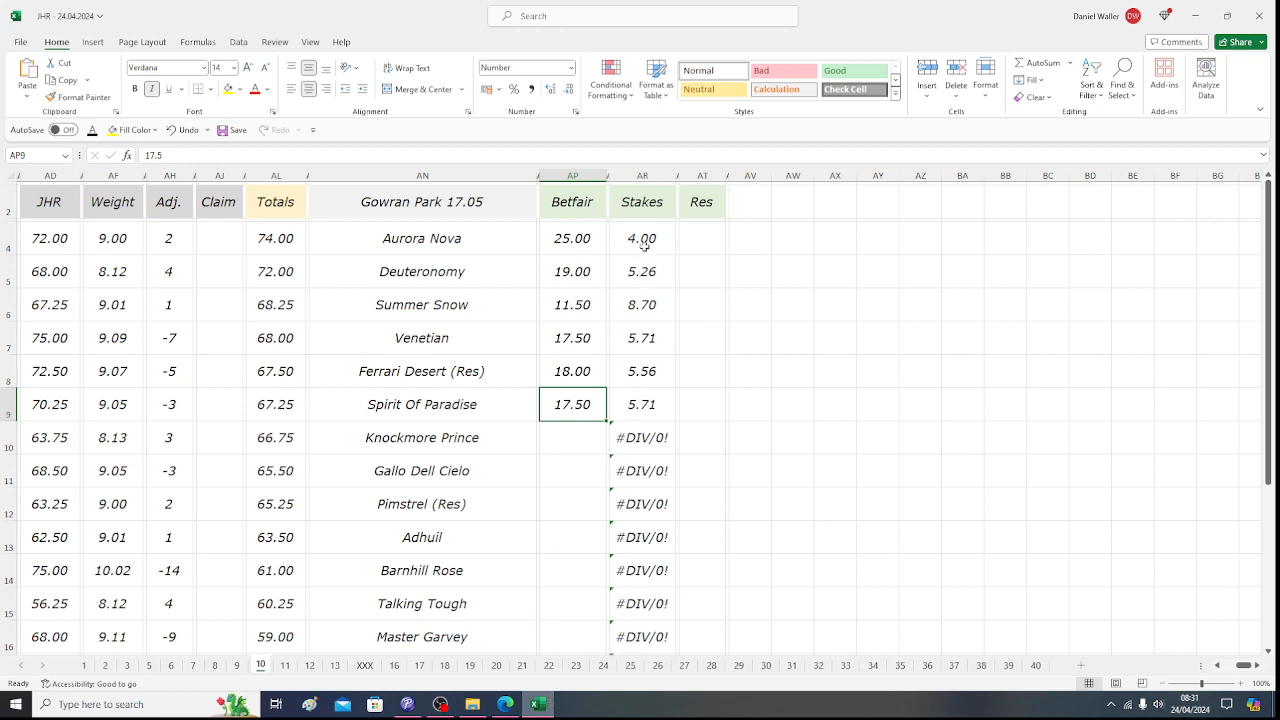
drag(643, 244, 637, 397)
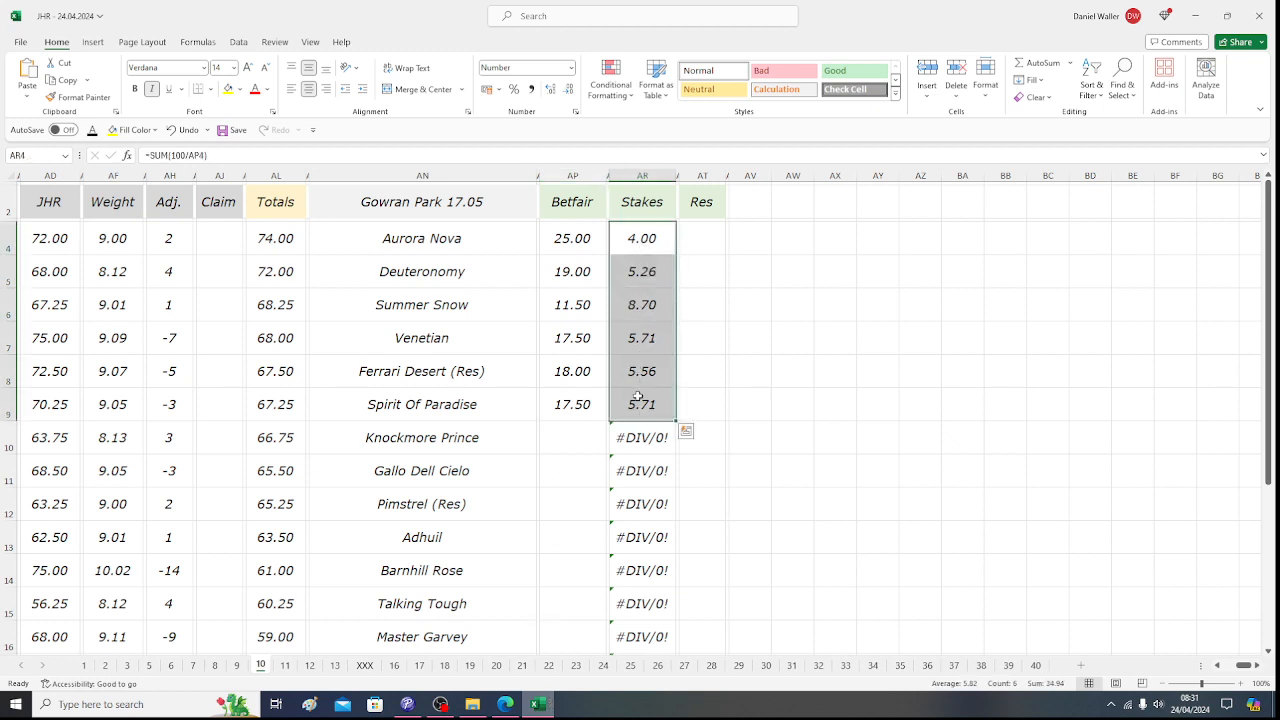
- Look up Knockmore Prince on Matchbook, enter 11.5 as its Betfair odds in Excel, and check the stakes total from Aurora Nova through this horse
click(566, 437)
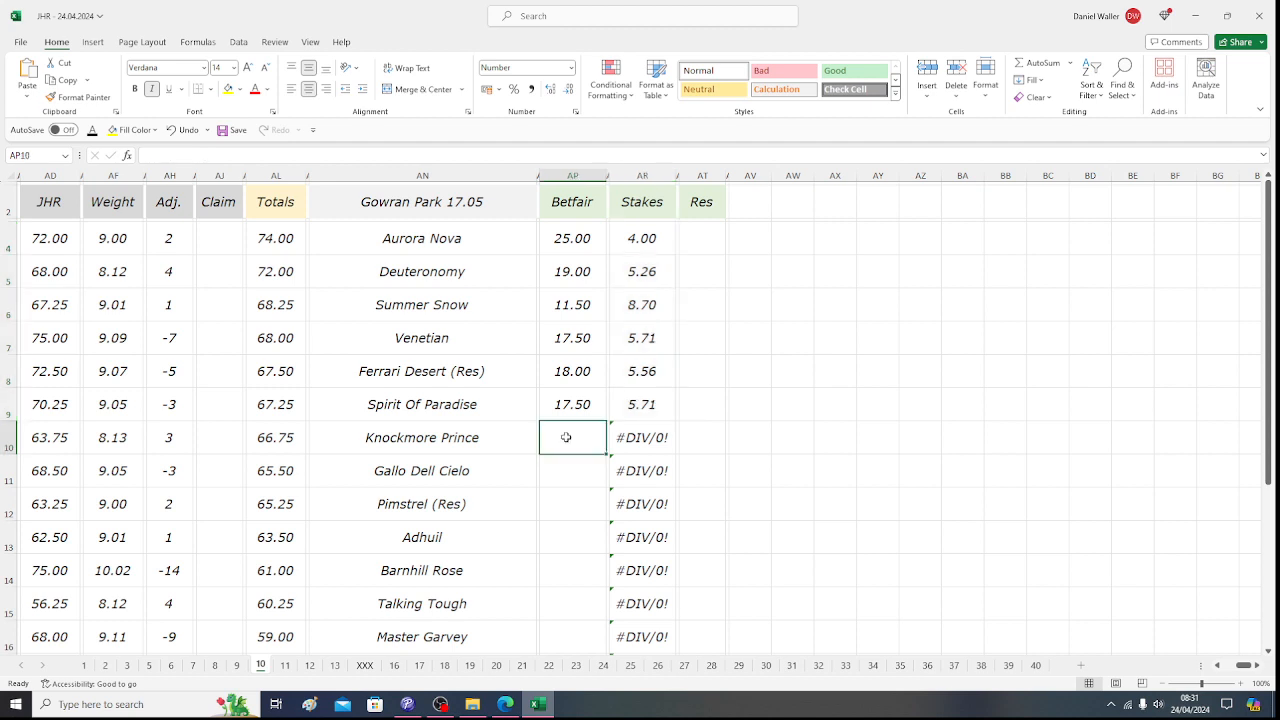
click(506, 704)
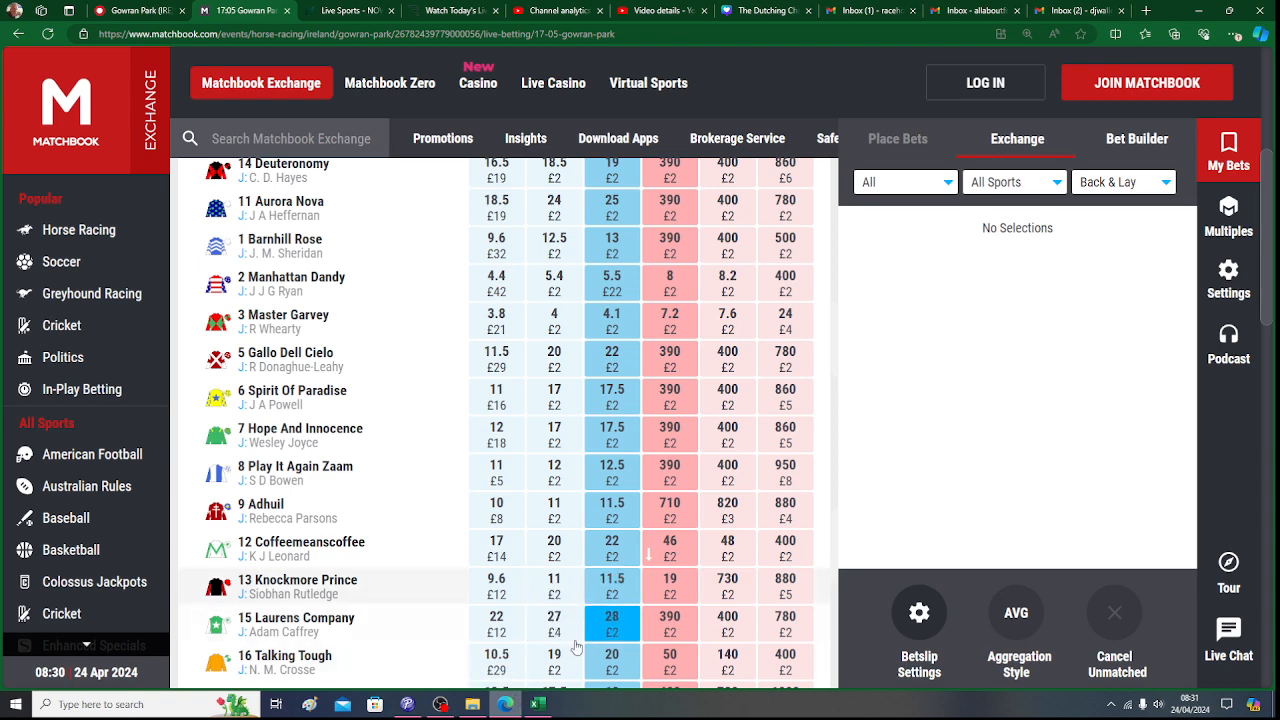
click(530, 705)
text(11)
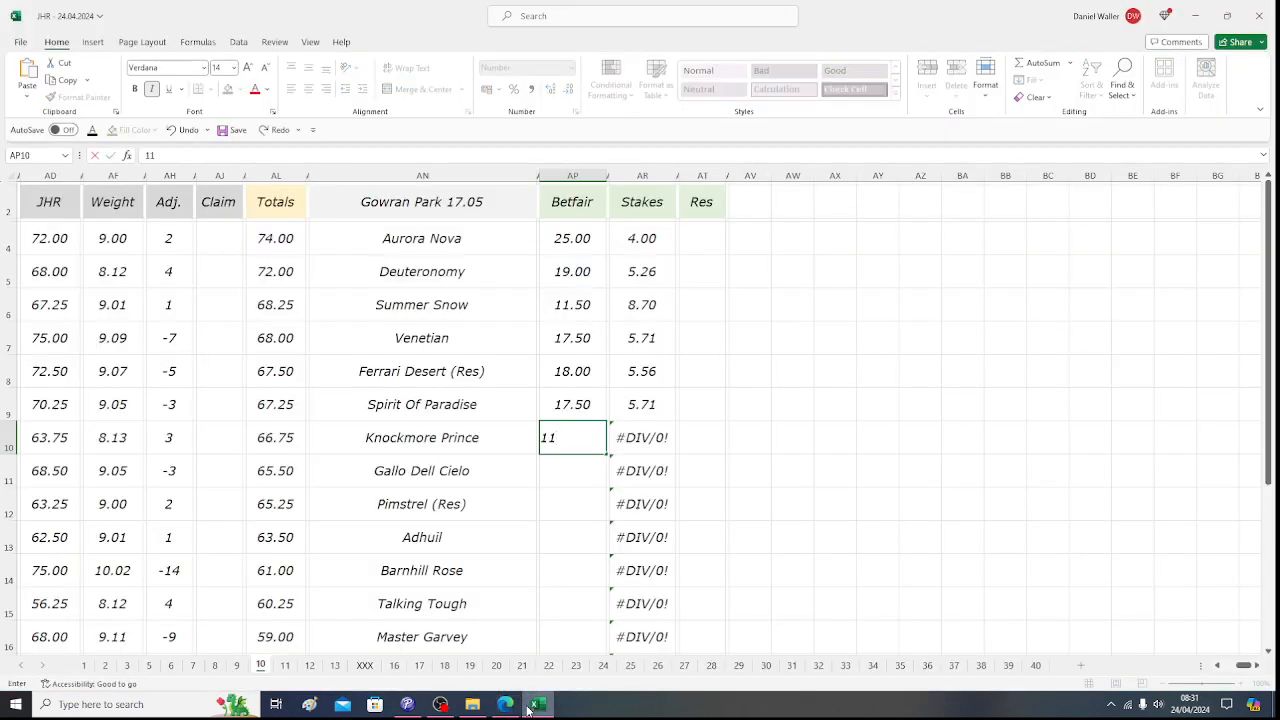
text(.5)
key(Return)
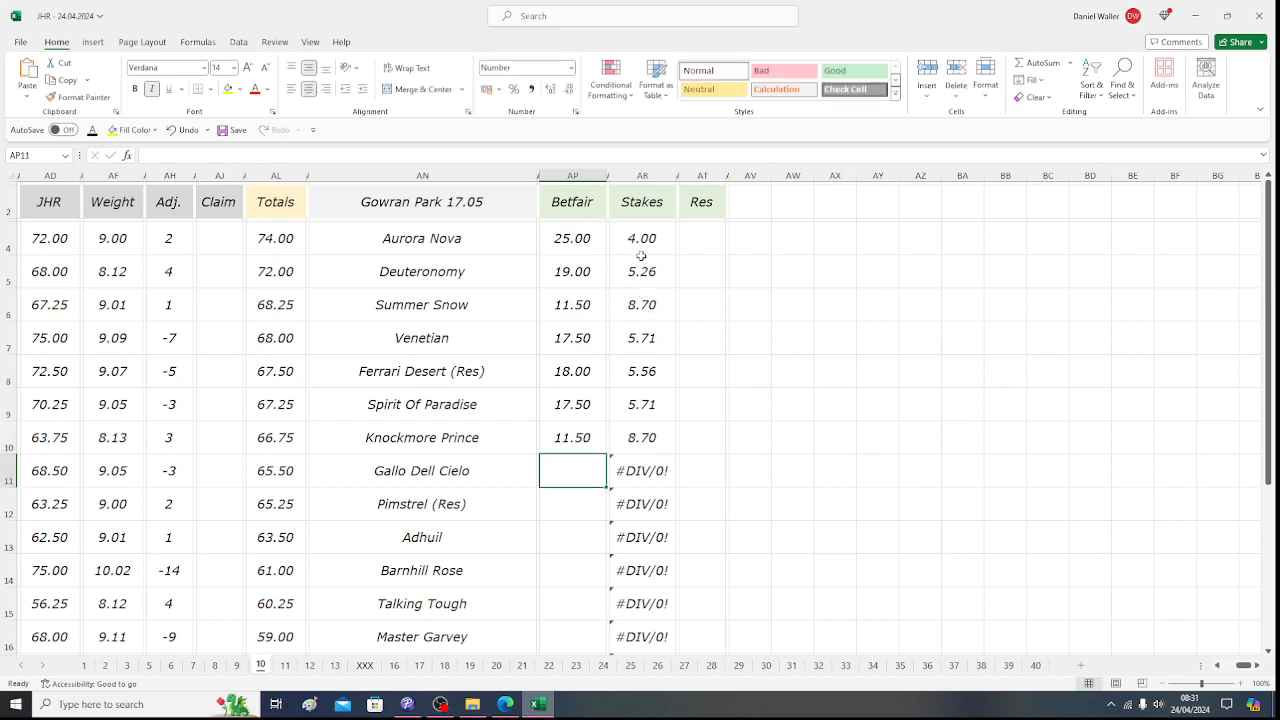
drag(641, 242, 637, 437)
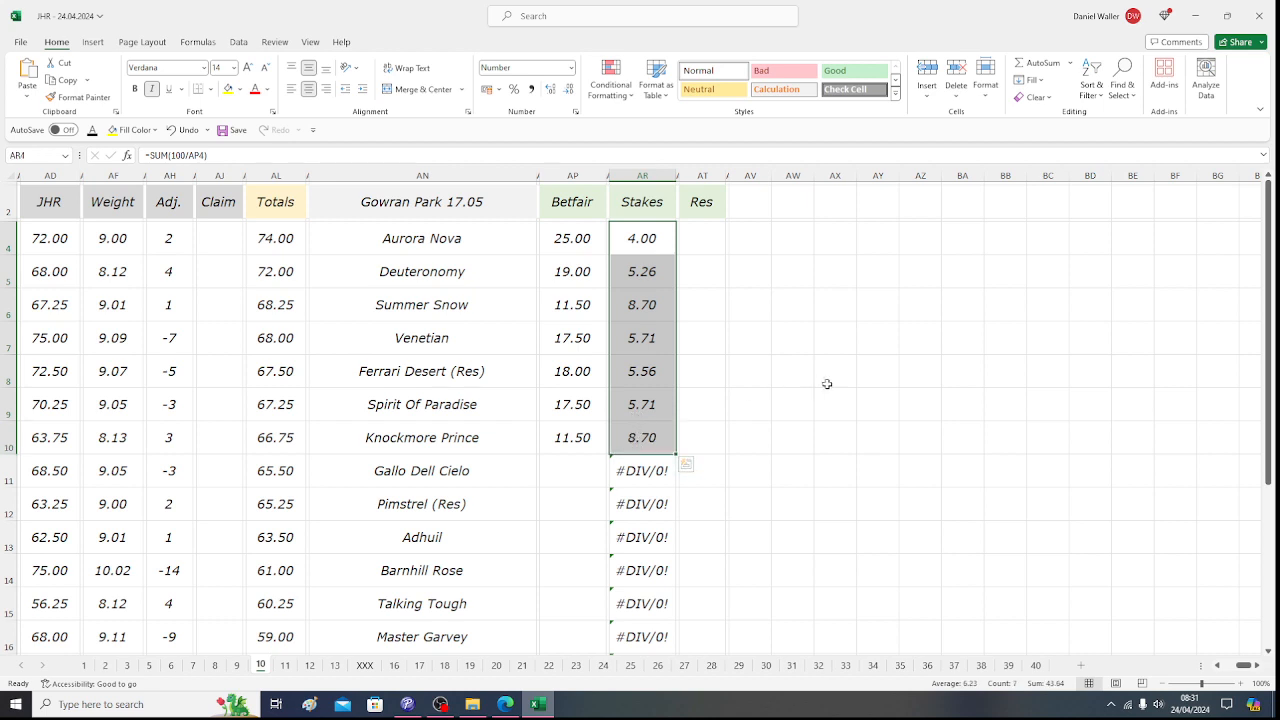
- Look up Gallo Dell Cielo's back odds on Matchbook and enter 22 as its Betfair odds in the Excel sheet
click(563, 466)
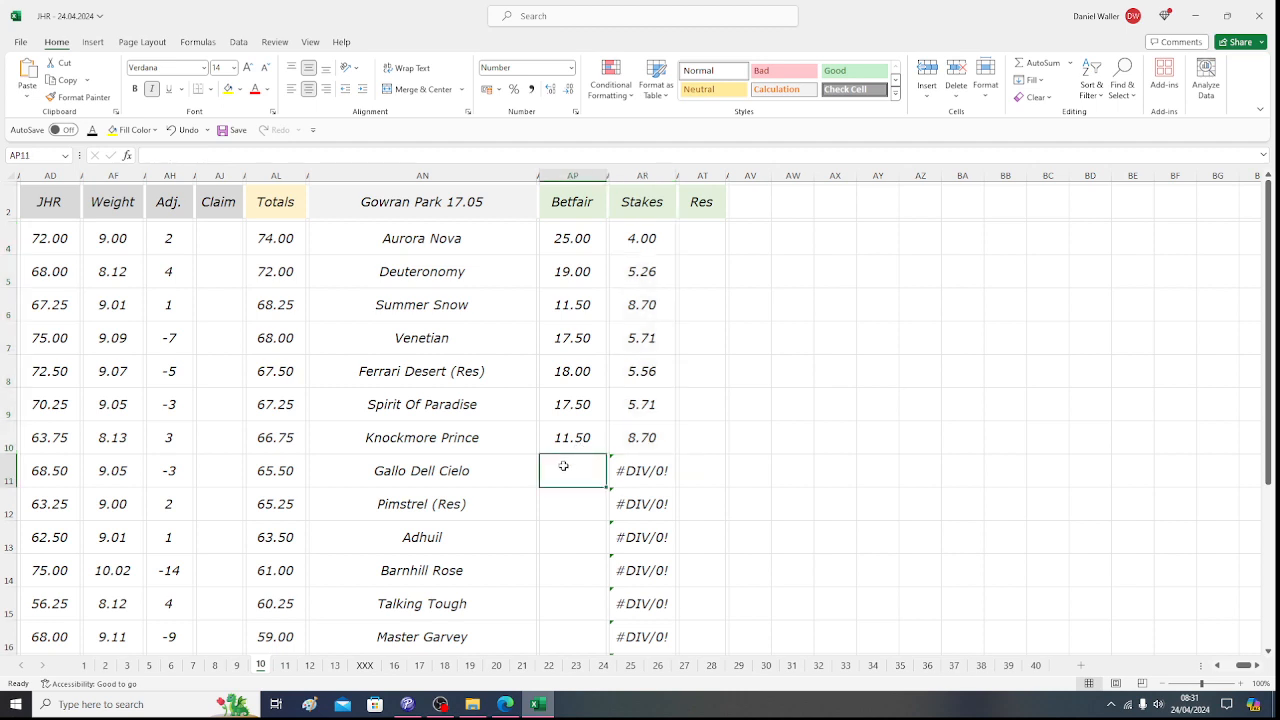
click(505, 706)
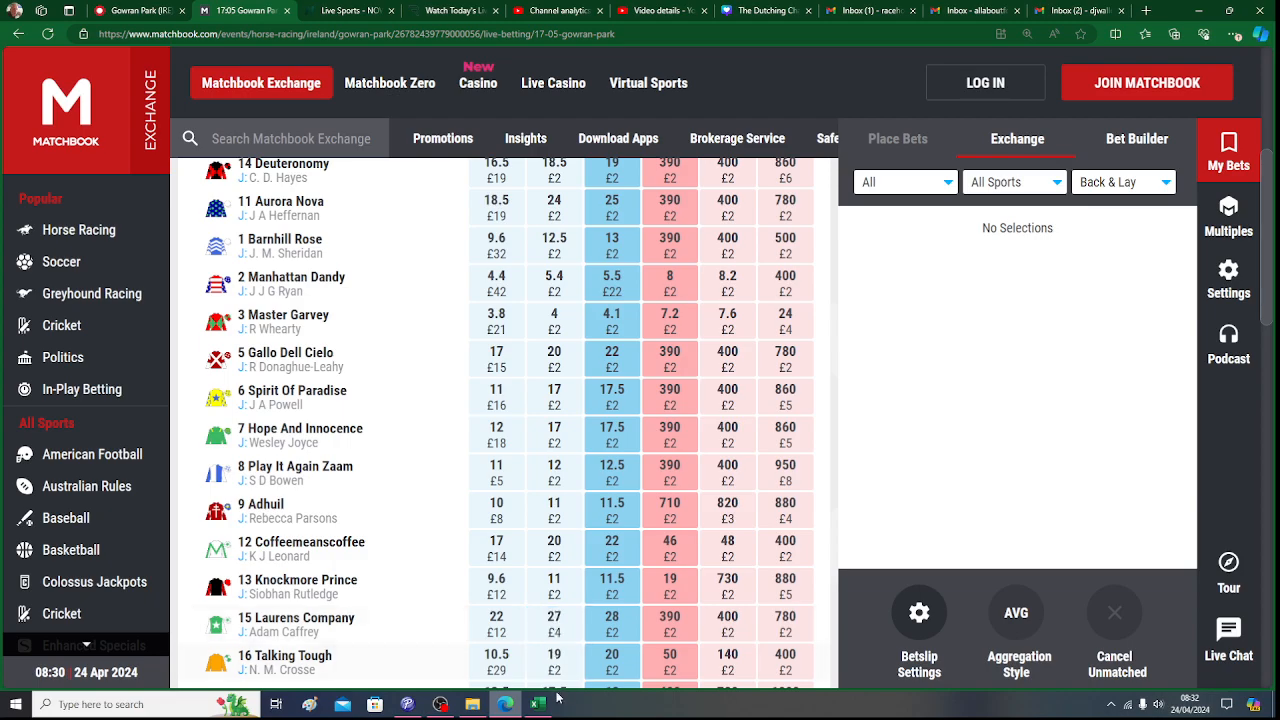
click(509, 705)
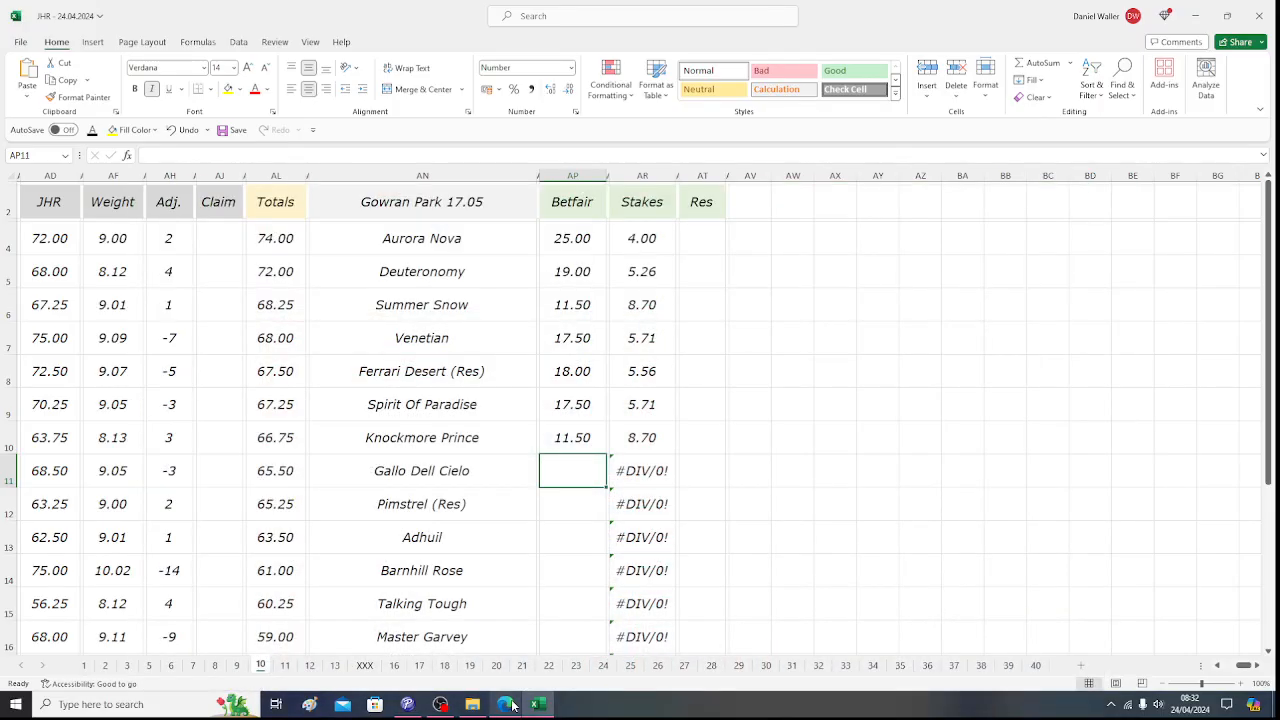
text(22)
key(Return)
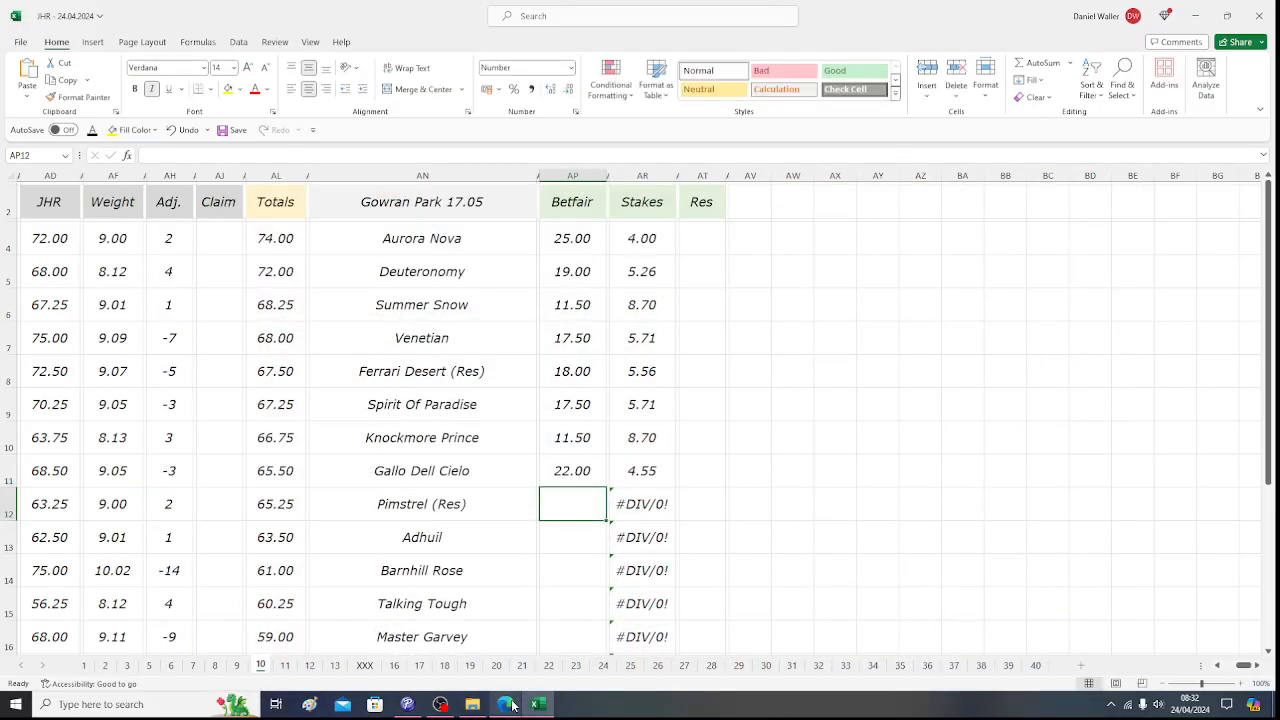
- Check the stakes total from Aurora Nova through Gallo Dell Cielo and enter 1.82 as the stake for Pimstrel (Res)
drag(648, 245, 639, 458)
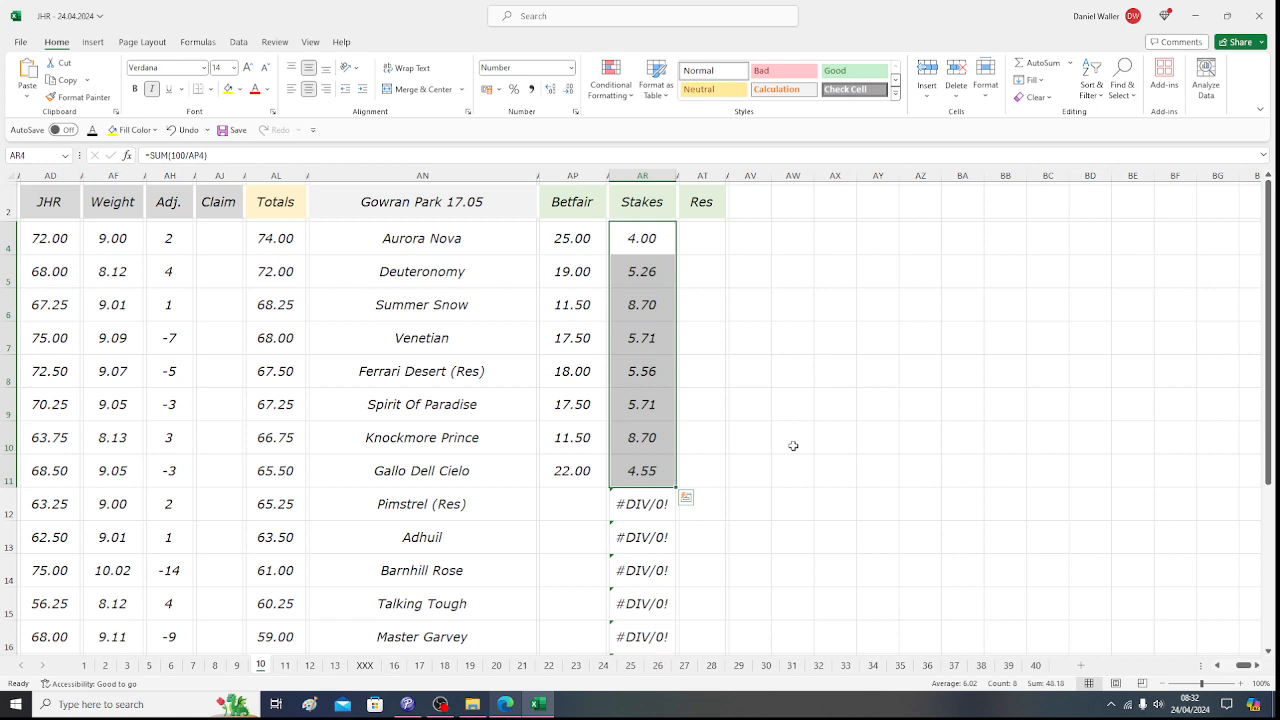
click(630, 508)
text(1.82)
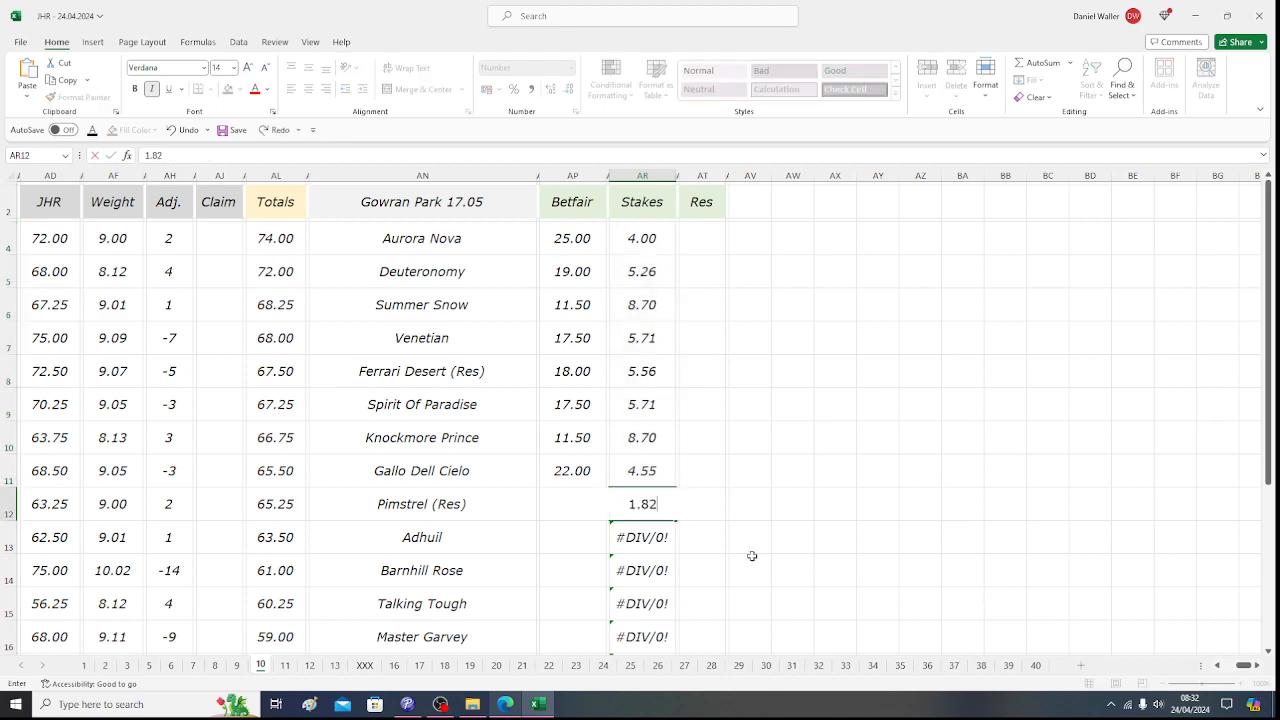
key(Left)
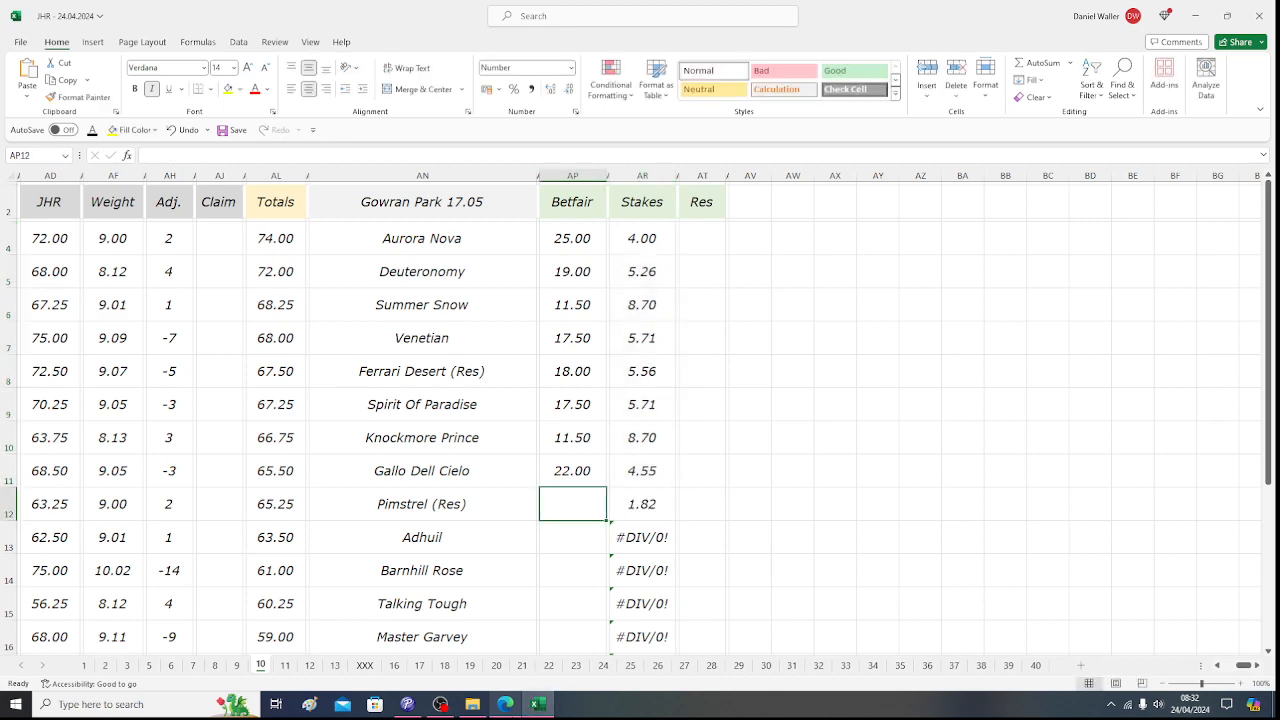
- Find reserve Pimstrel's back odds on Matchbook and enter 21 as its Betfair odds in the Excel sheet
click(505, 704)
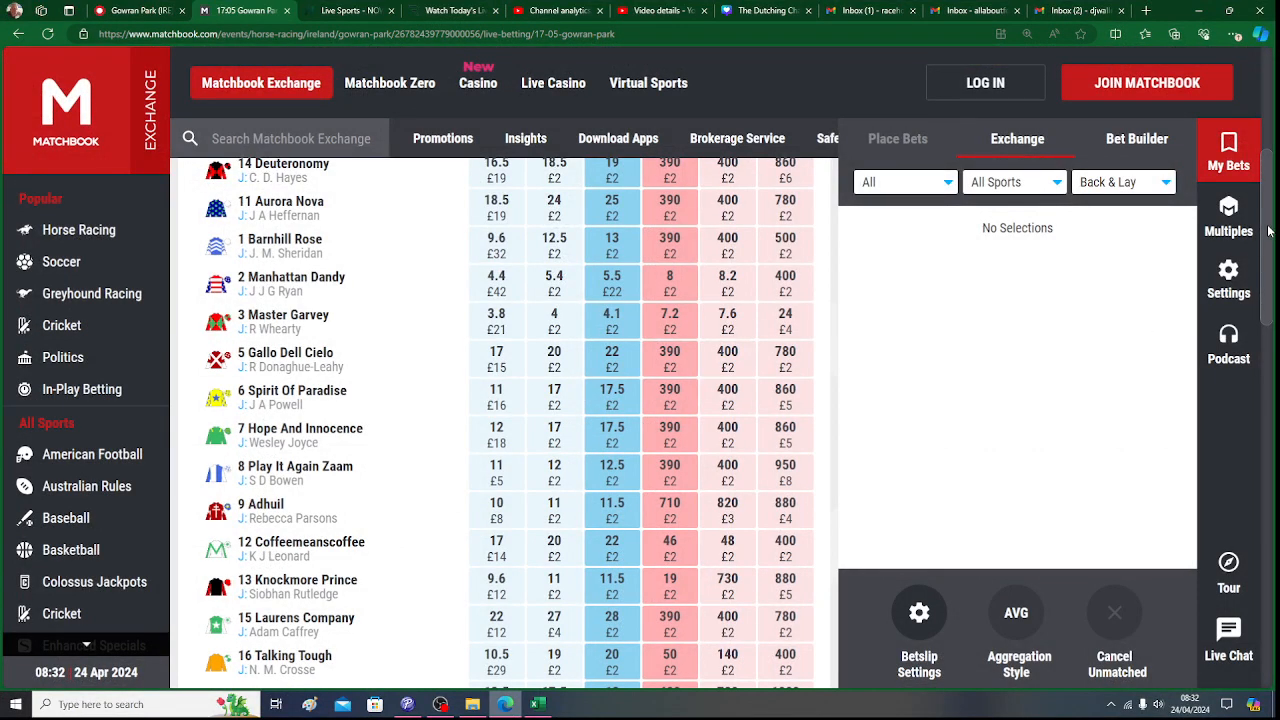
drag(1271, 232, 1271, 292)
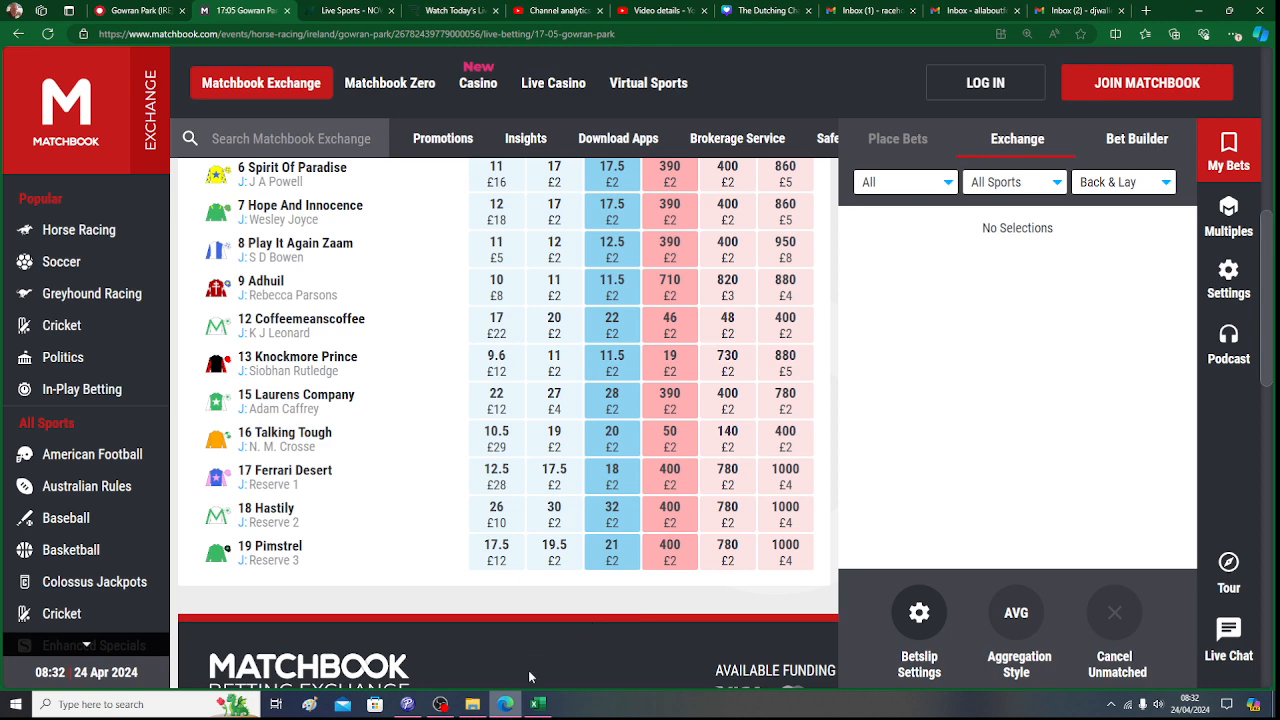
click(537, 705)
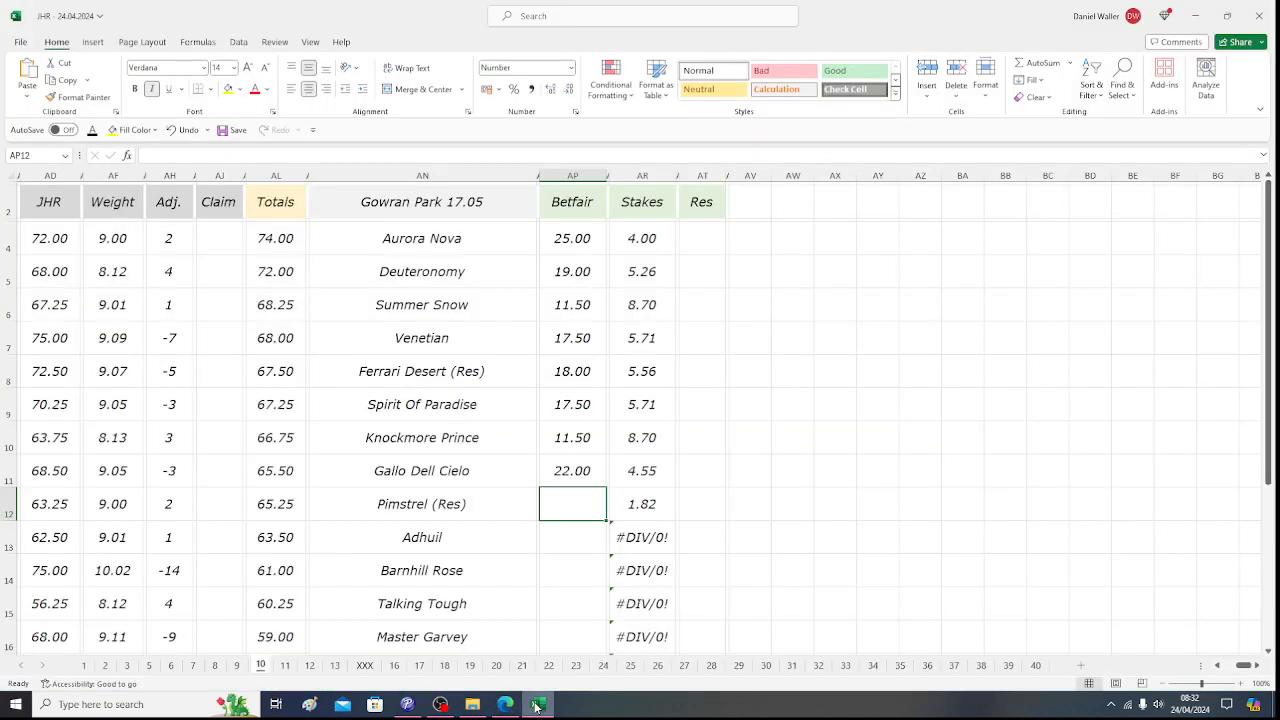
text(21)
key(Return)
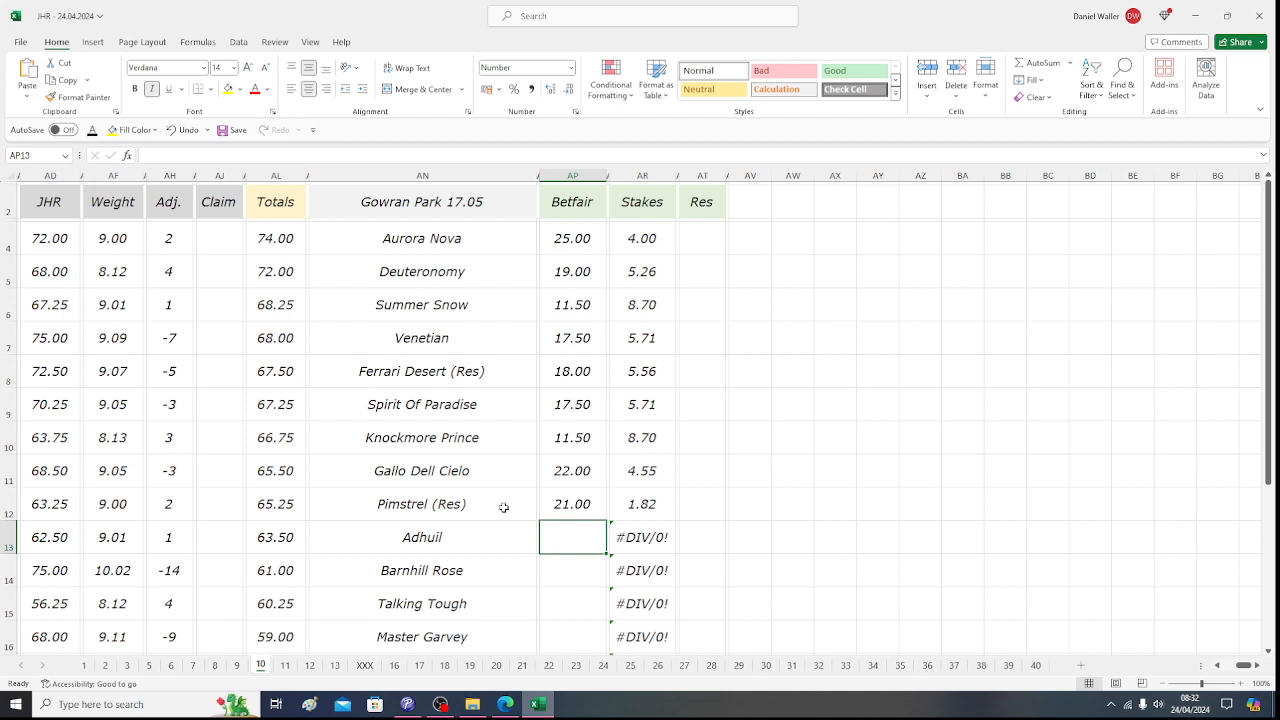
- Review the selected horses in the Gowran Park 17.05 race one by one, from Aurora Nova down to Pimstrel (Res)
click(505, 250)
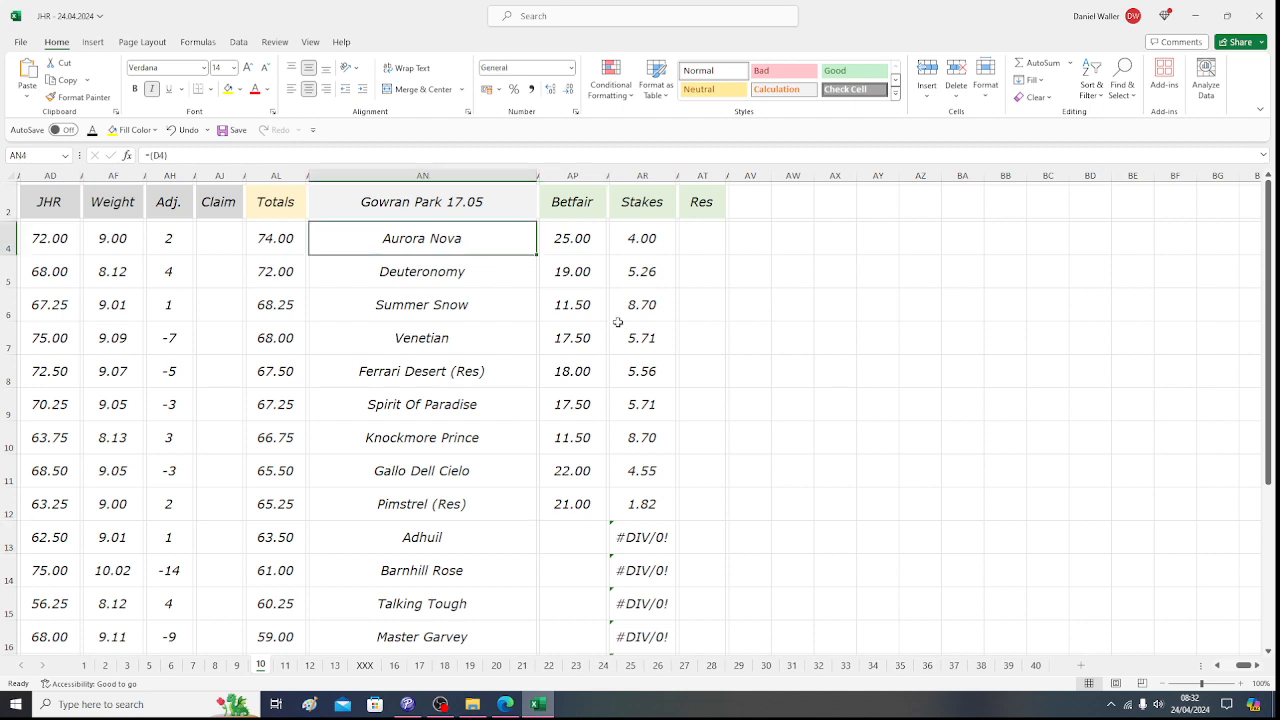
key(Down)
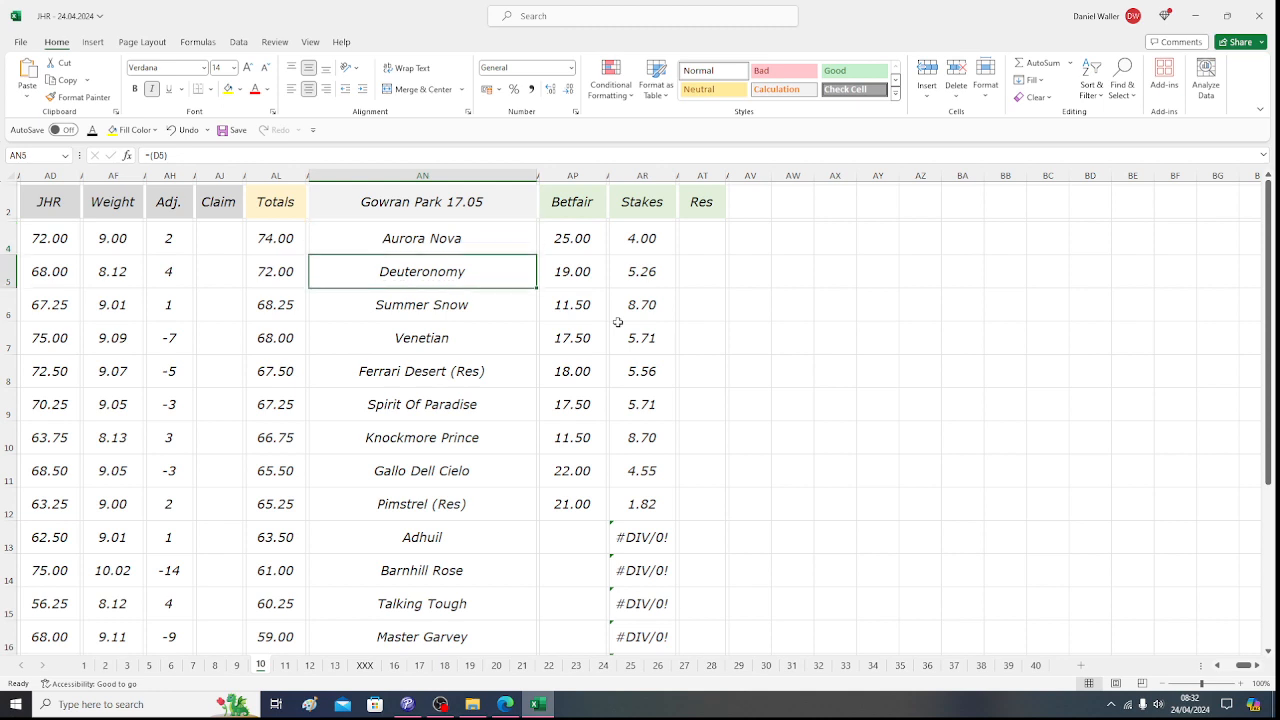
key(Down)
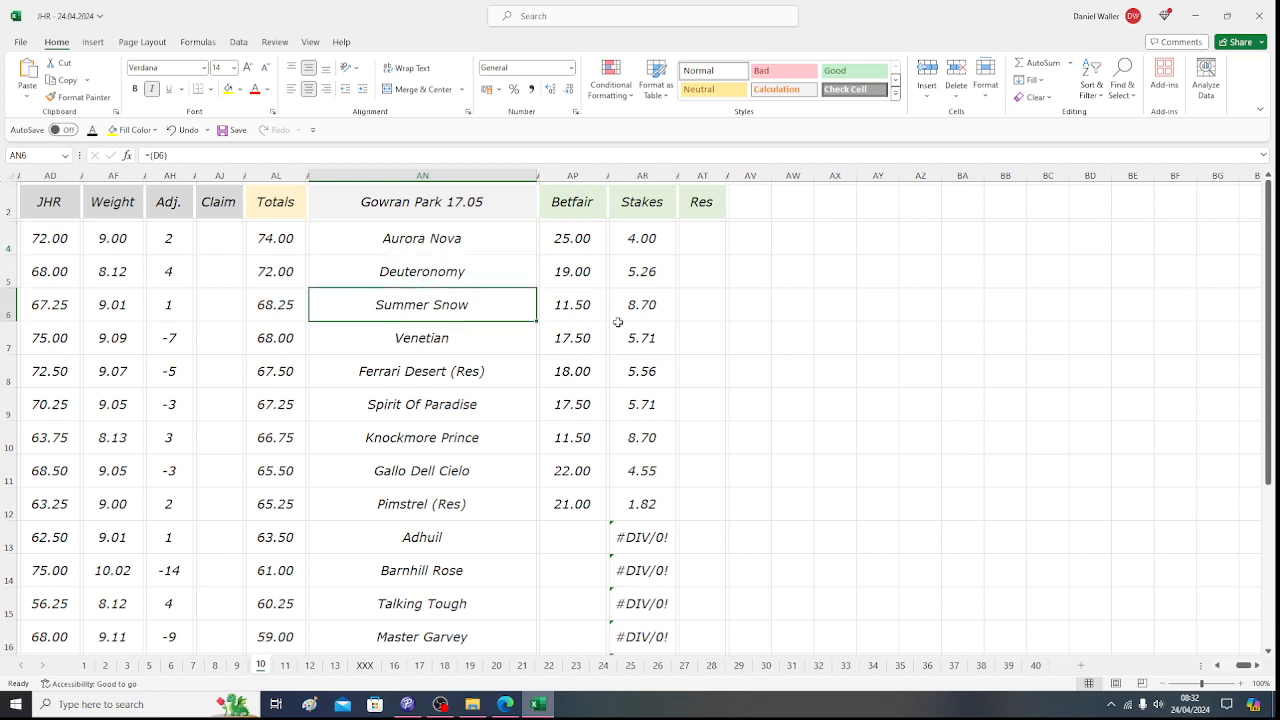
key(Down)
key(Down)
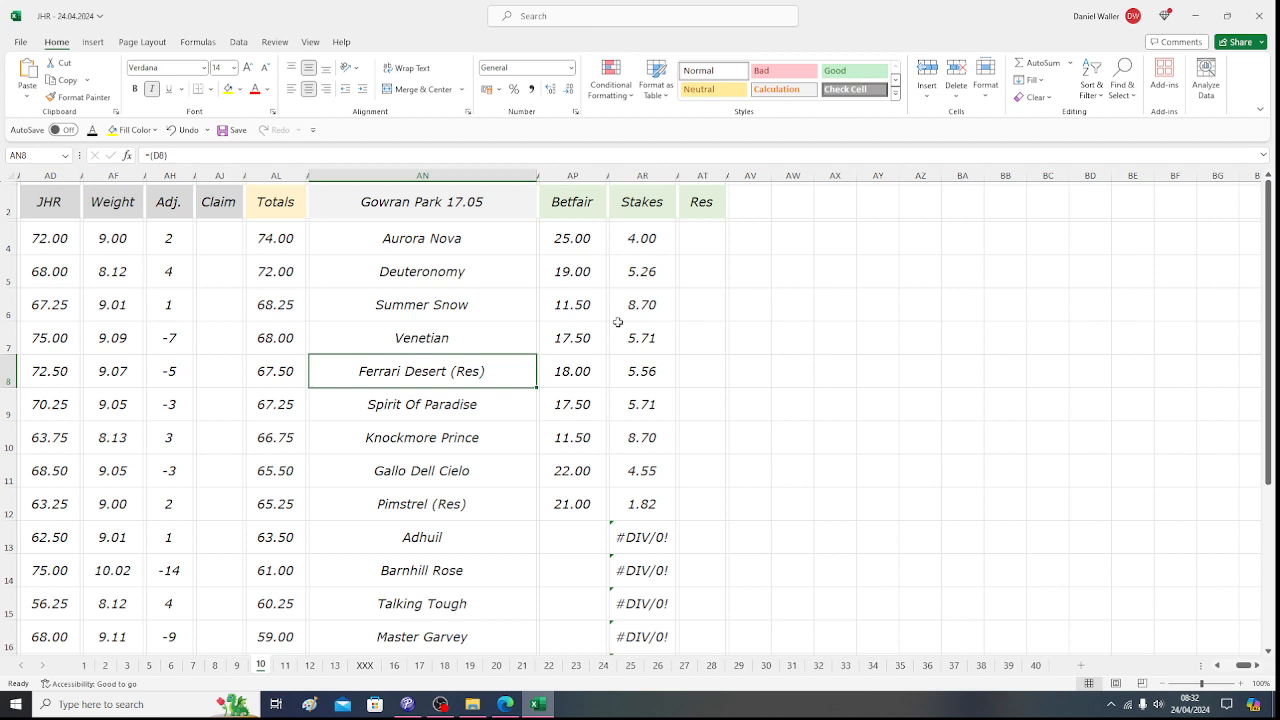
key(Down)
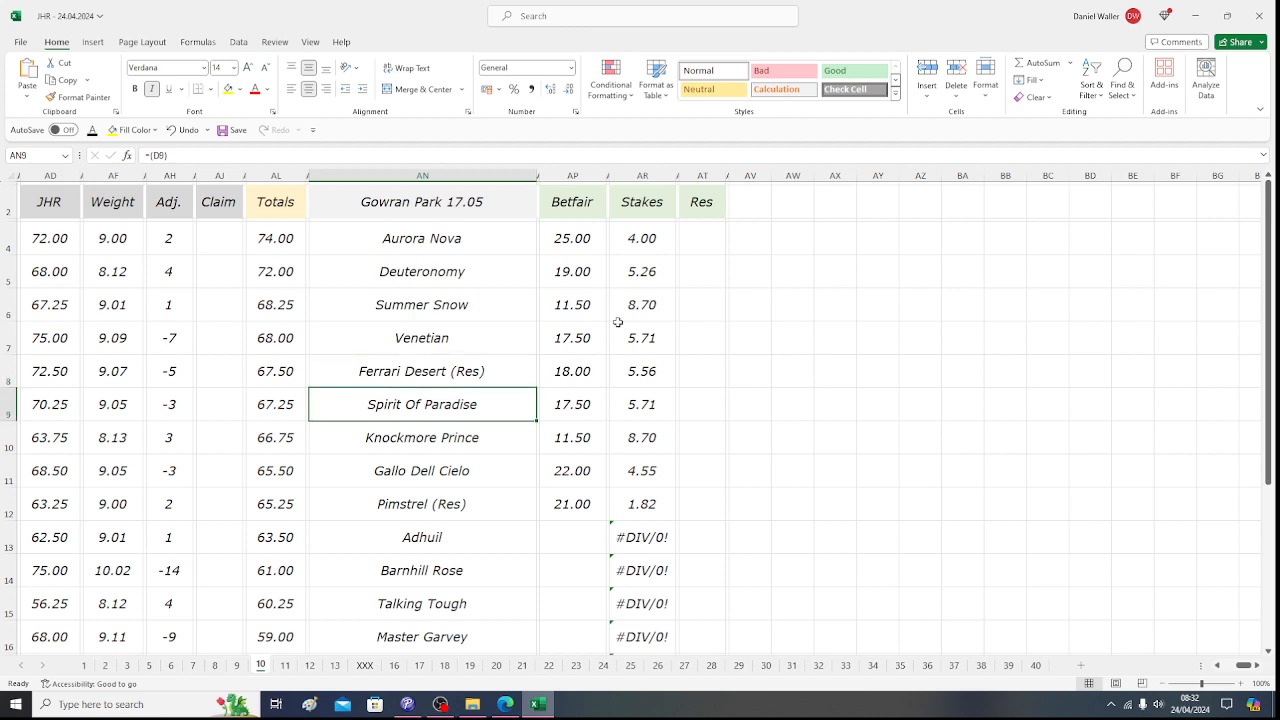
key(Down)
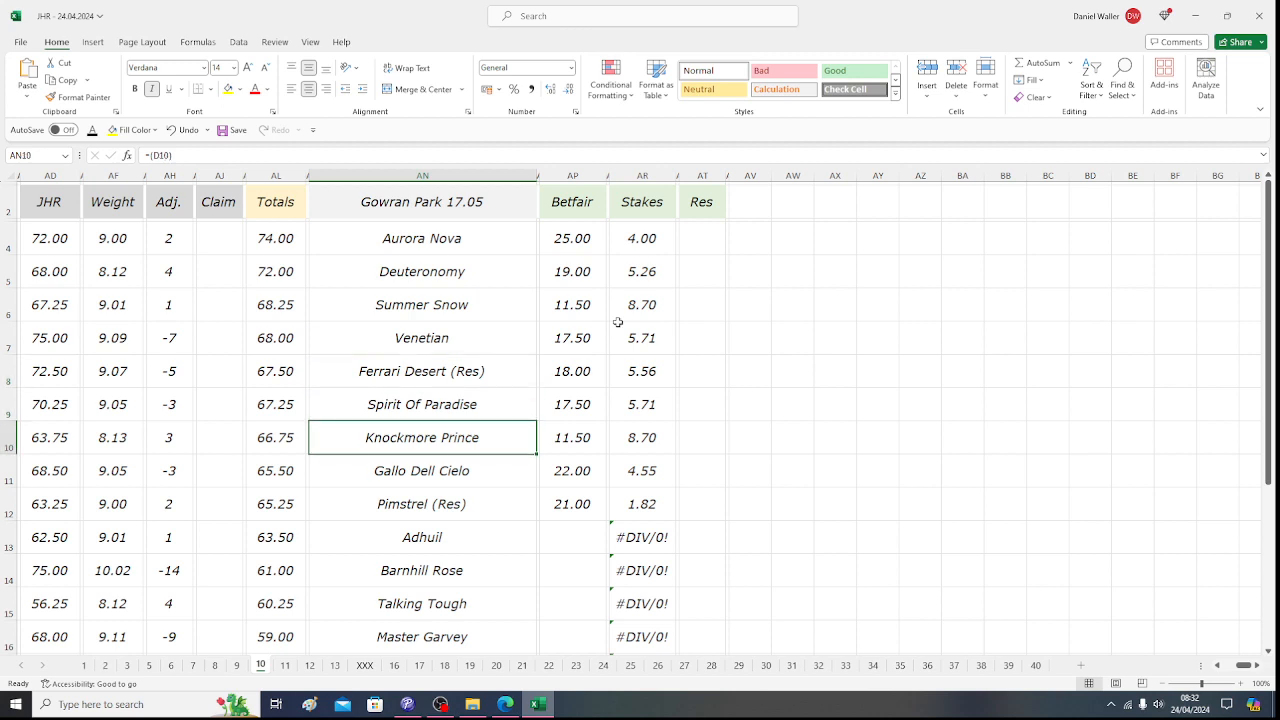
key(Down)
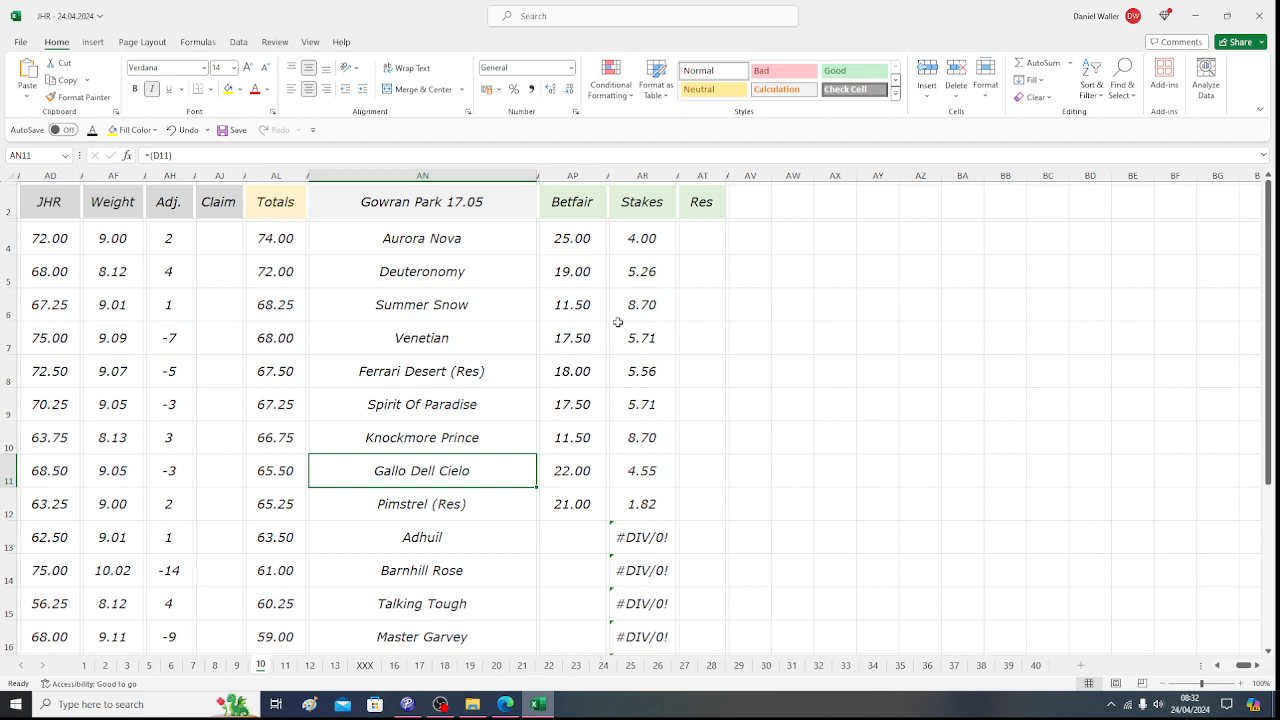
key(Down)
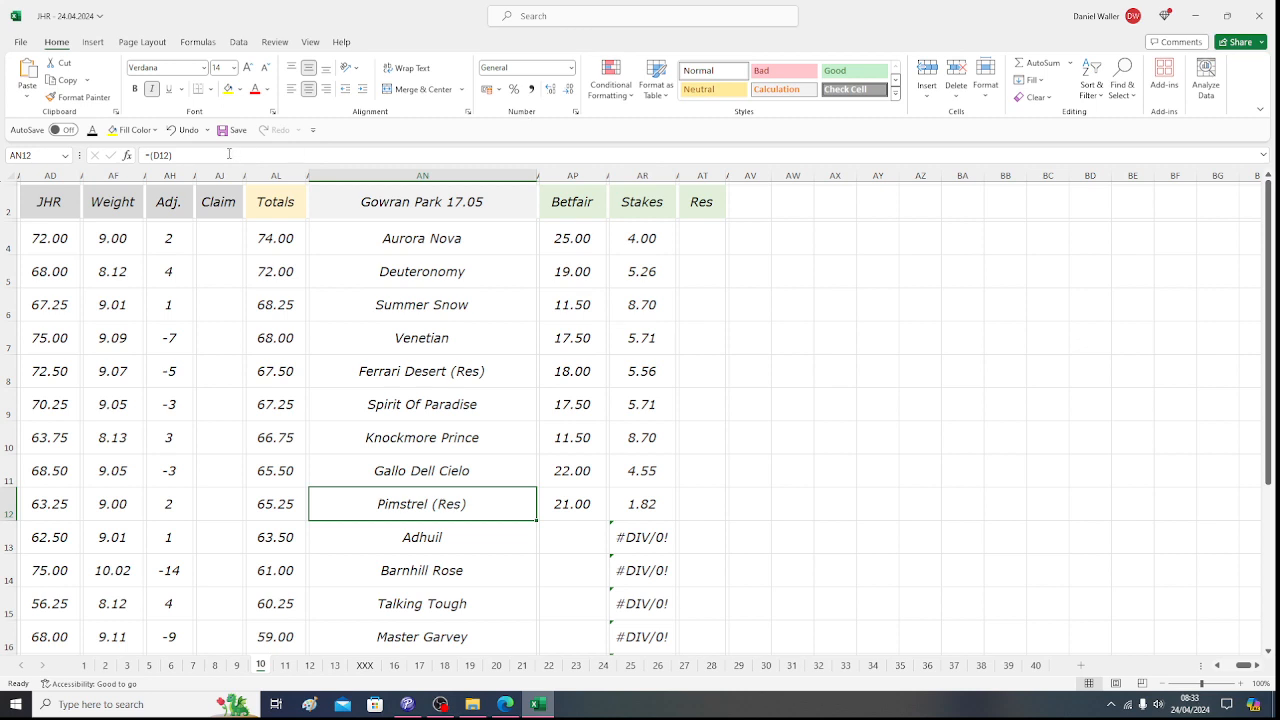
- Open the Gowran Park 17.40 sheet and go to Everylittlestep's empty Betfair odds cell beside the rating totals
click(58, 210)
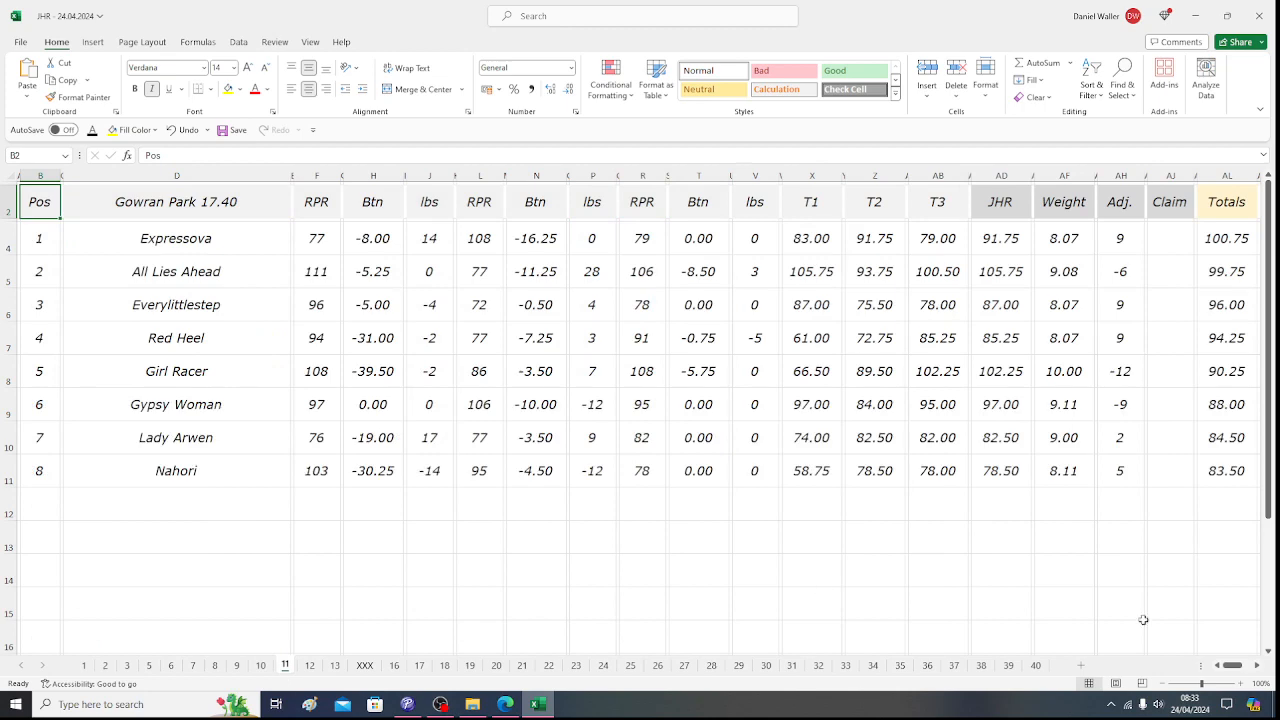
click(1256, 668)
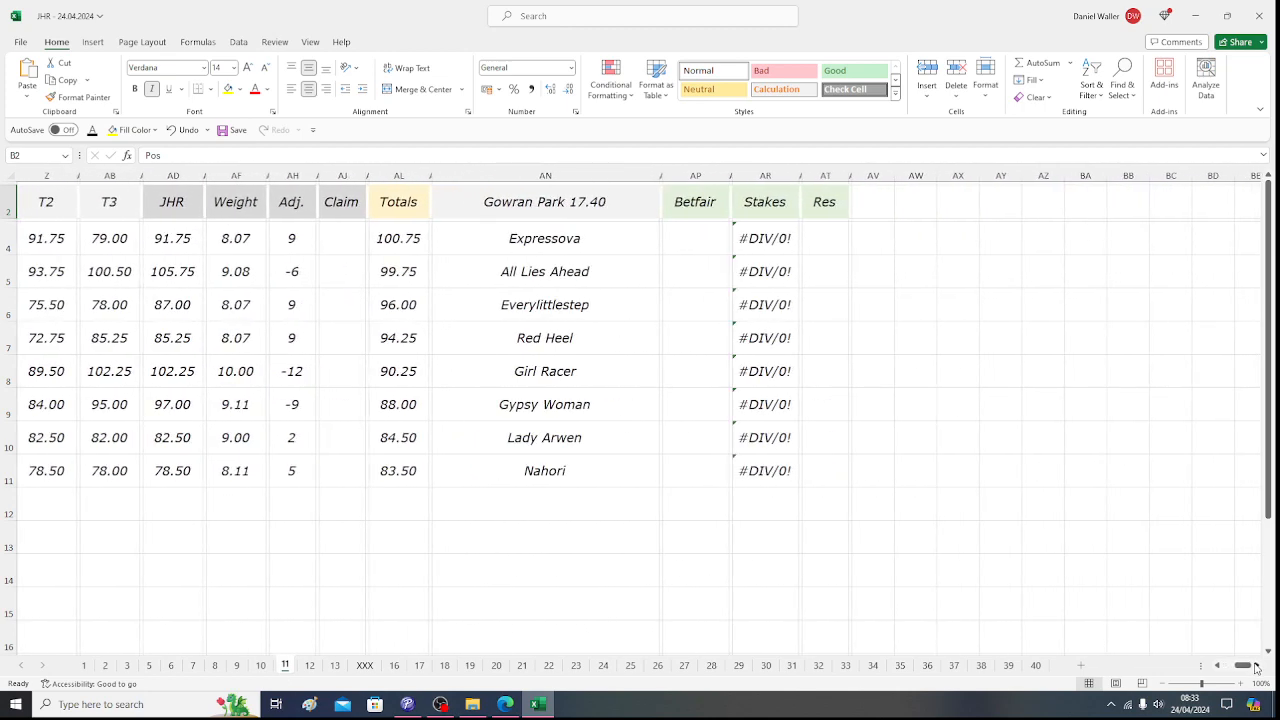
click(1256, 668)
click(1256, 668)
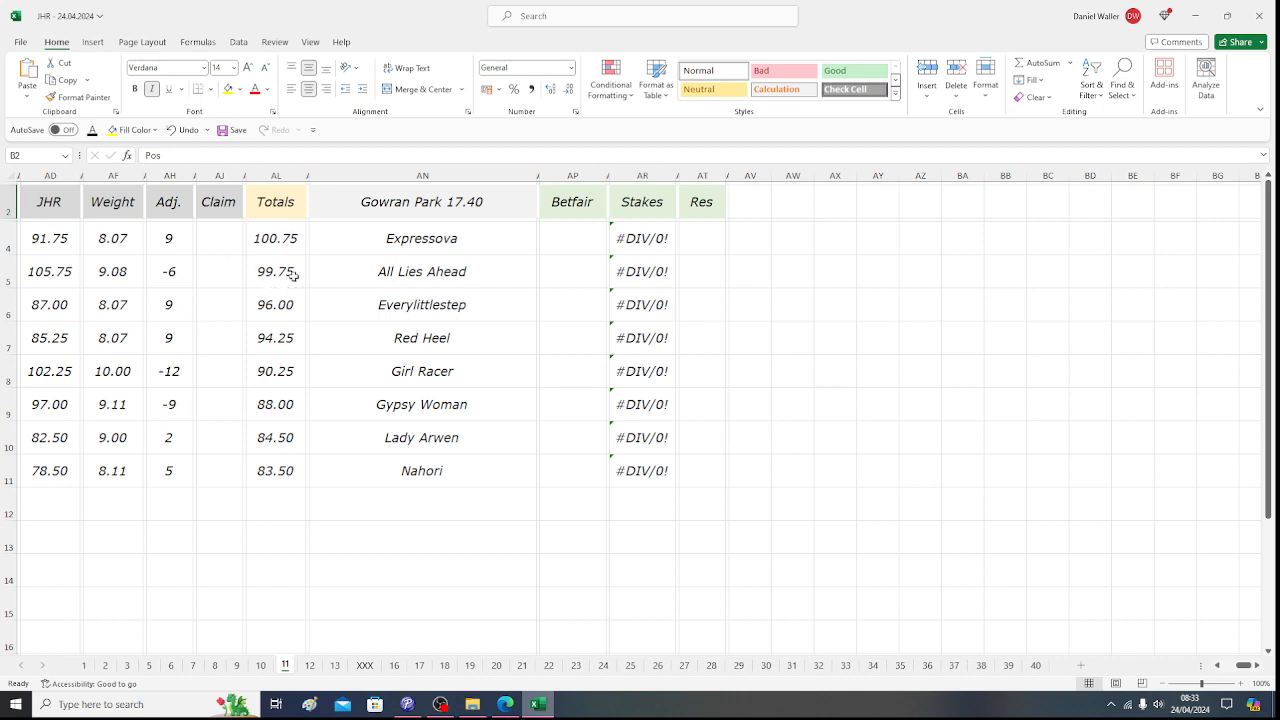
click(596, 314)
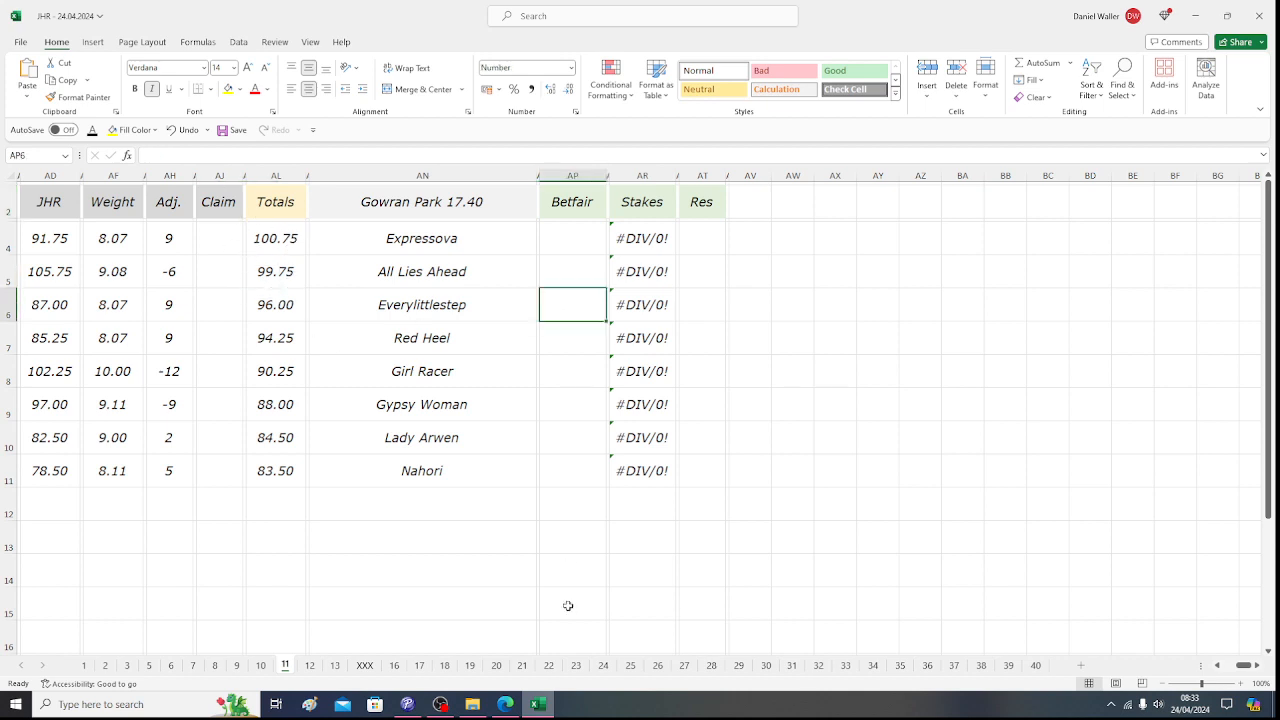
- Open the 17:40 Gowran Park market on Matchbook, look up Expressova's back odds, and return to the Excel sheet
click(505, 704)
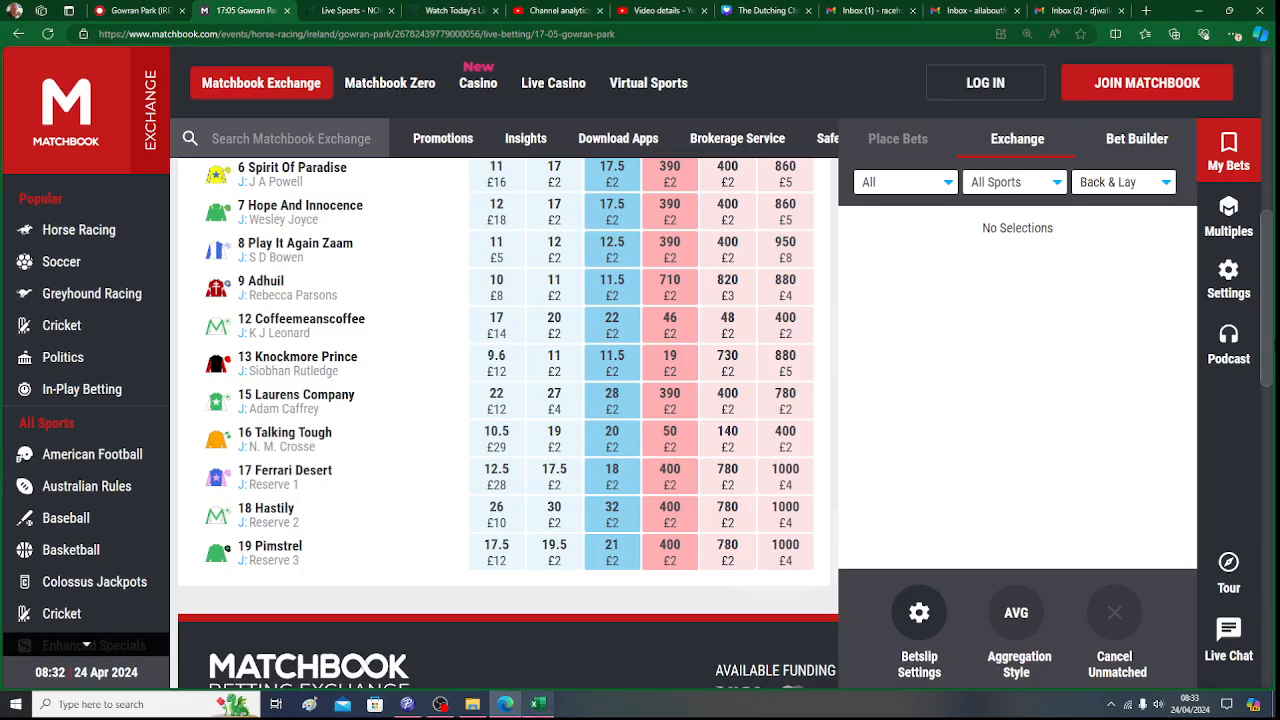
drag(1266, 323, 1266, 170)
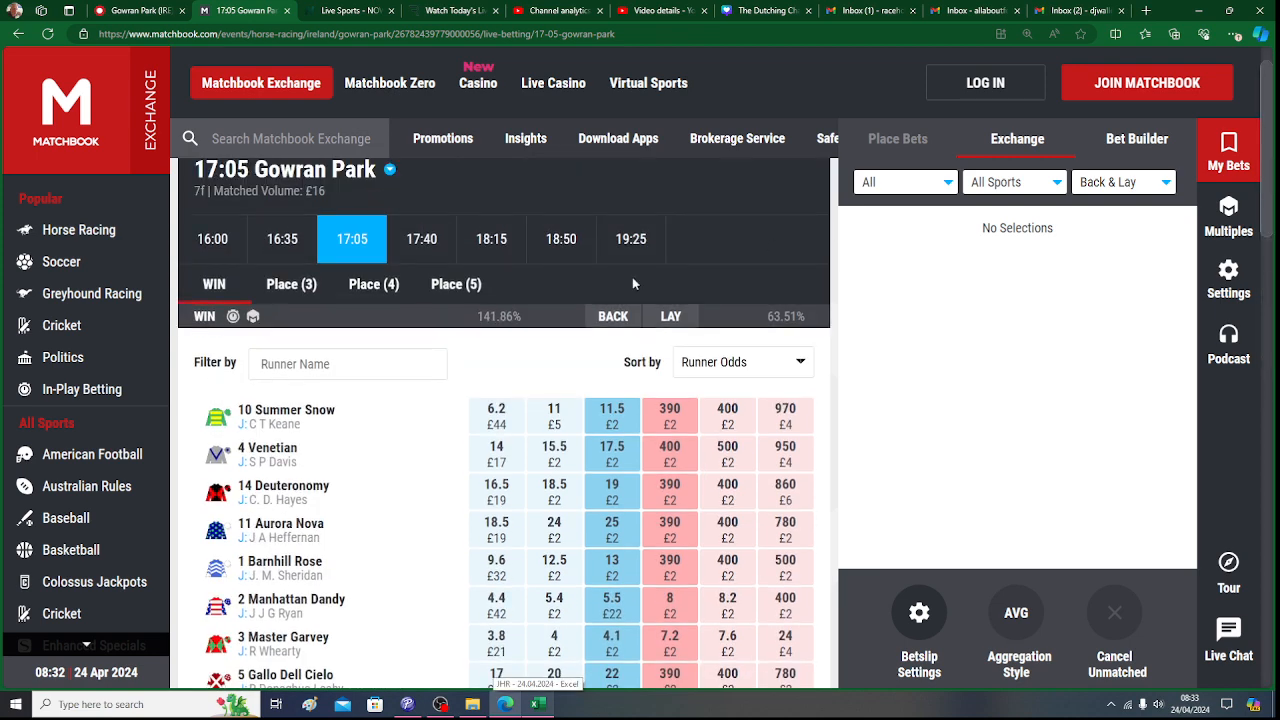
click(417, 235)
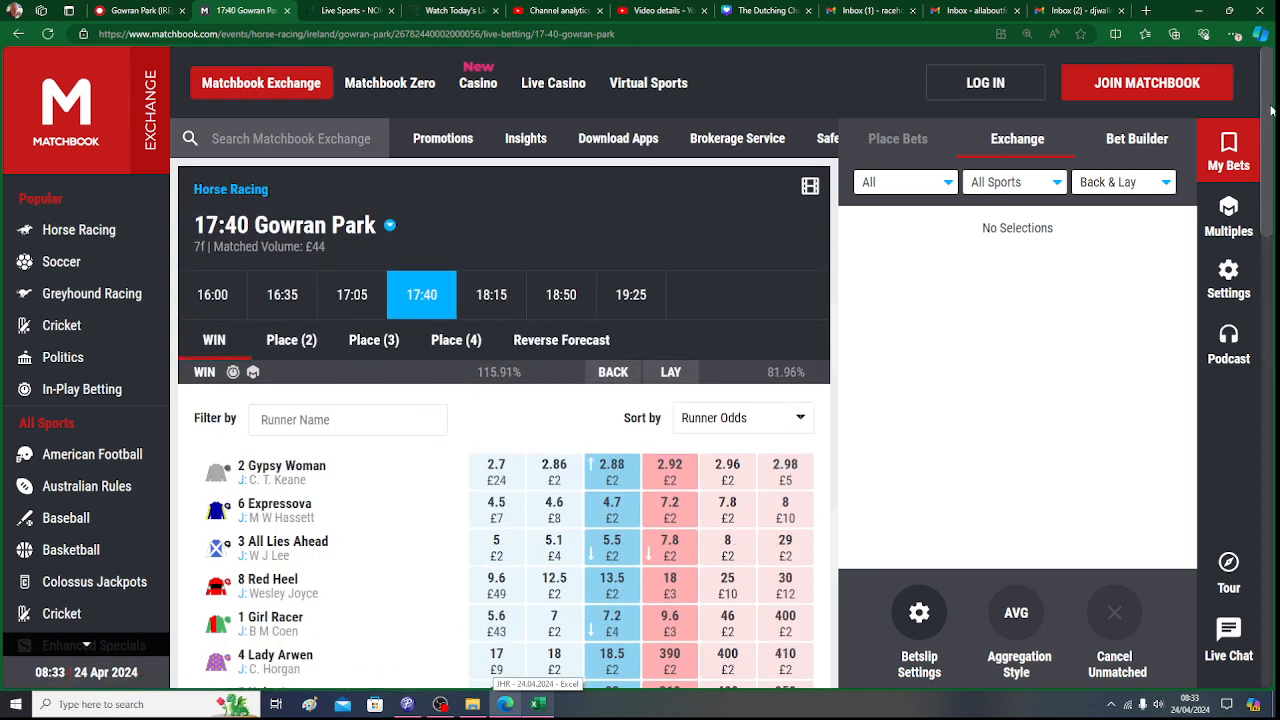
drag(1267, 102, 1268, 173)
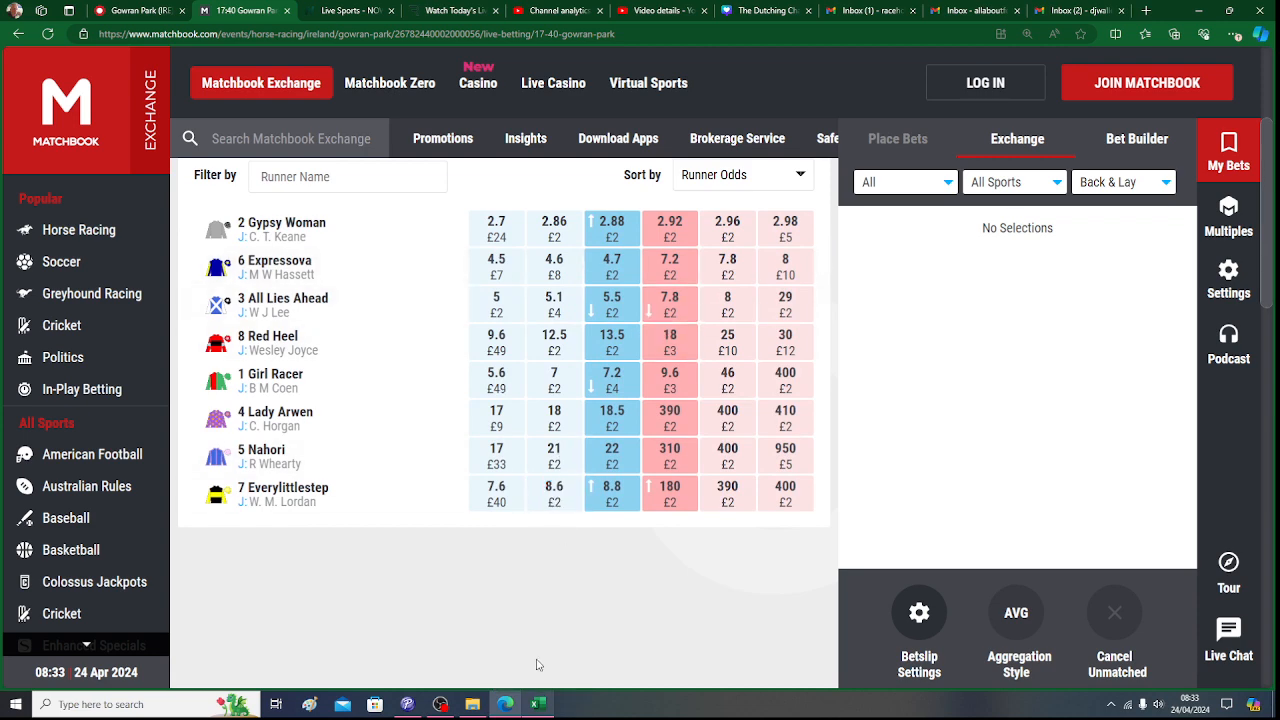
key(alt+Tab)
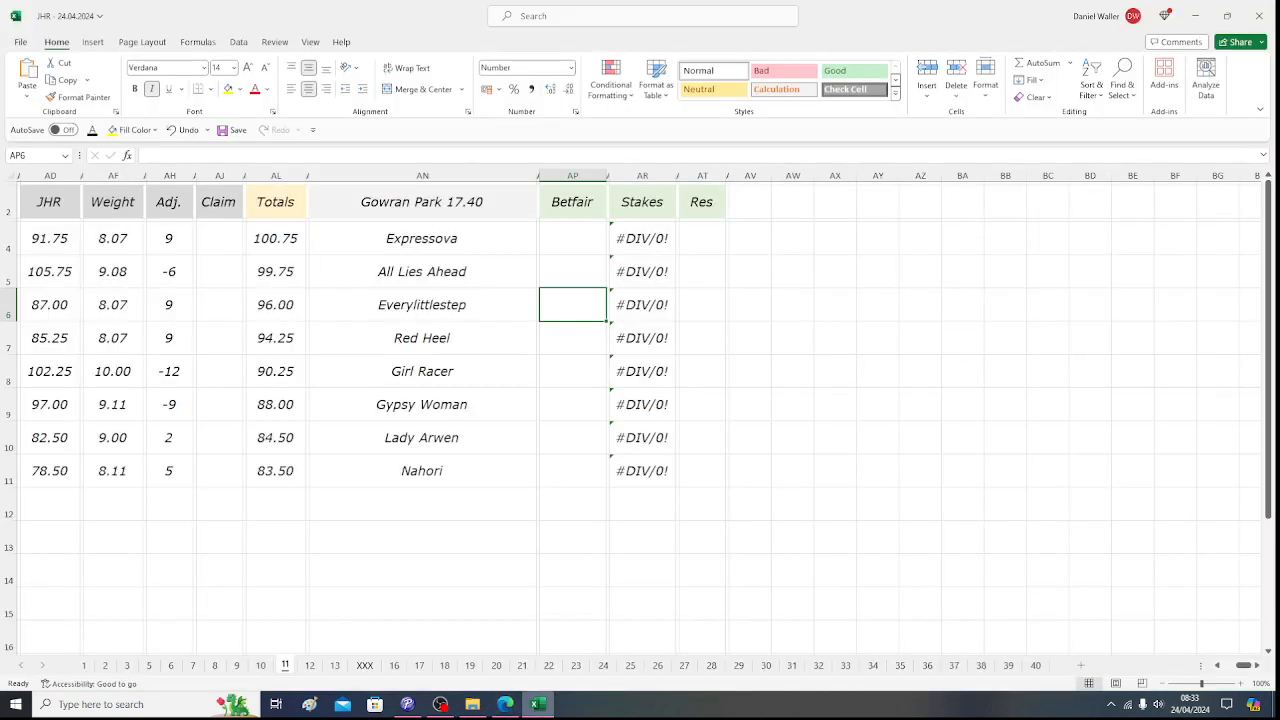
key(alt+Tab)
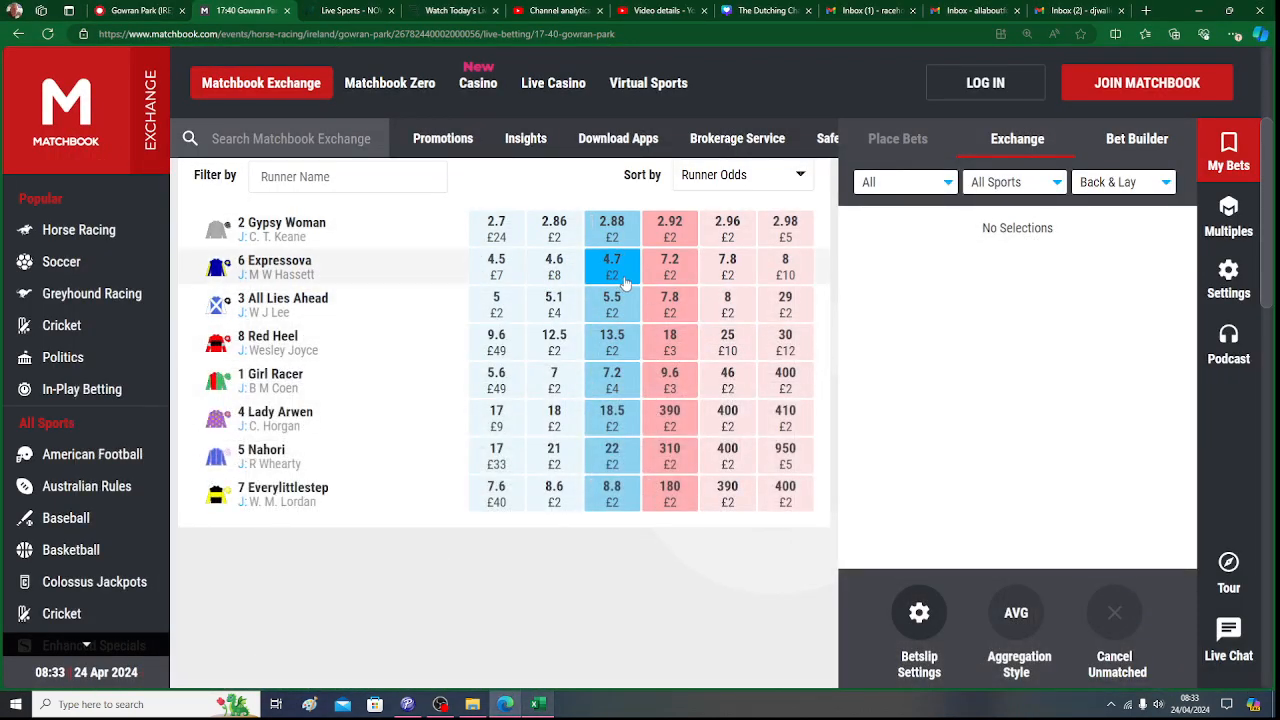
click(540, 705)
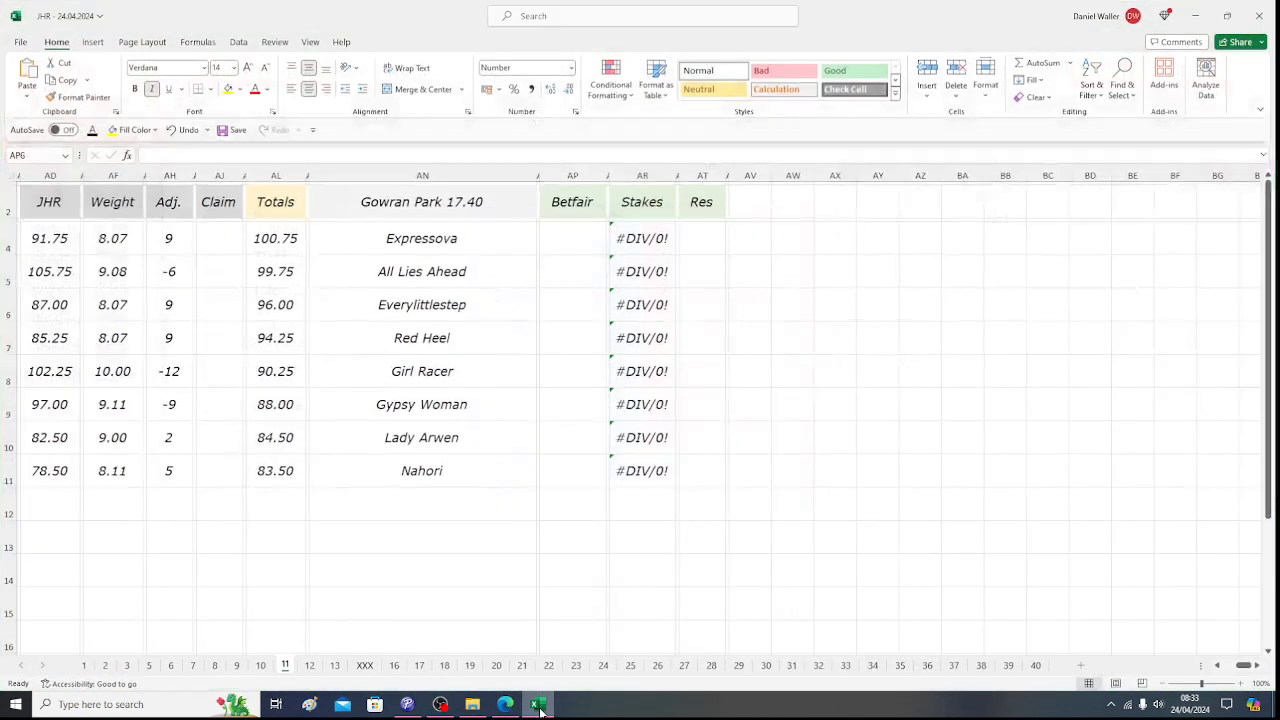
text(4.7)
key(Up)
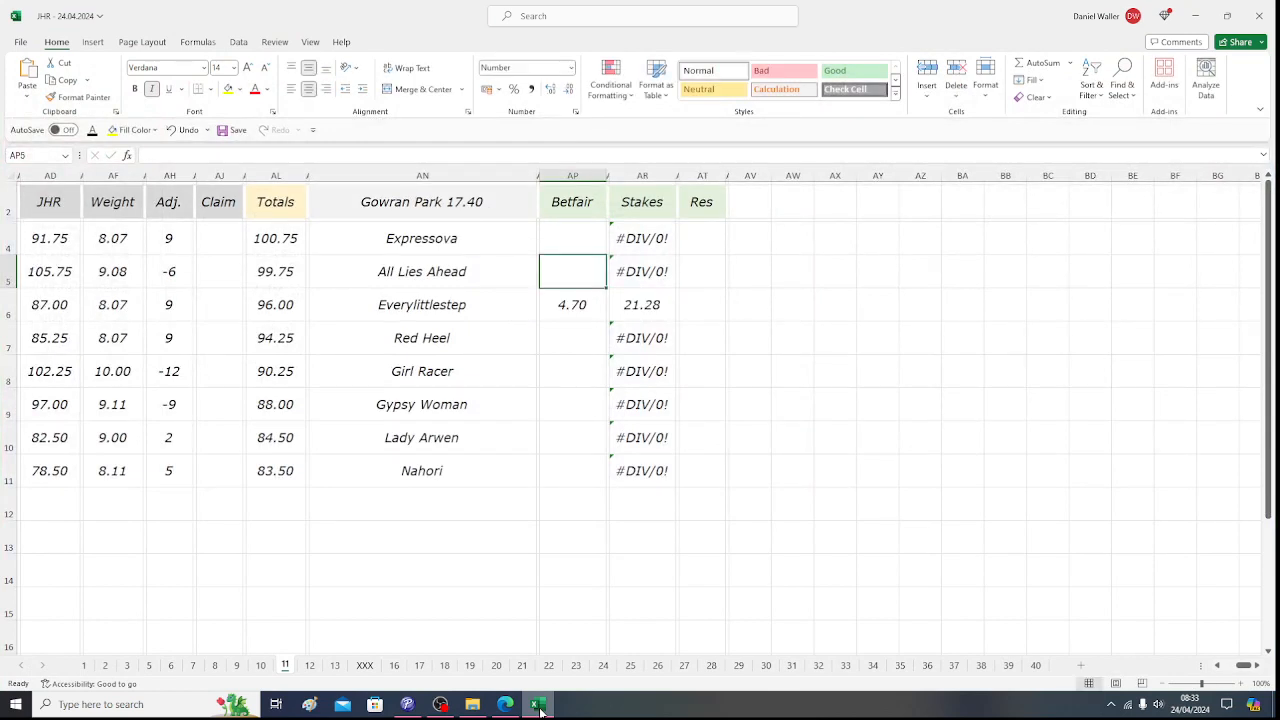
key(Down)
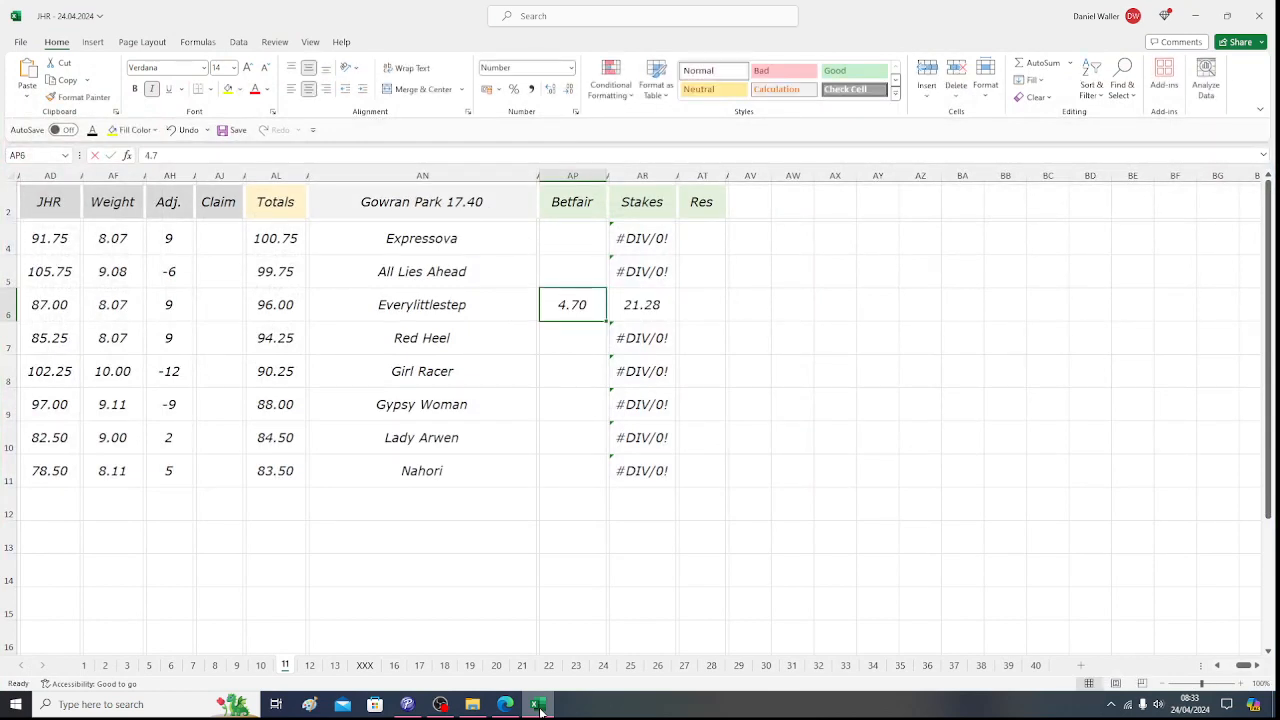
key(Delete)
- Enter 4.7 as the Betfair odds for Expressova
key(Up)
key(Up)
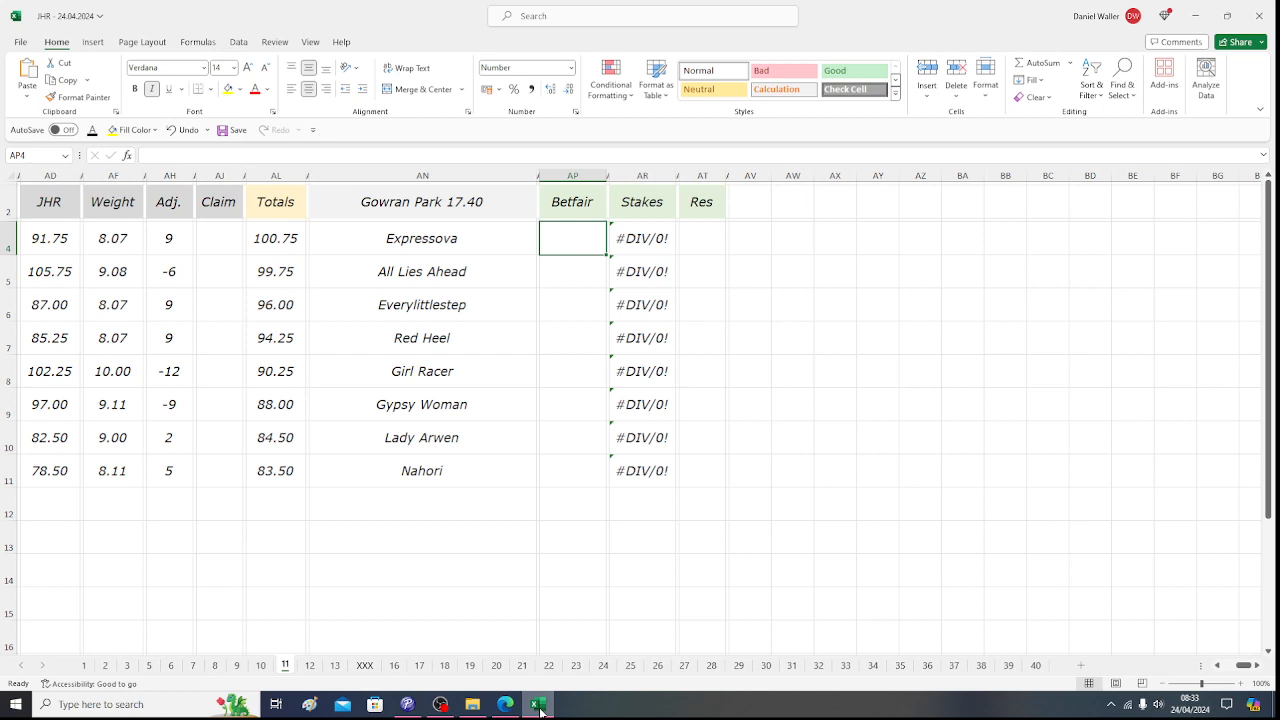
text(4.7)
key(Return)
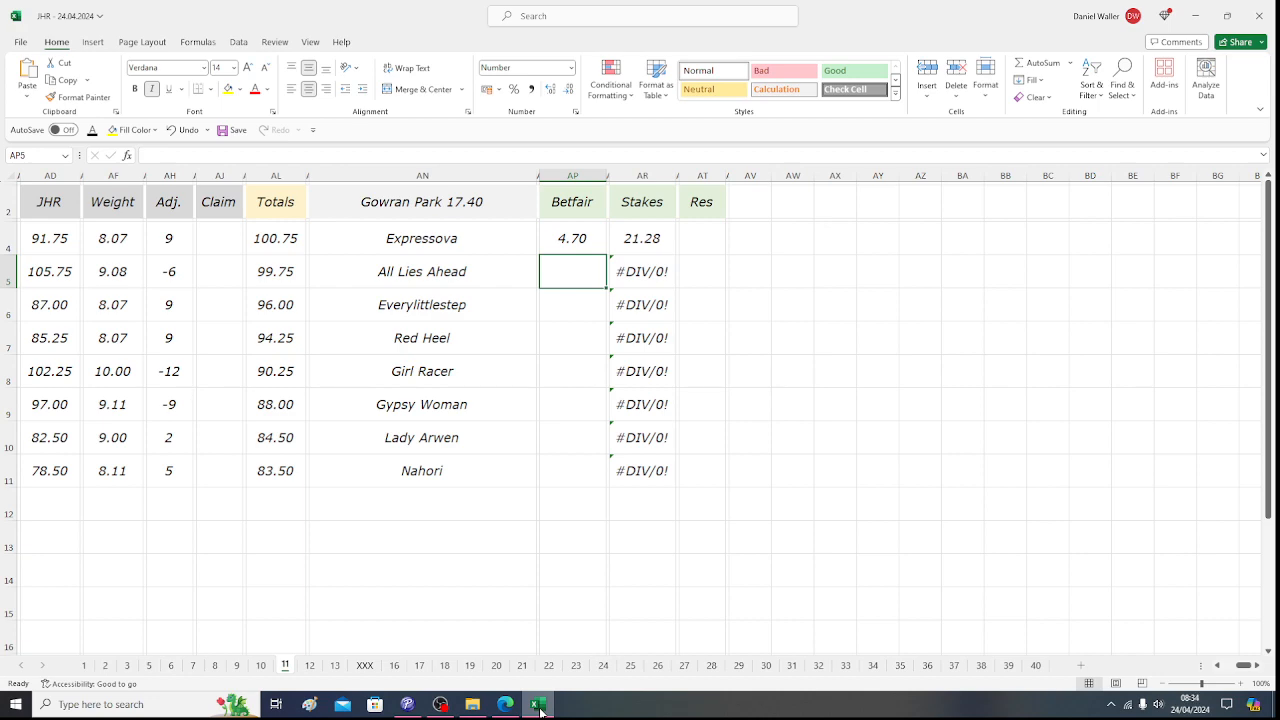
- Look up All Lies Ahead's back odds on Matchbook and enter 5.5 as its Betfair odds in the Excel sheet
click(540, 705)
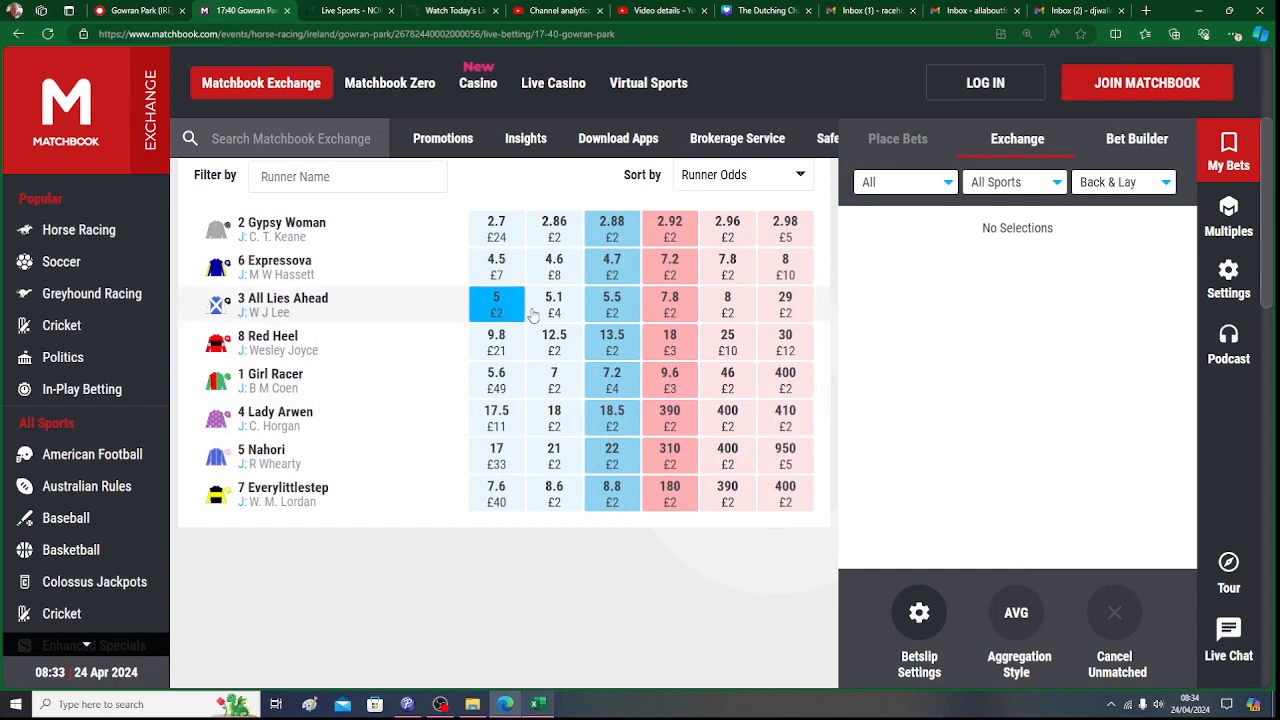
click(540, 705)
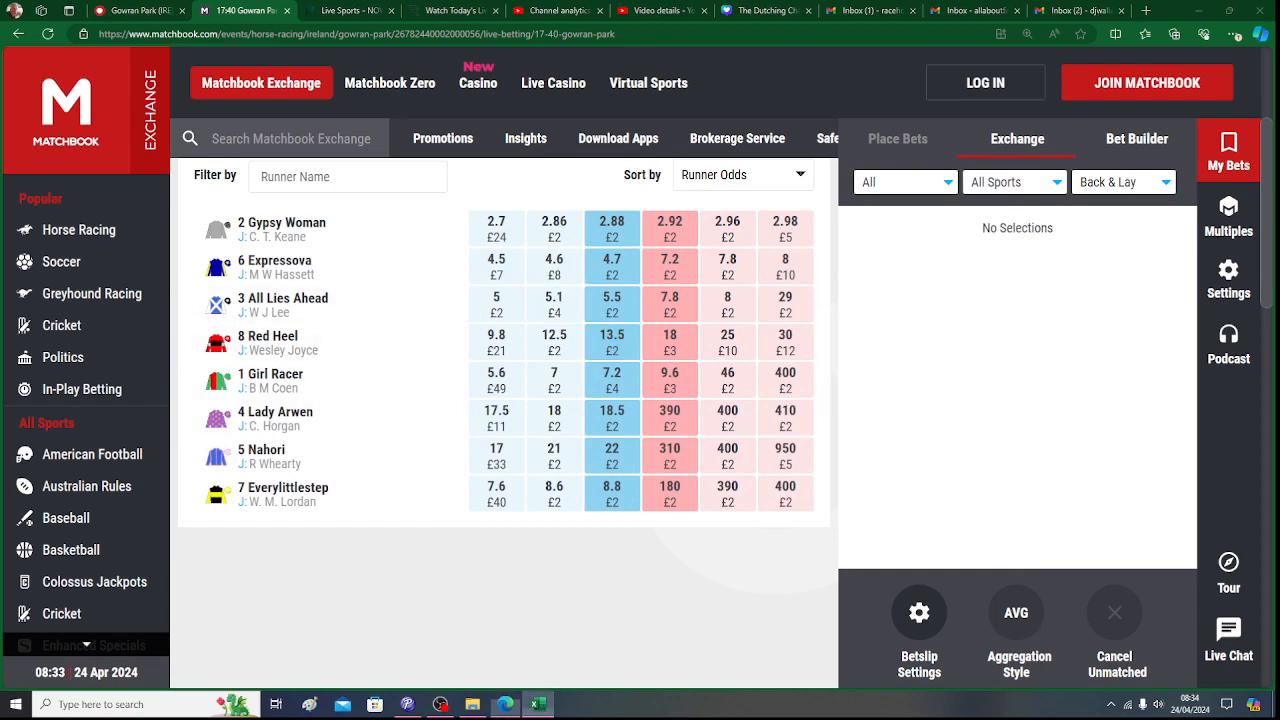
text(5.5)
key(Return)
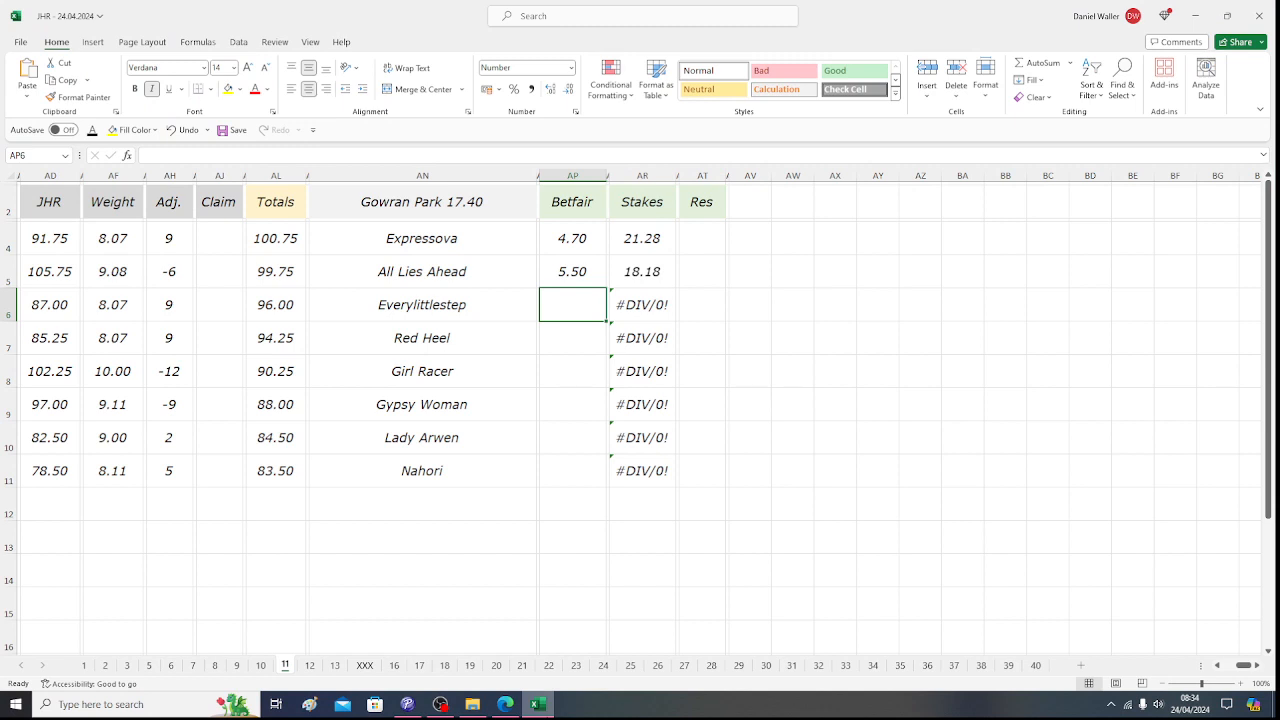
- Look up Everylittlestep's back odds on Matchbook and enter 8.8 as its Betfair odds in the Excel sheet
click(540, 705)
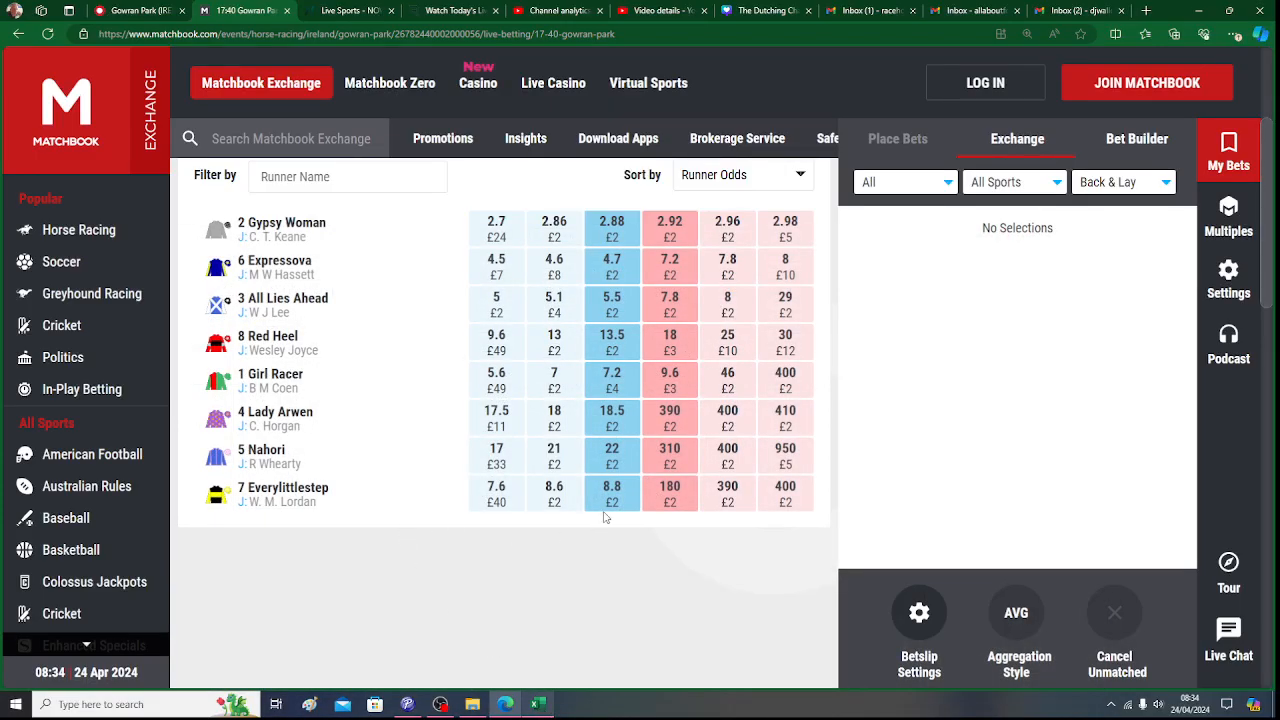
click(537, 704)
text(8)
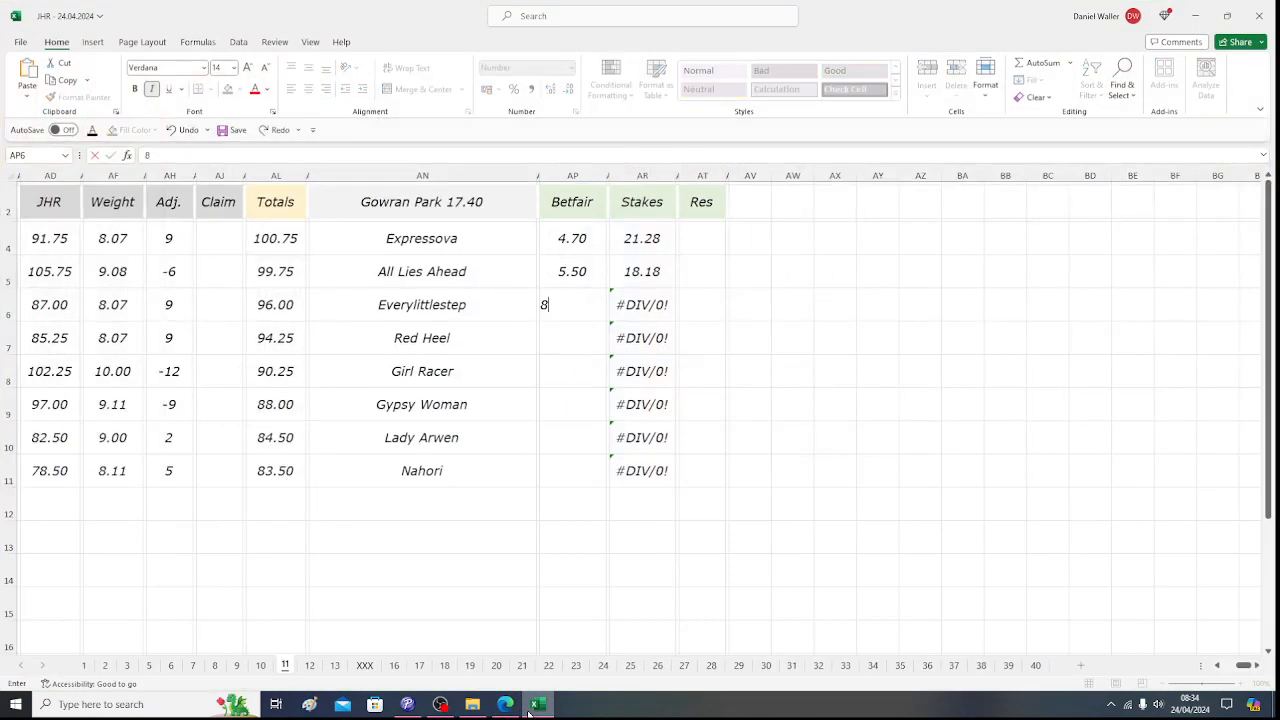
text(.8)
key(Return)
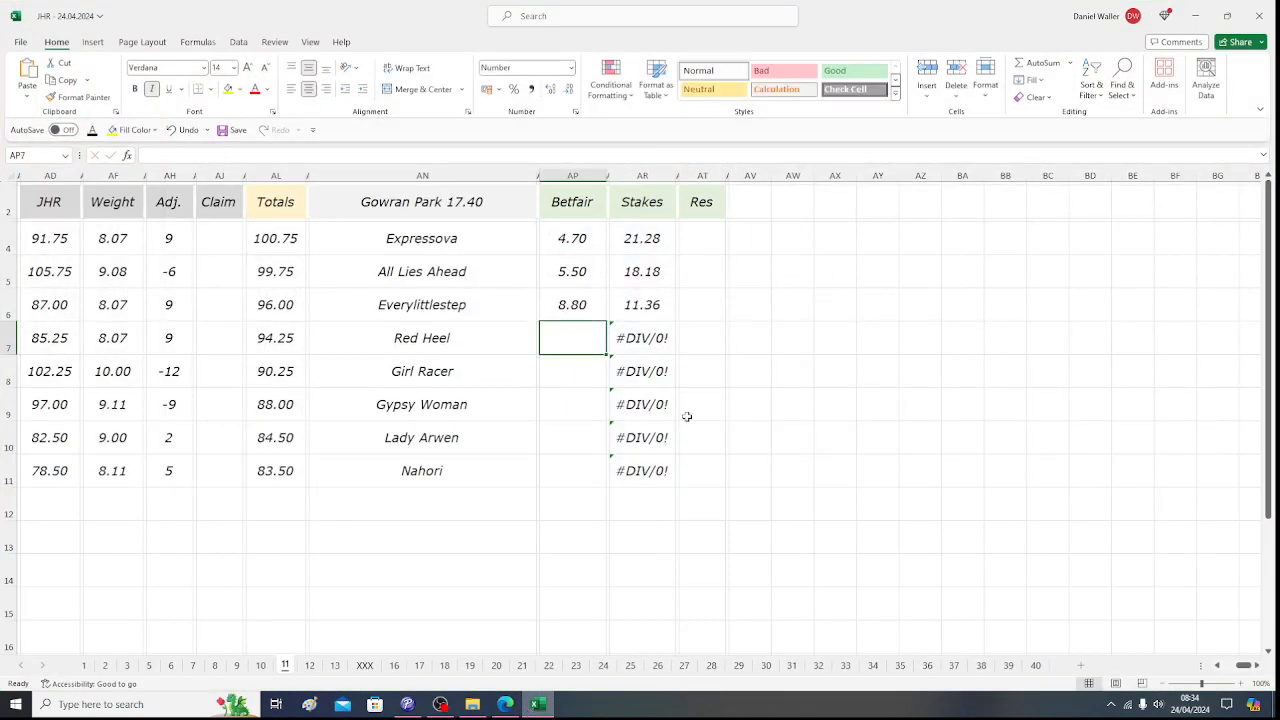
- Enter 10.54 as Everylittlestep's stake, checking the stakes total from Expressova downward before and after the change
drag(631, 238, 634, 268)
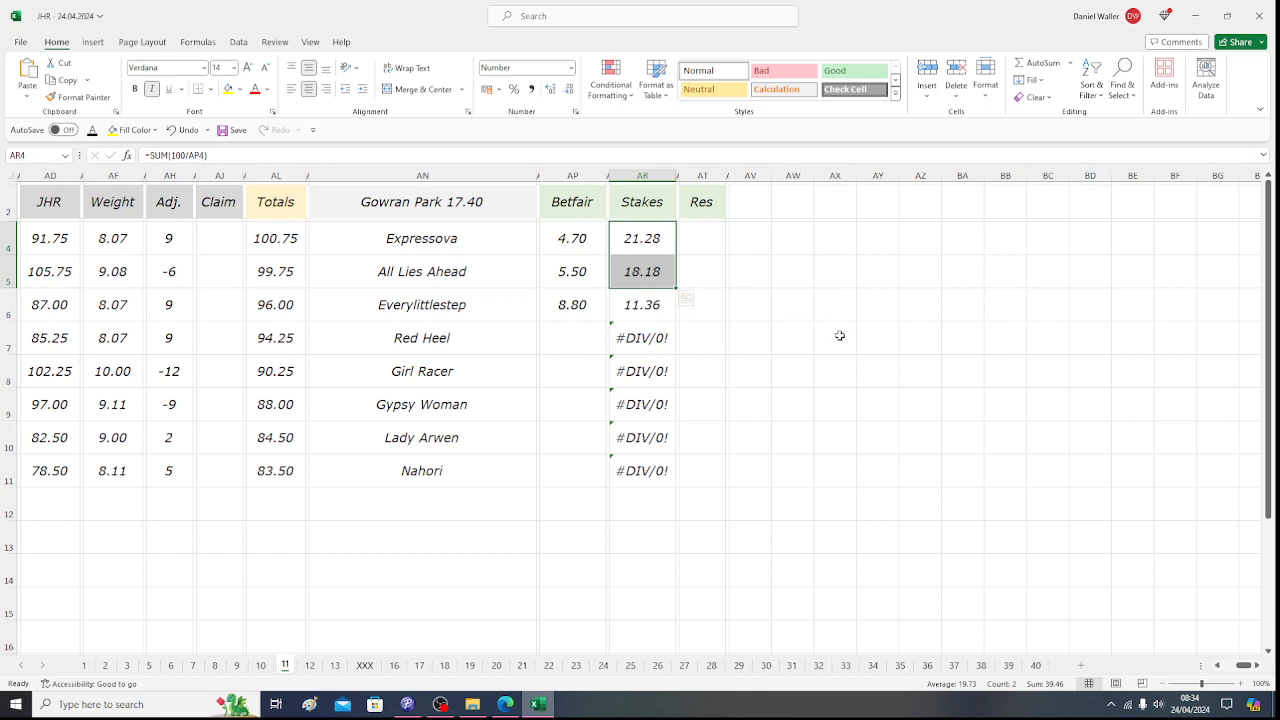
click(650, 307)
text(10.54)
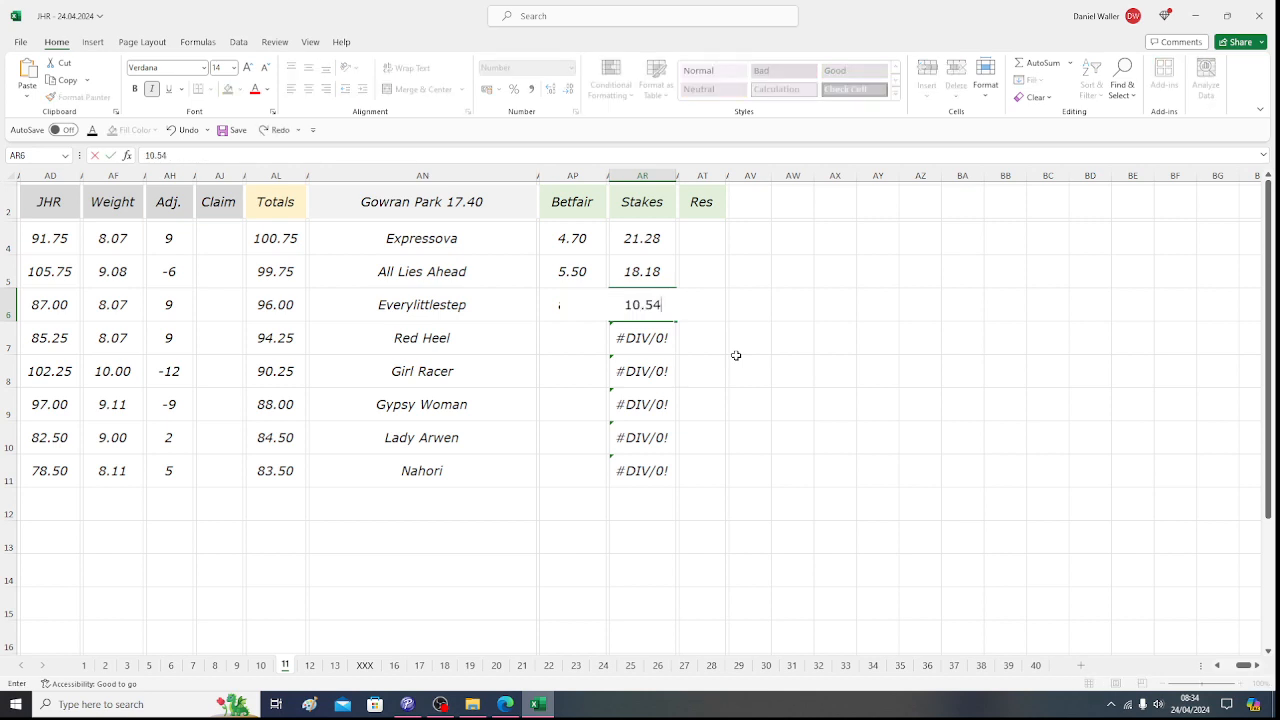
key(Return)
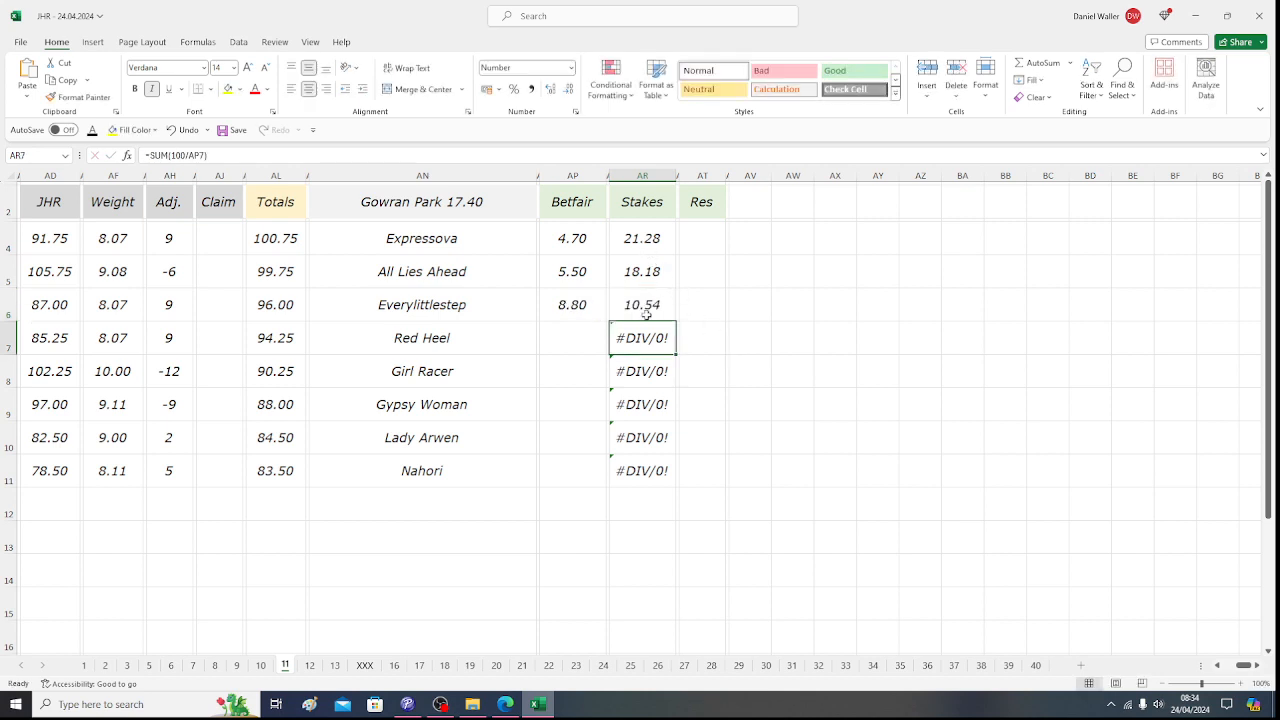
click(641, 248)
drag(640, 257, 642, 305)
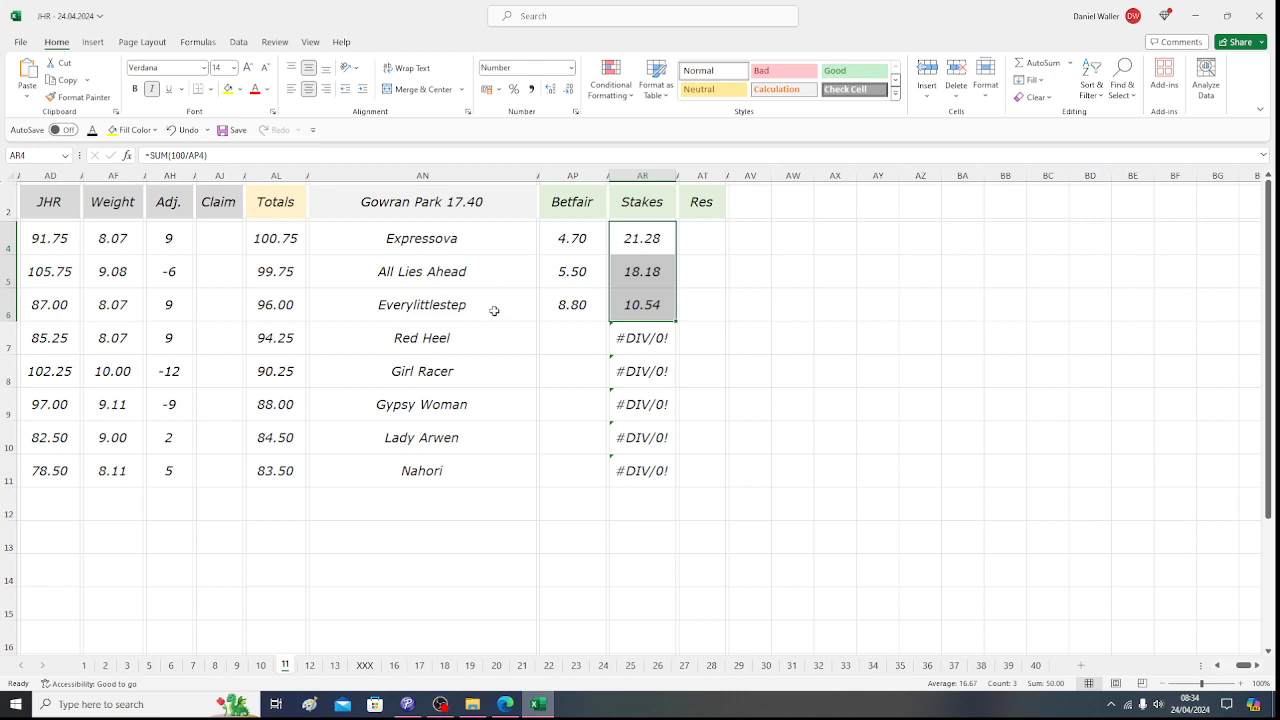
- Open the Gowran Park 18.15 race sheet
click(66, 205)
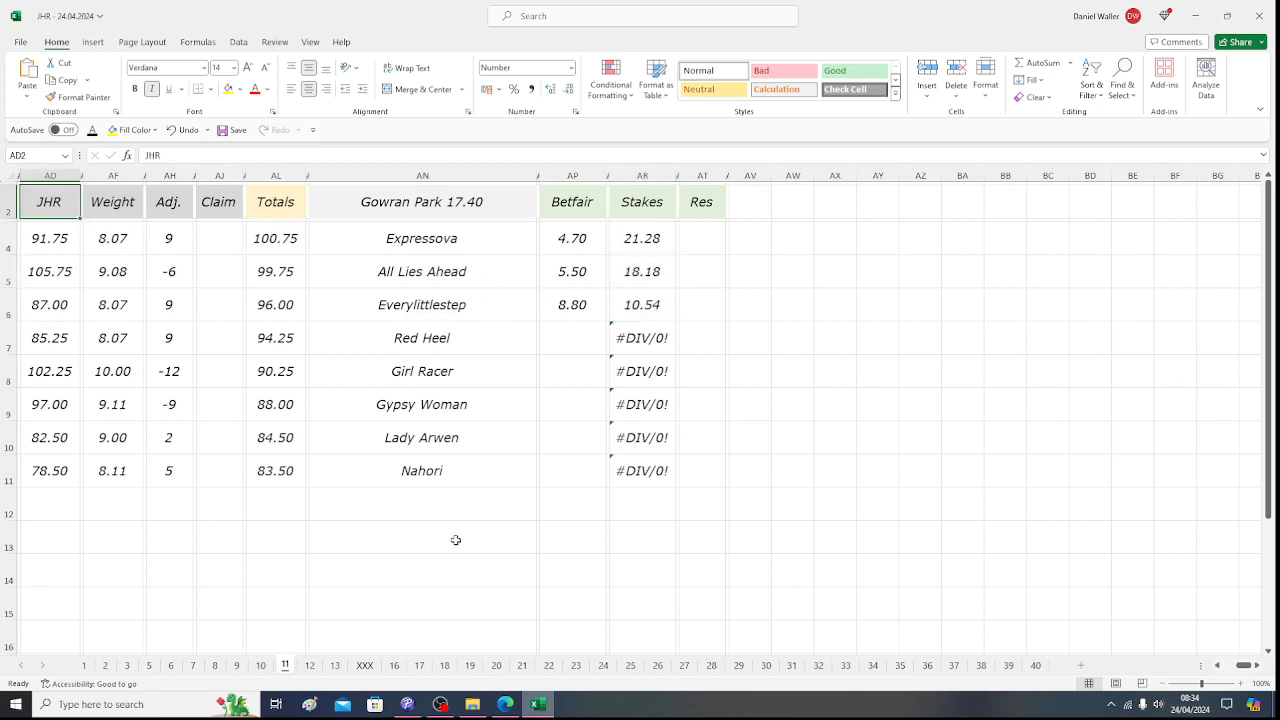
click(309, 666)
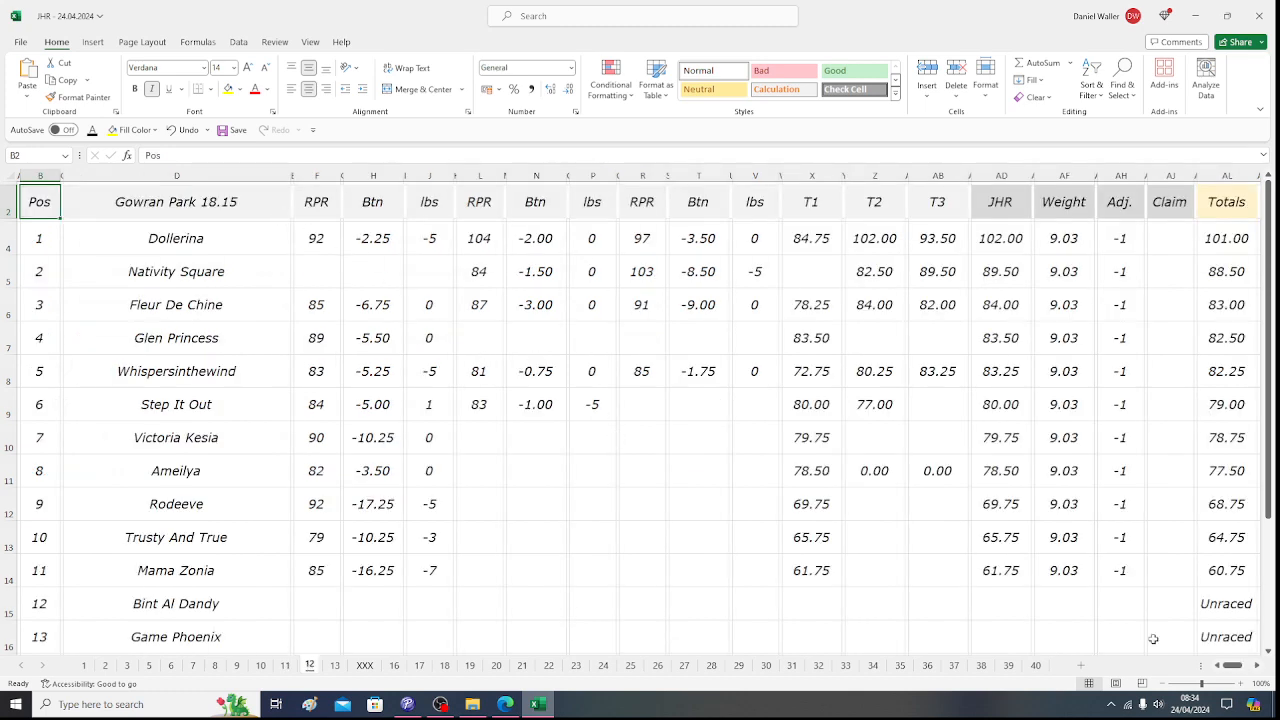
- Select Dollerina's empty Betfair odds cell and open the Gowran Park 18:15 win market on Matchbook
click(1257, 666)
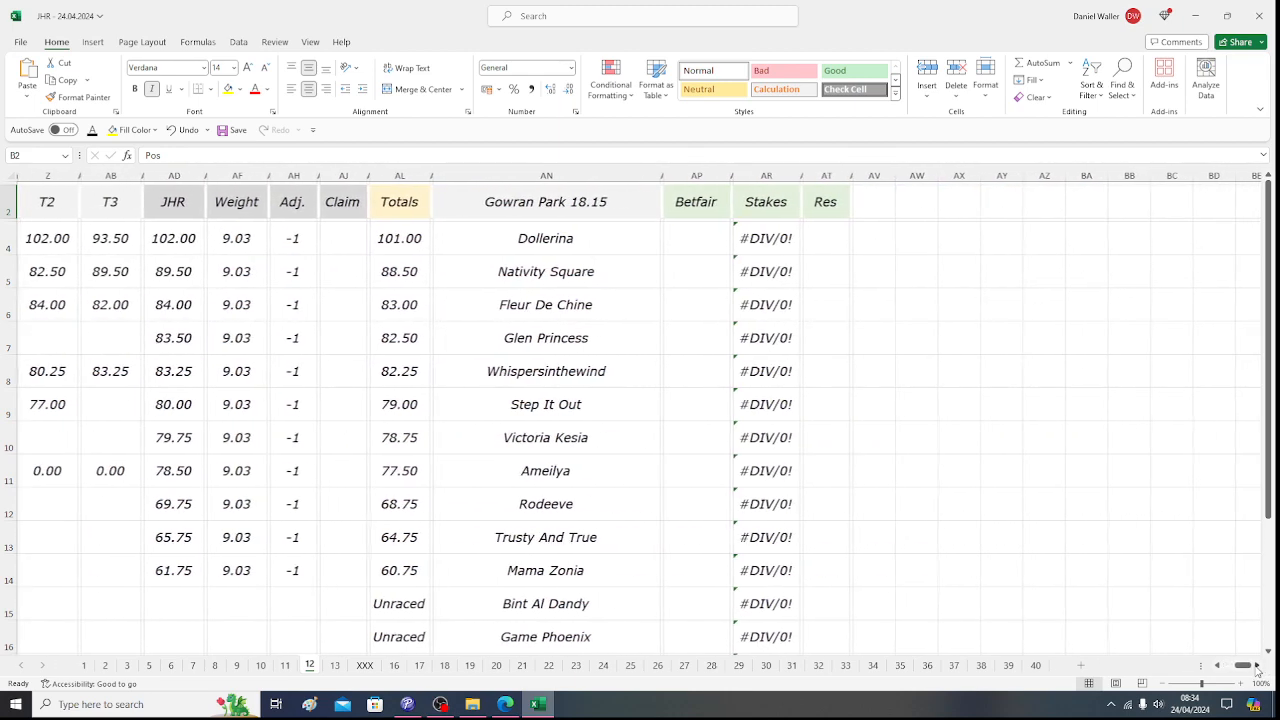
click(1257, 666)
click(1257, 666)
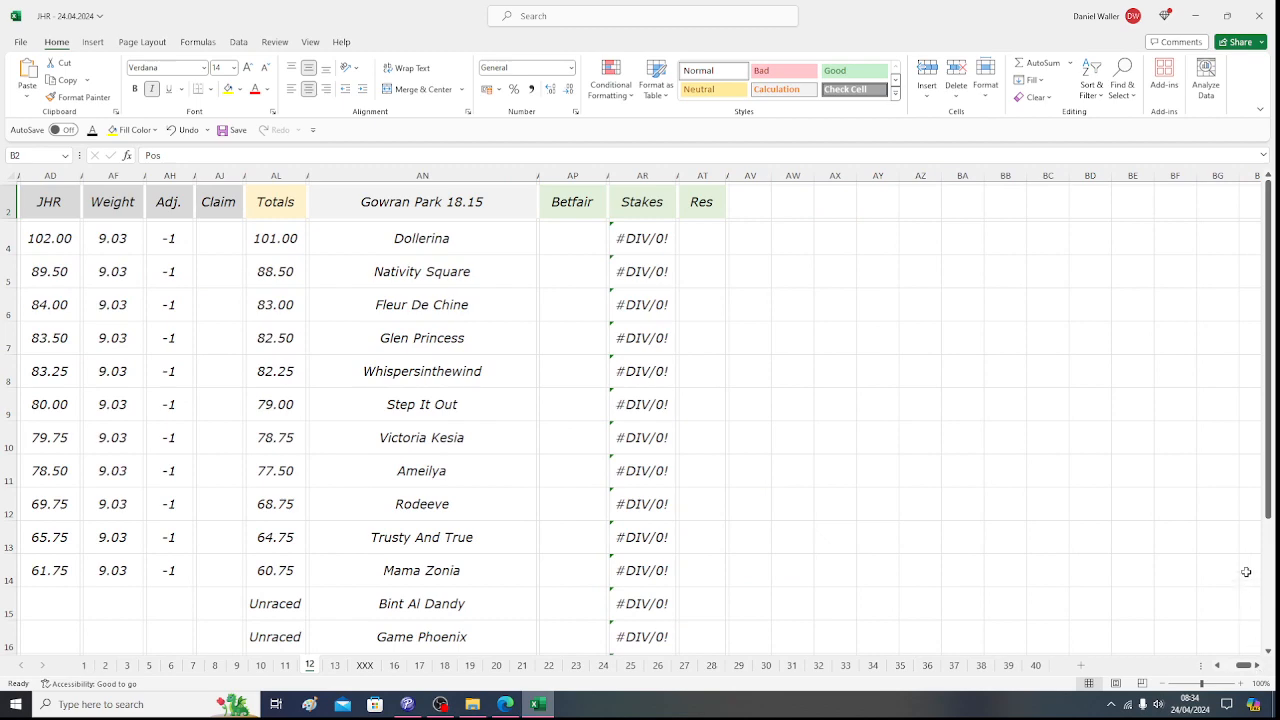
mouse_move(1270, 505)
mouse_down()
mouse_move(1273, 612)
mouse_move(1274, 482)
mouse_up()
click(580, 241)
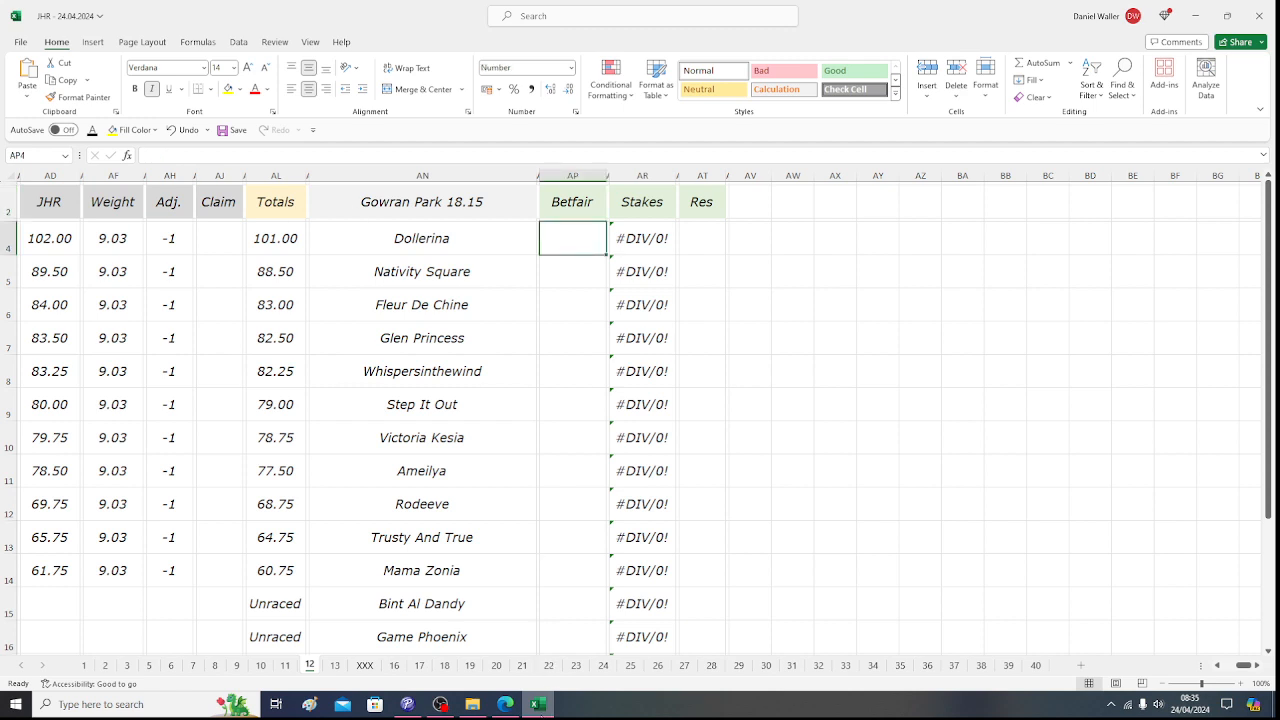
click(505, 704)
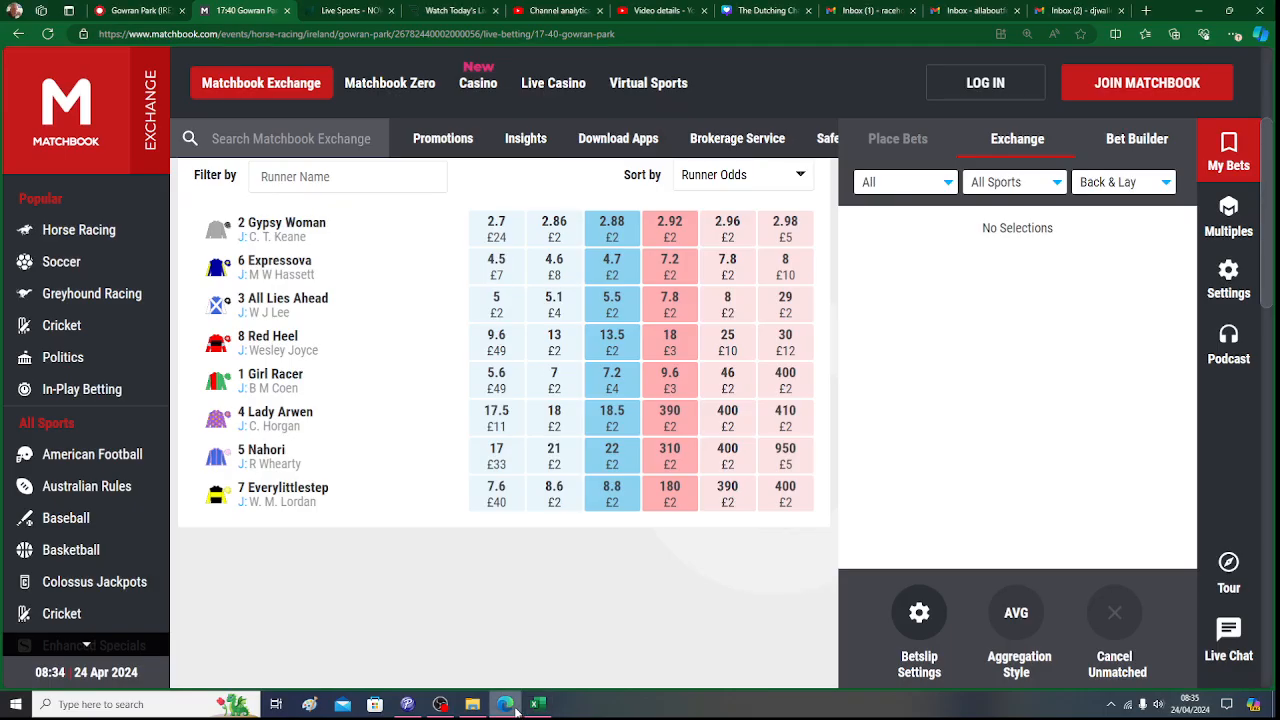
scroll(782, 252, up, 3)
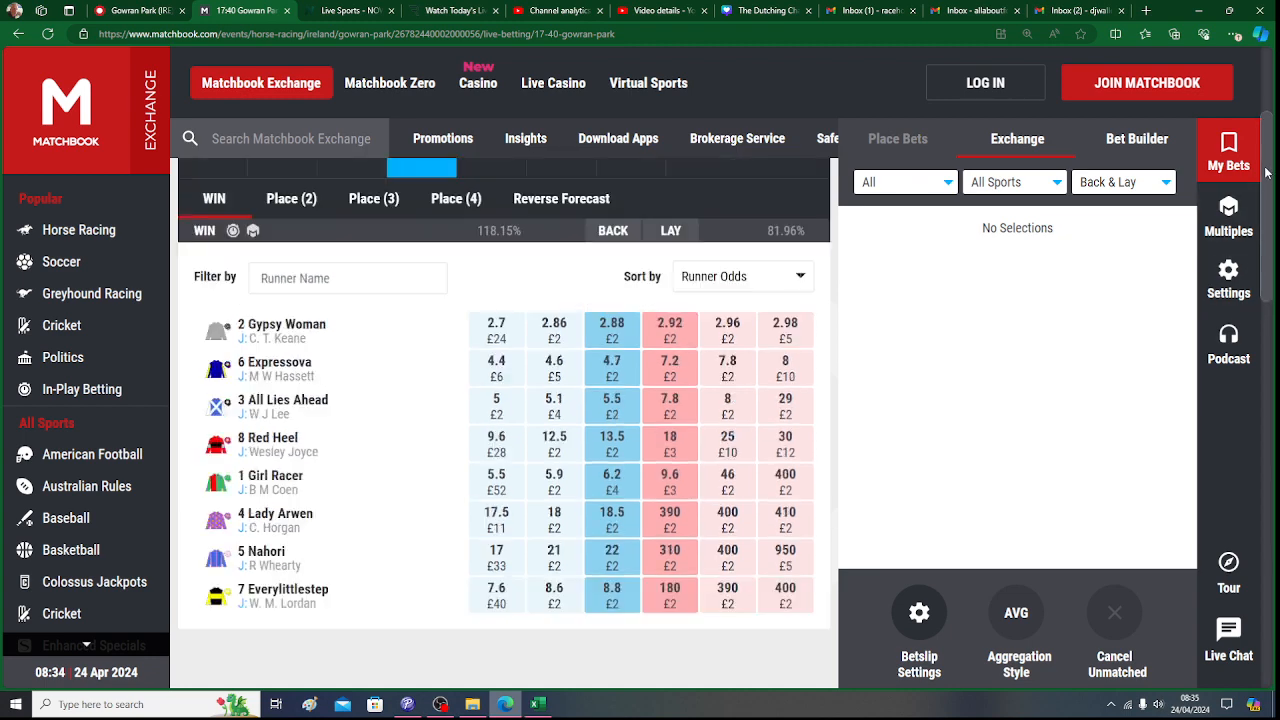
click(491, 294)
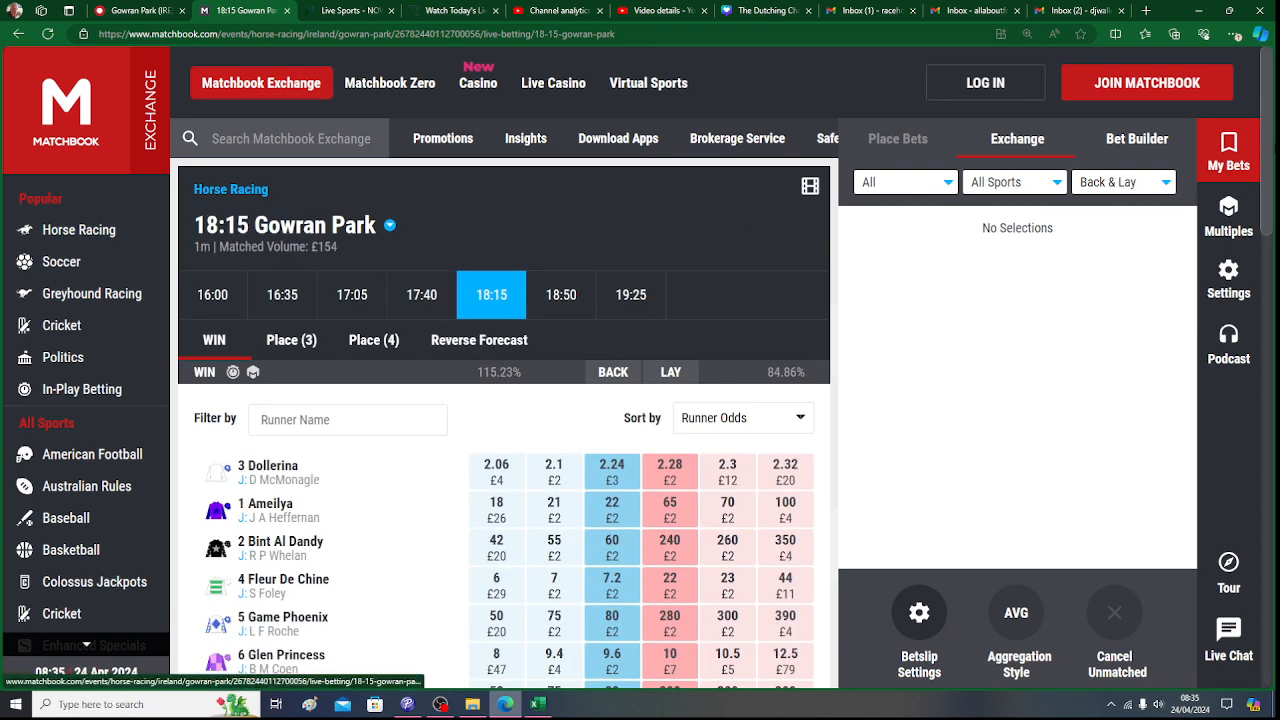
drag(1265, 104, 1265, 171)
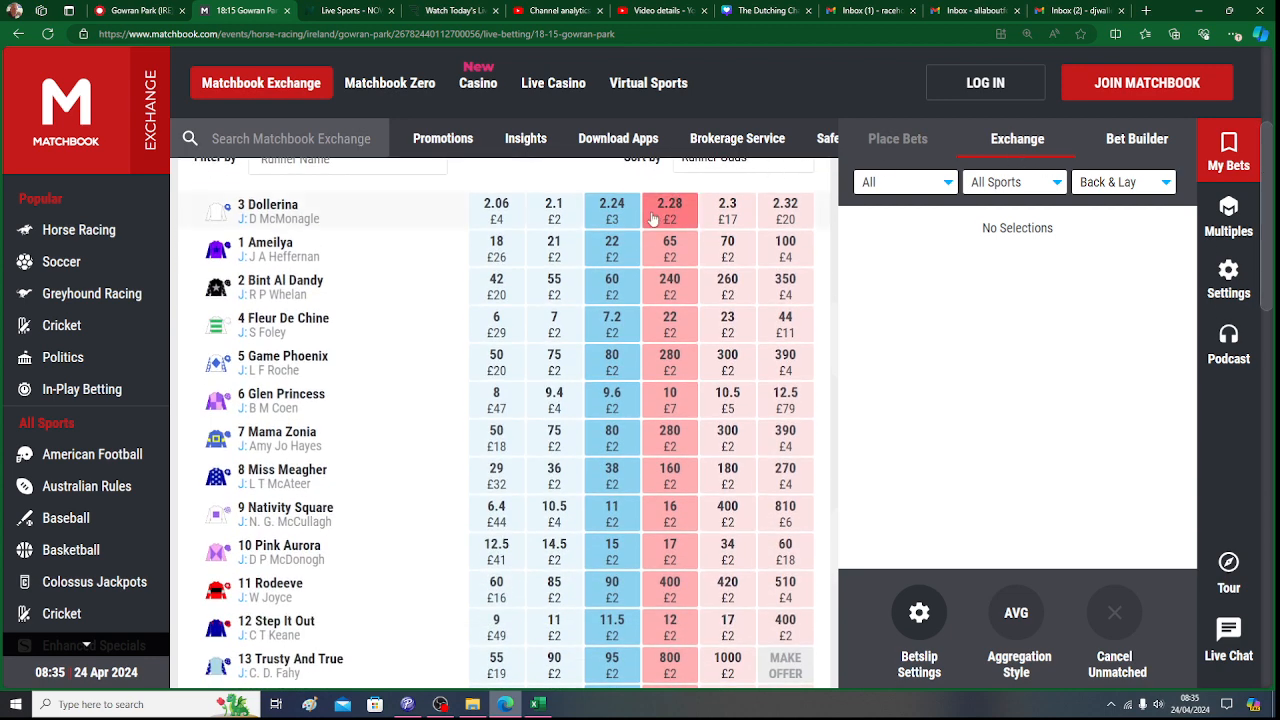
- Switch back to Excel and enter 2.24 as Dollerina's Betfair odds
click(540, 706)
text(2.24)
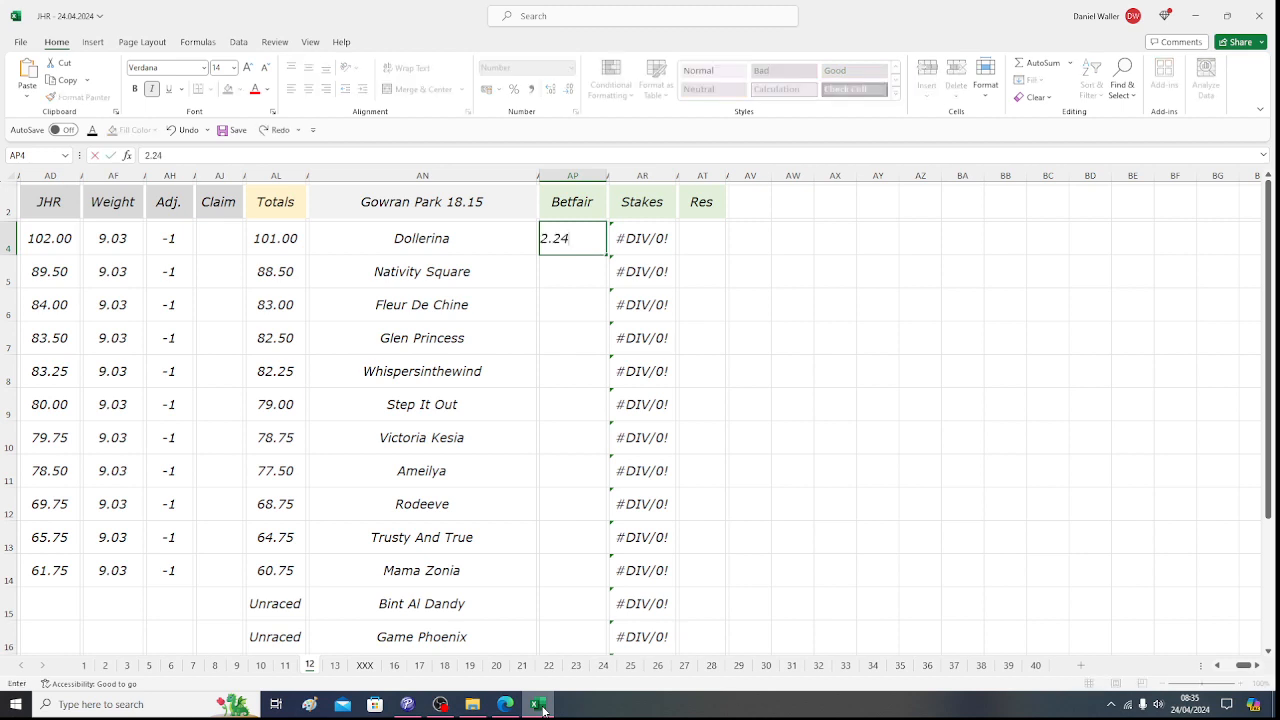
key(Return)
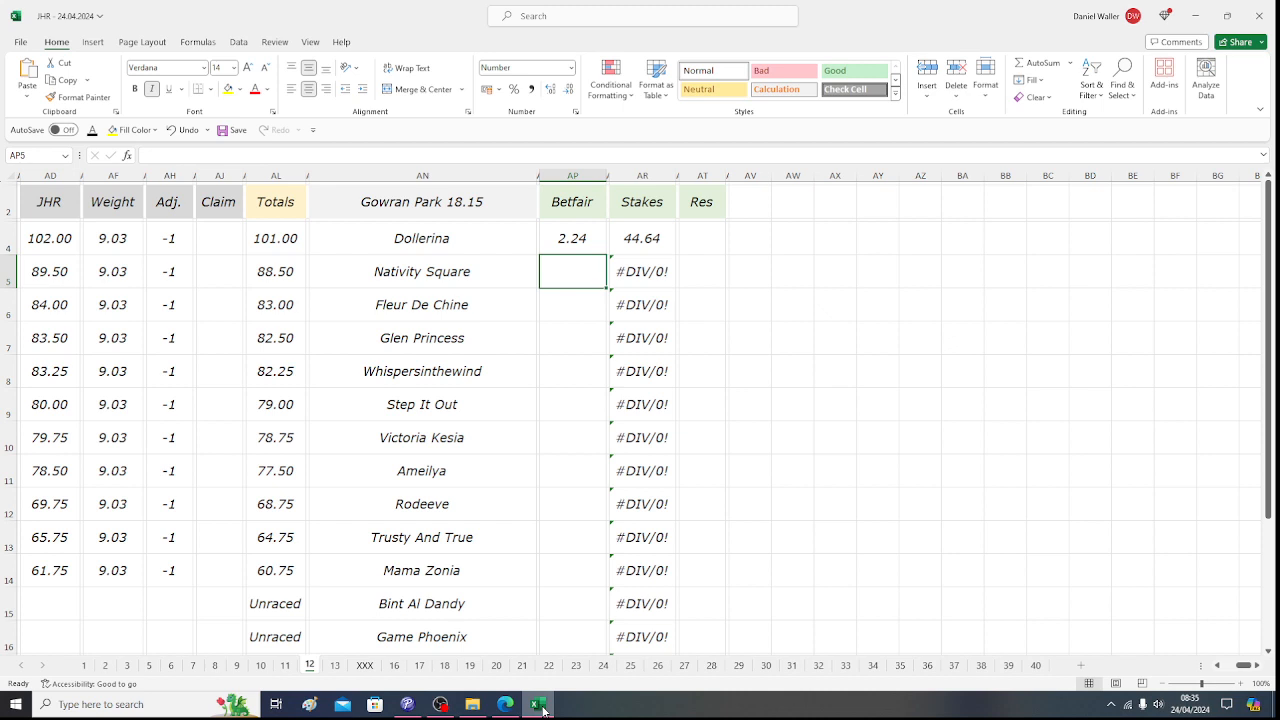
- Look up Nativity Square's back odds on Matchbook and enter 11 as its Betfair odds in the Excel sheet
key(Up)
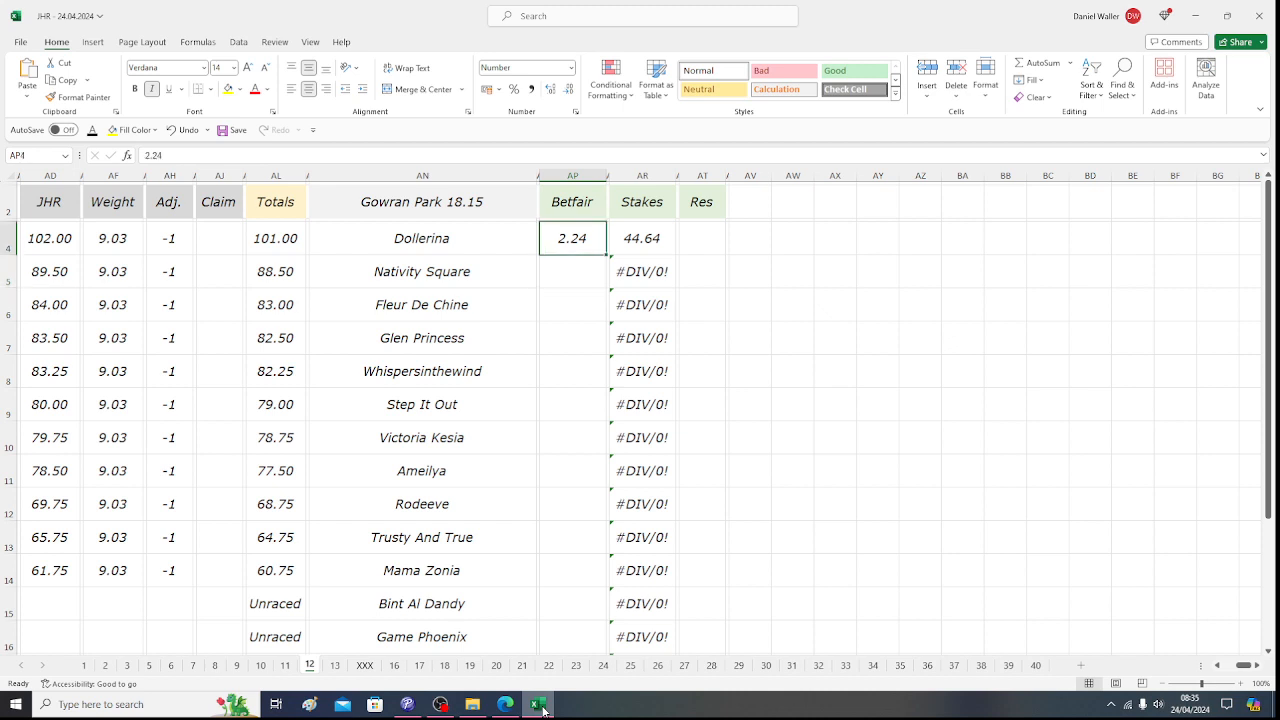
key(Right)
key(Down)
key(Left)
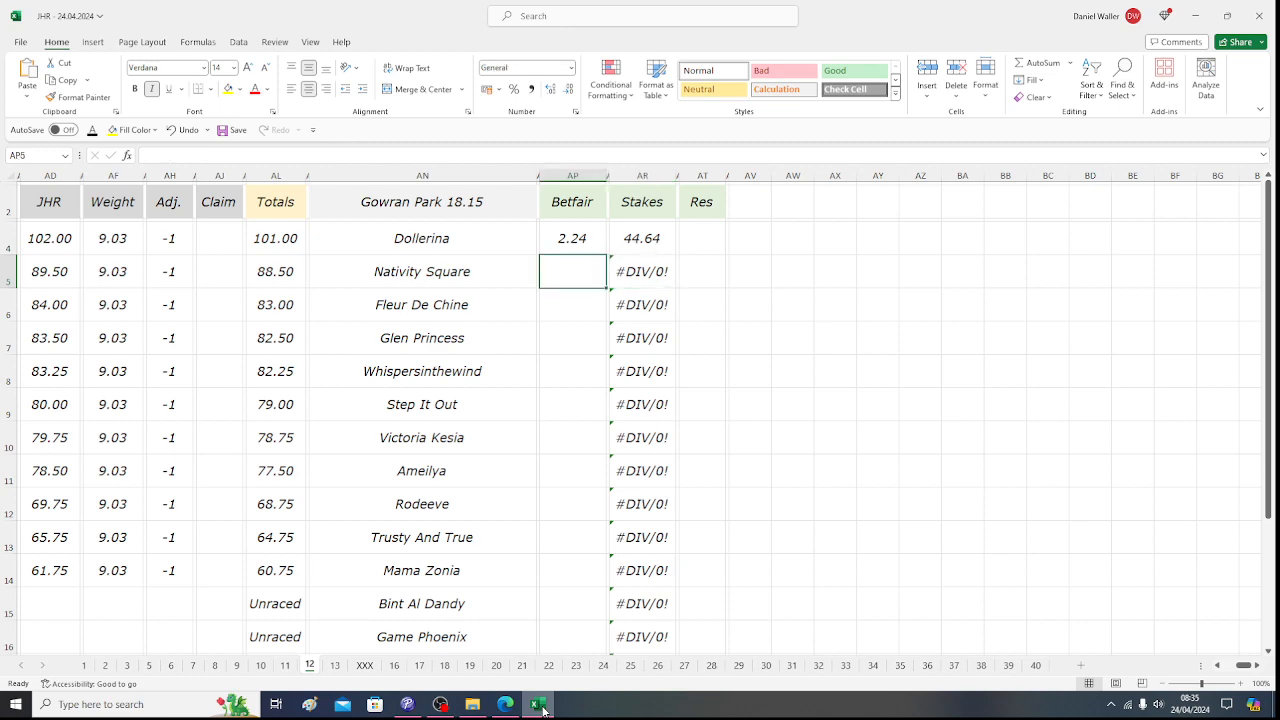
click(541, 706)
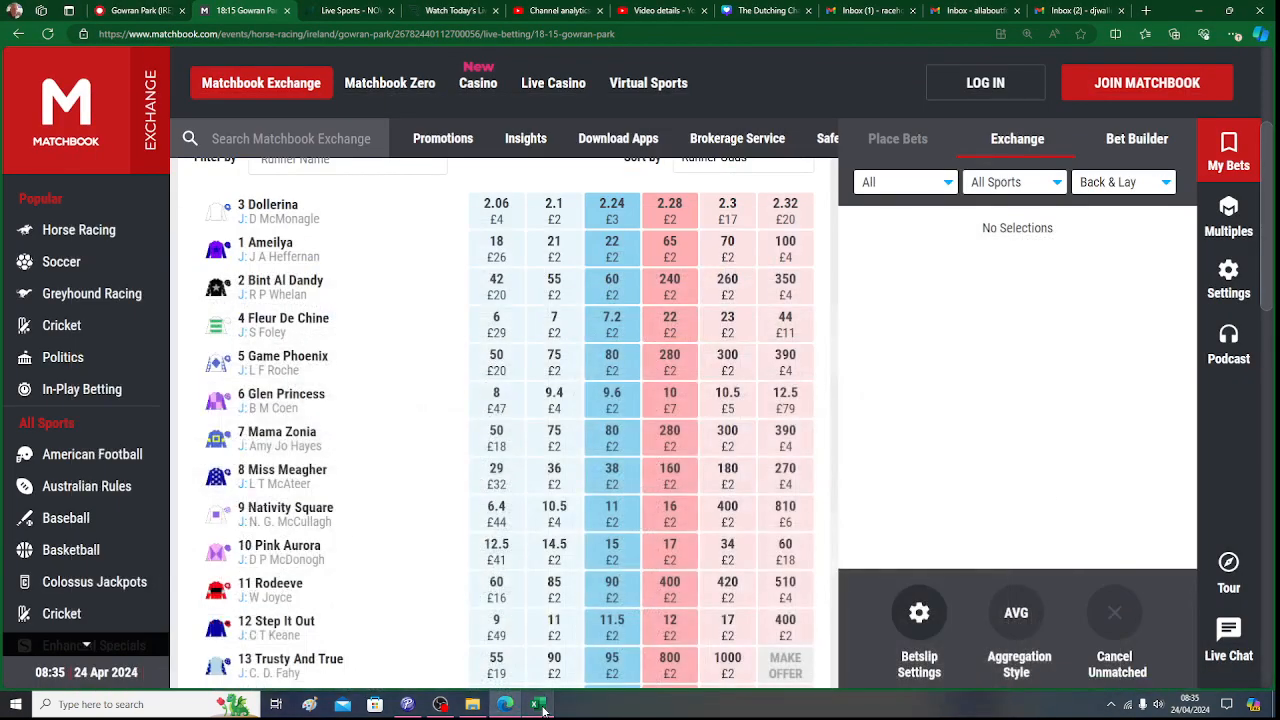
click(541, 706)
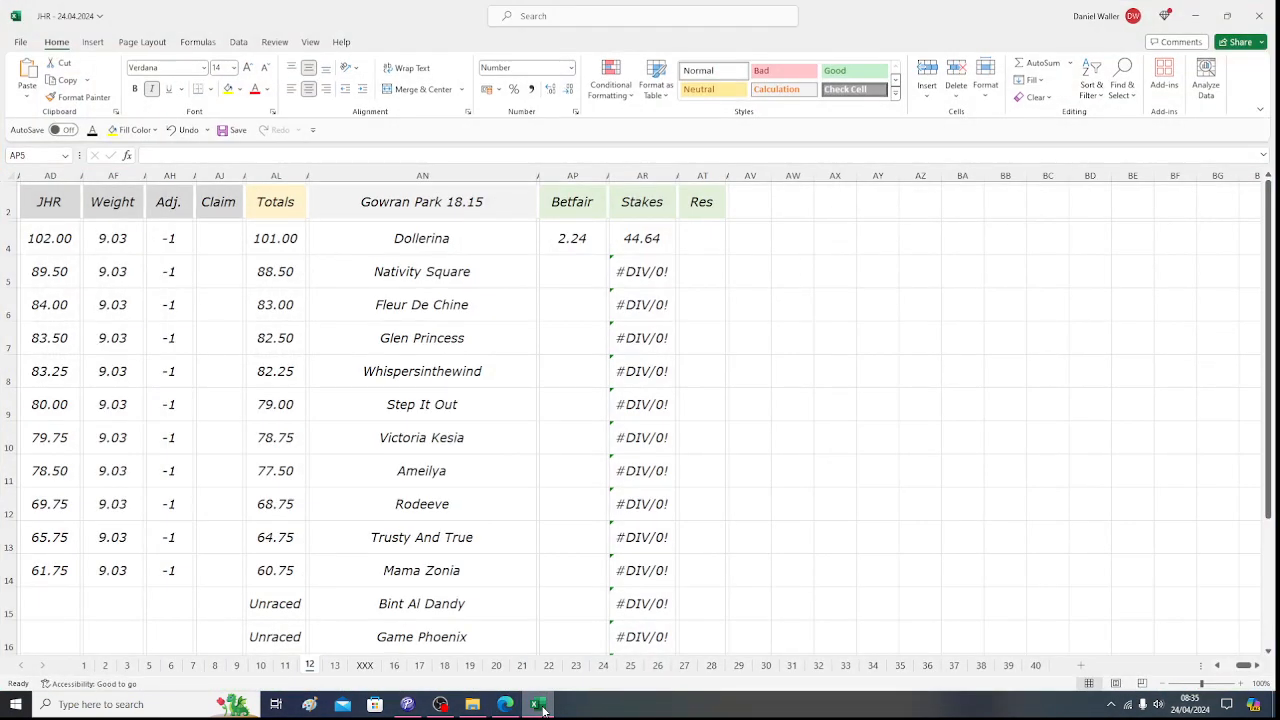
click(541, 706)
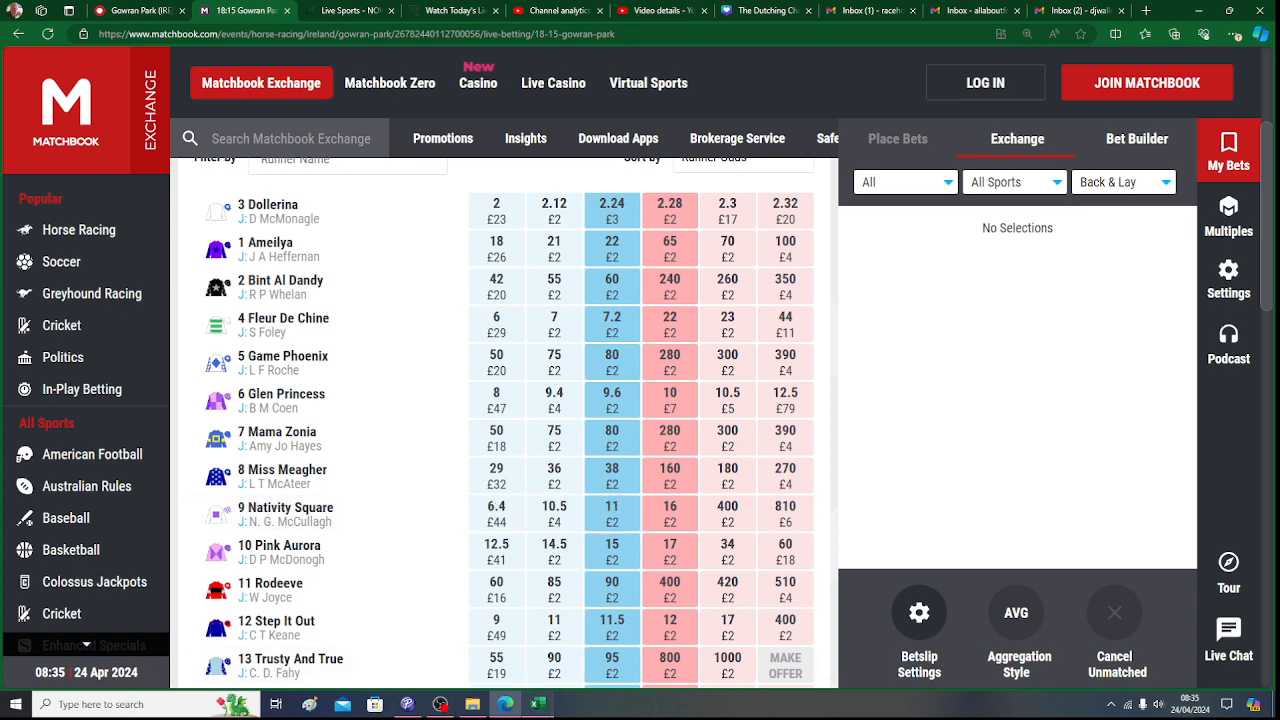
click(537, 703)
text(11)
key(Return)
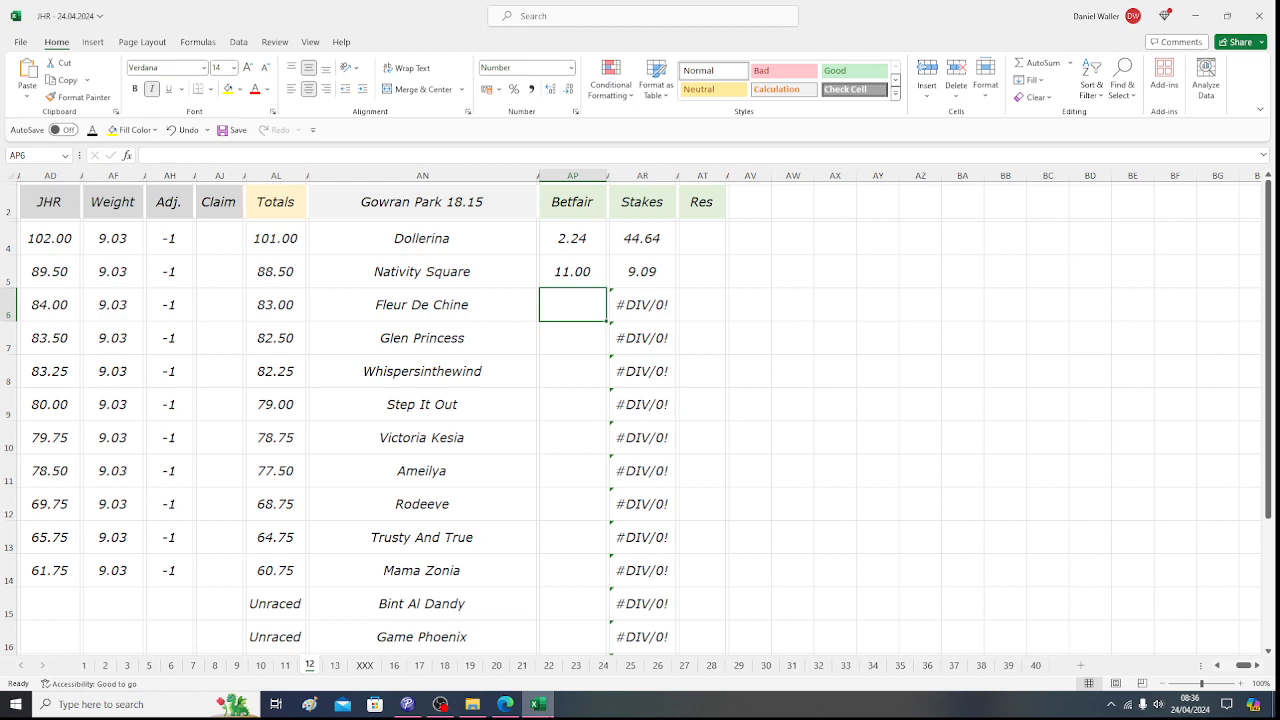
- Look up Fleur De Chine's back odds on Matchbook and enter 7.2 as its Betfair odds in the Excel sheet
click(540, 704)
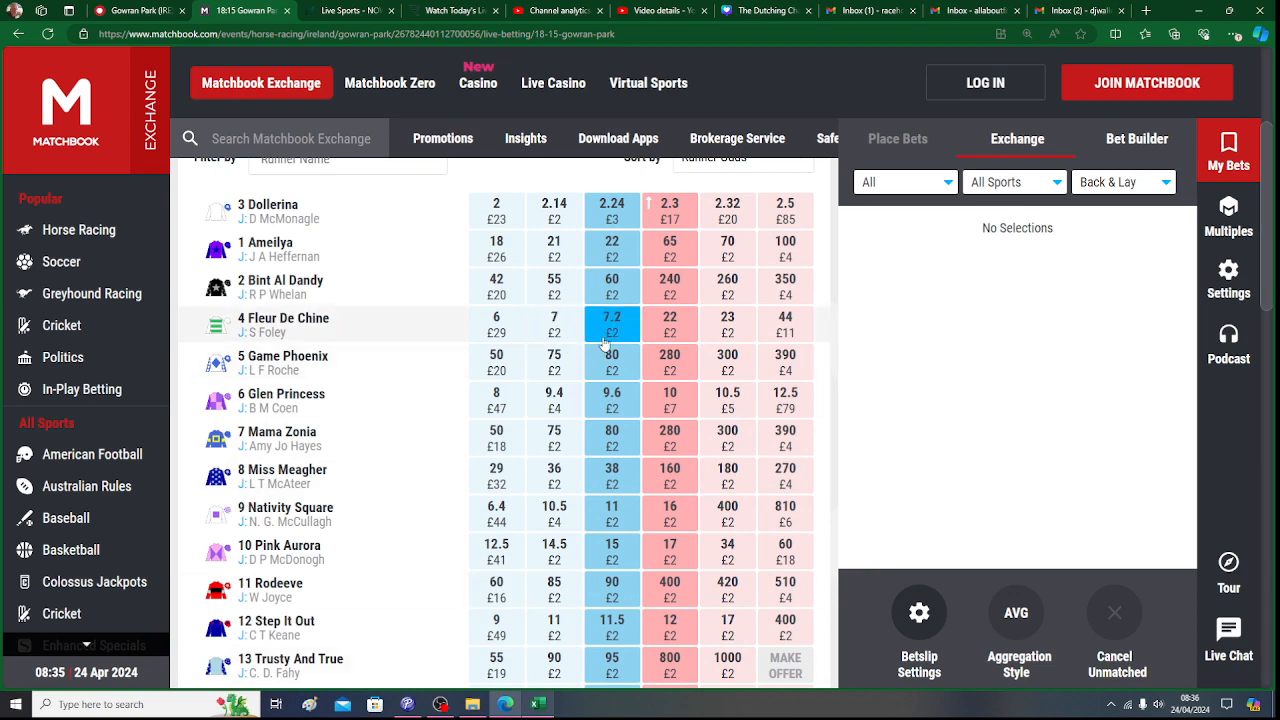
click(540, 704)
text(7.2)
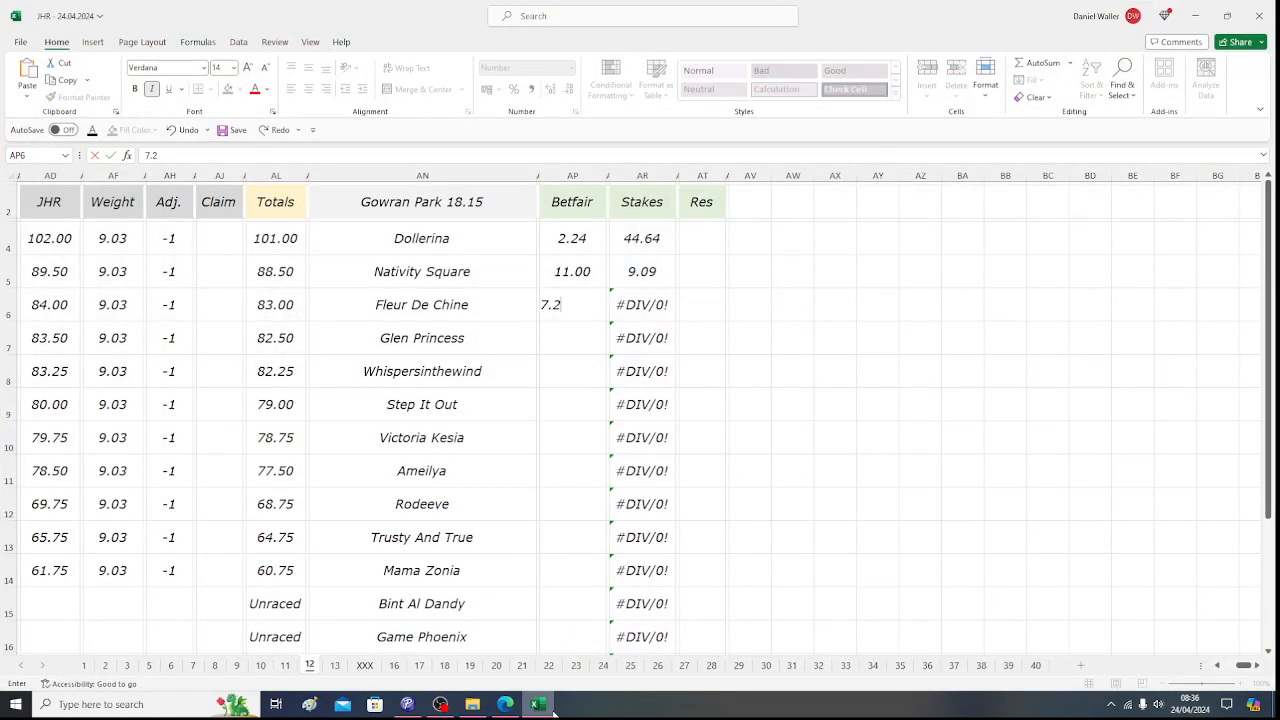
key(Return)
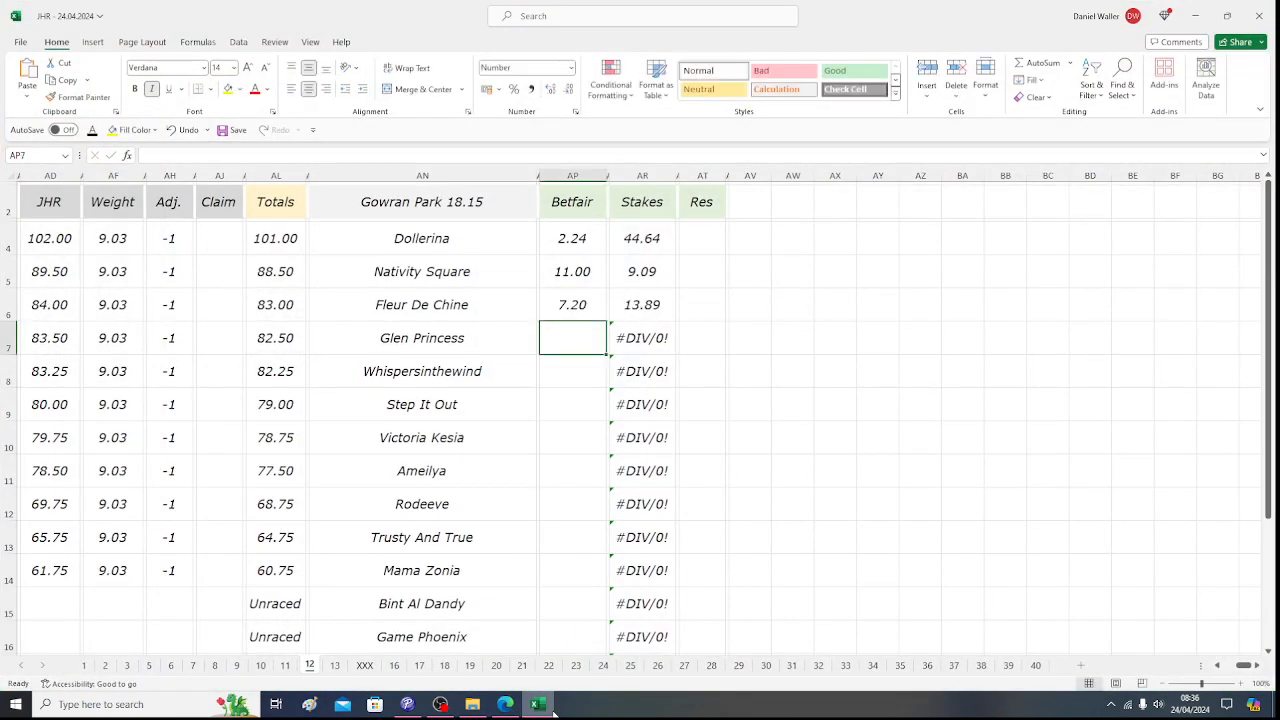
key(Return)
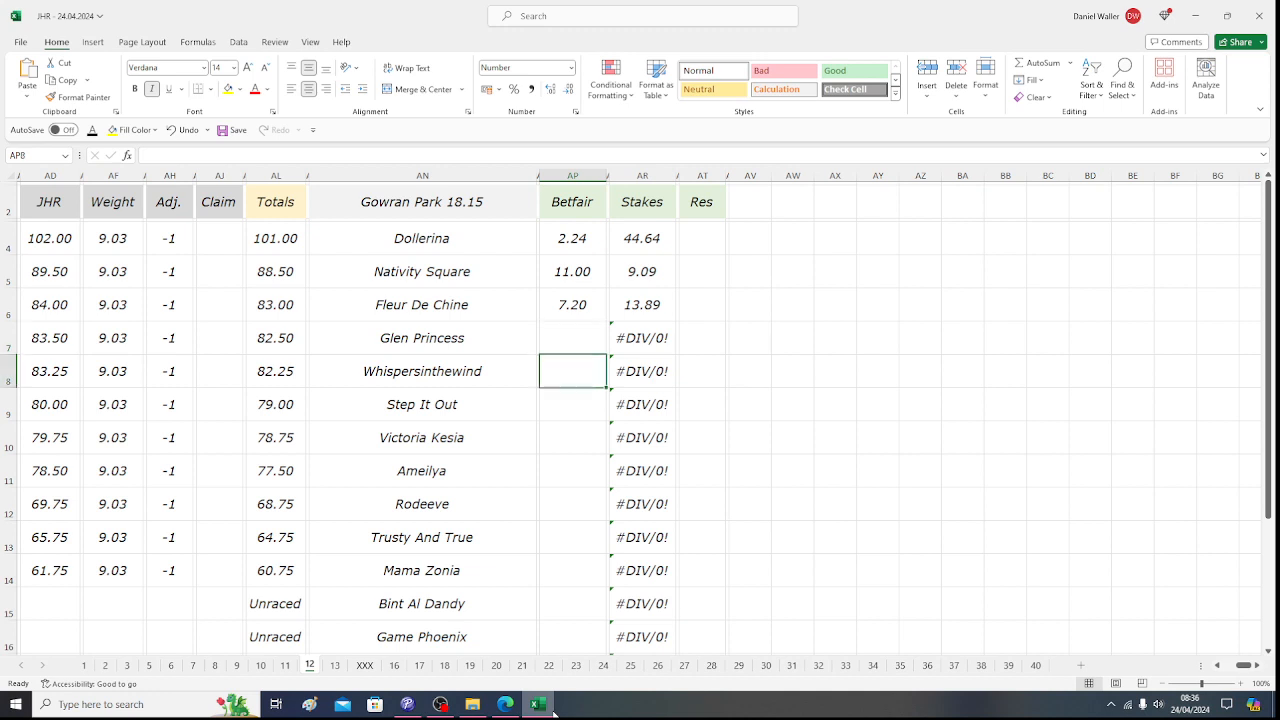
- Save the ratings workbook
click(288, 242)
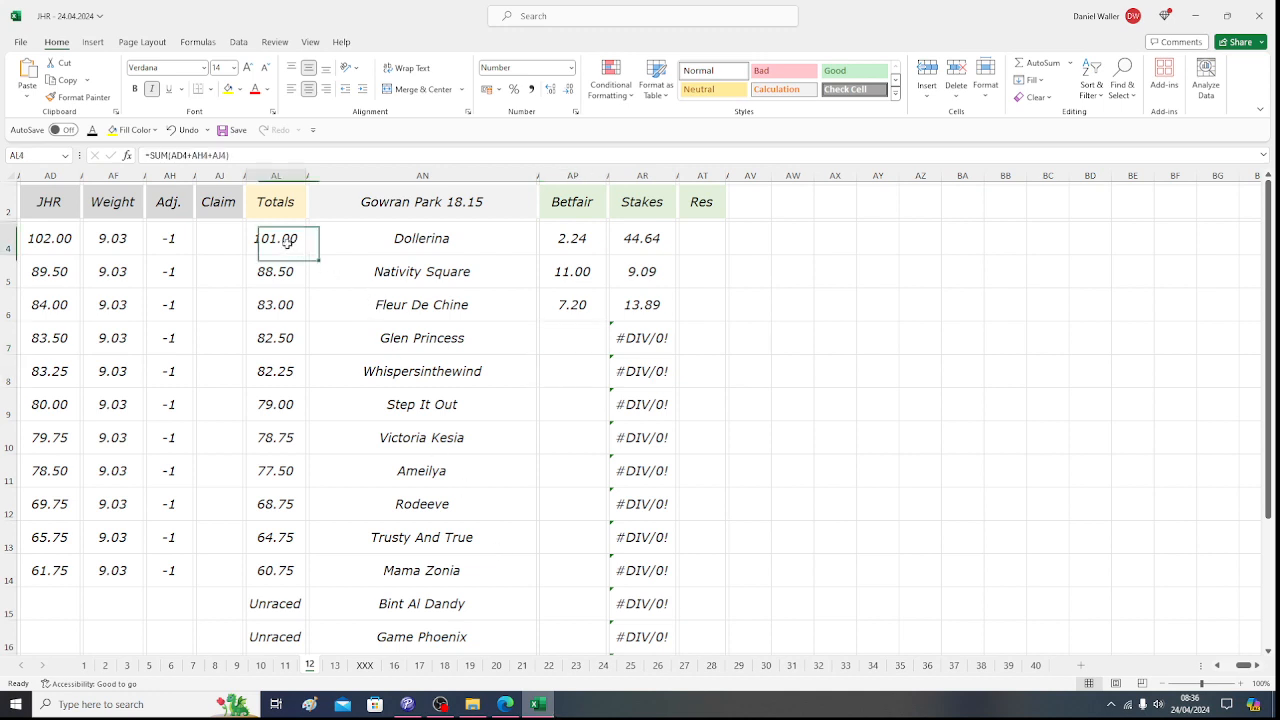
click(68, 204)
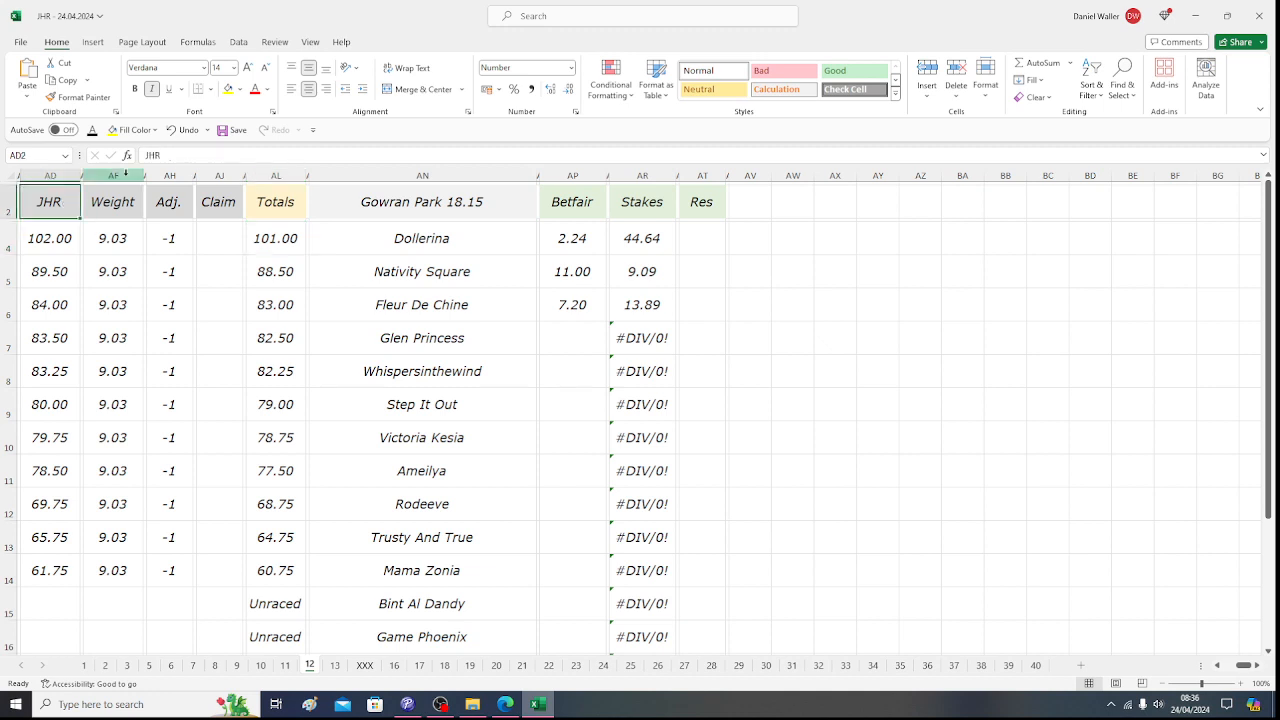
click(223, 131)
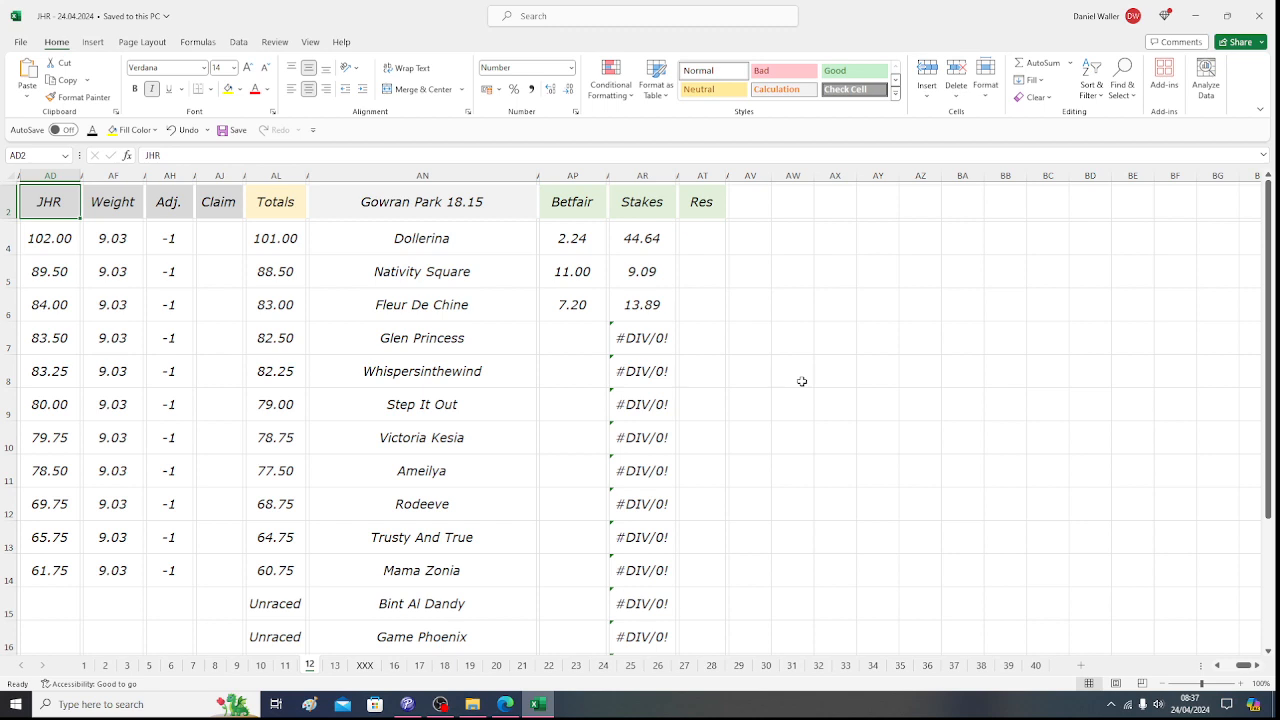
- Review the Gowran Park 5:40 racecard on Racing Post, including its runners, and compare it with the 17.40 sheet in Excel
click(508, 705)
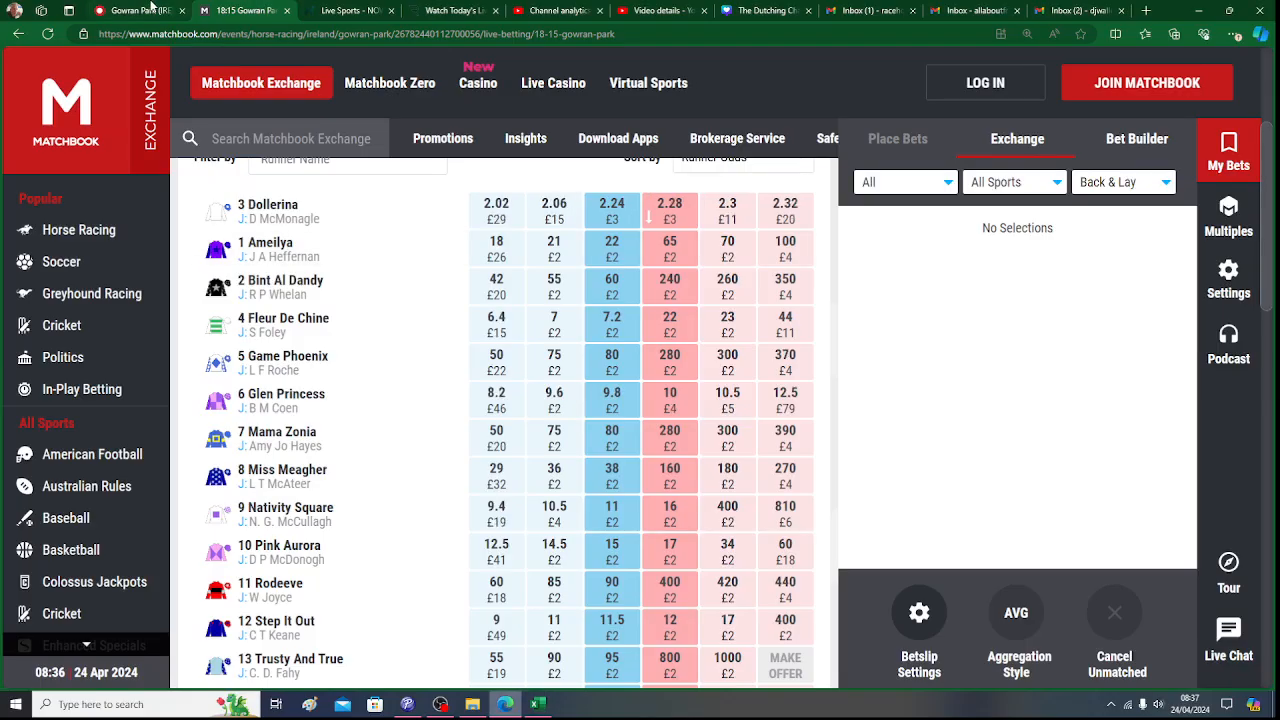
click(150, 9)
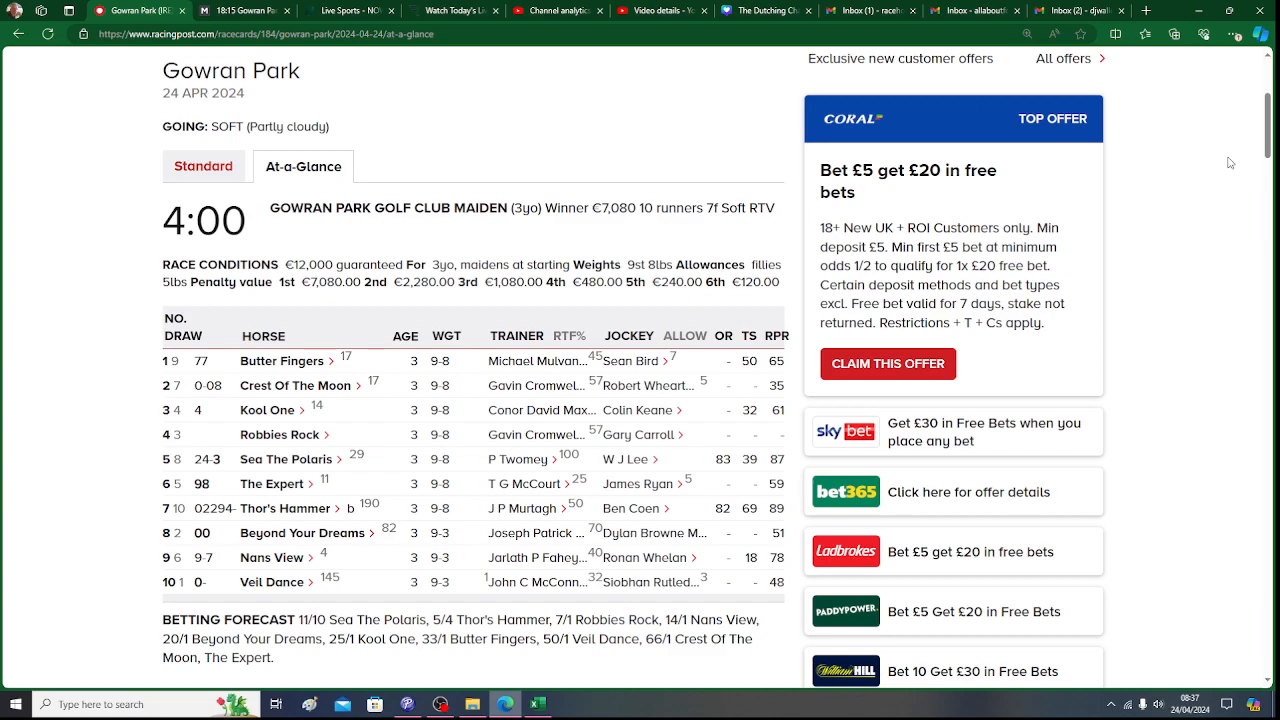
drag(1268, 138, 1271, 200)
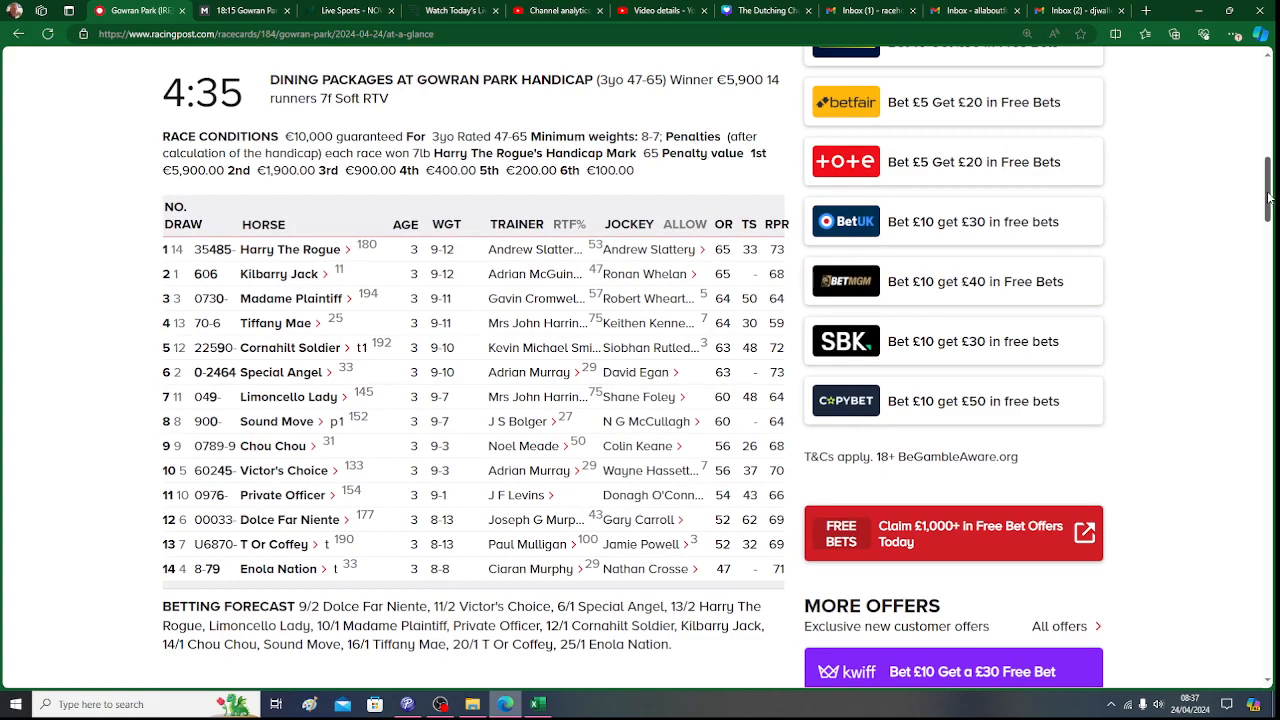
drag(1268, 197, 1270, 311)
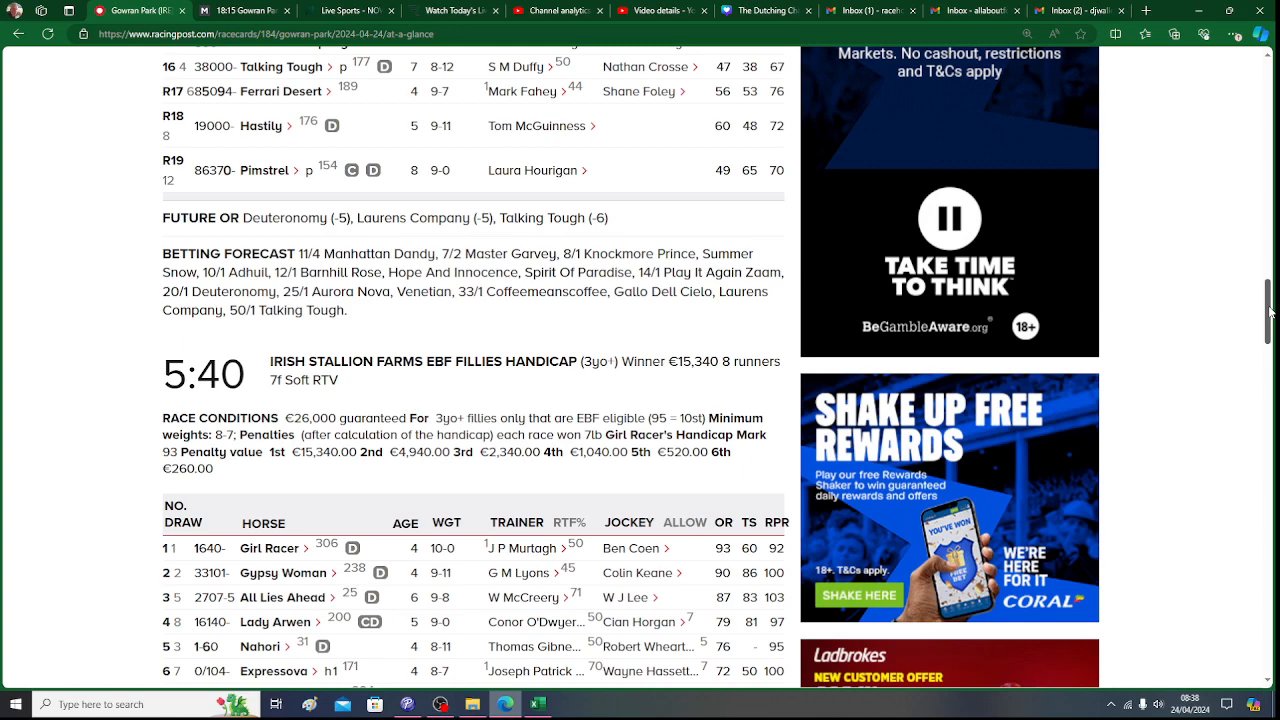
drag(1270, 312, 1270, 342)
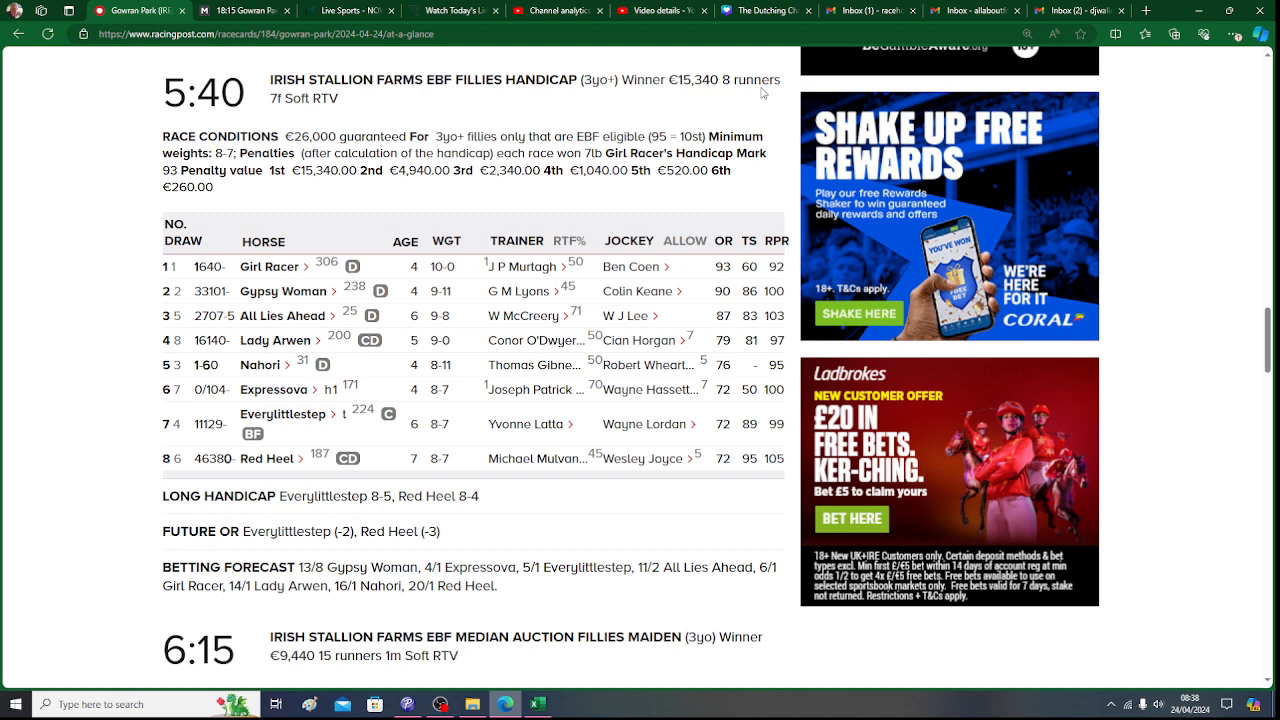
click(538, 704)
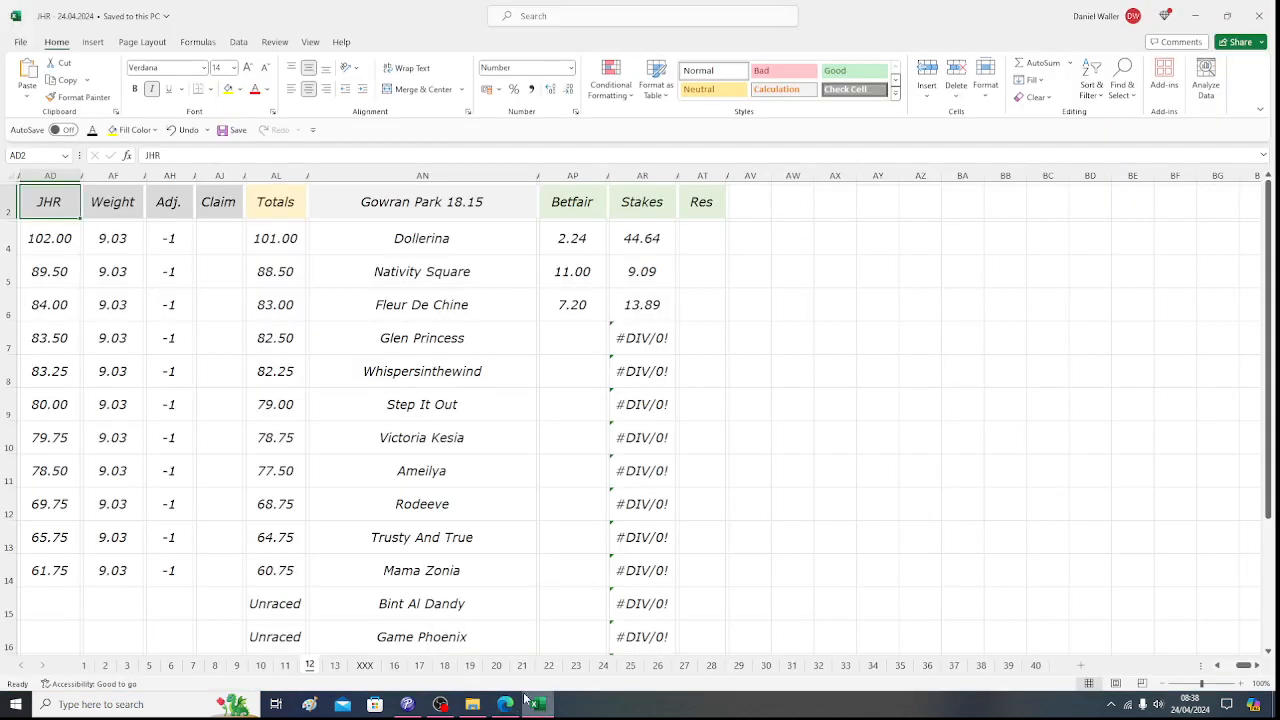
click(288, 666)
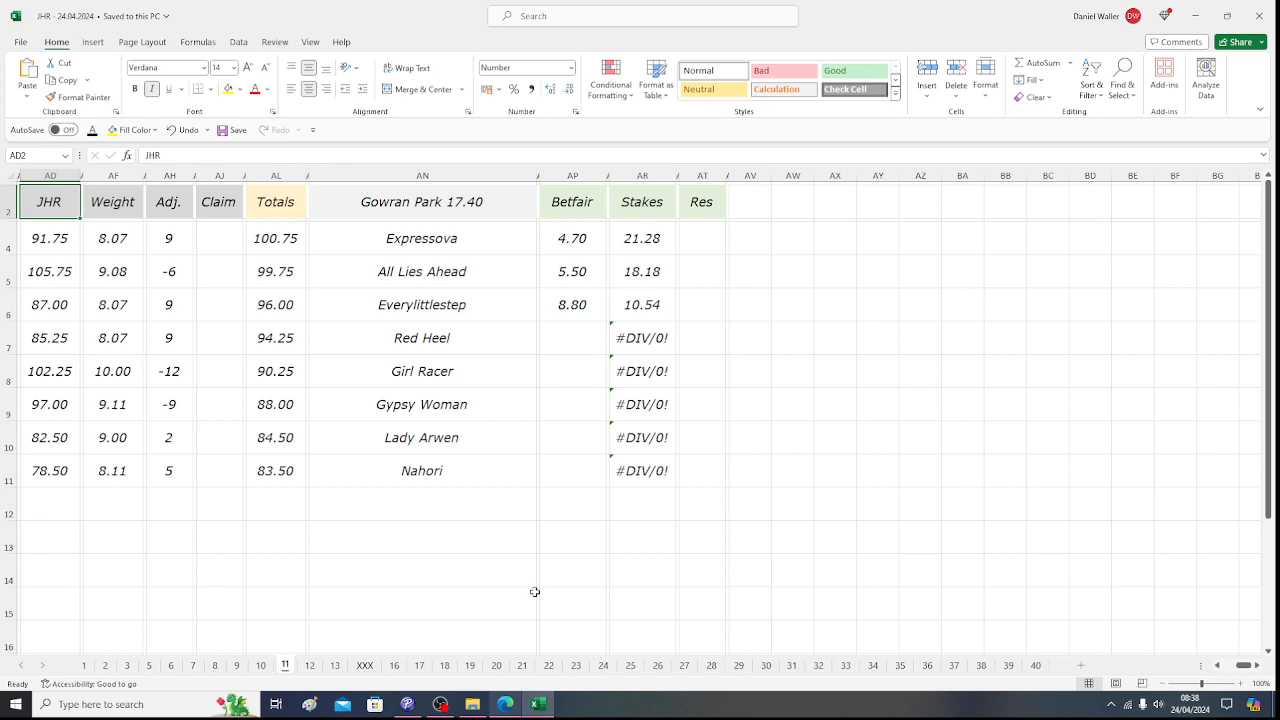
- Review the Gowran Park 6:15 racecard on Racing Post and compare it with the 18.15 sheet in Excel
click(510, 706)
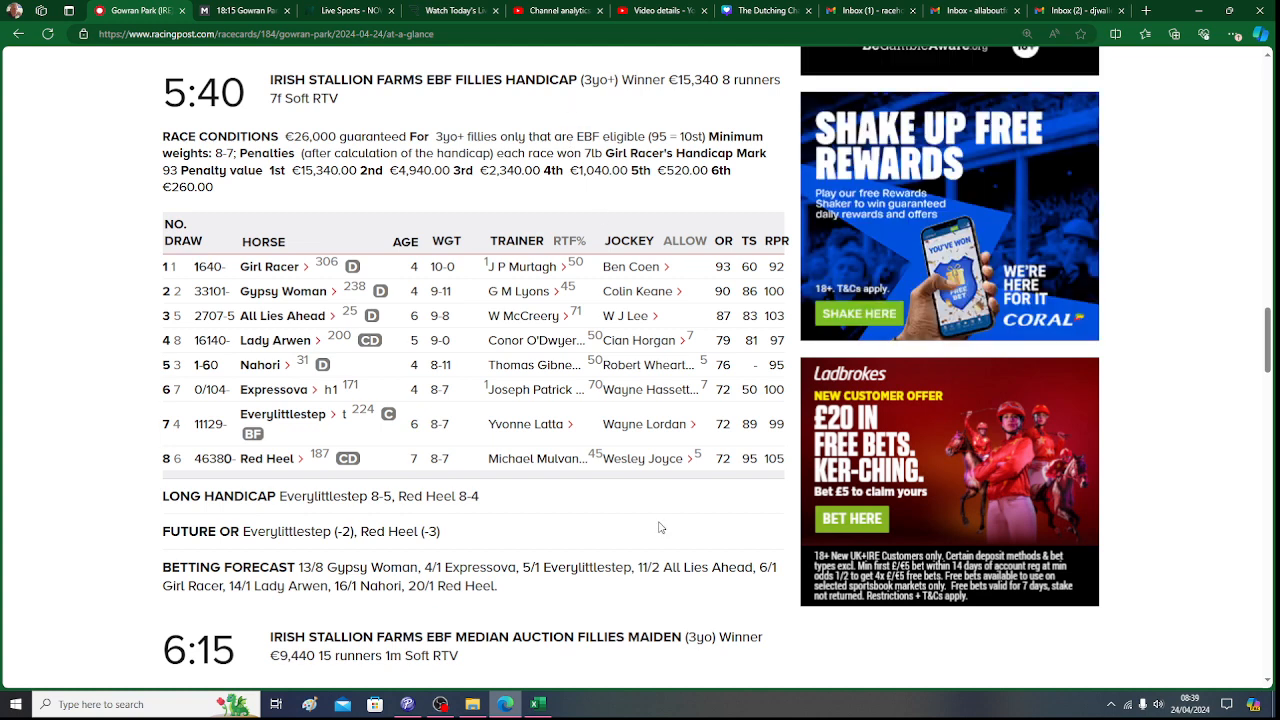
drag(1268, 338, 1268, 400)
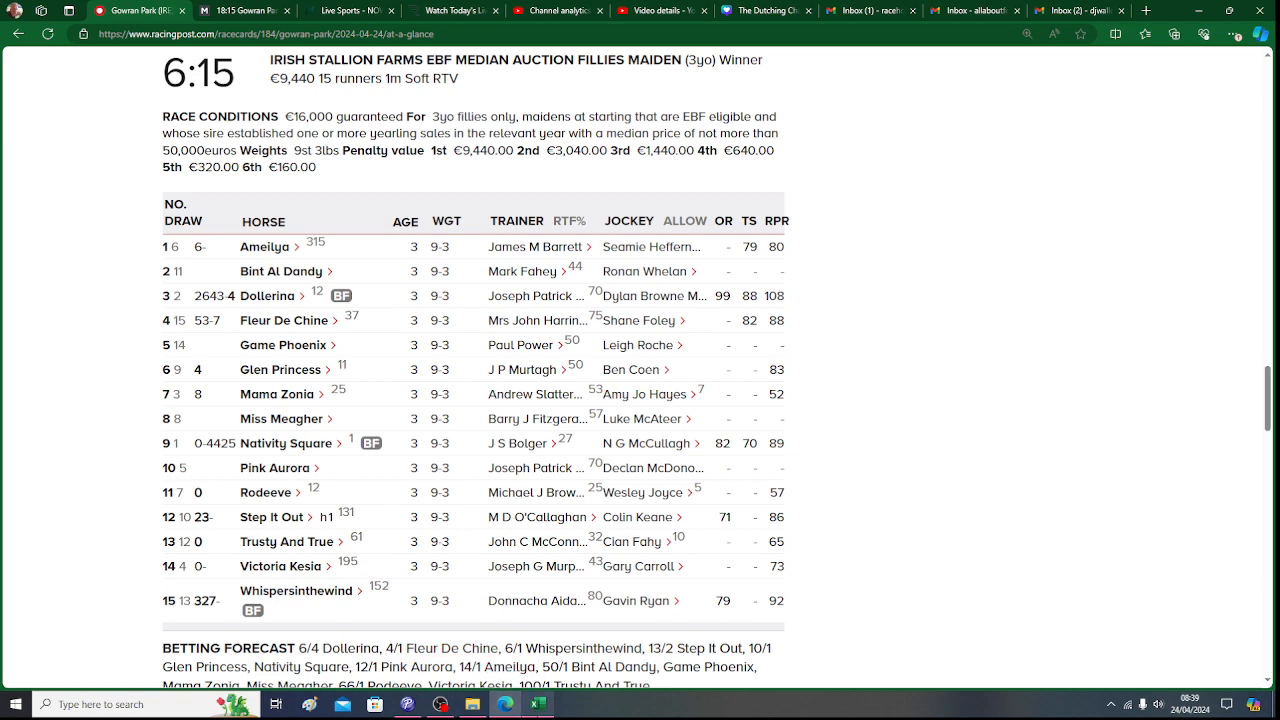
click(537, 704)
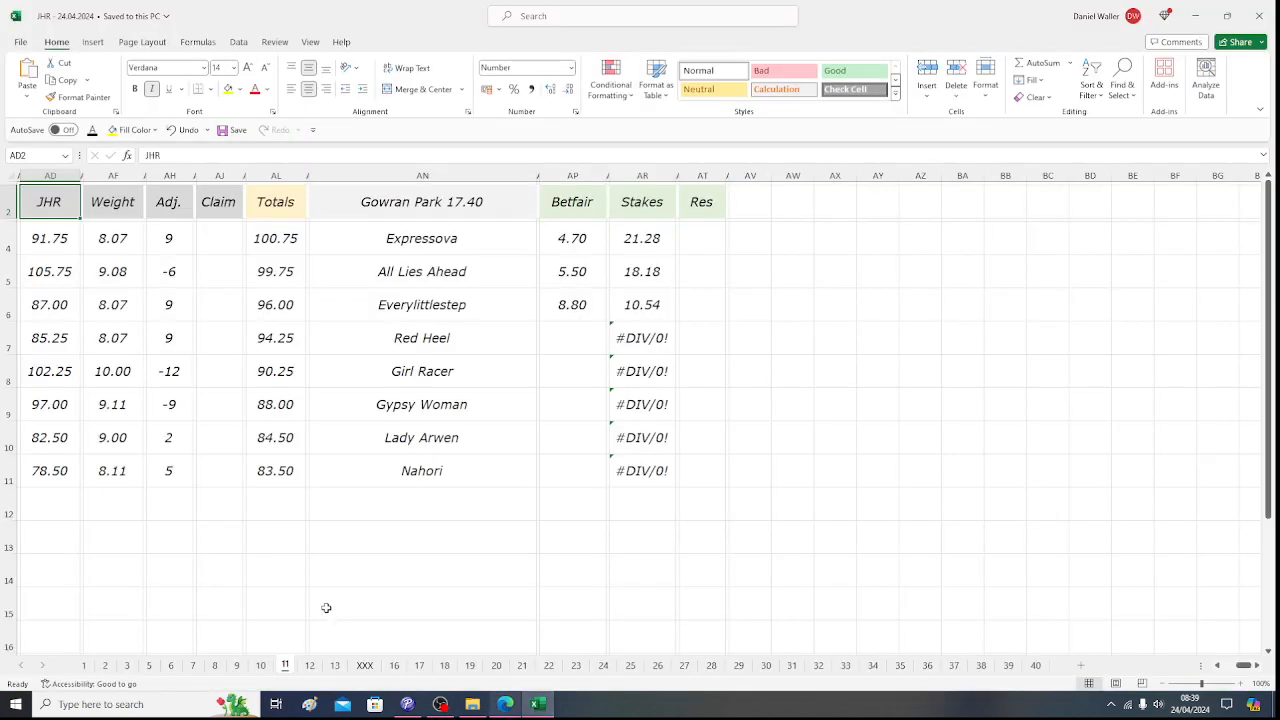
click(309, 666)
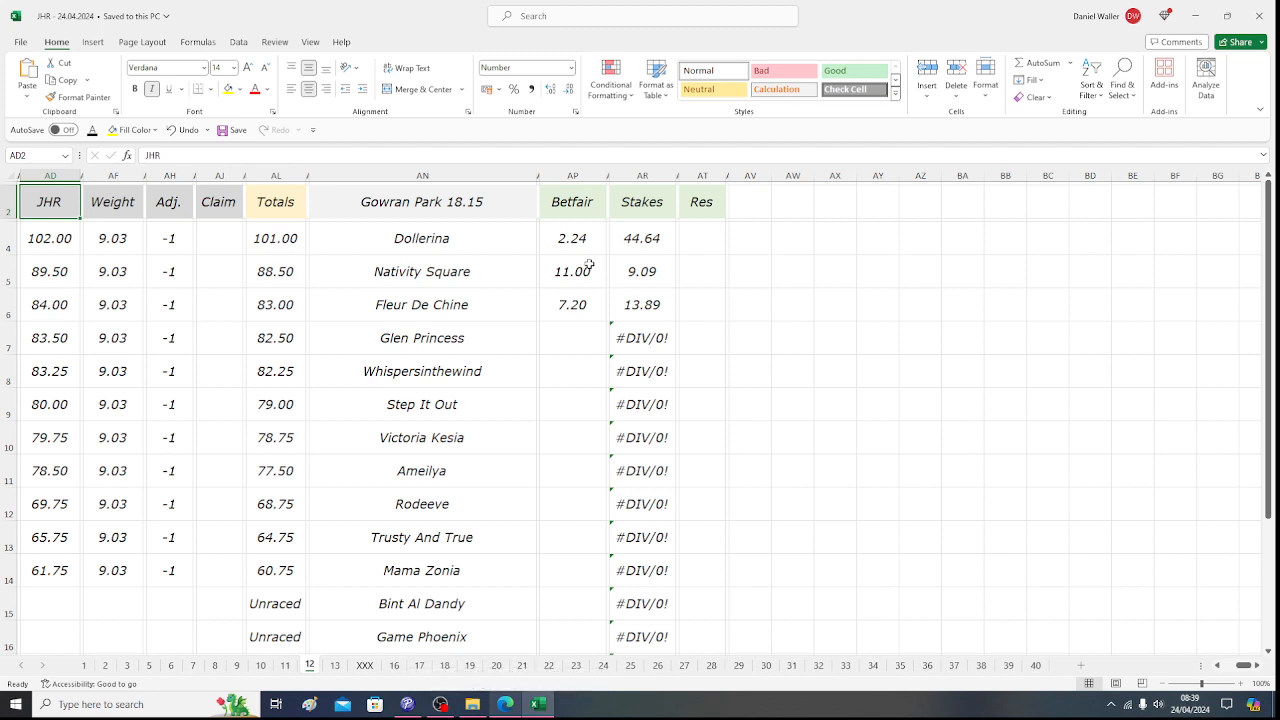
- Open the Gowran Park 18.50 race sheet at its Betfair and Stakes columns
click(336, 665)
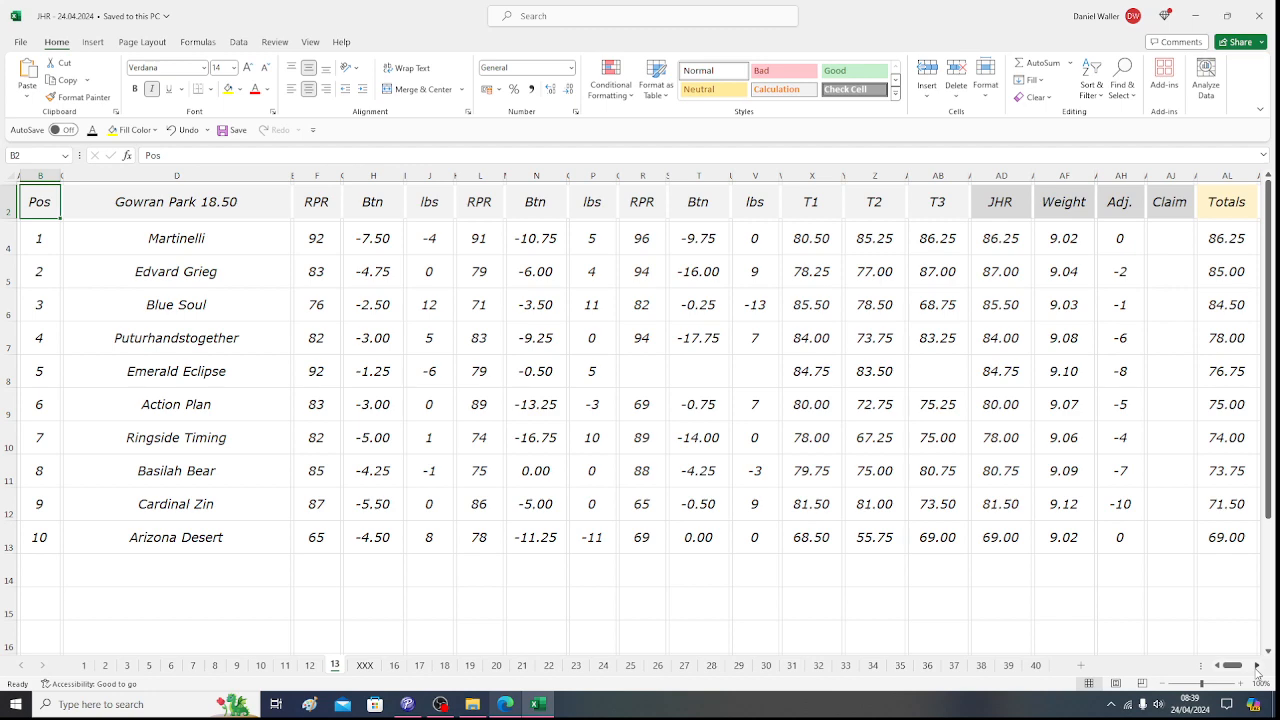
drag(1257, 671, 1257, 671)
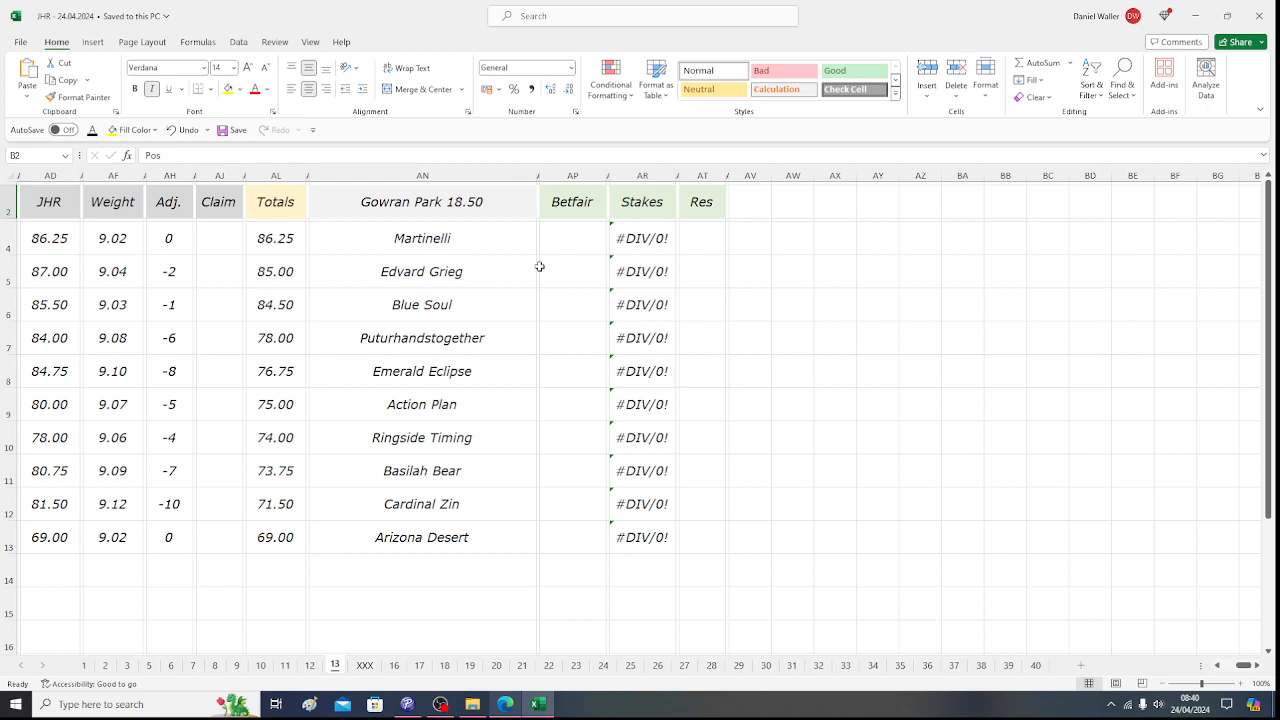
- Switch to Edge and open Matchbook's 18:50 Gowran Park market at the runners' win odds
click(506, 705)
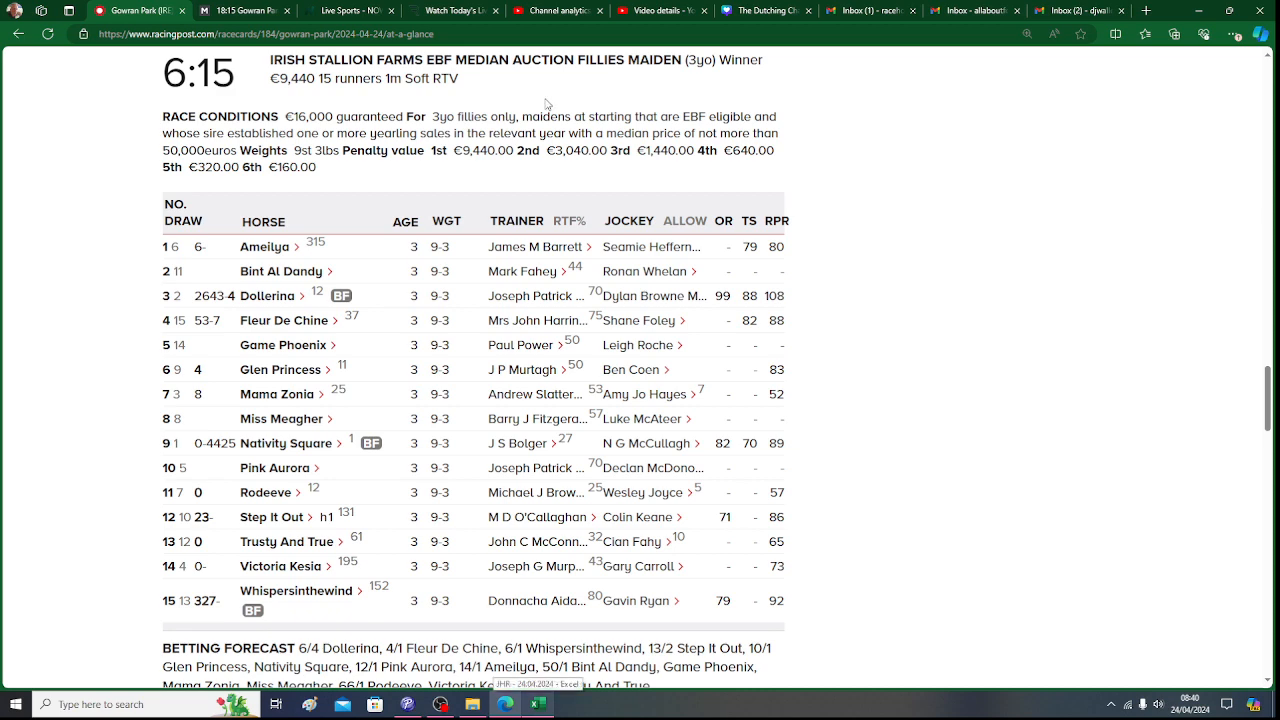
click(238, 9)
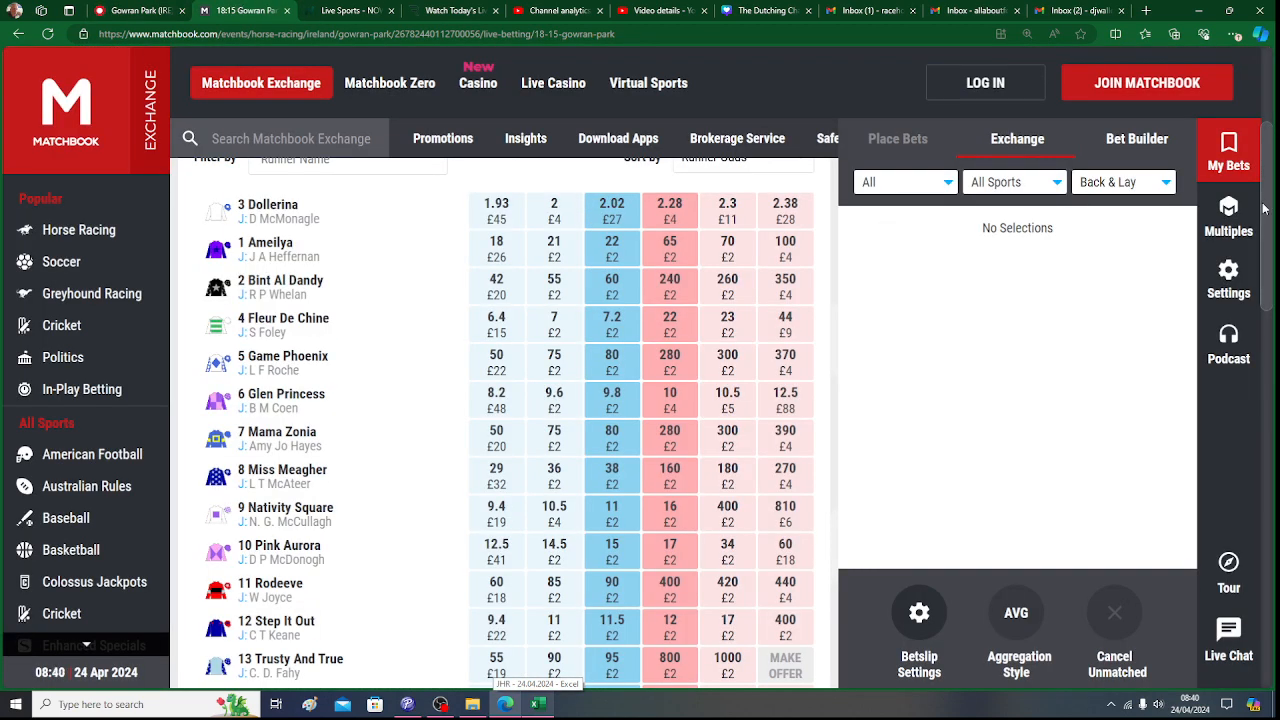
scroll(594, 290, up, 3)
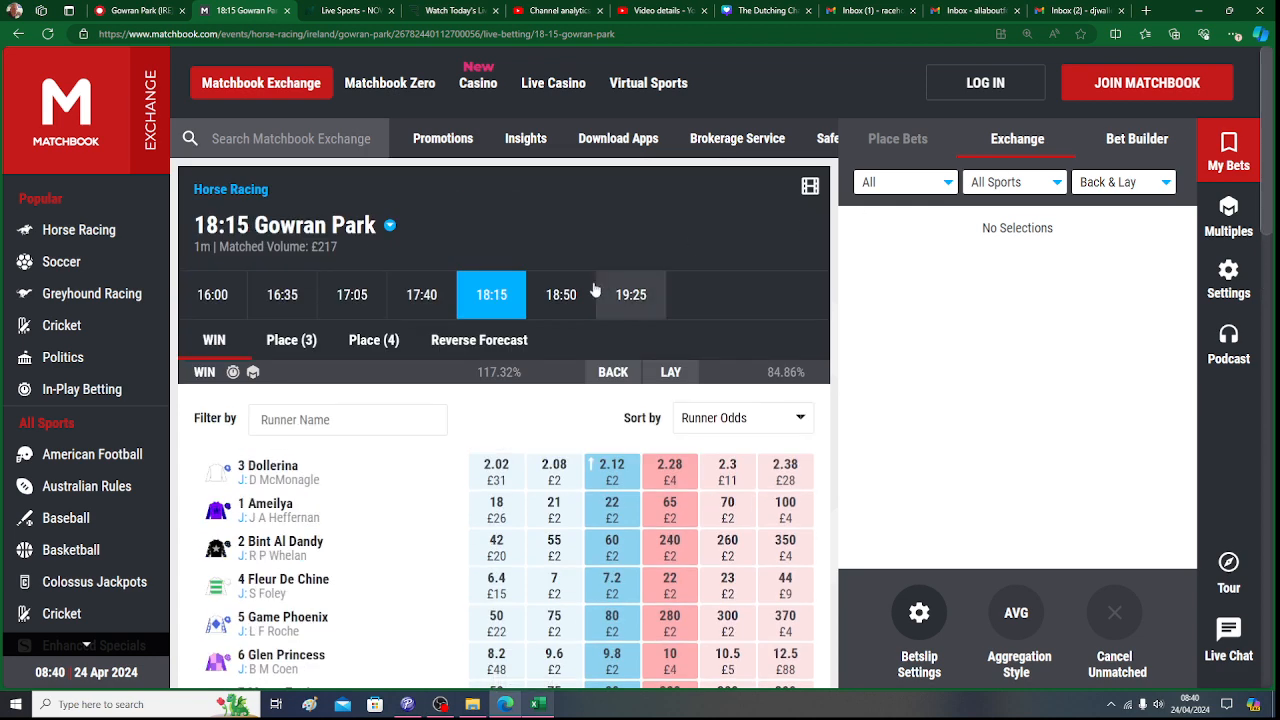
click(555, 295)
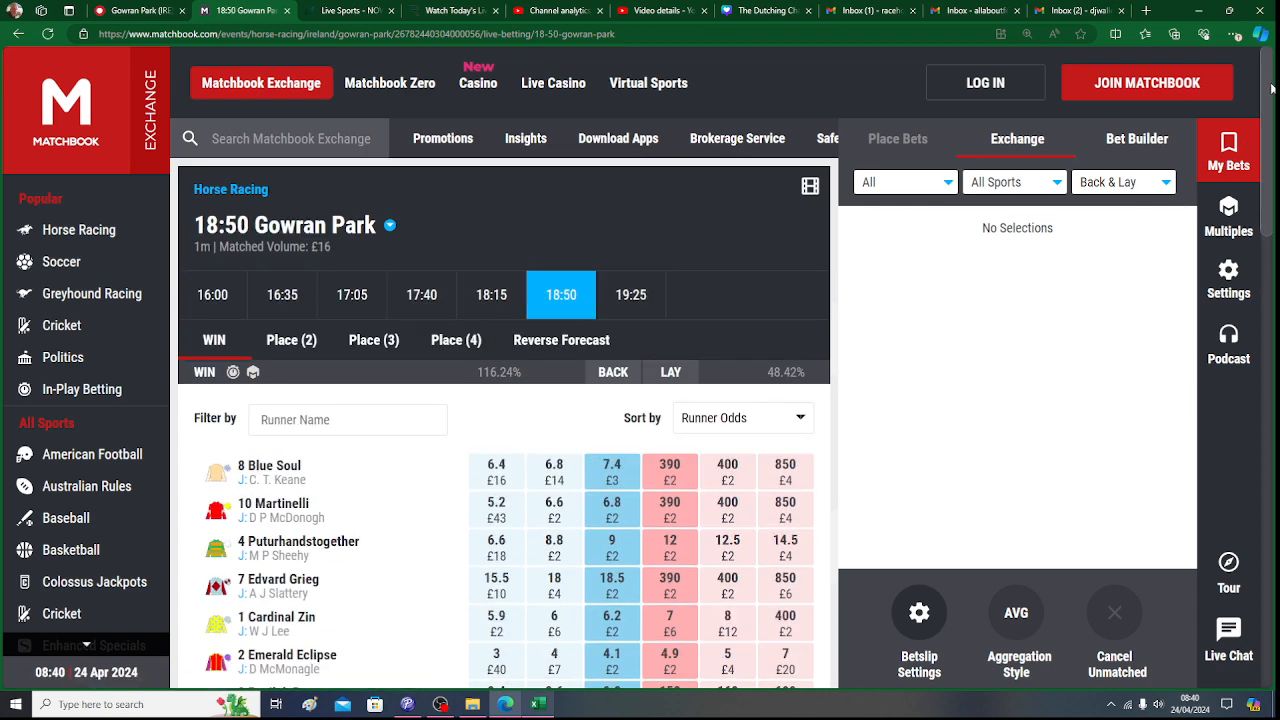
scroll(1271, 88, down, 3)
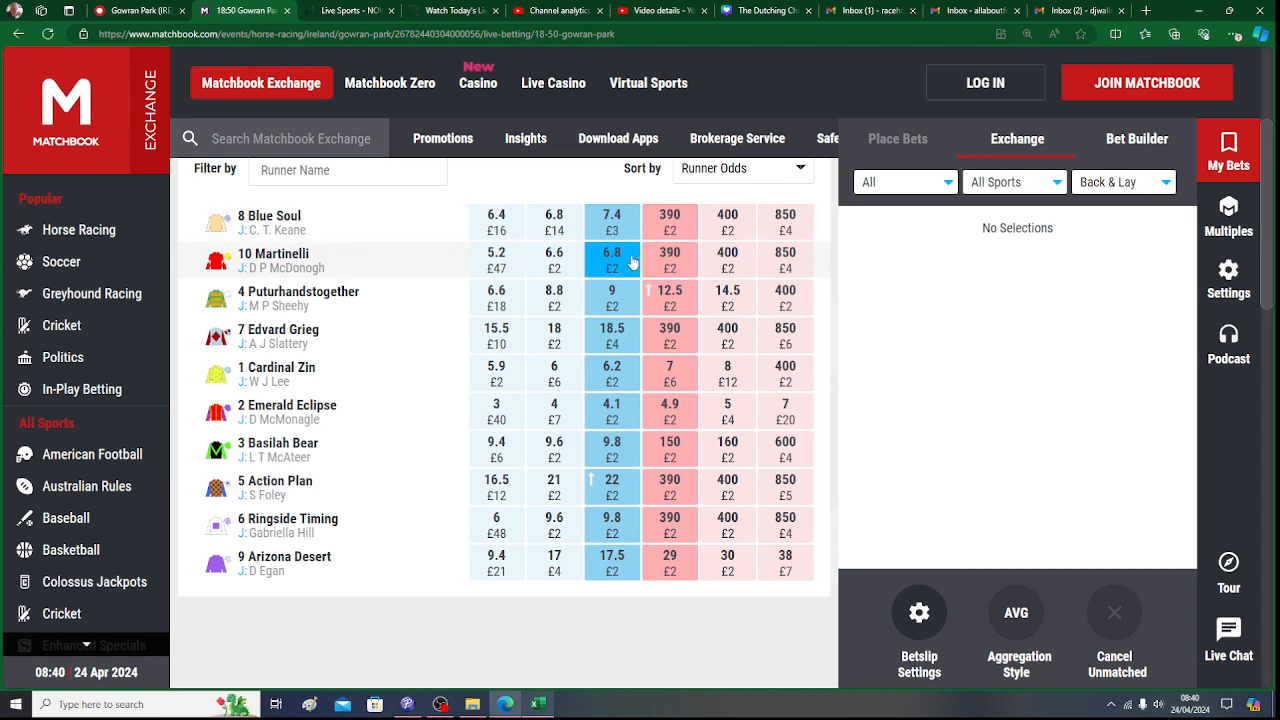
- Switch to Excel and enter 6.8 as Martinelli's Betfair odds on the Gowran Park 18.50 sheet
click(540, 706)
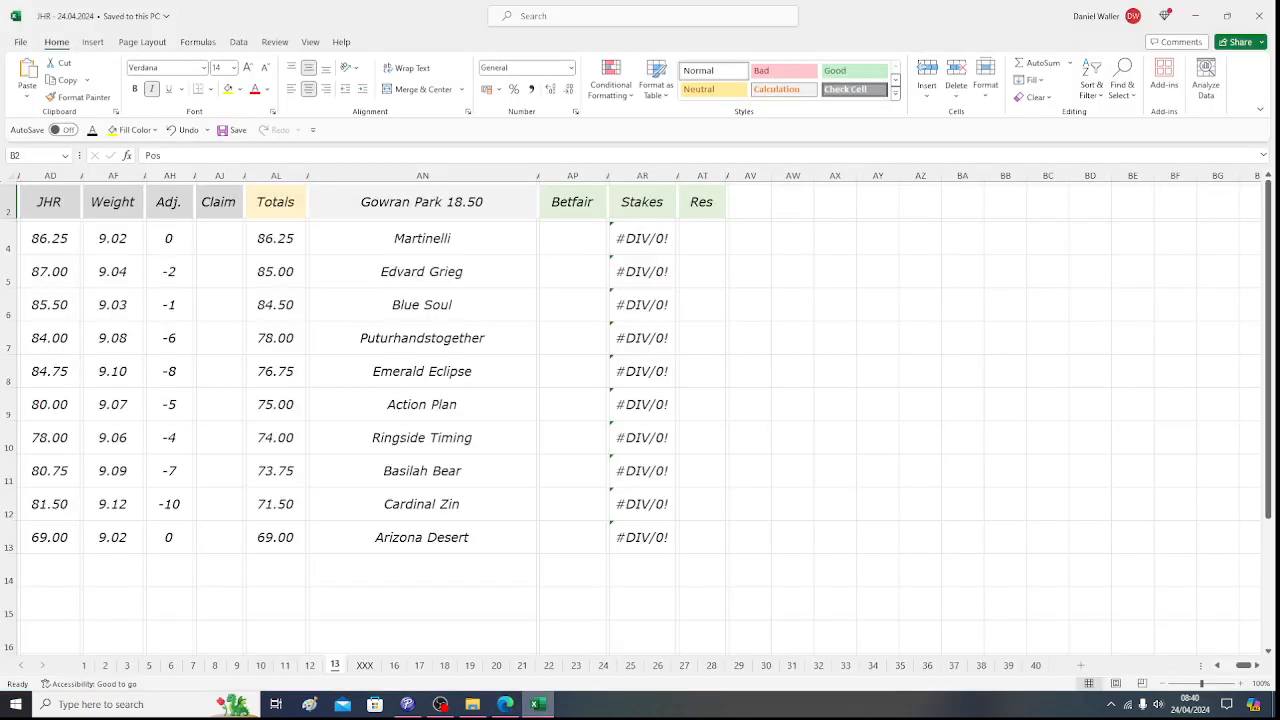
key(Down)
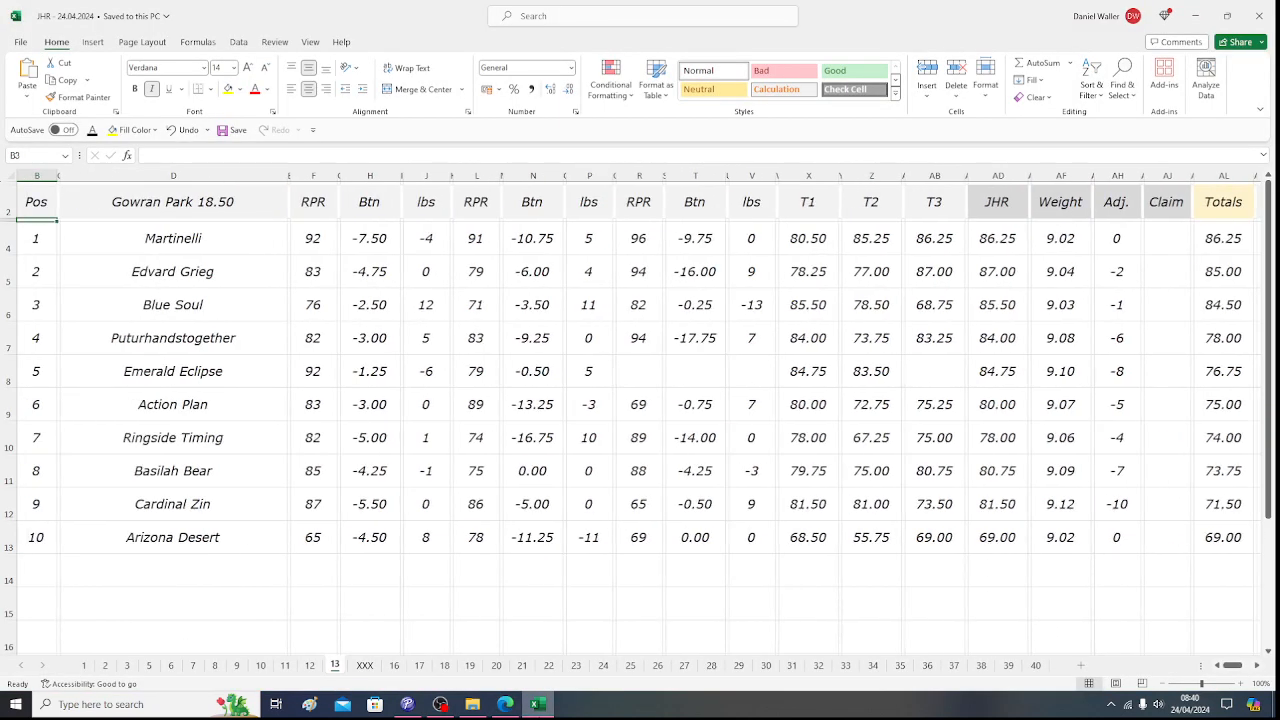
click(1257, 666)
drag(1259, 669, 1259, 669)
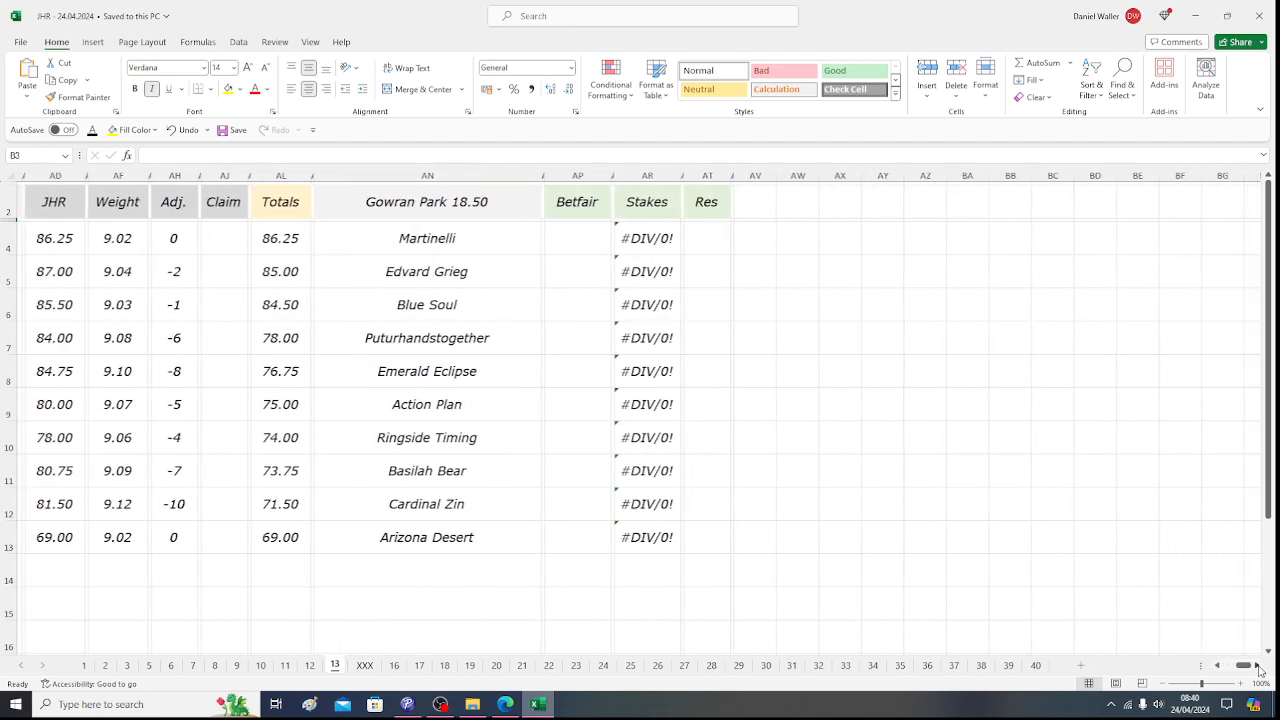
click(572, 241)
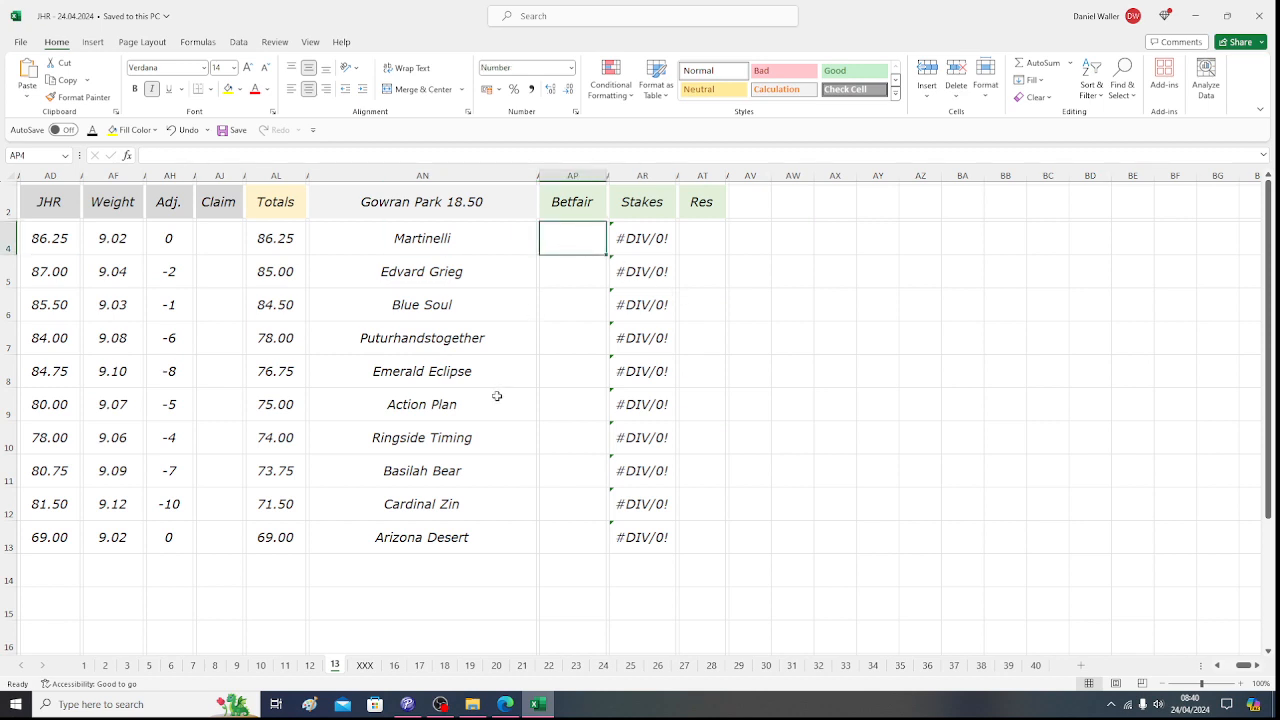
text(6.8)
key(Return)
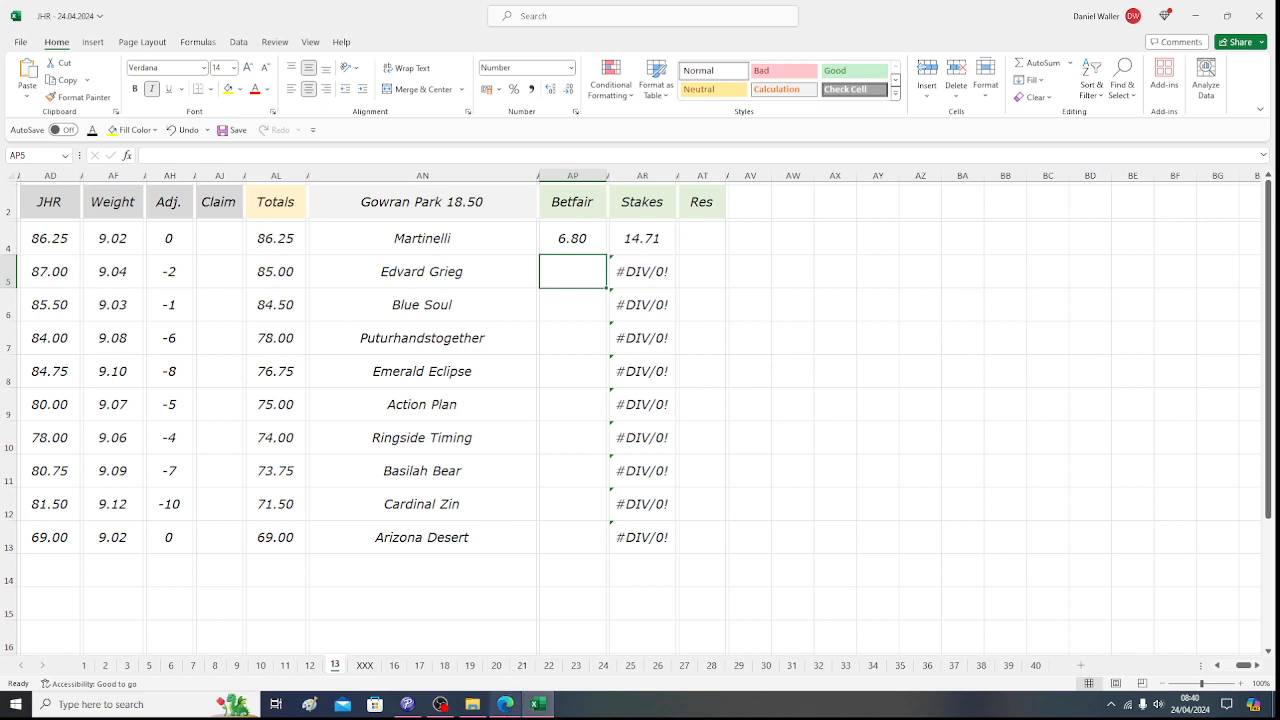
- Check Edvard Grieg's best back price on Matchbook and enter 18.5 as its Betfair odds in Excel
mouse_move(506, 703)
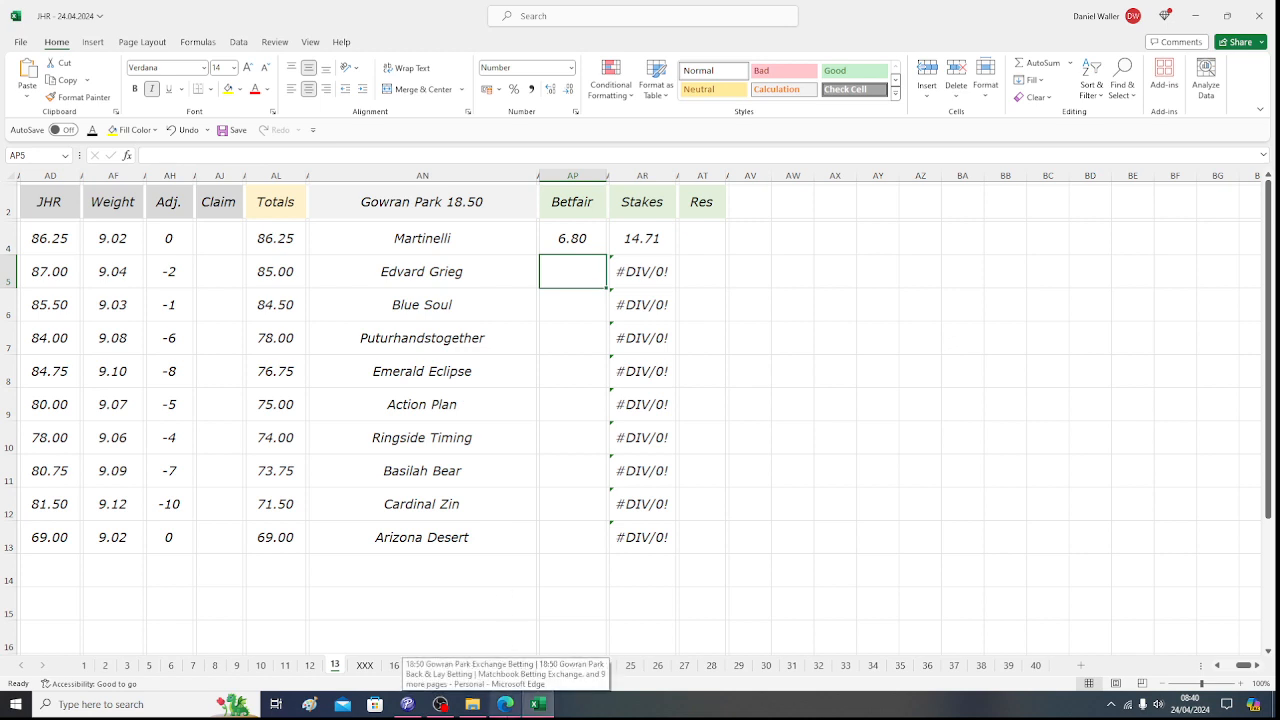
click(506, 703)
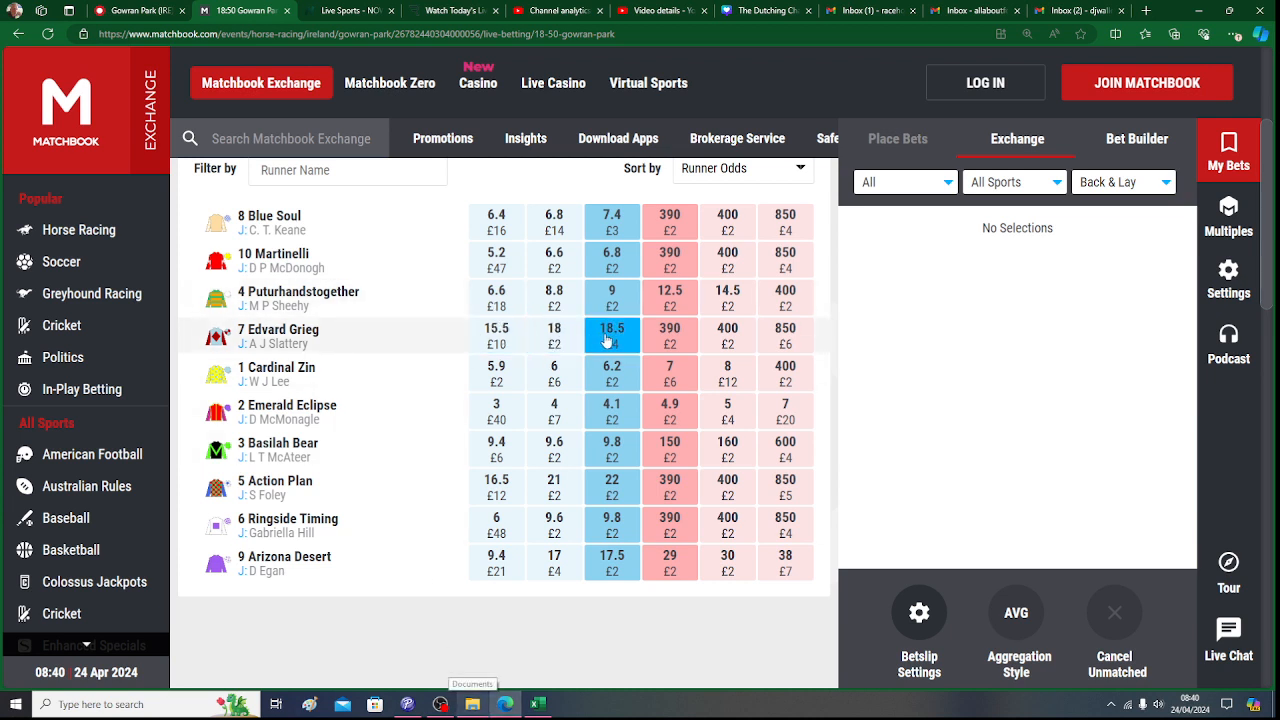
click(543, 702)
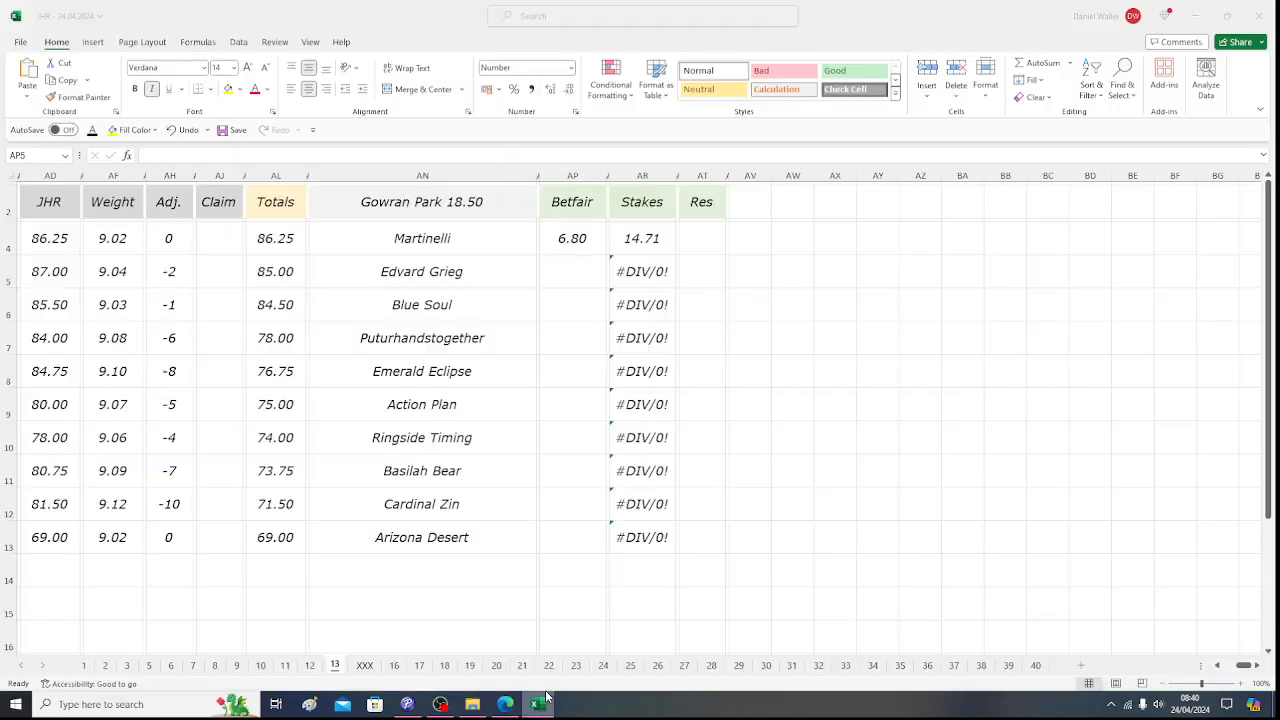
text(18.)
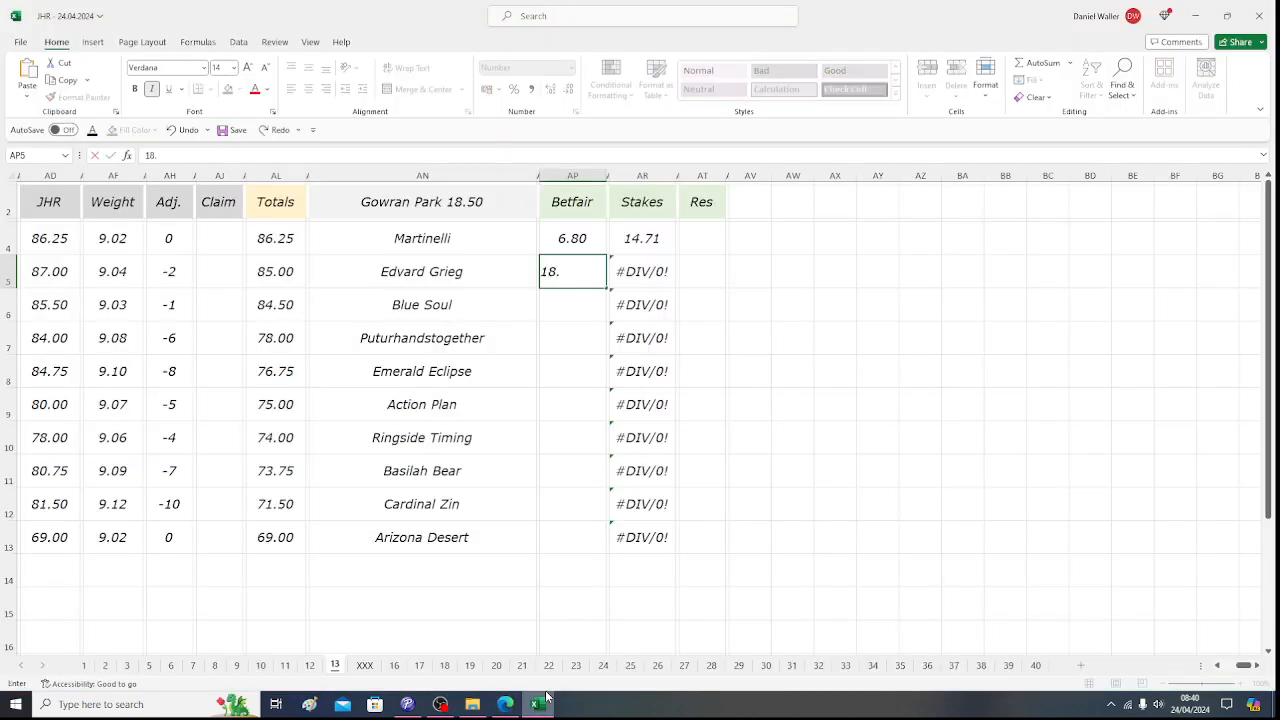
text(5)
key(Return)
key(Up)
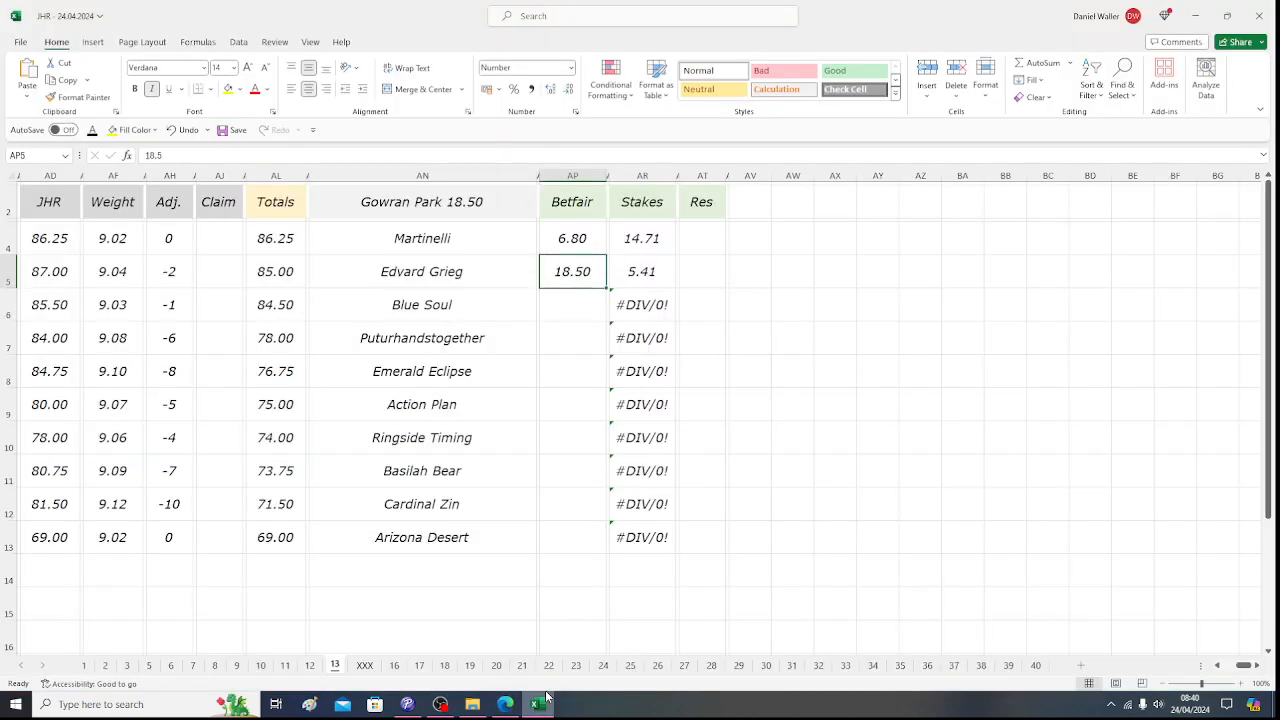
key(Down)
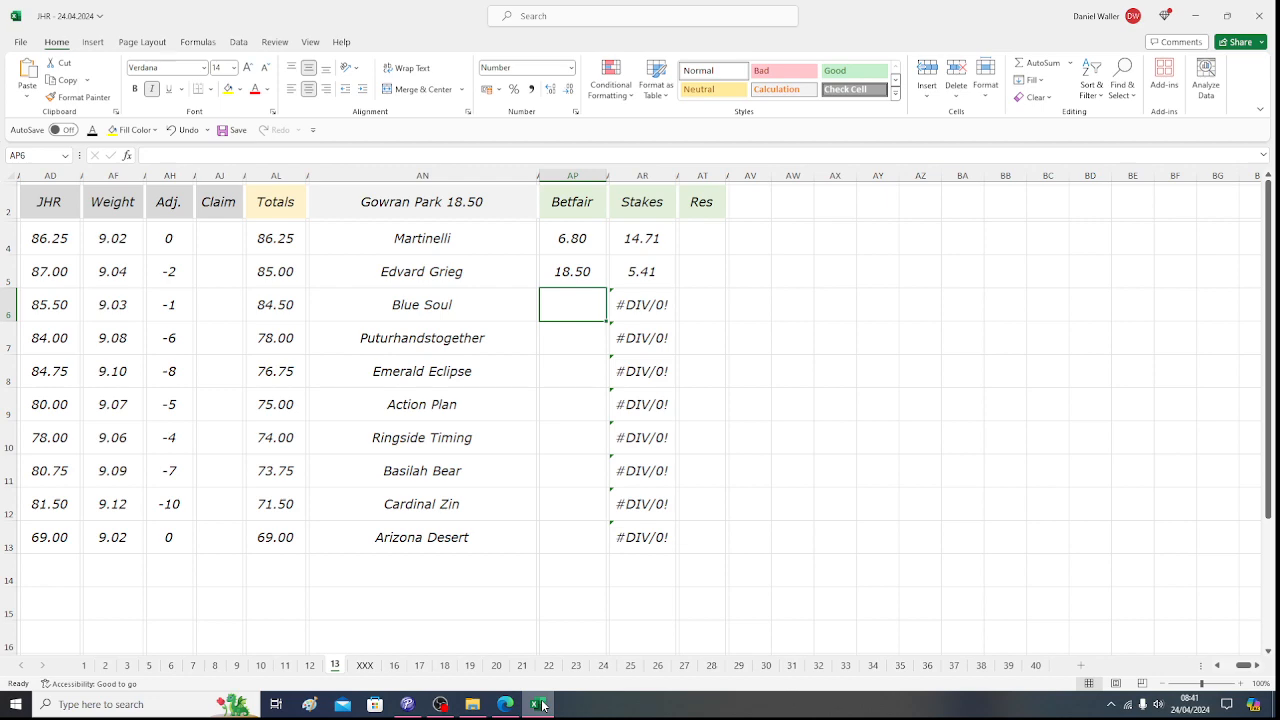
- Check Blue Soul's best back price on Matchbook and enter 7.40 as its Betfair odds in Excel
click(541, 706)
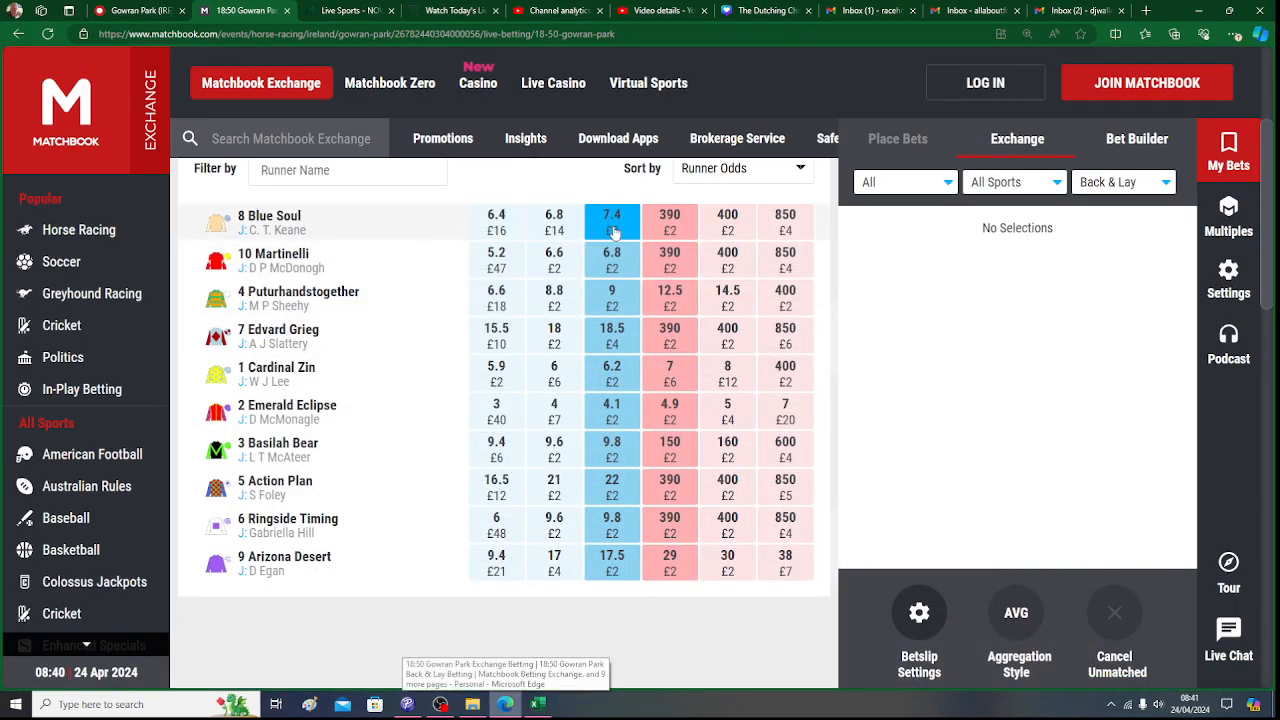
click(541, 706)
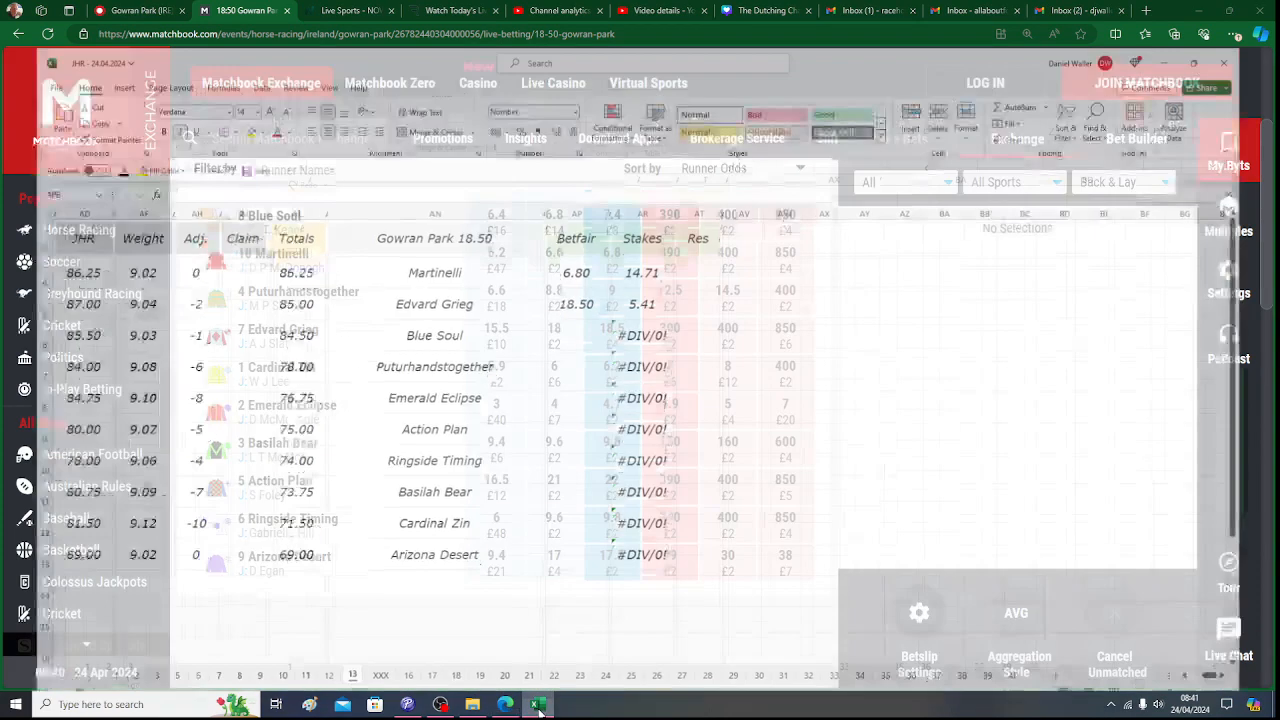
text(7.40)
key(Return)
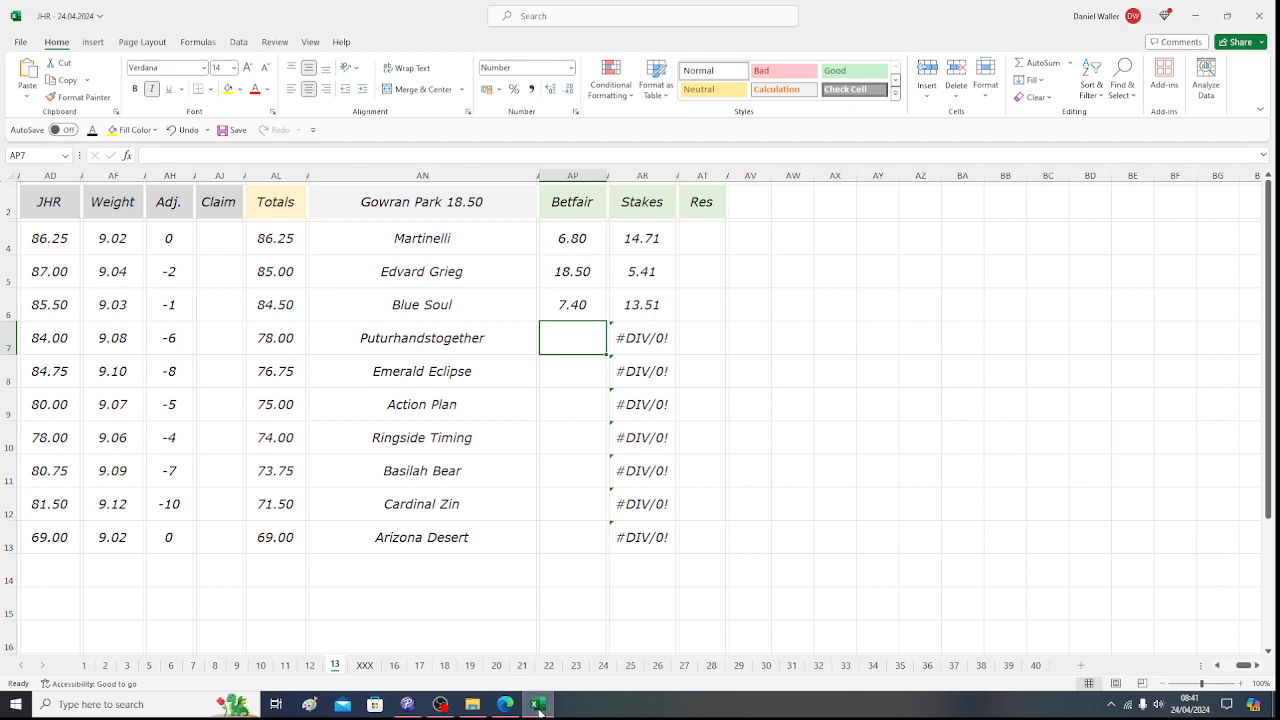
- Enter Puturhandstogether's Matchbook back price of 9 as its Betfair odds in Excel, and total the stakes of the top four horses
click(539, 706)
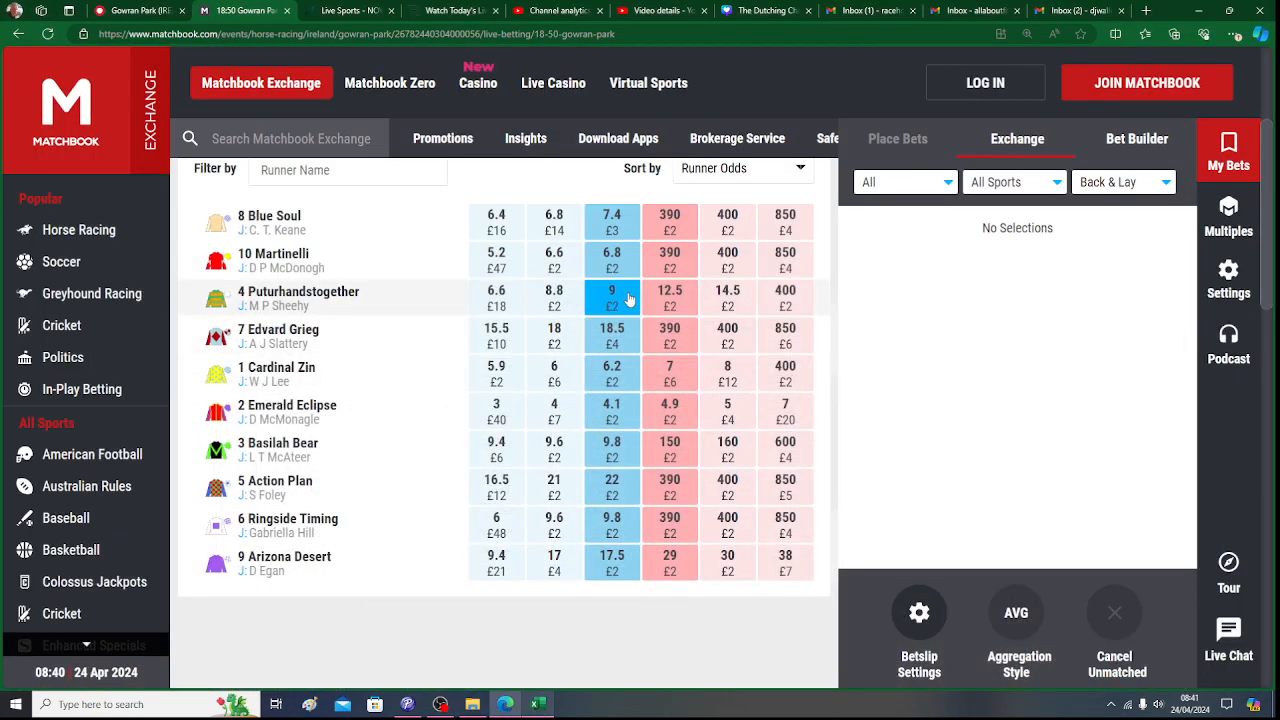
click(539, 704)
text(9)
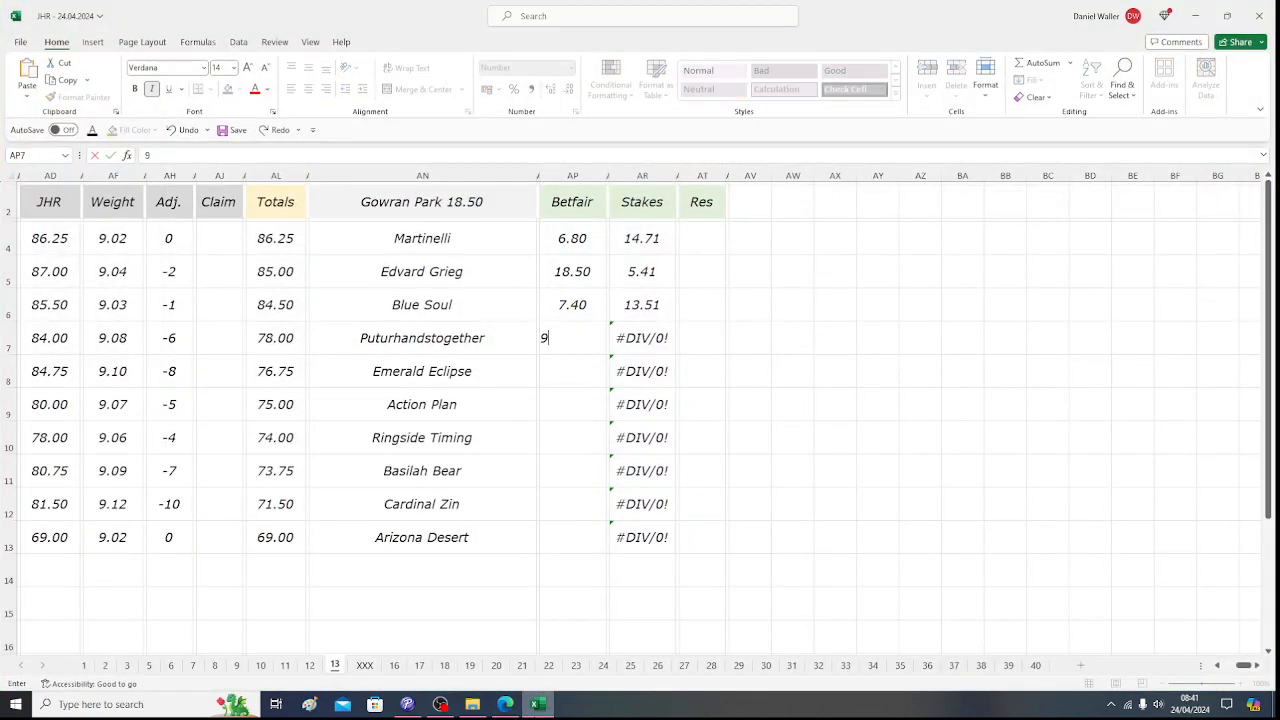
key(Return)
key(Up)
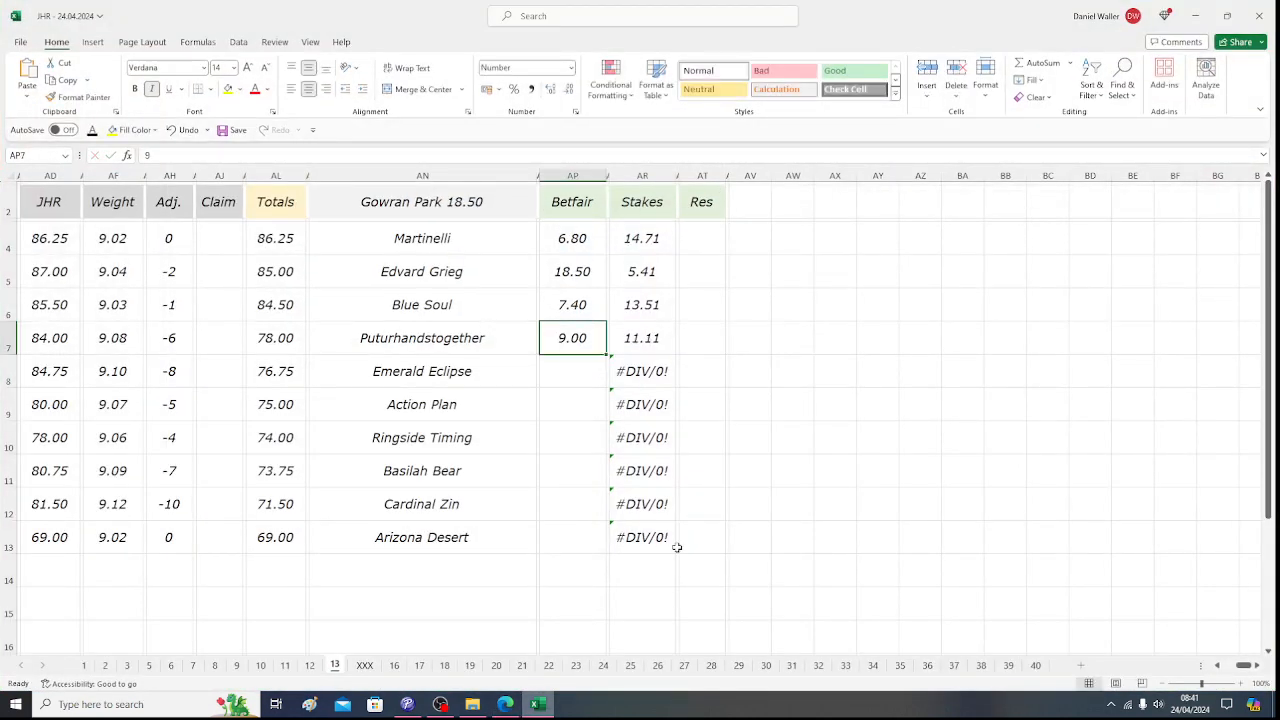
drag(645, 240, 645, 345)
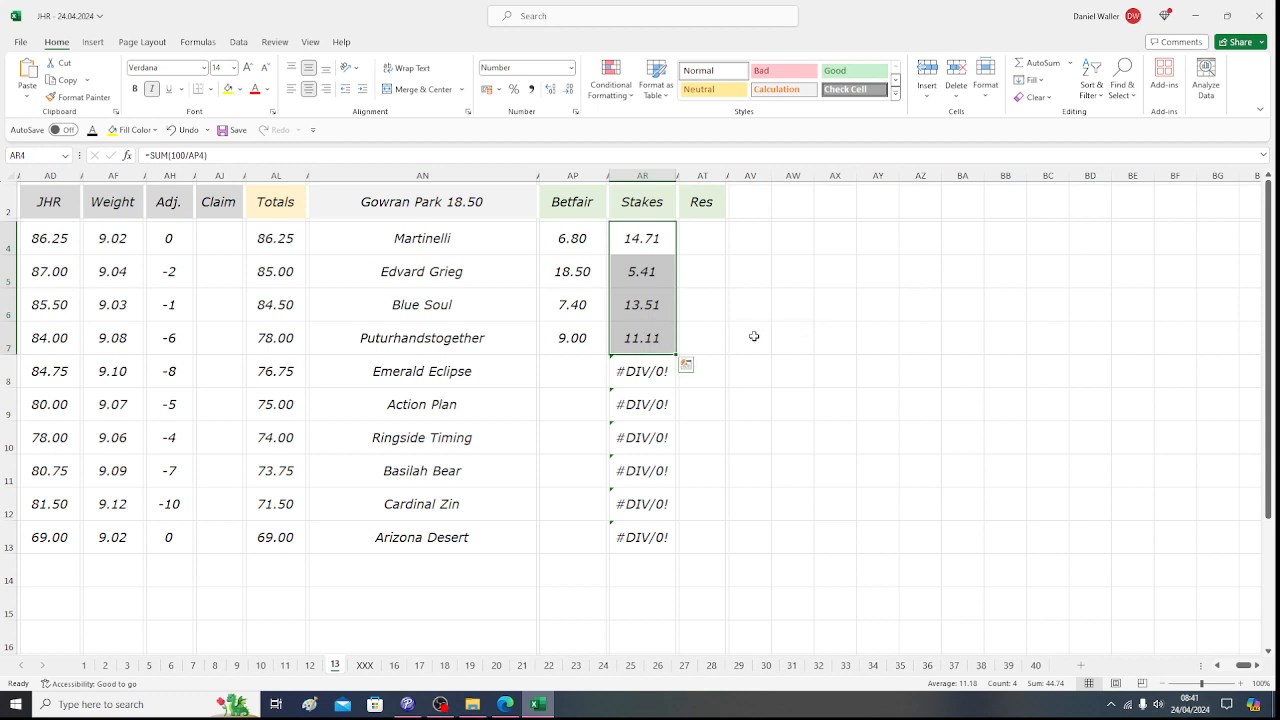
- Check Emerald Eclipse's price on Matchbook and overwrite its Stakes formula in Excel with 5.26
click(507, 706)
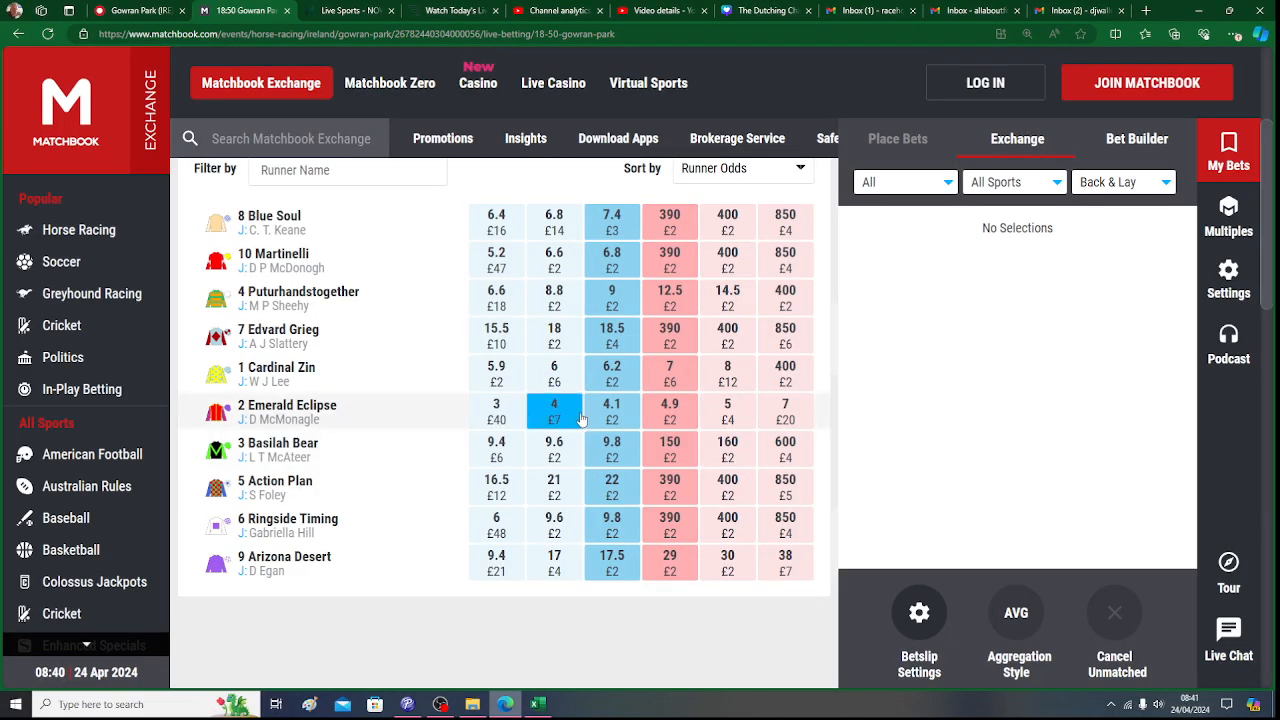
click(538, 704)
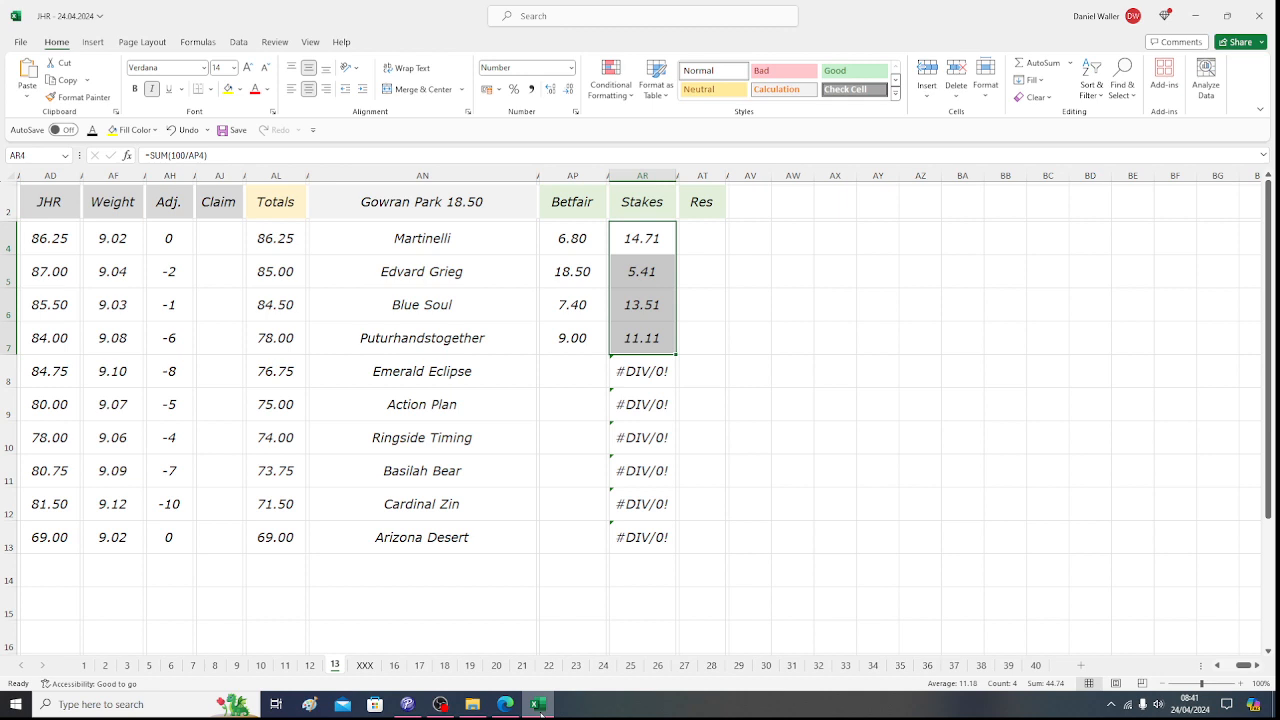
key(Down)
key(Down)
key(Down)
key(Down)
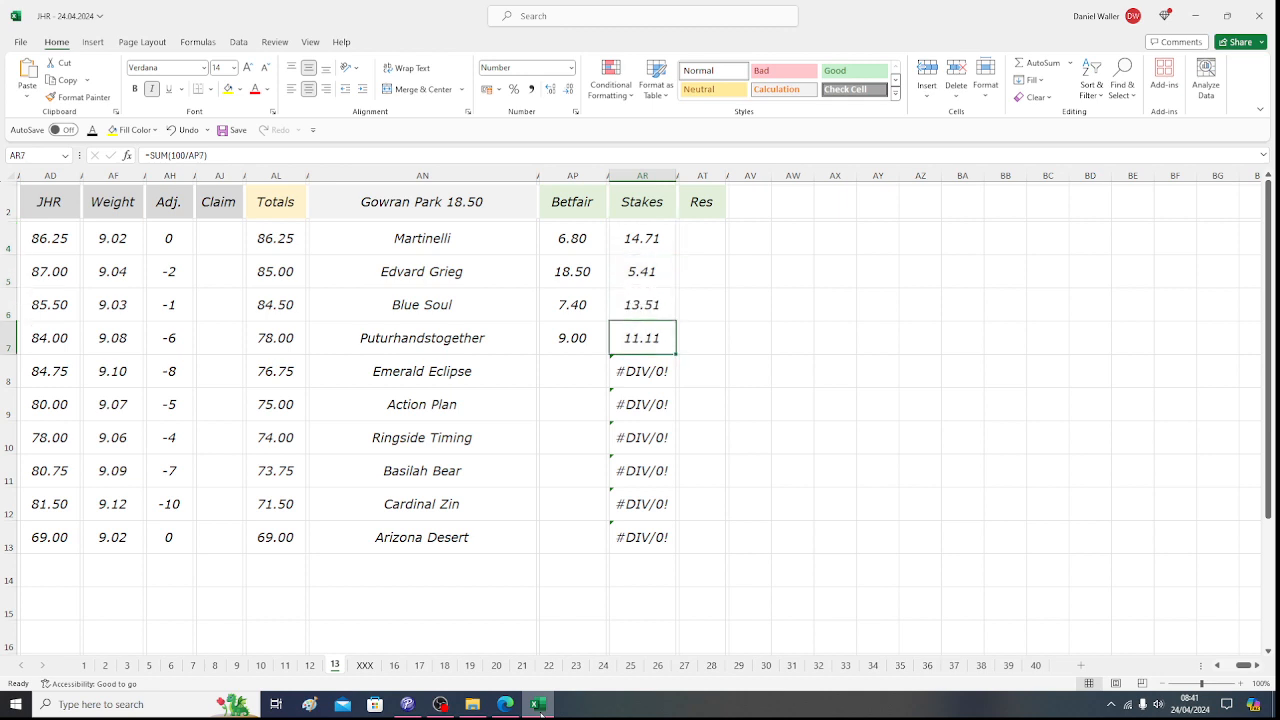
text(5.25)
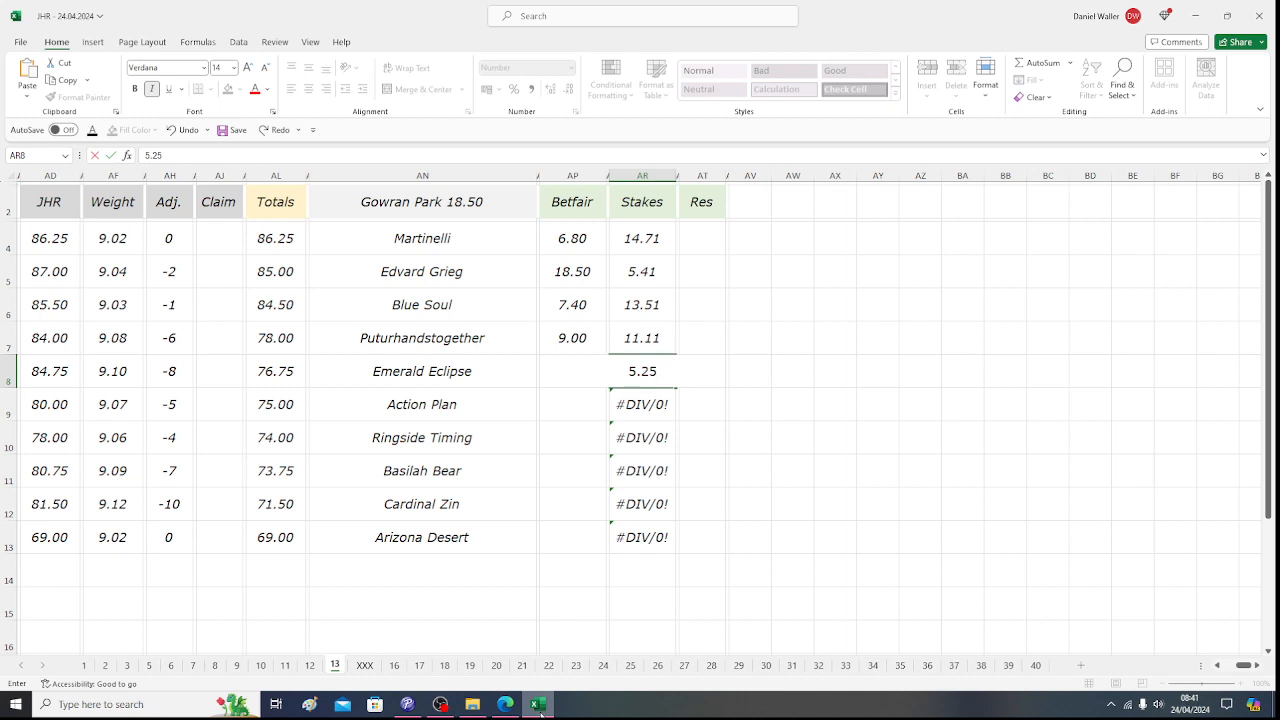
key(BackSpace)
text(6)
key(Left)
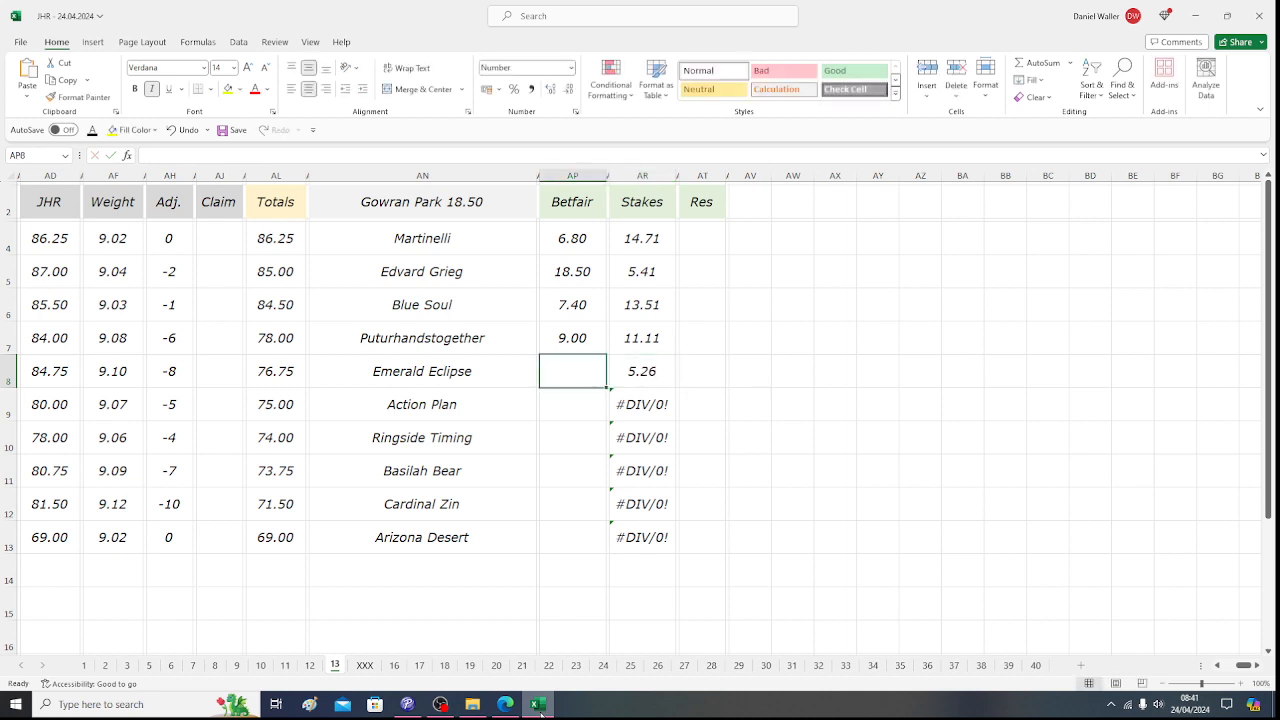
- Enter 4.1 as Emerald Eclipse's Betfair odds and total the stakes of the top five horses
text(4.1)
key(Return)
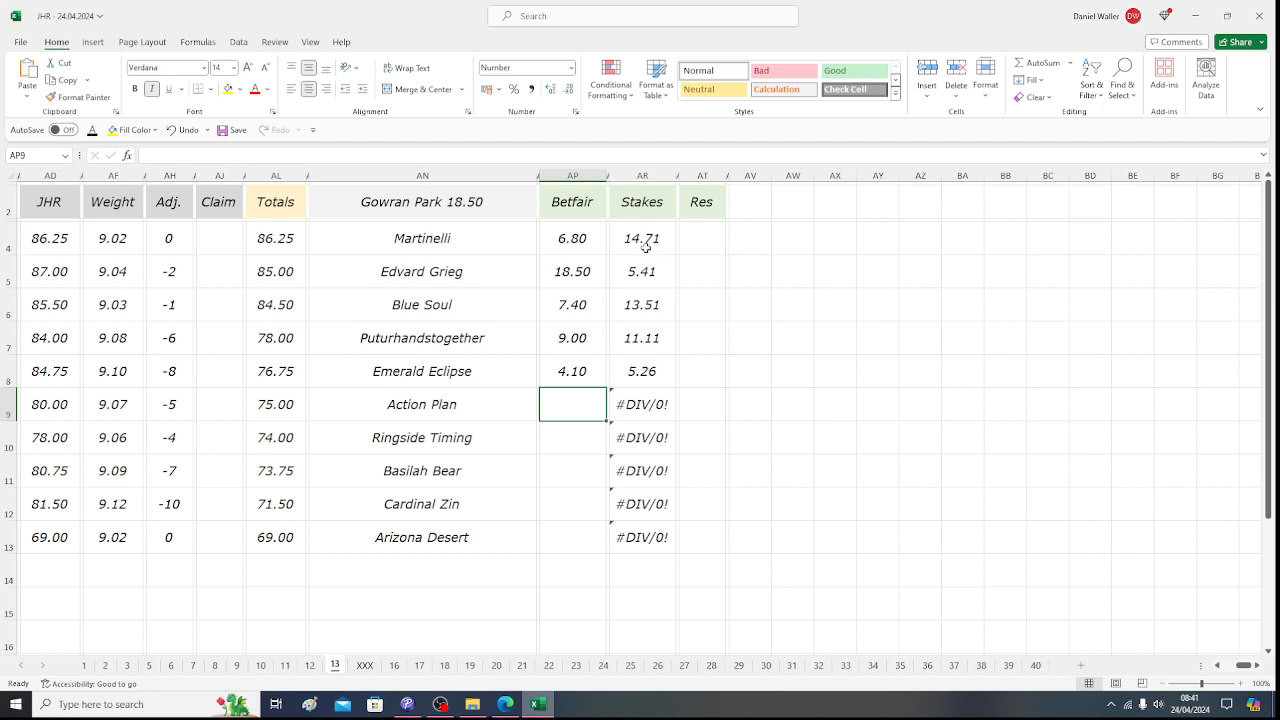
drag(646, 243, 640, 362)
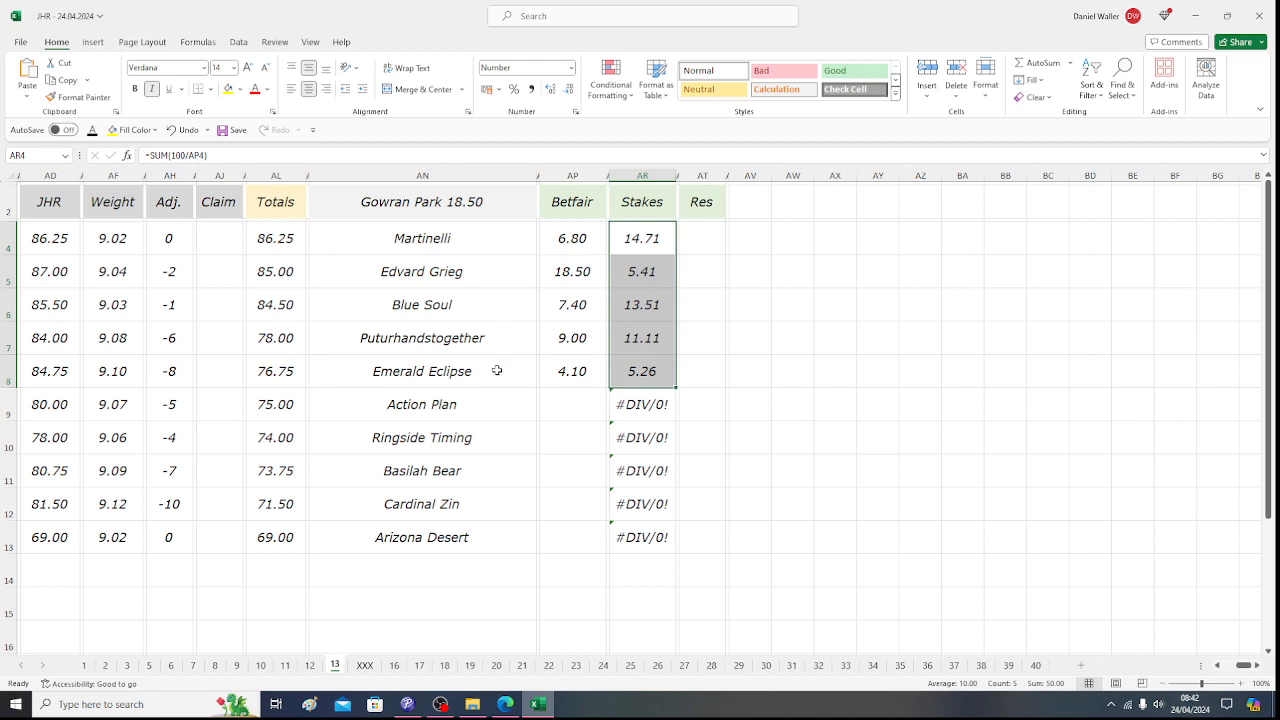
click(55, 202)
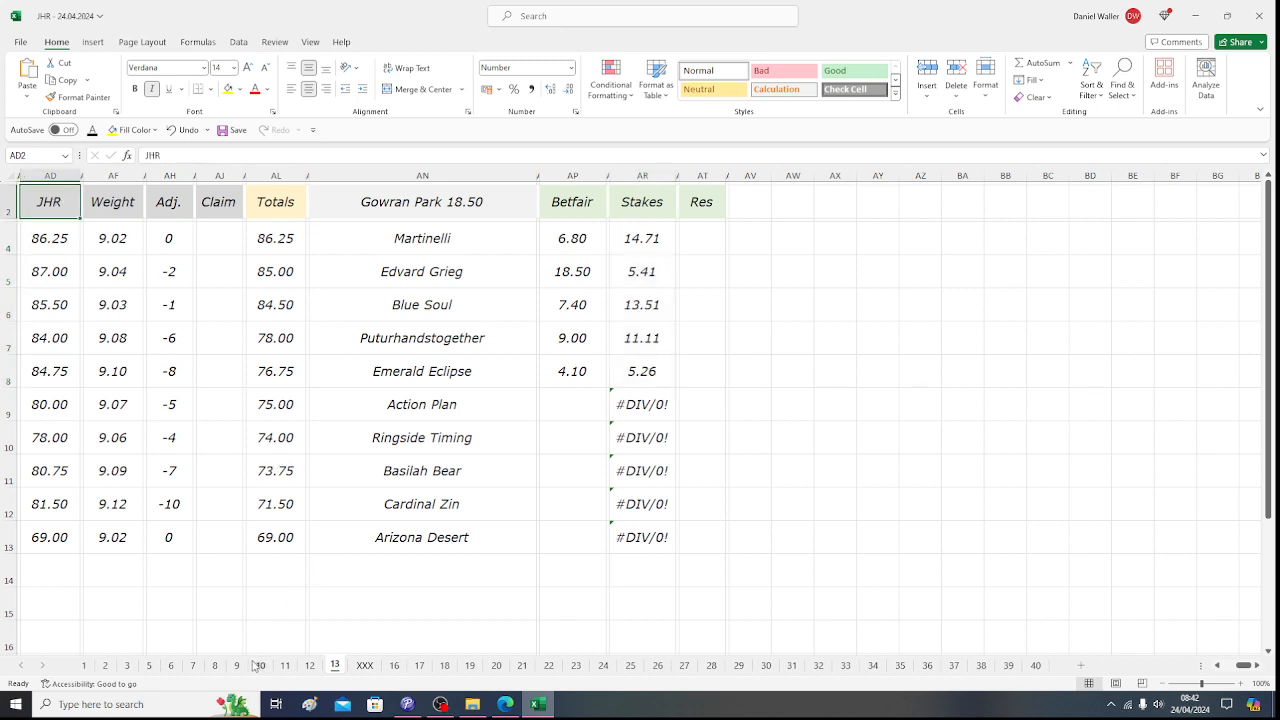
- On the Gowran Park 16.00 sheet, enter "No Bet" in cell AN15 below the runners
click(215, 665)
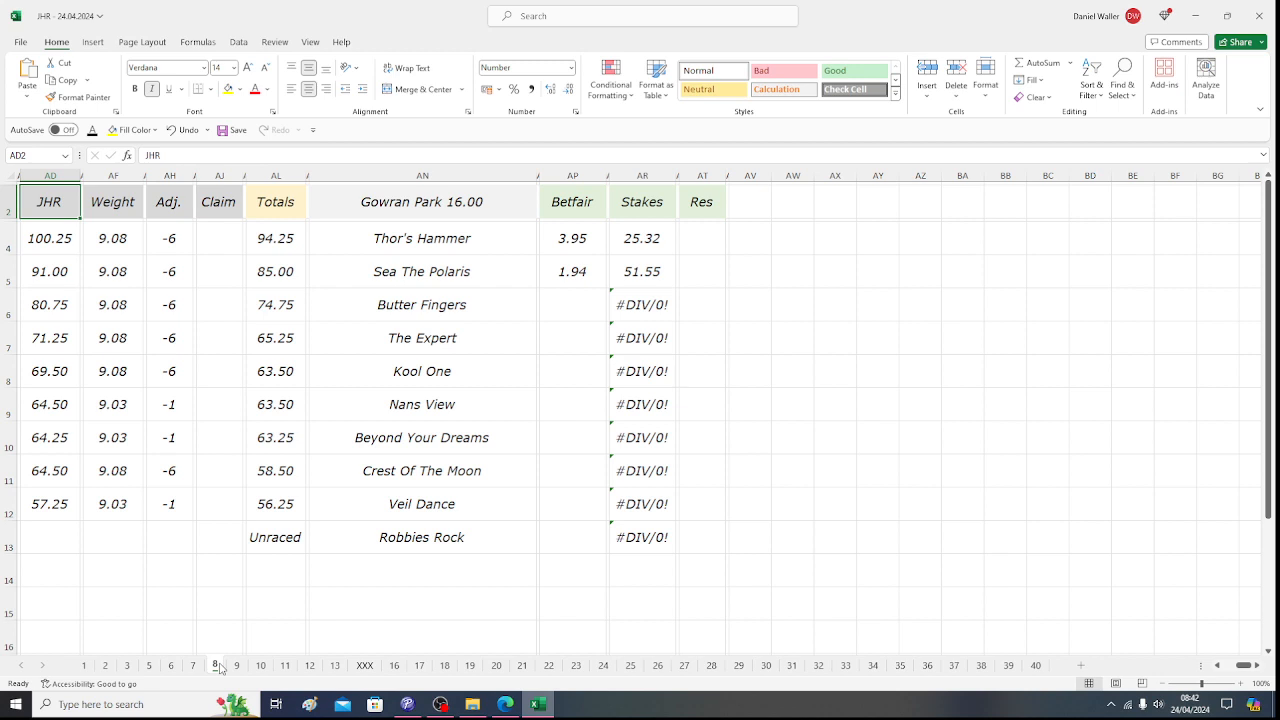
click(370, 612)
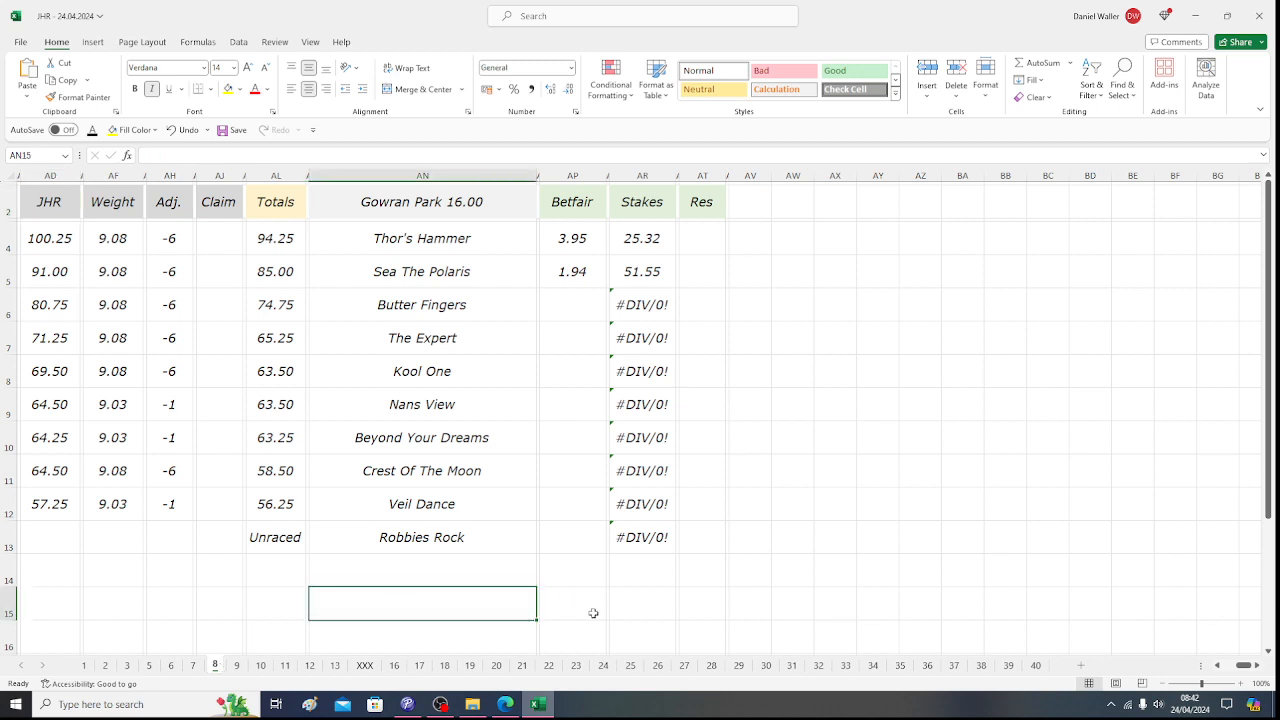
text(No Bet)
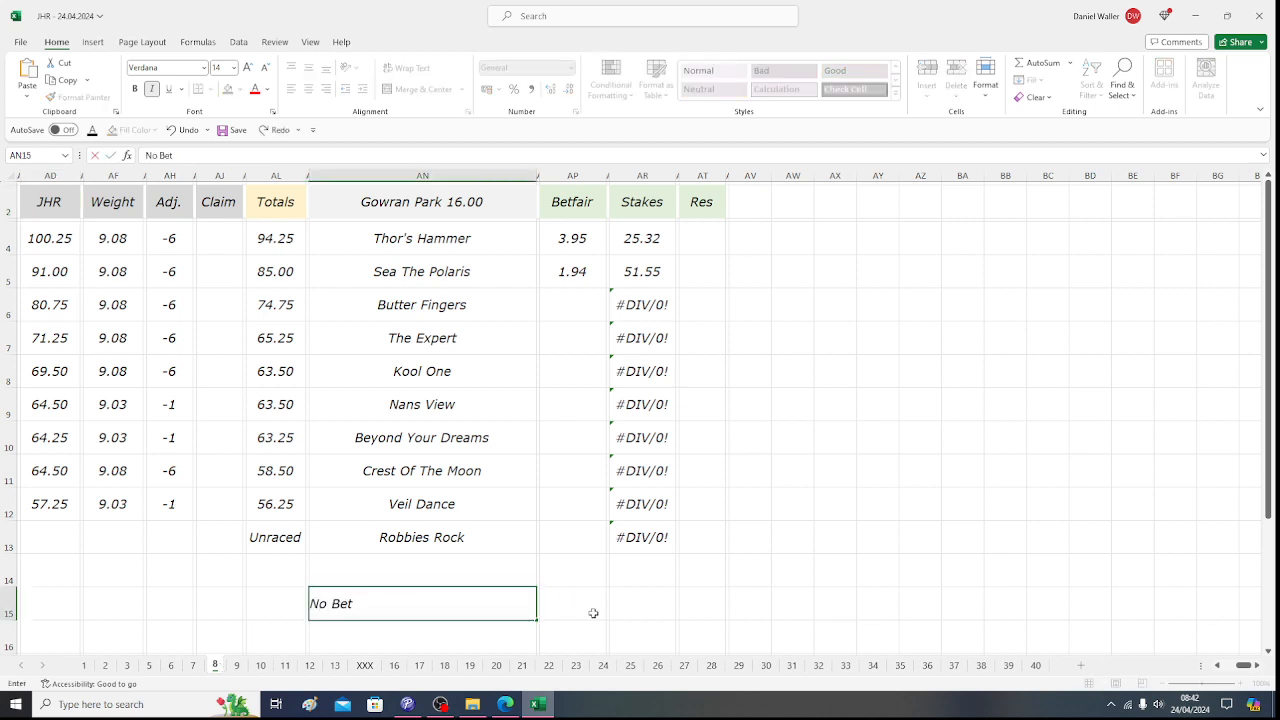
key(ctrl+Return)
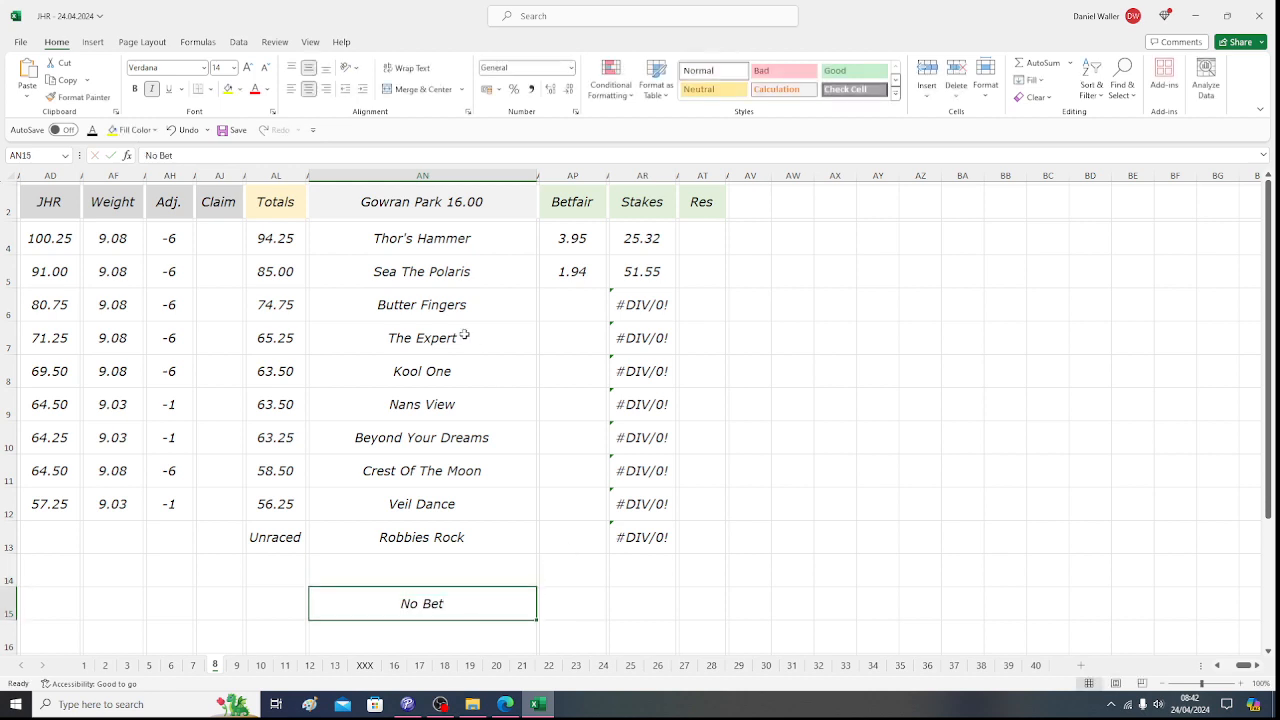
- Fill the "No Bet" cell on the Gowran Park 16.00 sheet with light blue and save the workbook
click(241, 90)
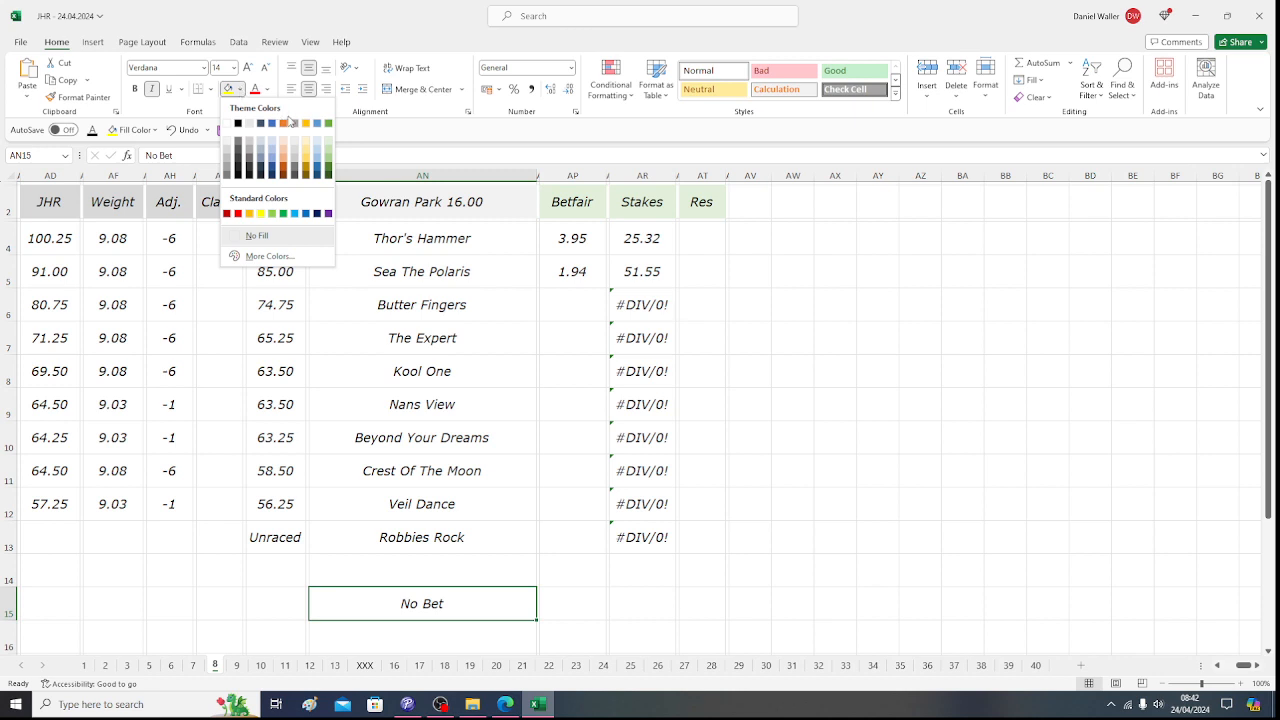
click(318, 148)
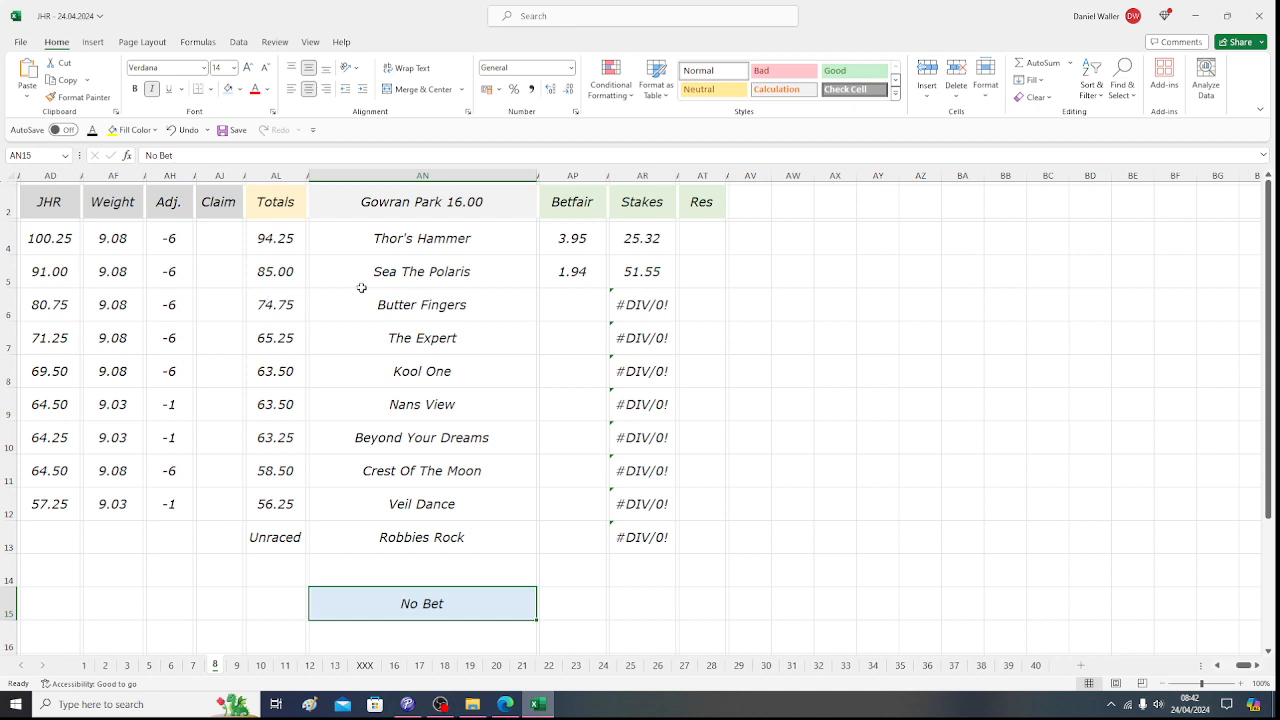
click(77, 205)
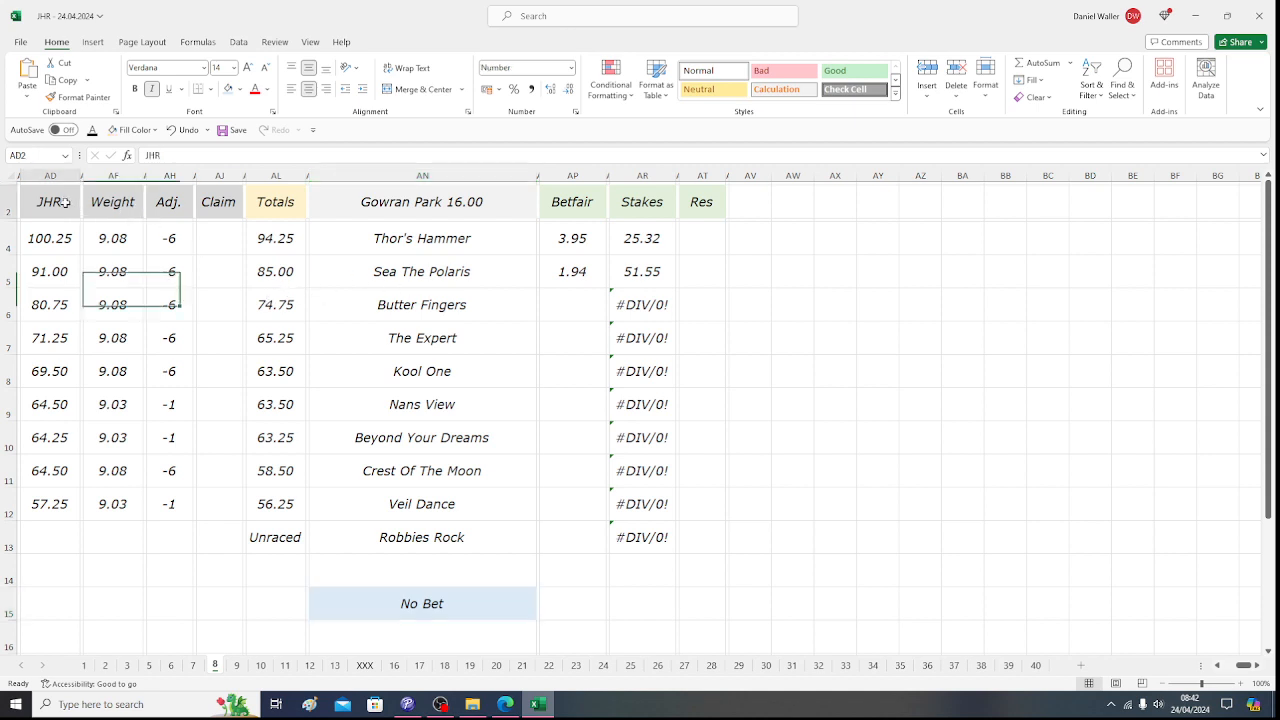
click(224, 131)
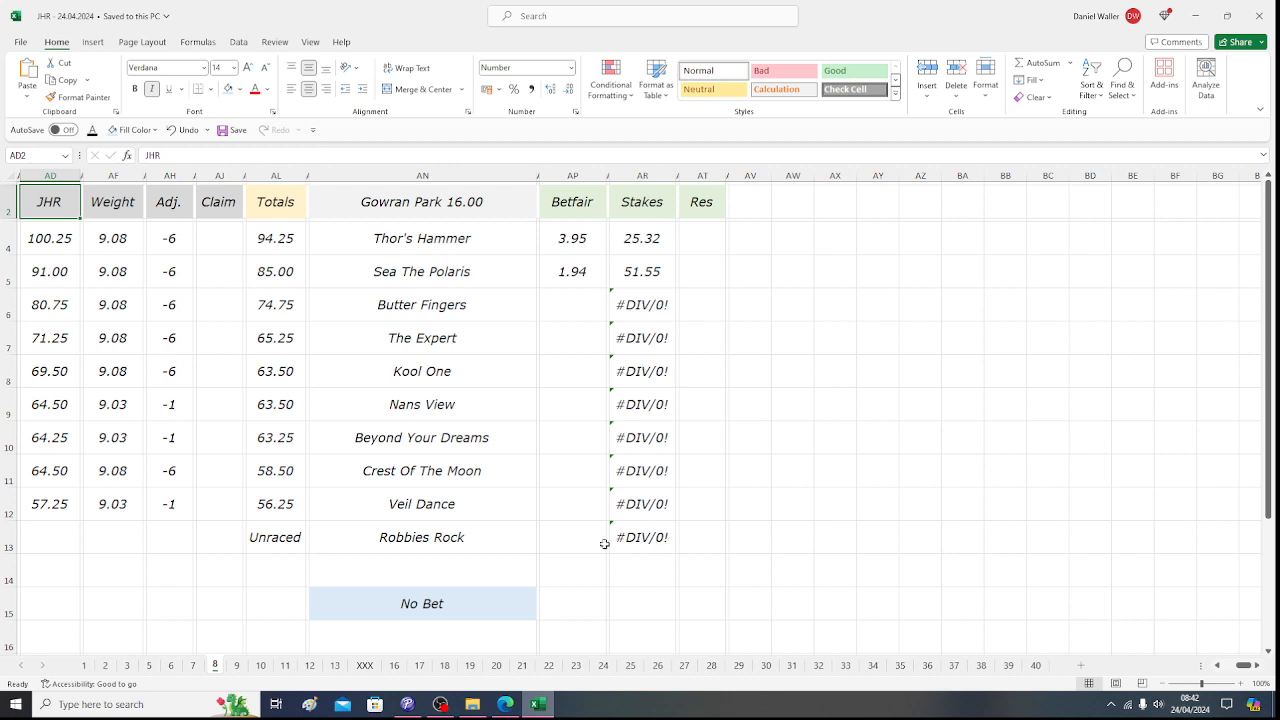
- Review the Gowran Park 16.35 sheet and work out Harry The Rogue's return in Calculator as 6.2 × 7
click(237, 671)
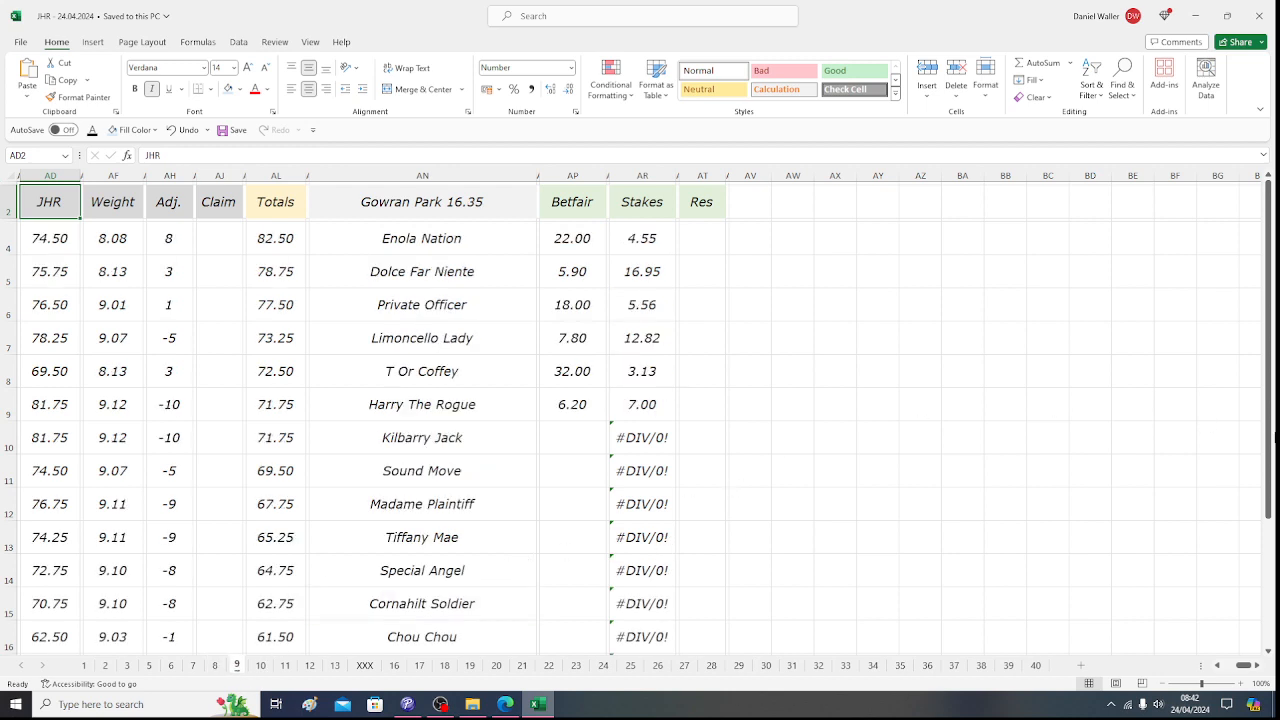
drag(1275, 437, 1275, 480)
click(20, 706)
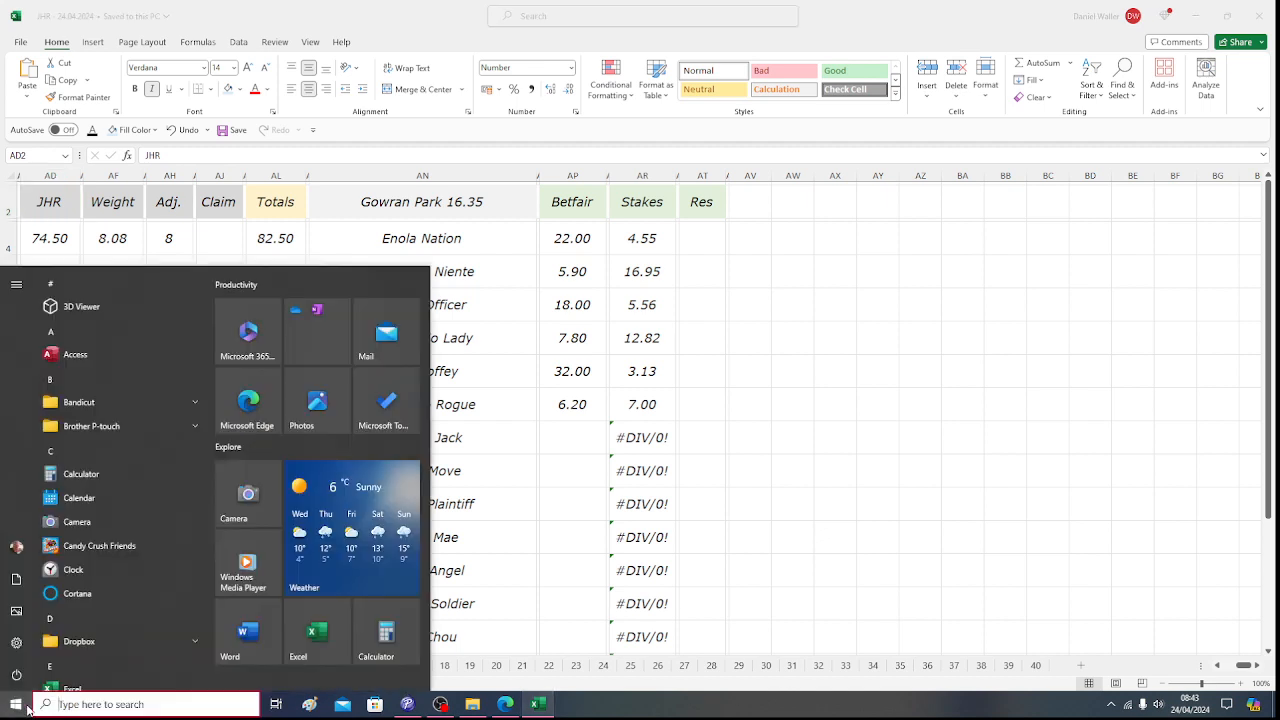
click(383, 645)
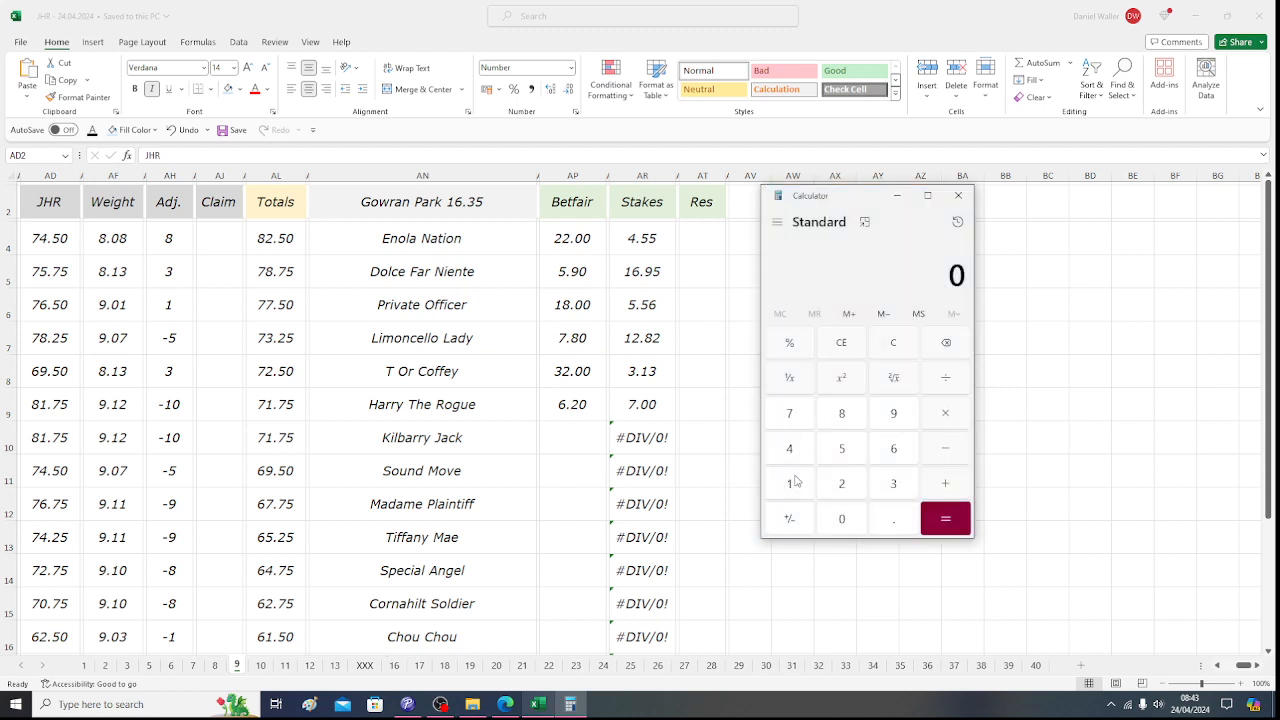
click(895, 449)
click(857, 492)
click(948, 352)
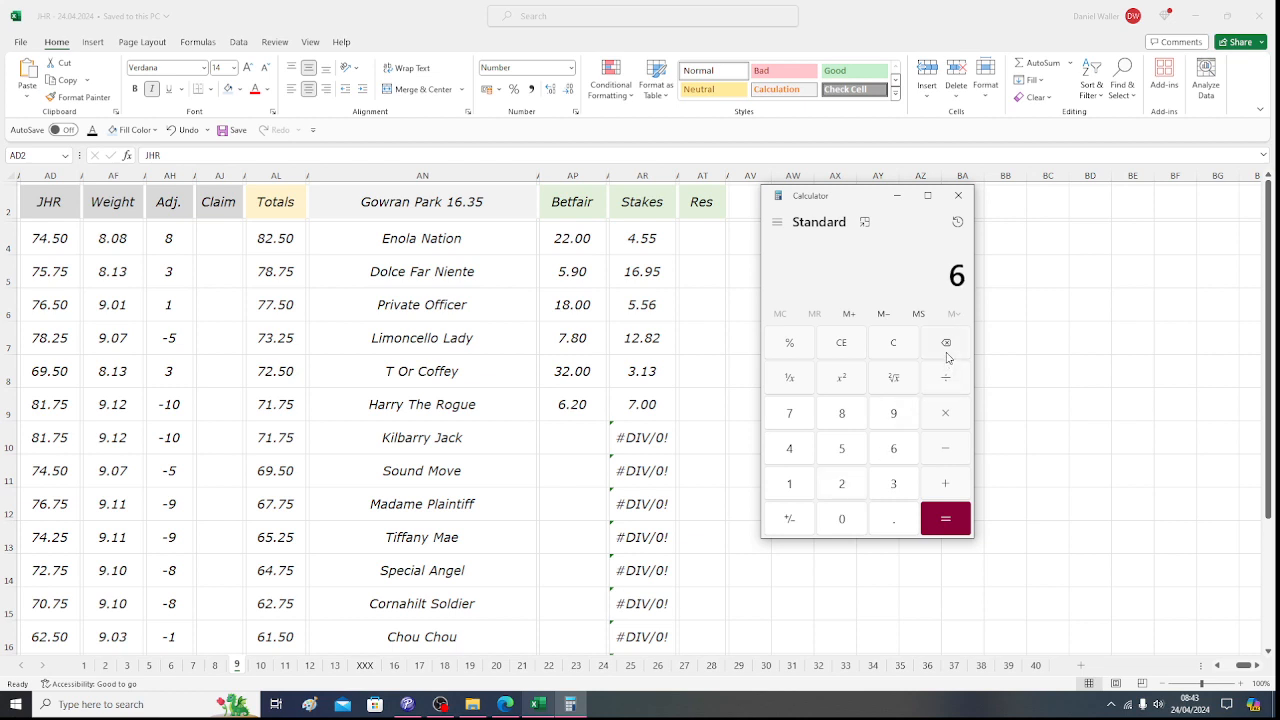
click(893, 518)
click(841, 488)
click(937, 420)
click(792, 416)
click(934, 512)
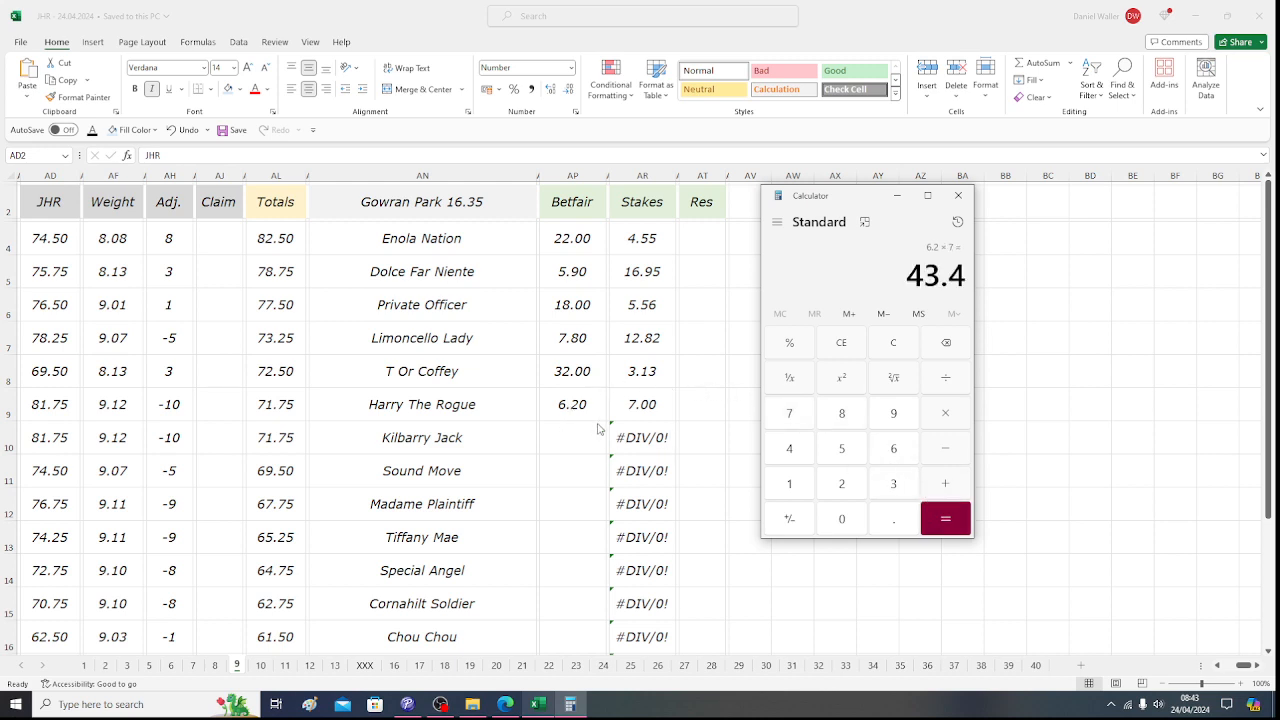
click(50, 202)
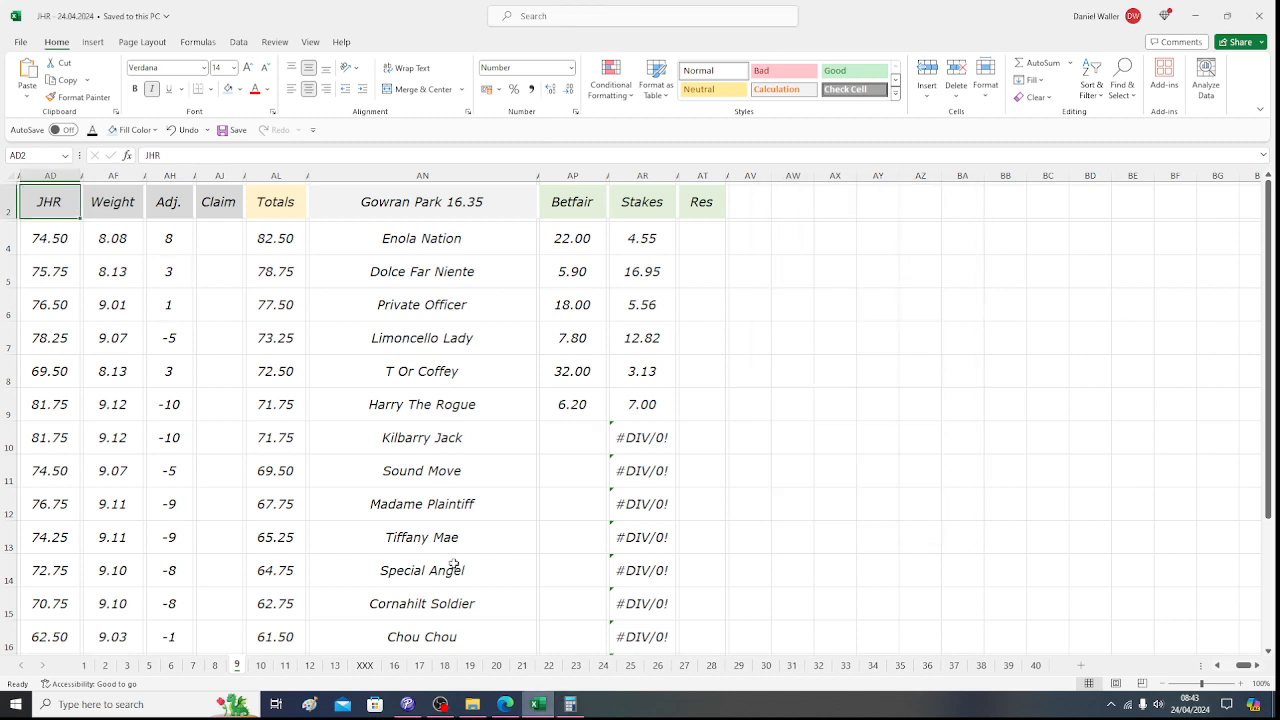
- Review the Gowran Park 17.05 sheet and work out Pimstrel's return in Calculator as 1.82 × 21
click(260, 666)
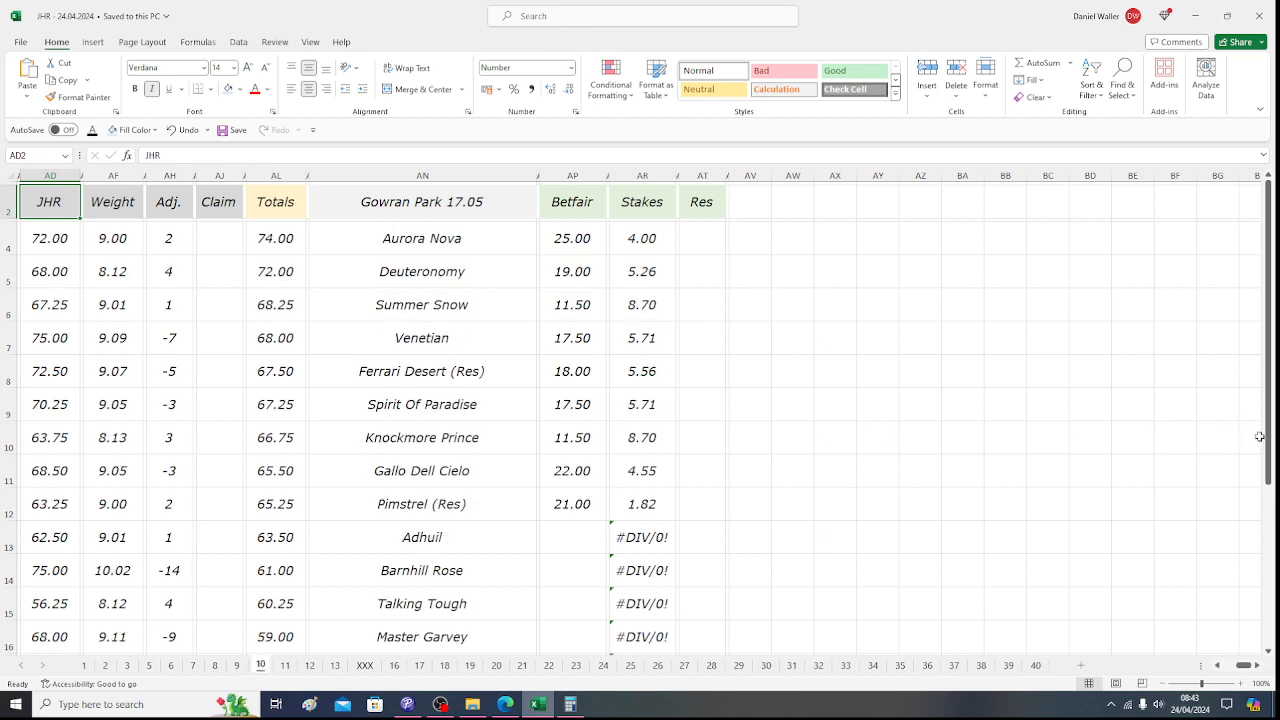
drag(1270, 446, 1272, 405)
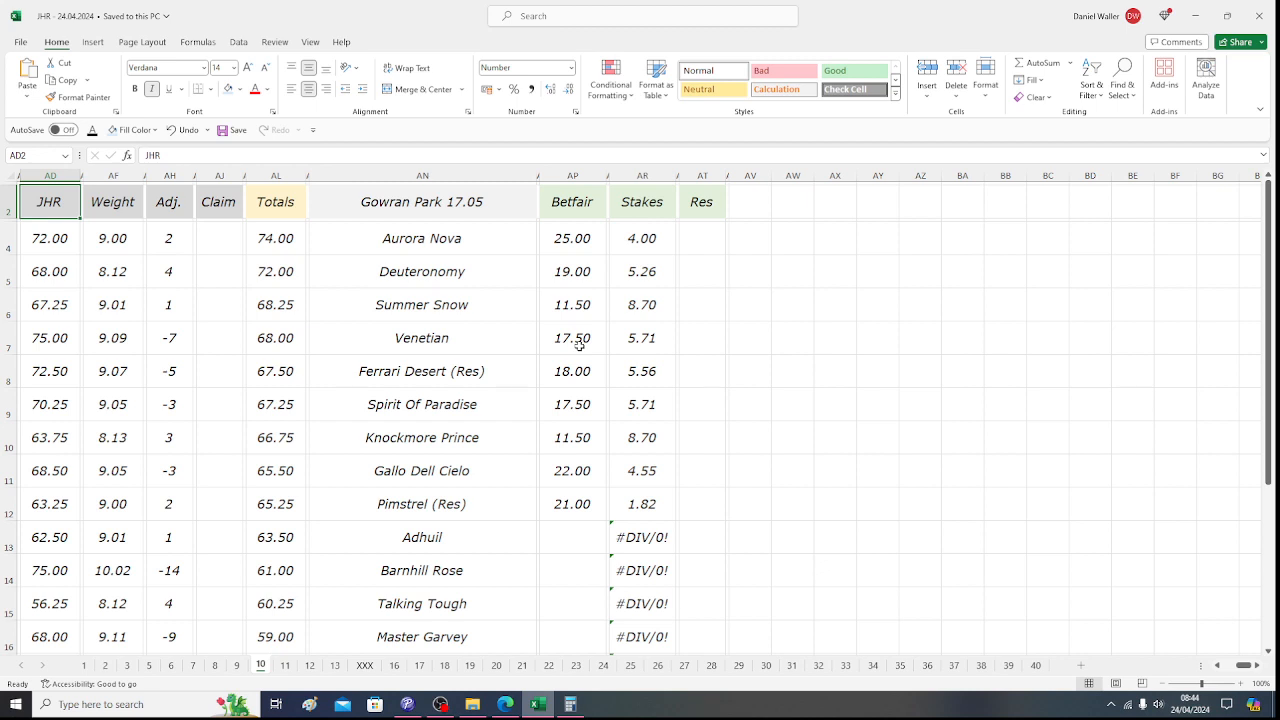
click(578, 708)
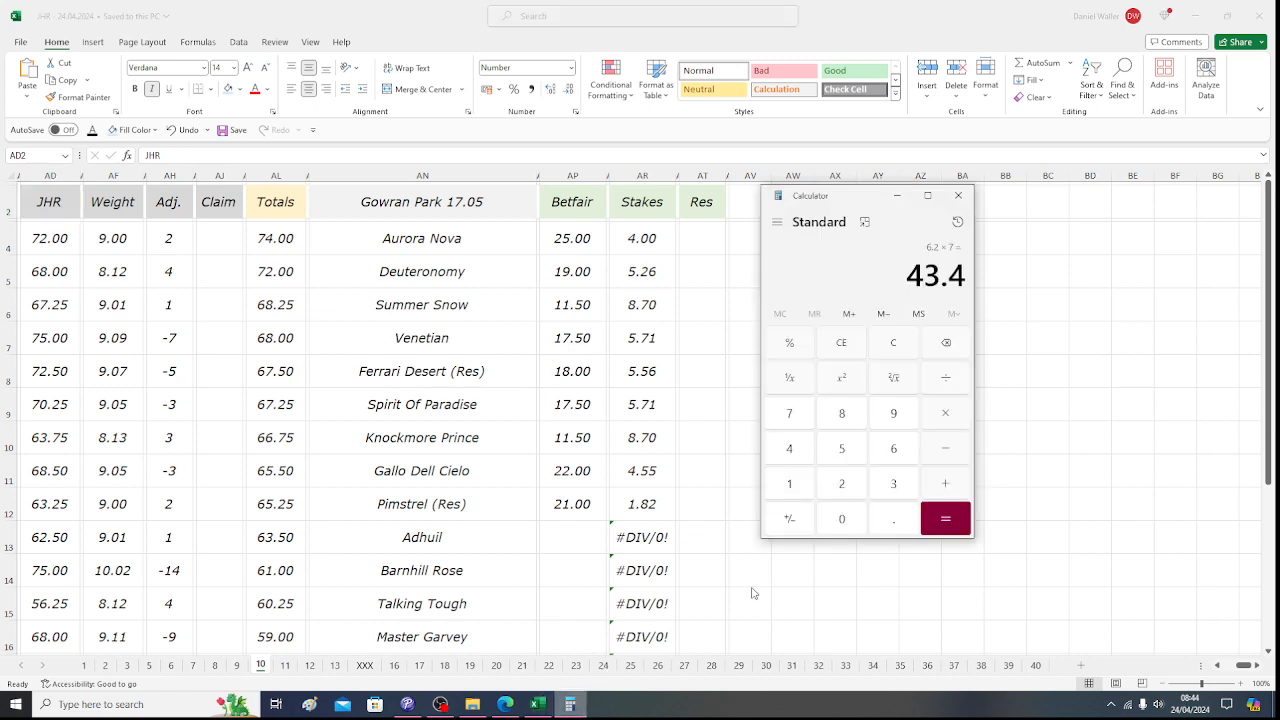
click(786, 498)
click(891, 520)
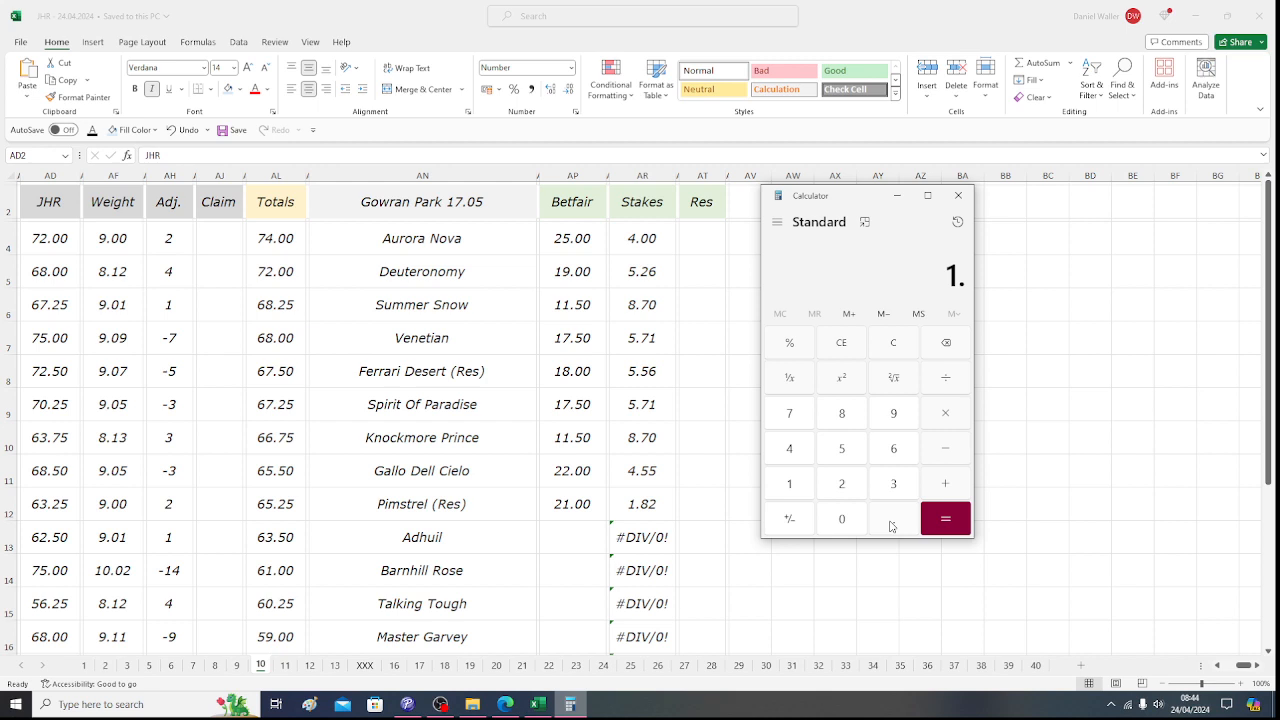
click(836, 418)
click(846, 481)
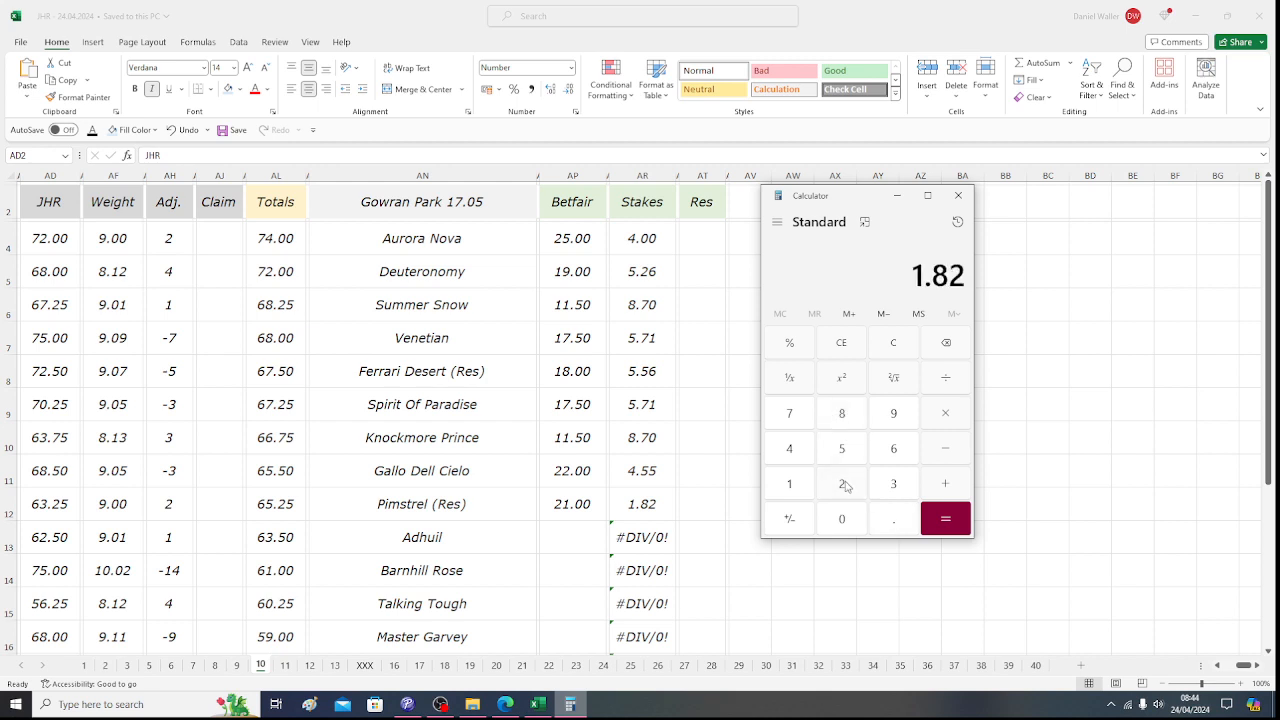
click(934, 418)
click(846, 481)
click(811, 484)
click(937, 516)
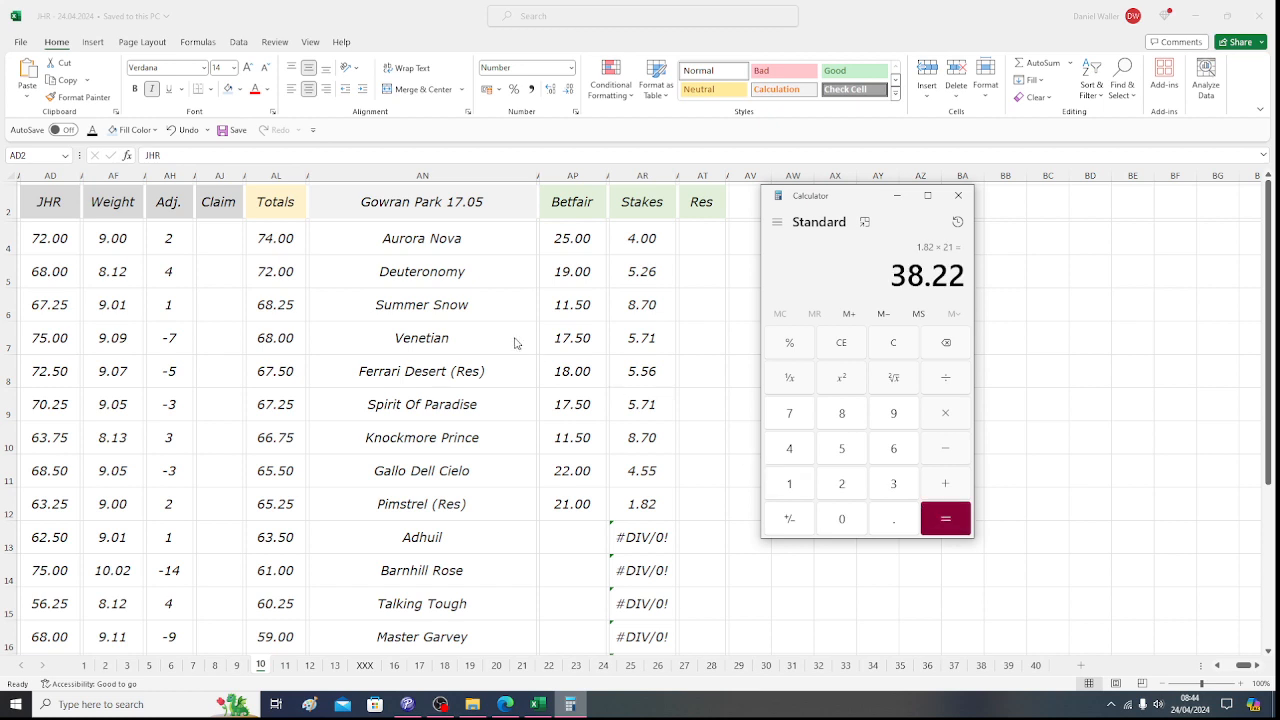
click(66, 210)
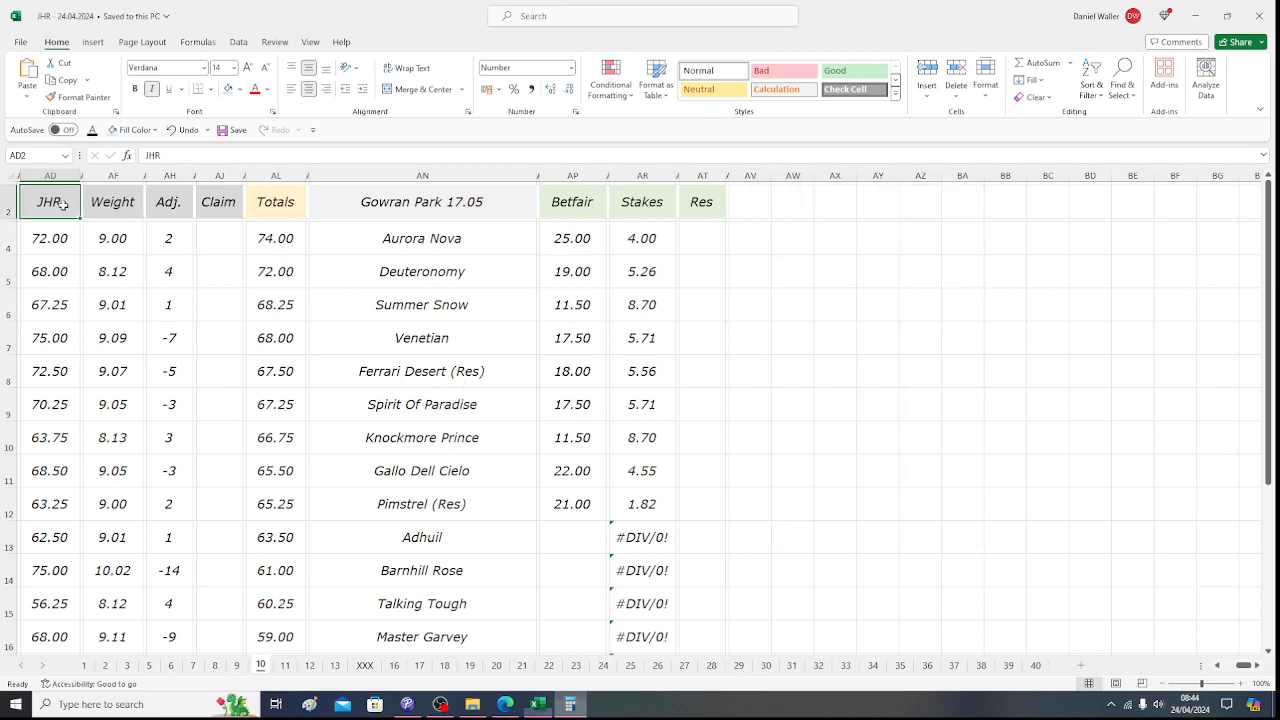
- On the Gowran Park 17.40 sheet, work out Everylittlestep's return in Calculator as 8.8 × 10.54
click(285, 667)
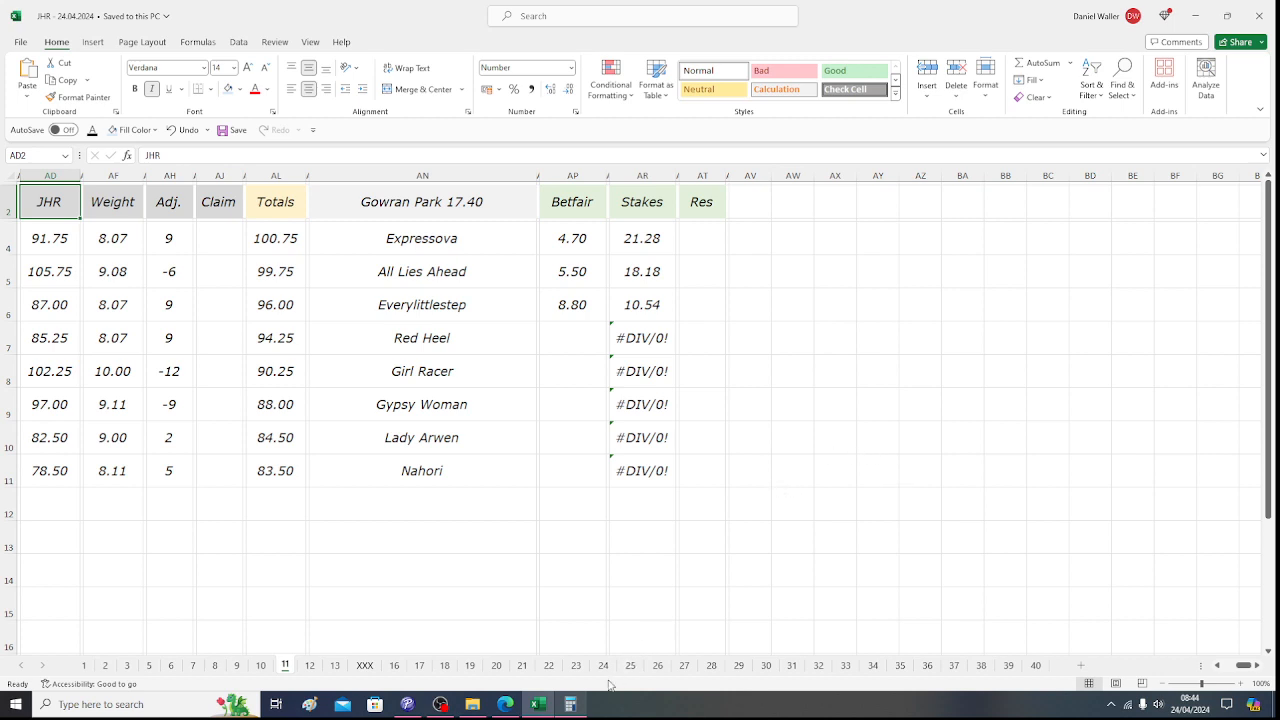
click(586, 707)
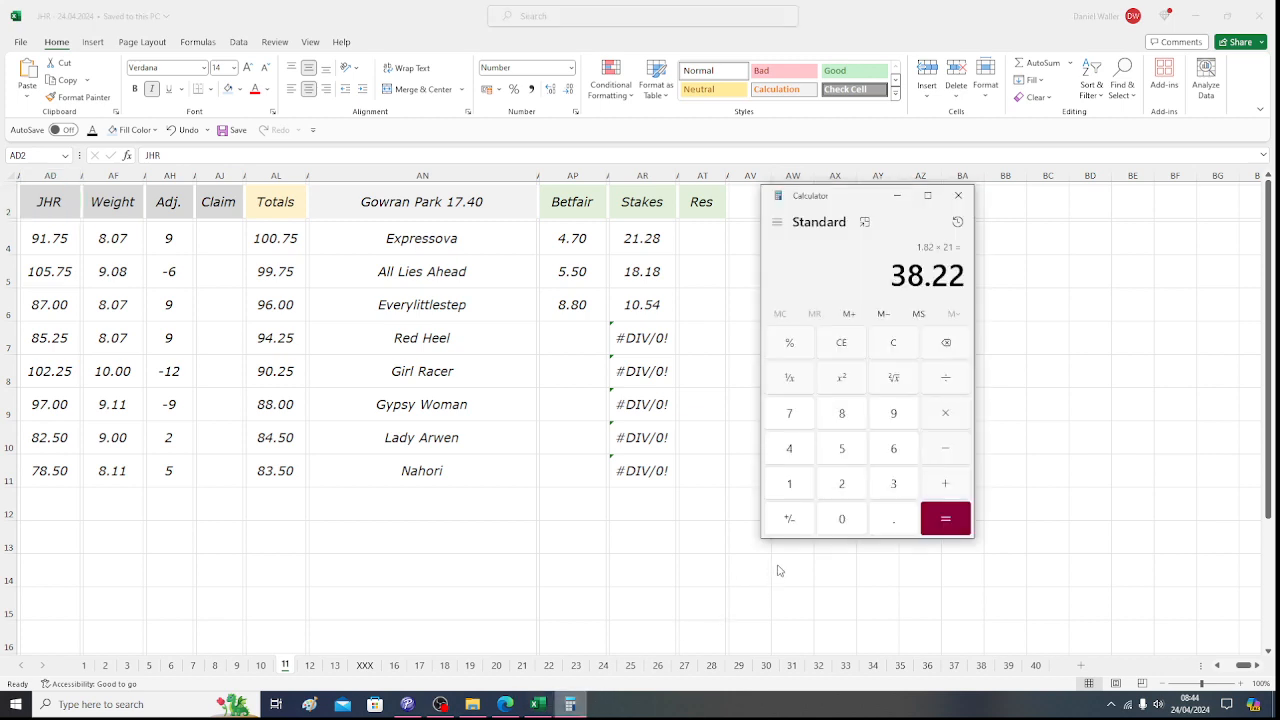
click(852, 421)
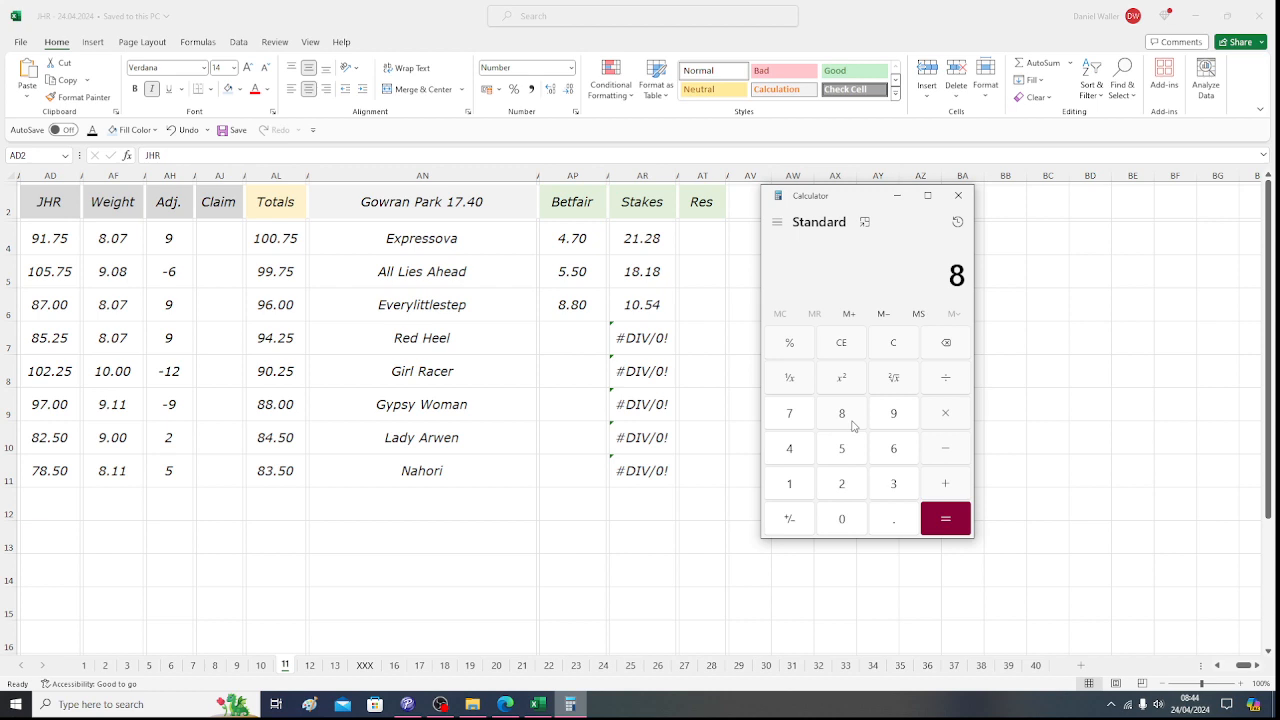
click(895, 514)
click(846, 425)
click(933, 420)
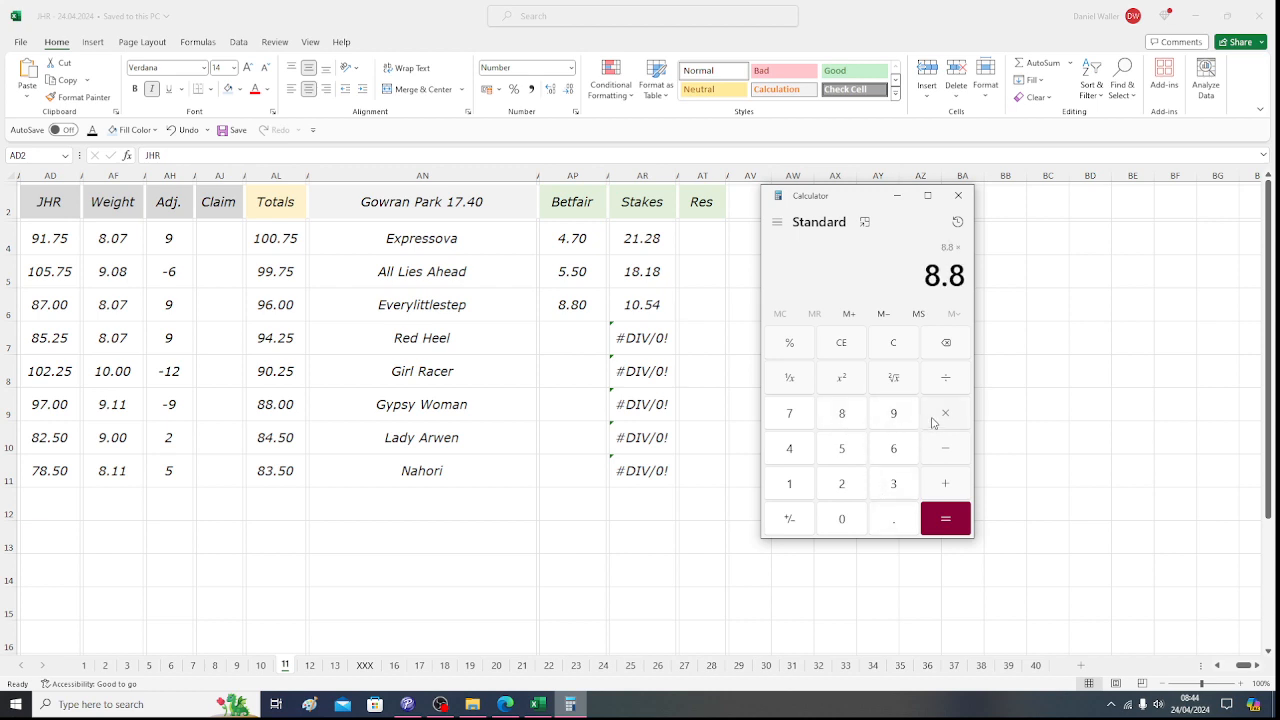
click(801, 494)
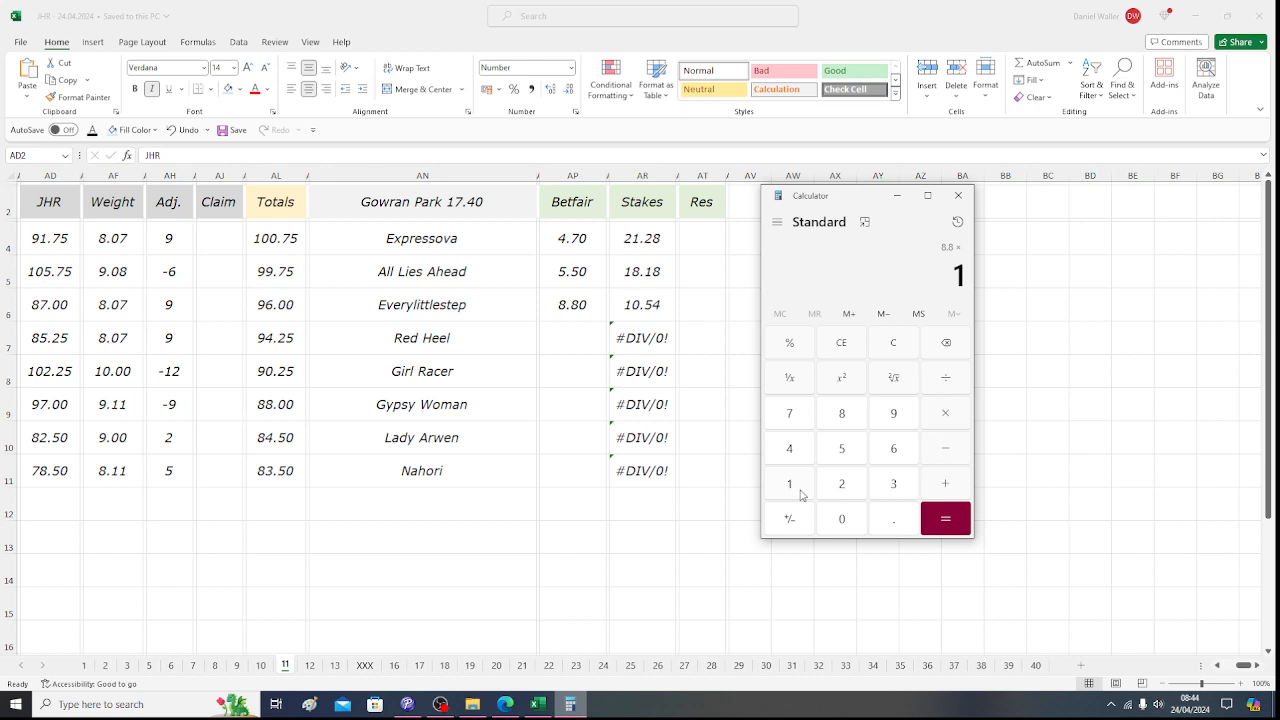
click(845, 521)
click(893, 528)
click(846, 460)
click(795, 457)
click(945, 523)
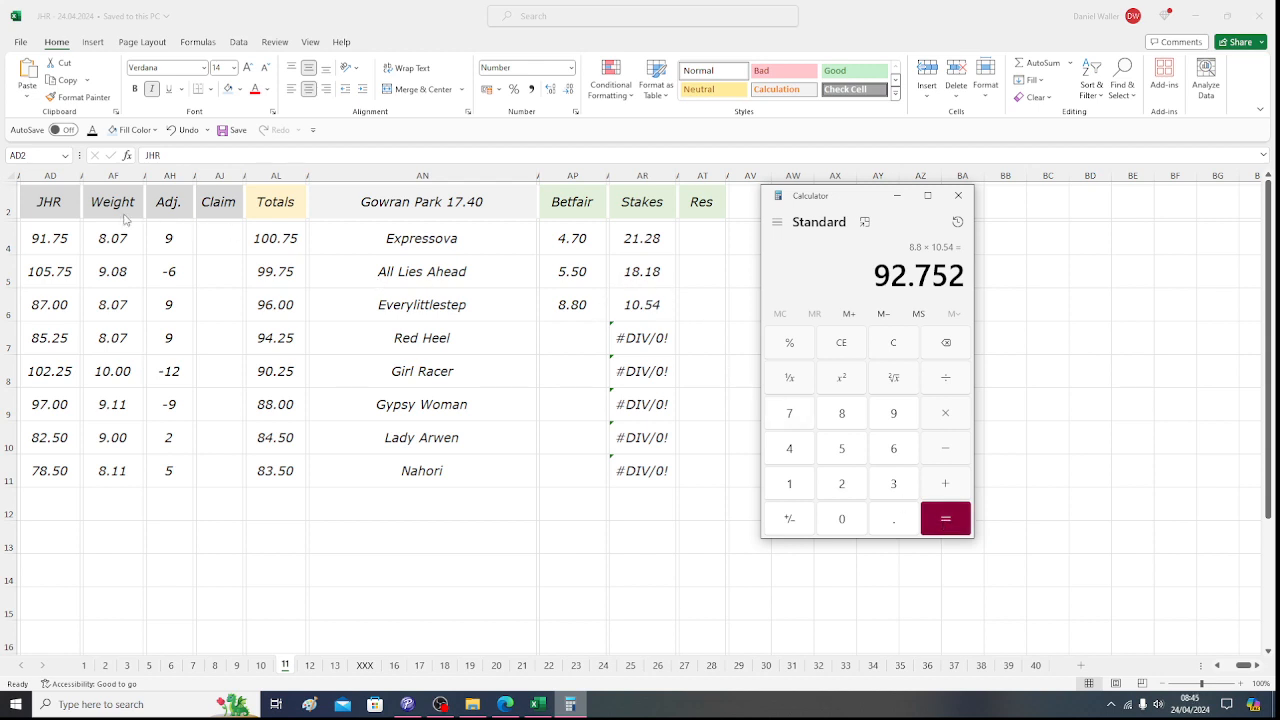
click(61, 209)
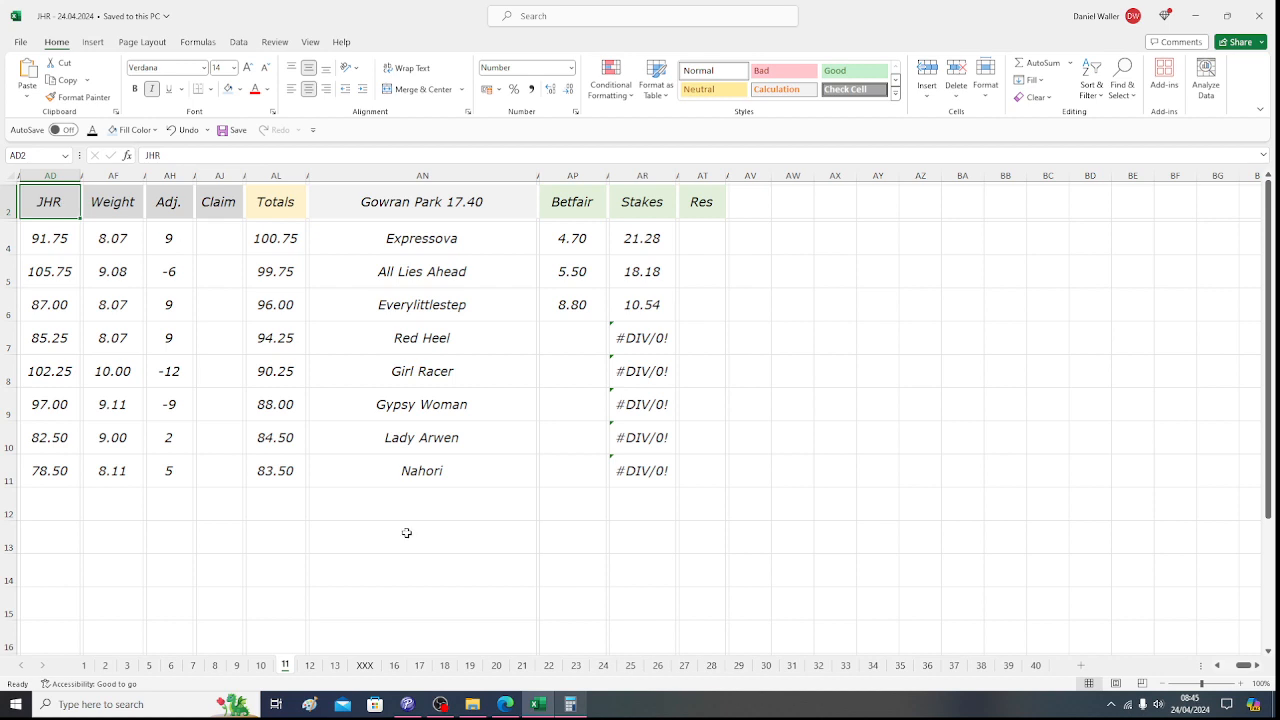
- On the Gowran Park 18.15 sheet, enter "No Bet" in cell AN20 below the runners and fill it light blue
click(310, 666)
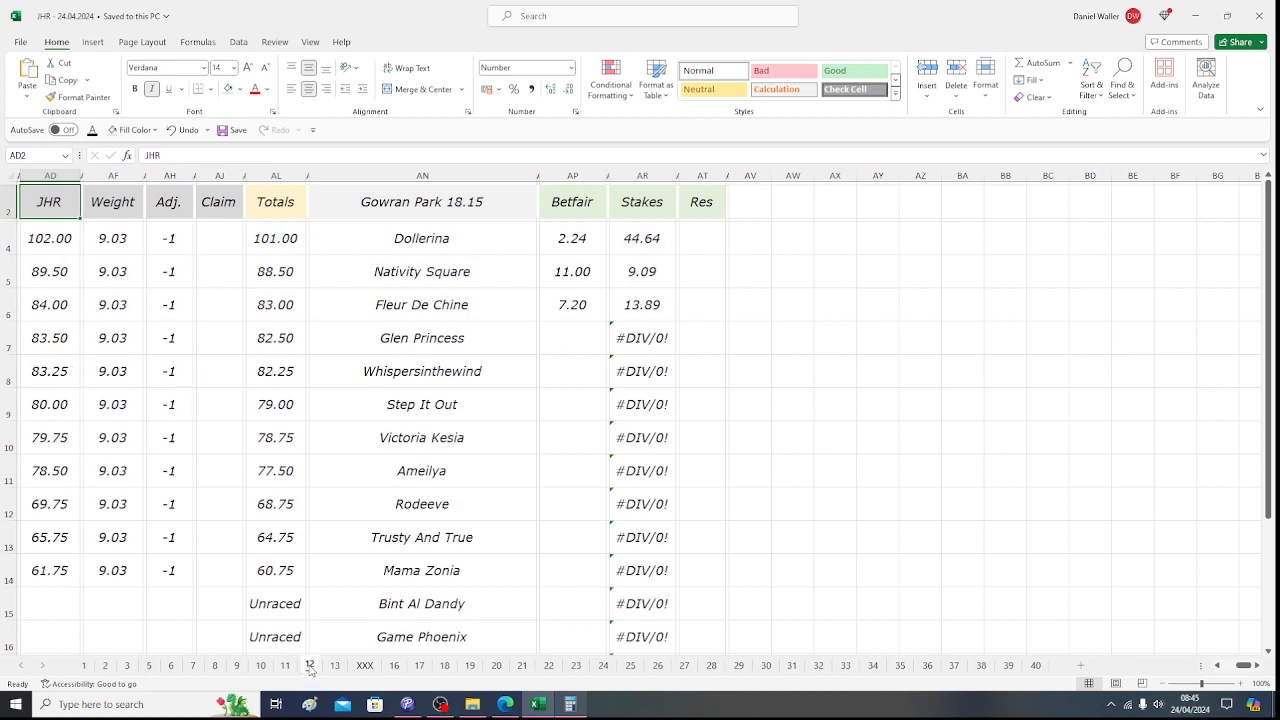
scroll(1268, 467, down, 2)
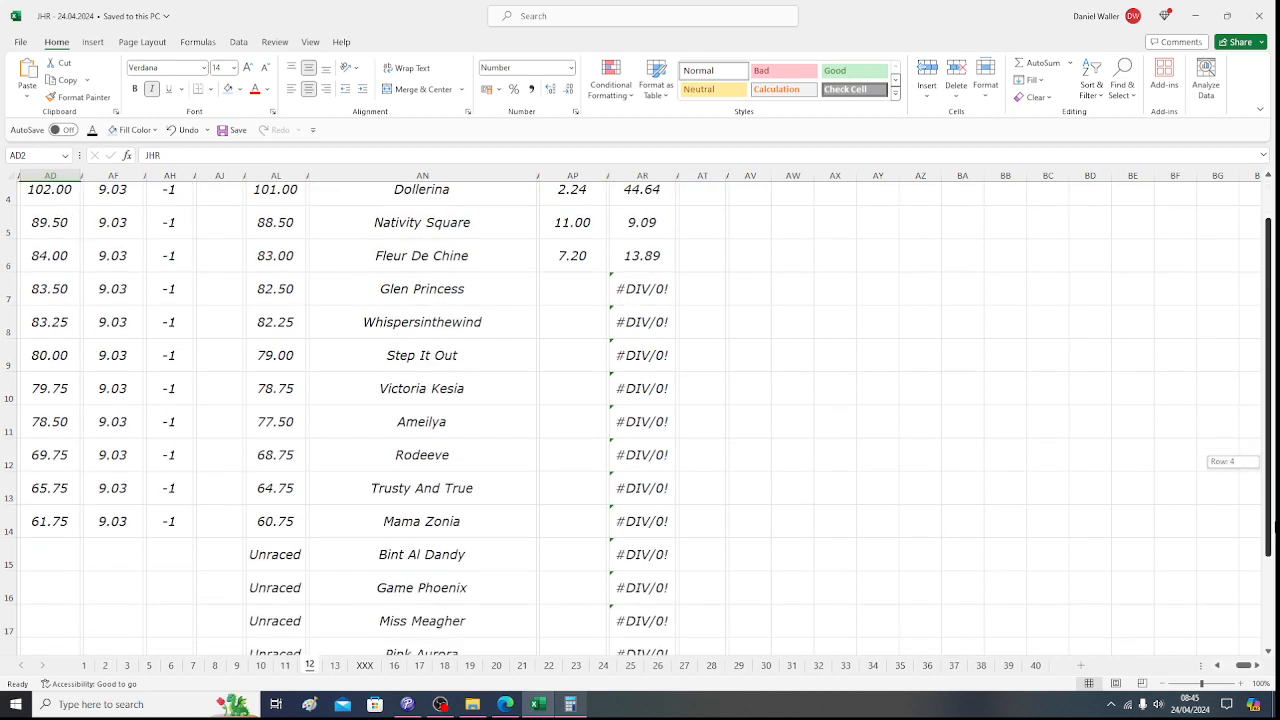
click(480, 614)
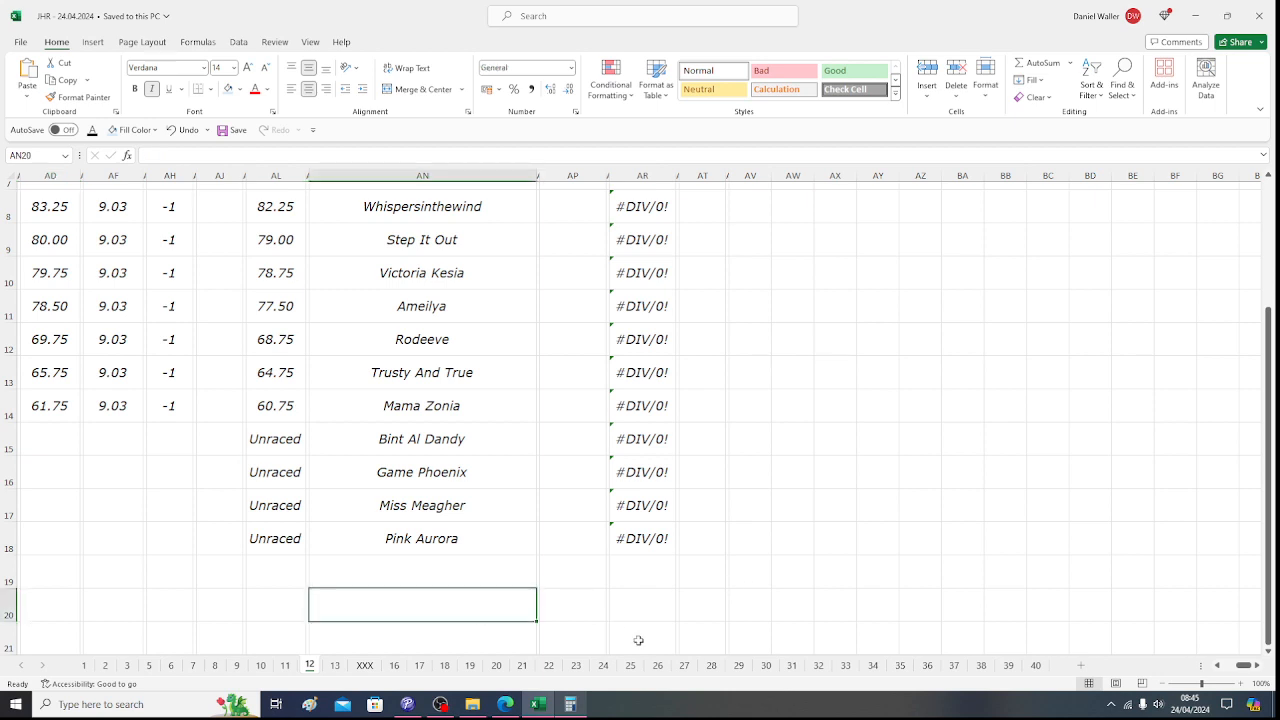
text(No Bet)
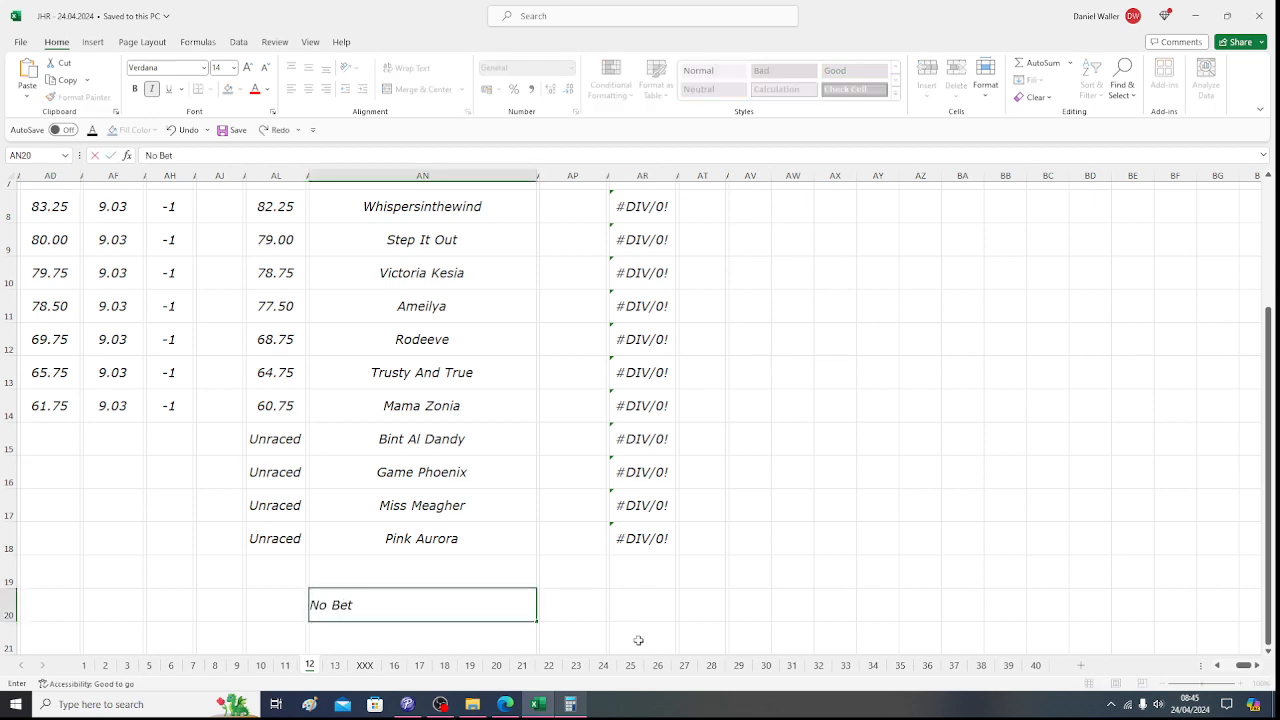
key(ctrl+Return)
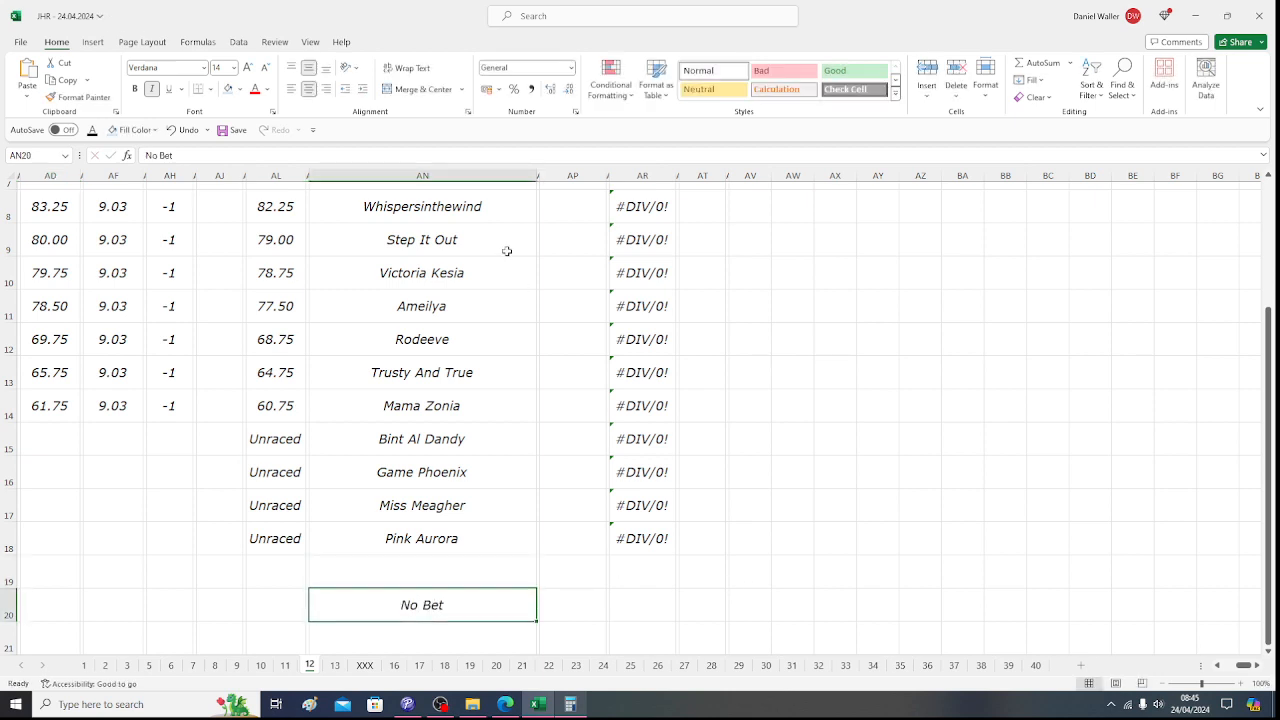
click(230, 89)
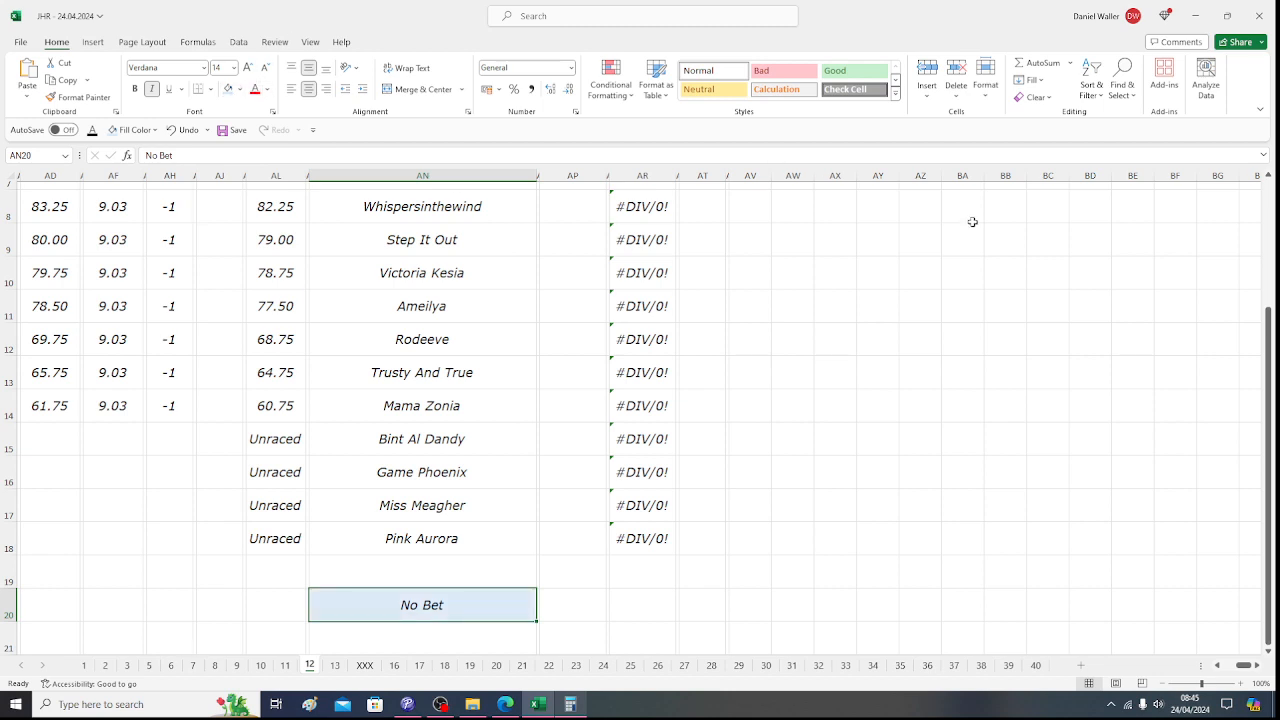
drag(1270, 364, 1270, 225)
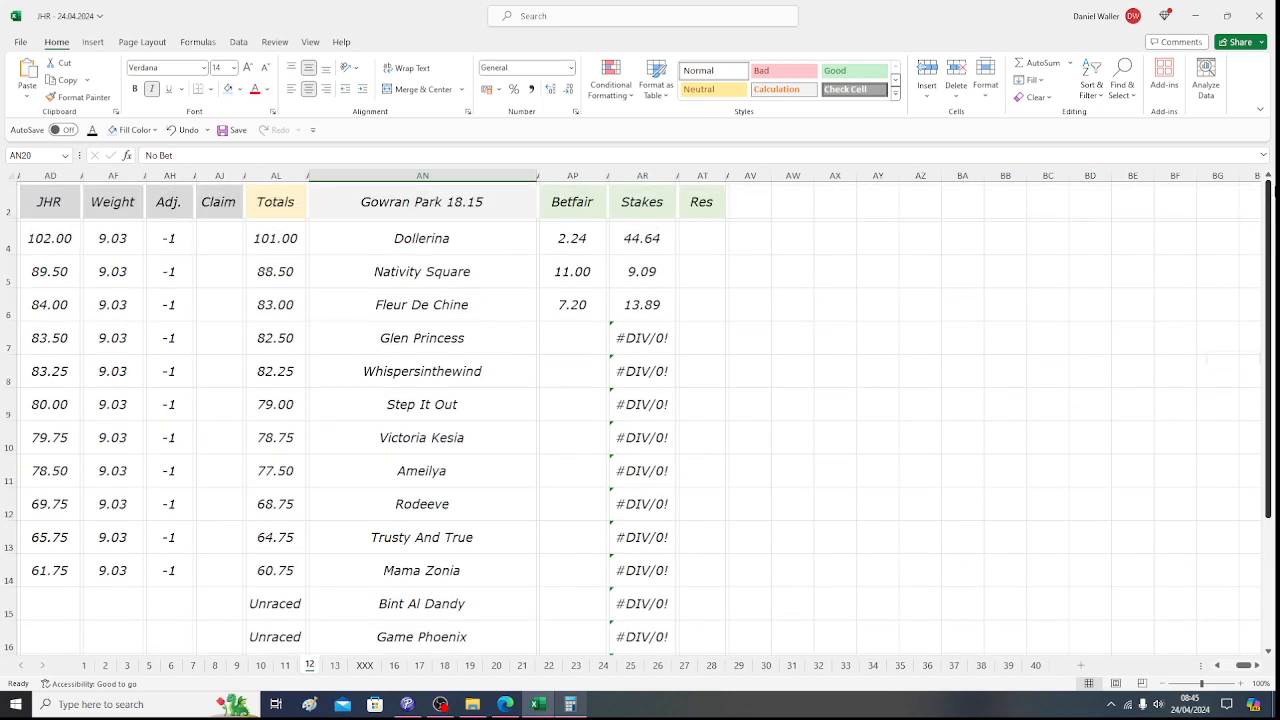
click(42, 210)
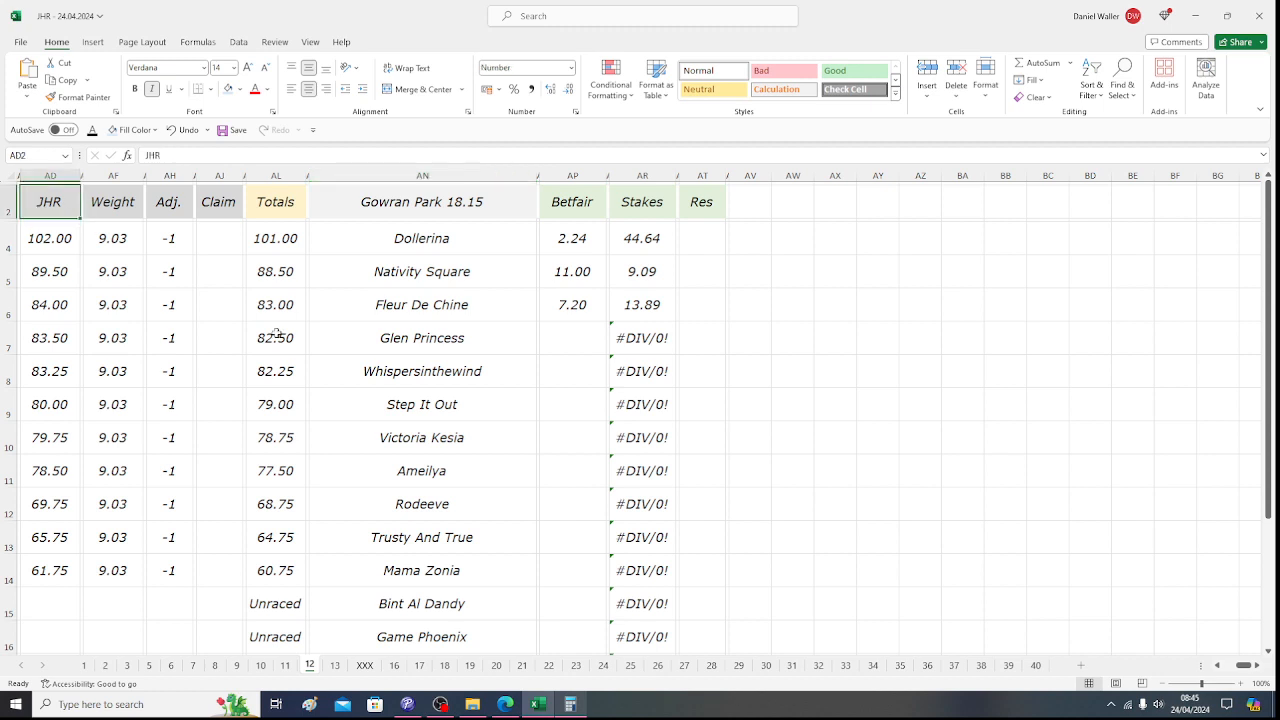
- On the Gowran Park 18.50 sheet, work out Emerald Eclipse's return in Calculator as 4.1 × 5.26
click(336, 667)
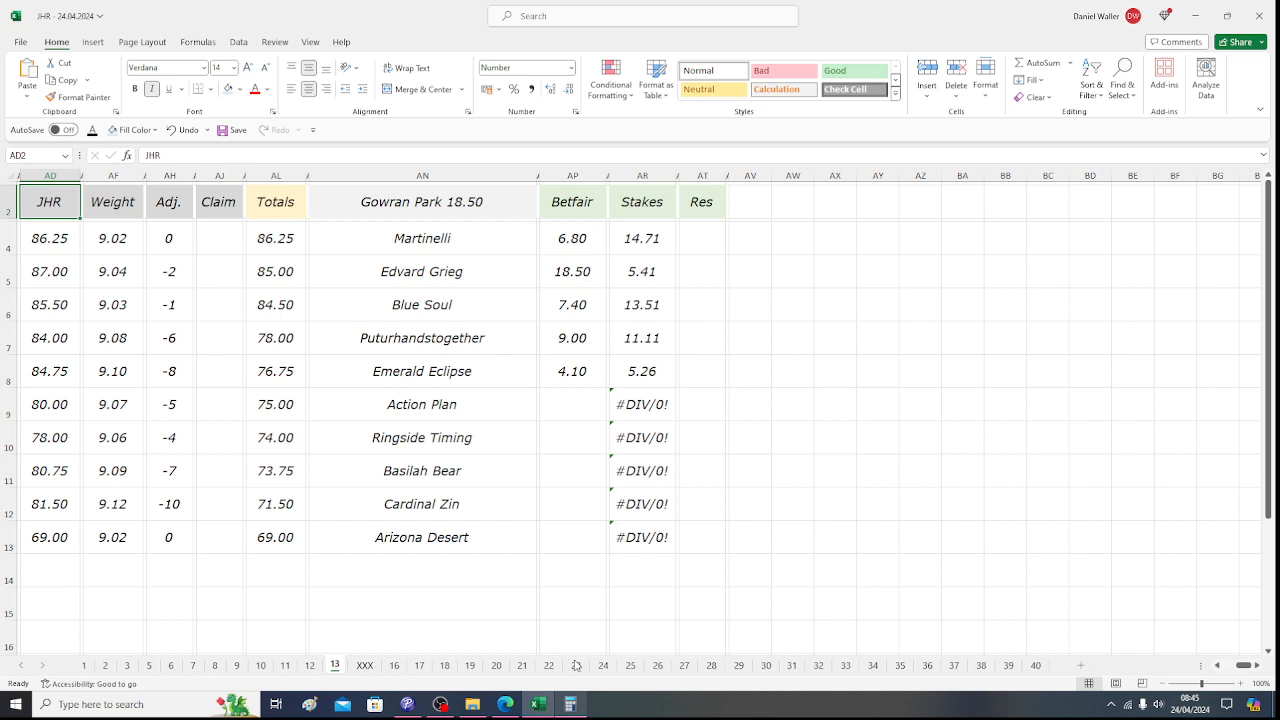
click(573, 704)
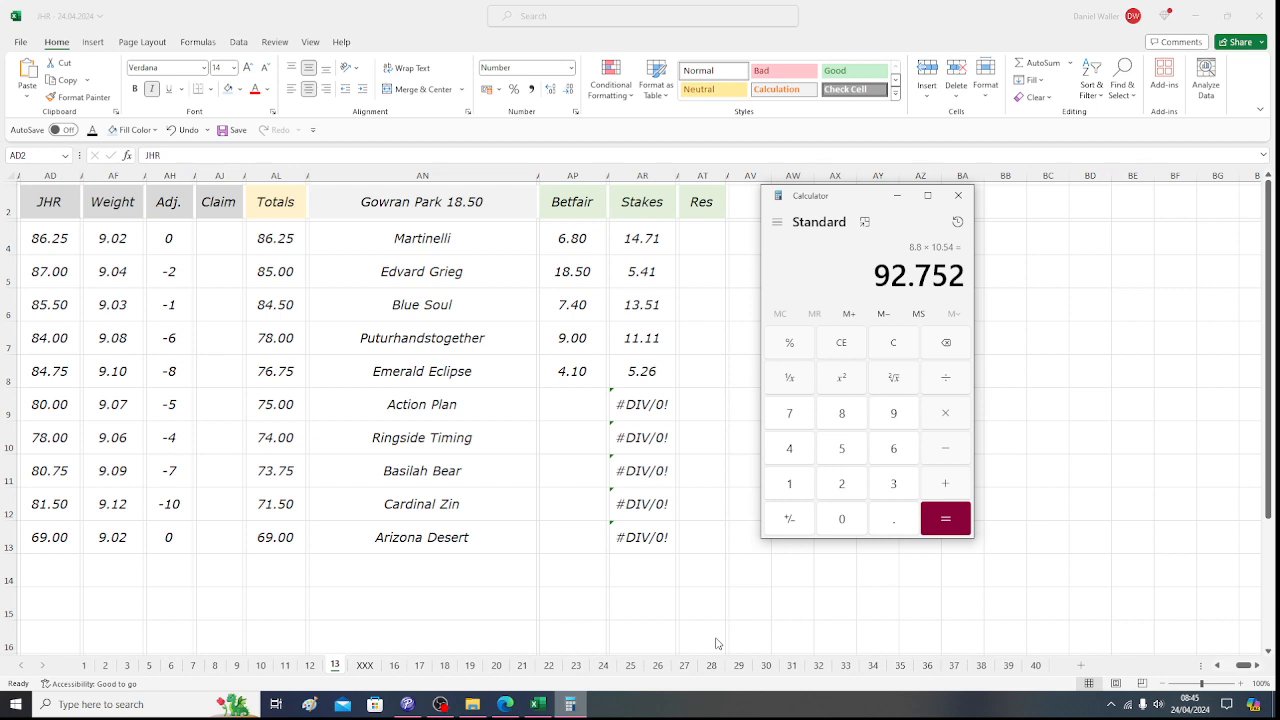
click(796, 449)
click(891, 518)
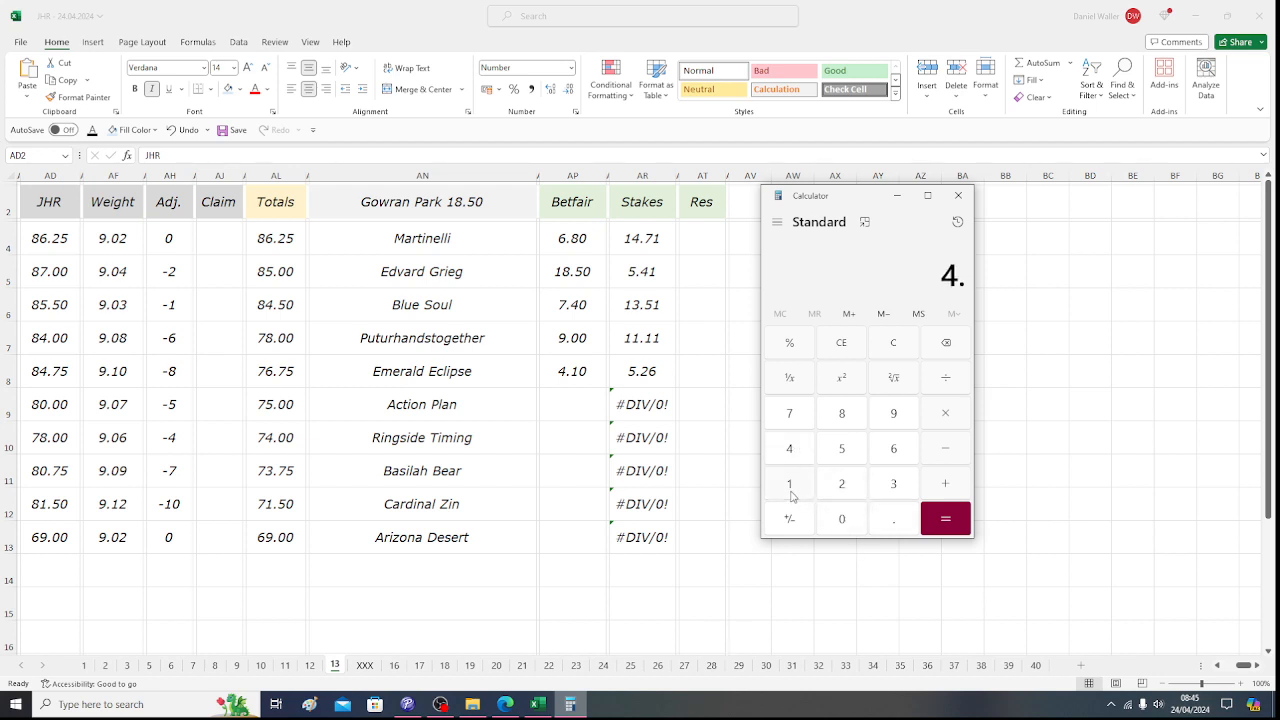
click(795, 492)
click(943, 413)
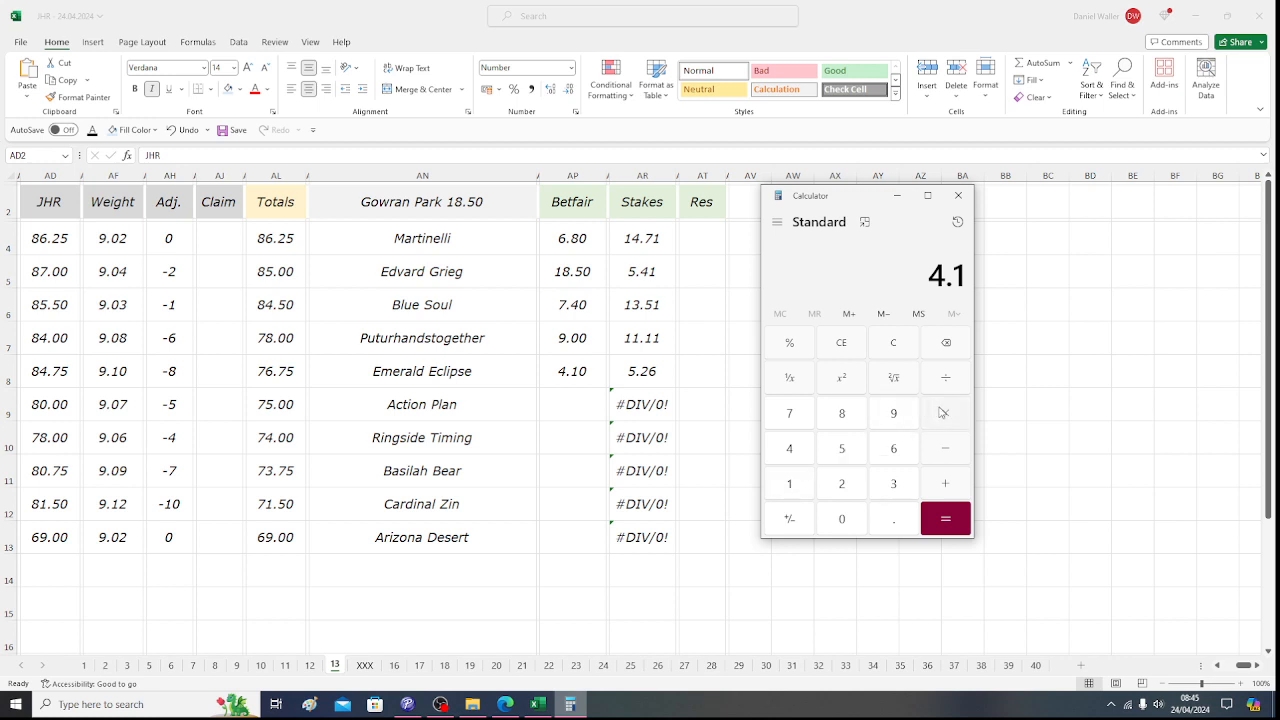
click(838, 458)
click(897, 516)
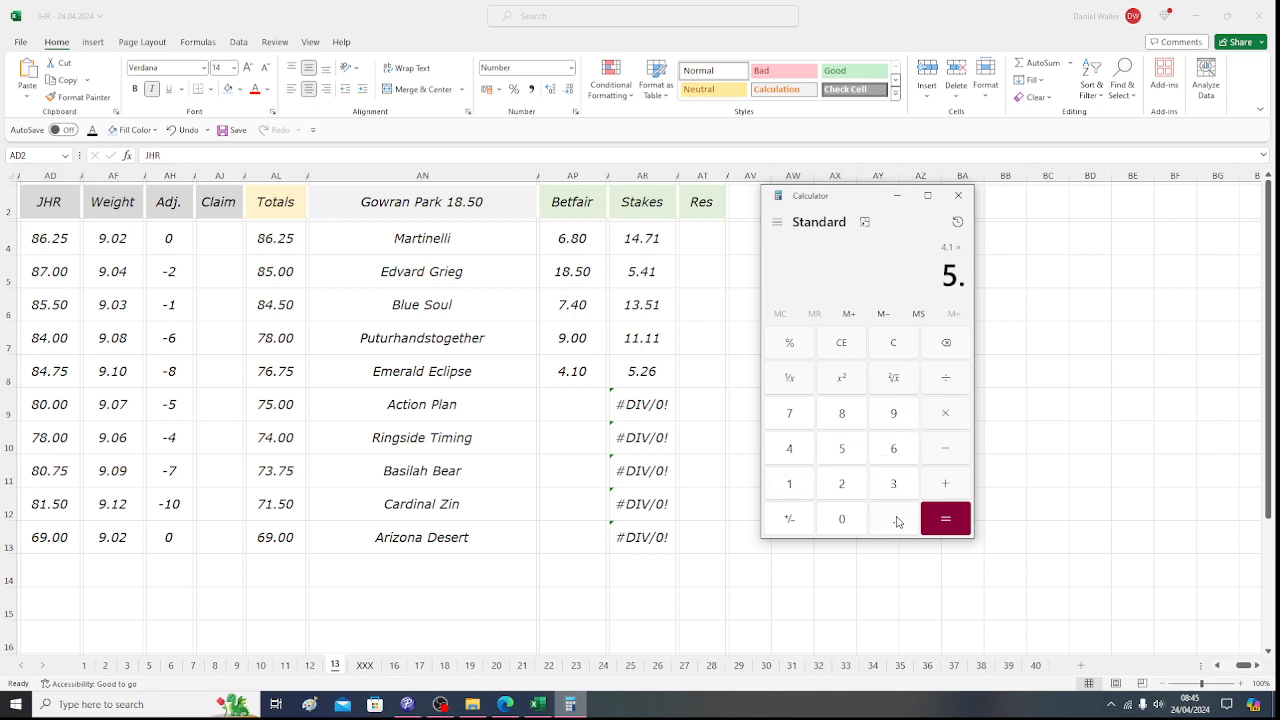
click(846, 487)
click(888, 458)
click(945, 521)
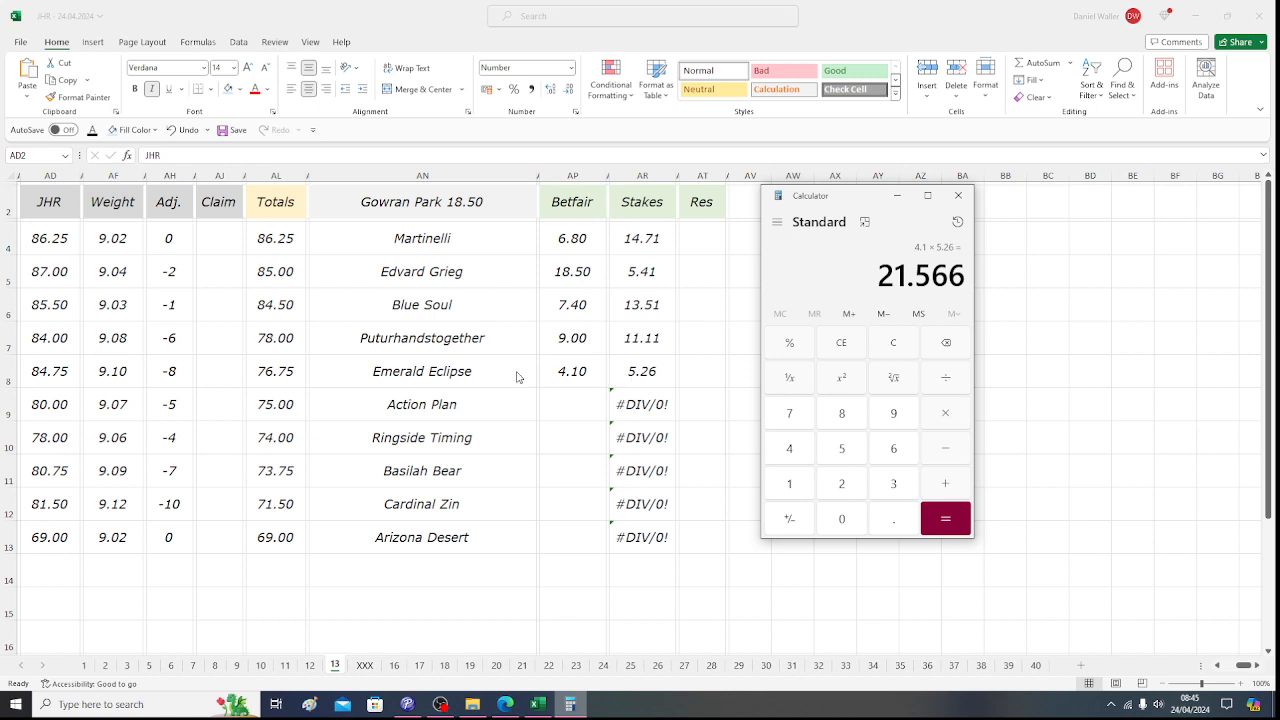
- Save the workbook in Excel and return to the Gowran Park 16.00 sheet
click(62, 206)
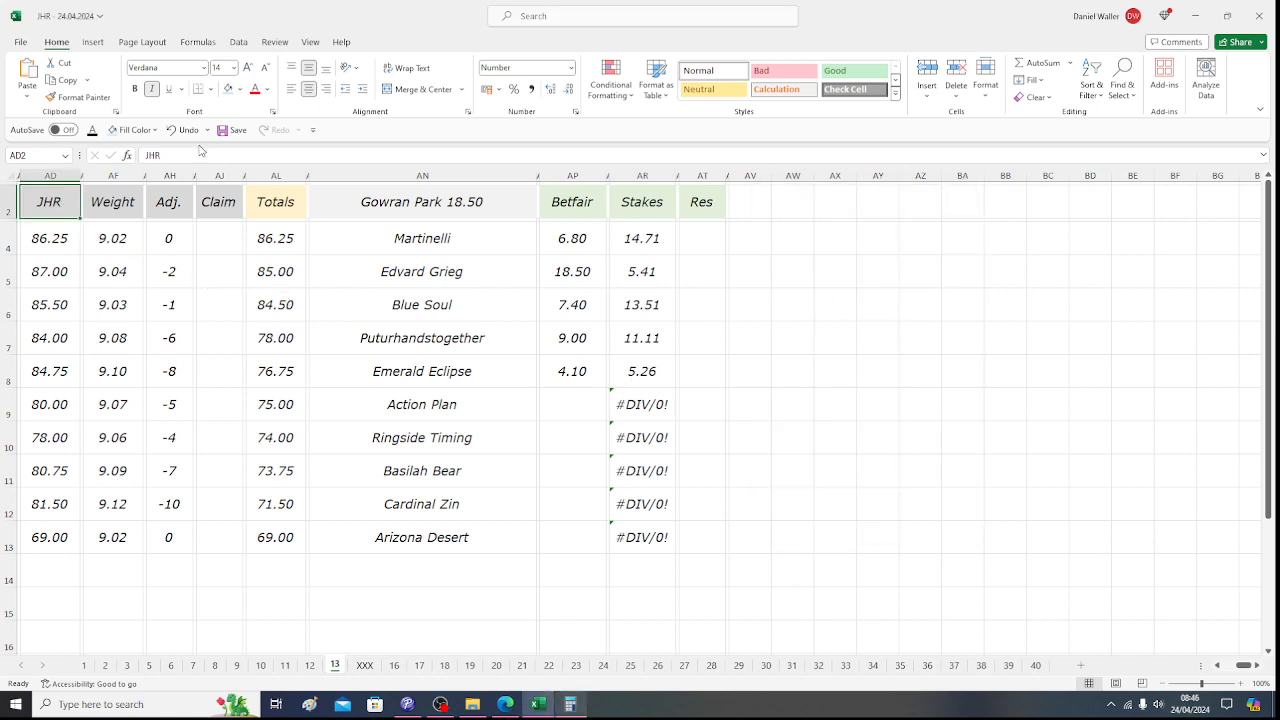
click(226, 131)
click(212, 666)
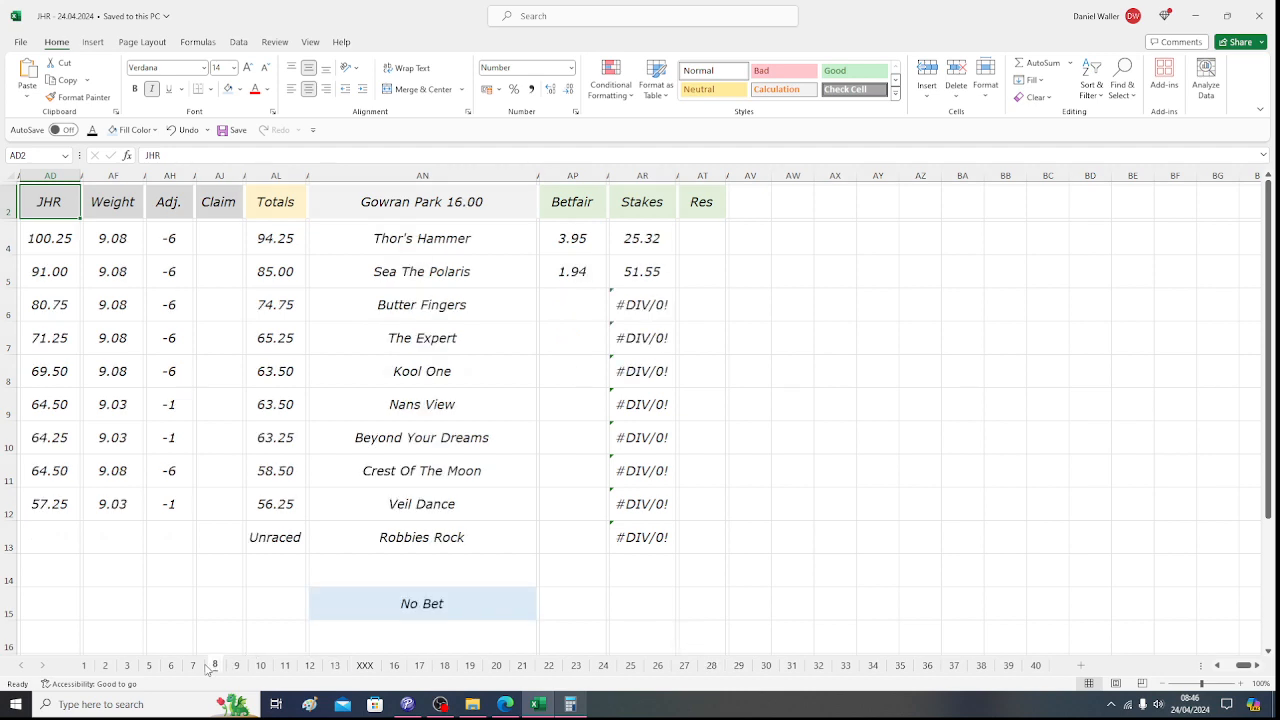